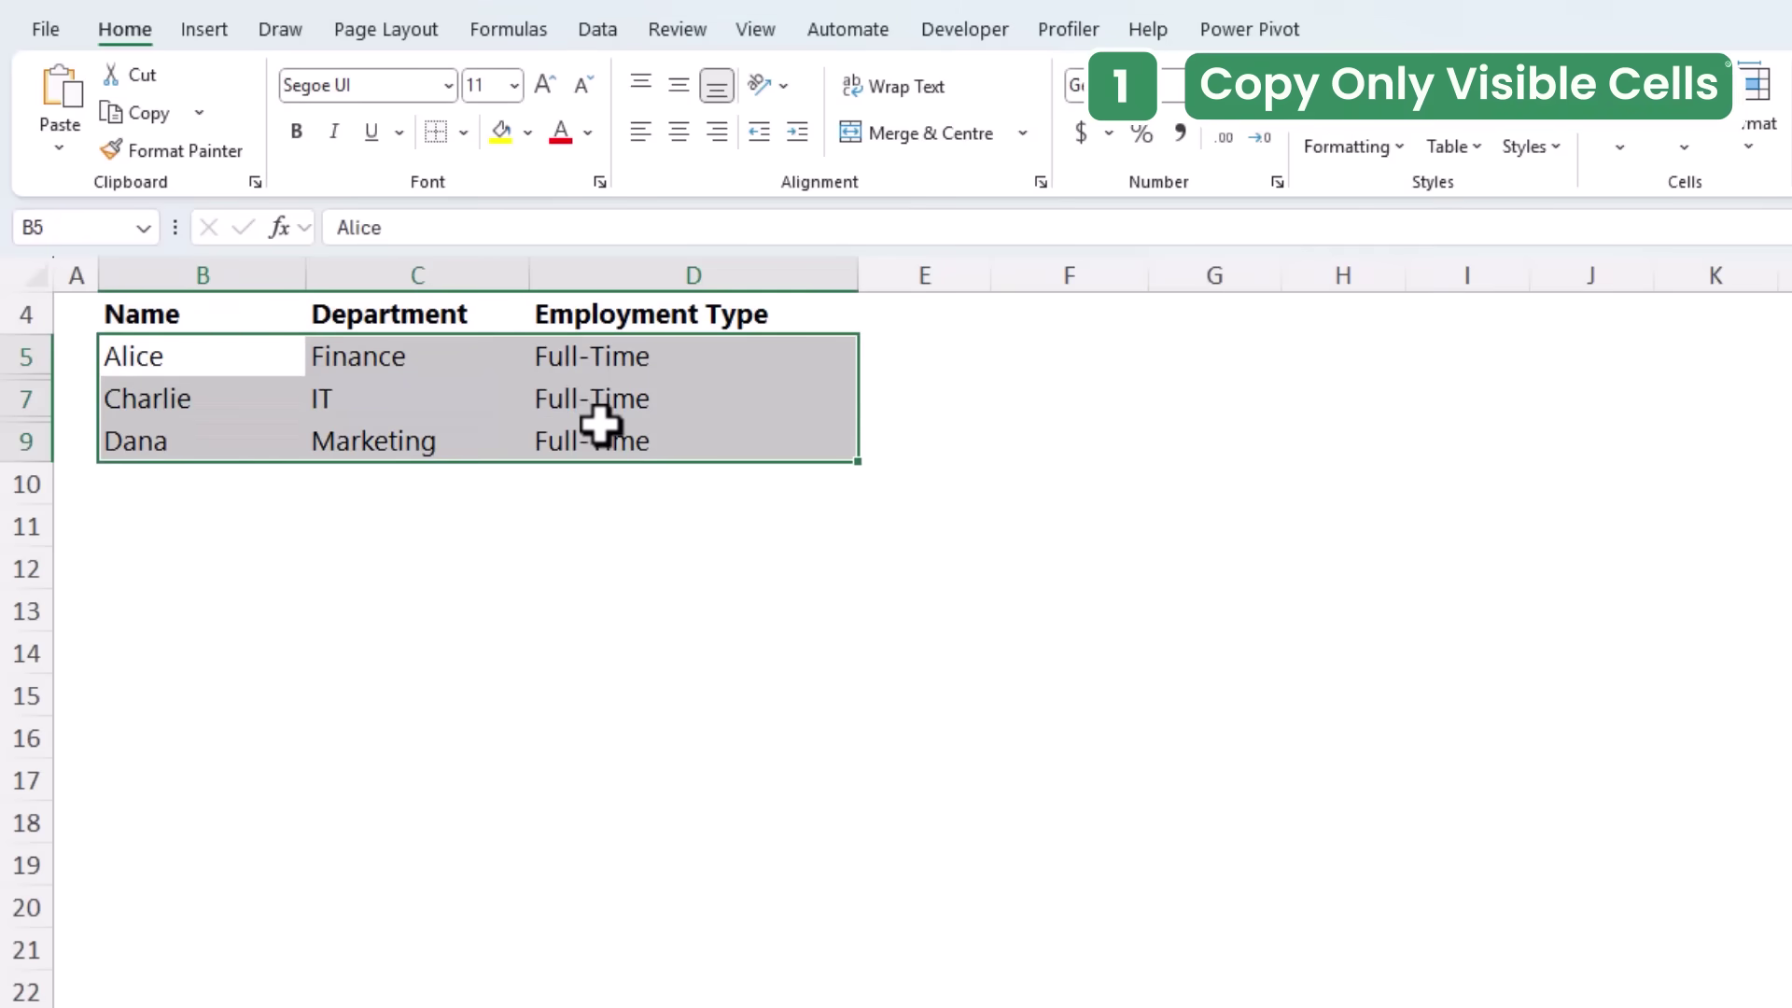
Step: Copy B5:D9 into B11, then undo the paste because it included the hidden rows
key(ctrl+c)
click(199, 527)
key(ctrl+v)
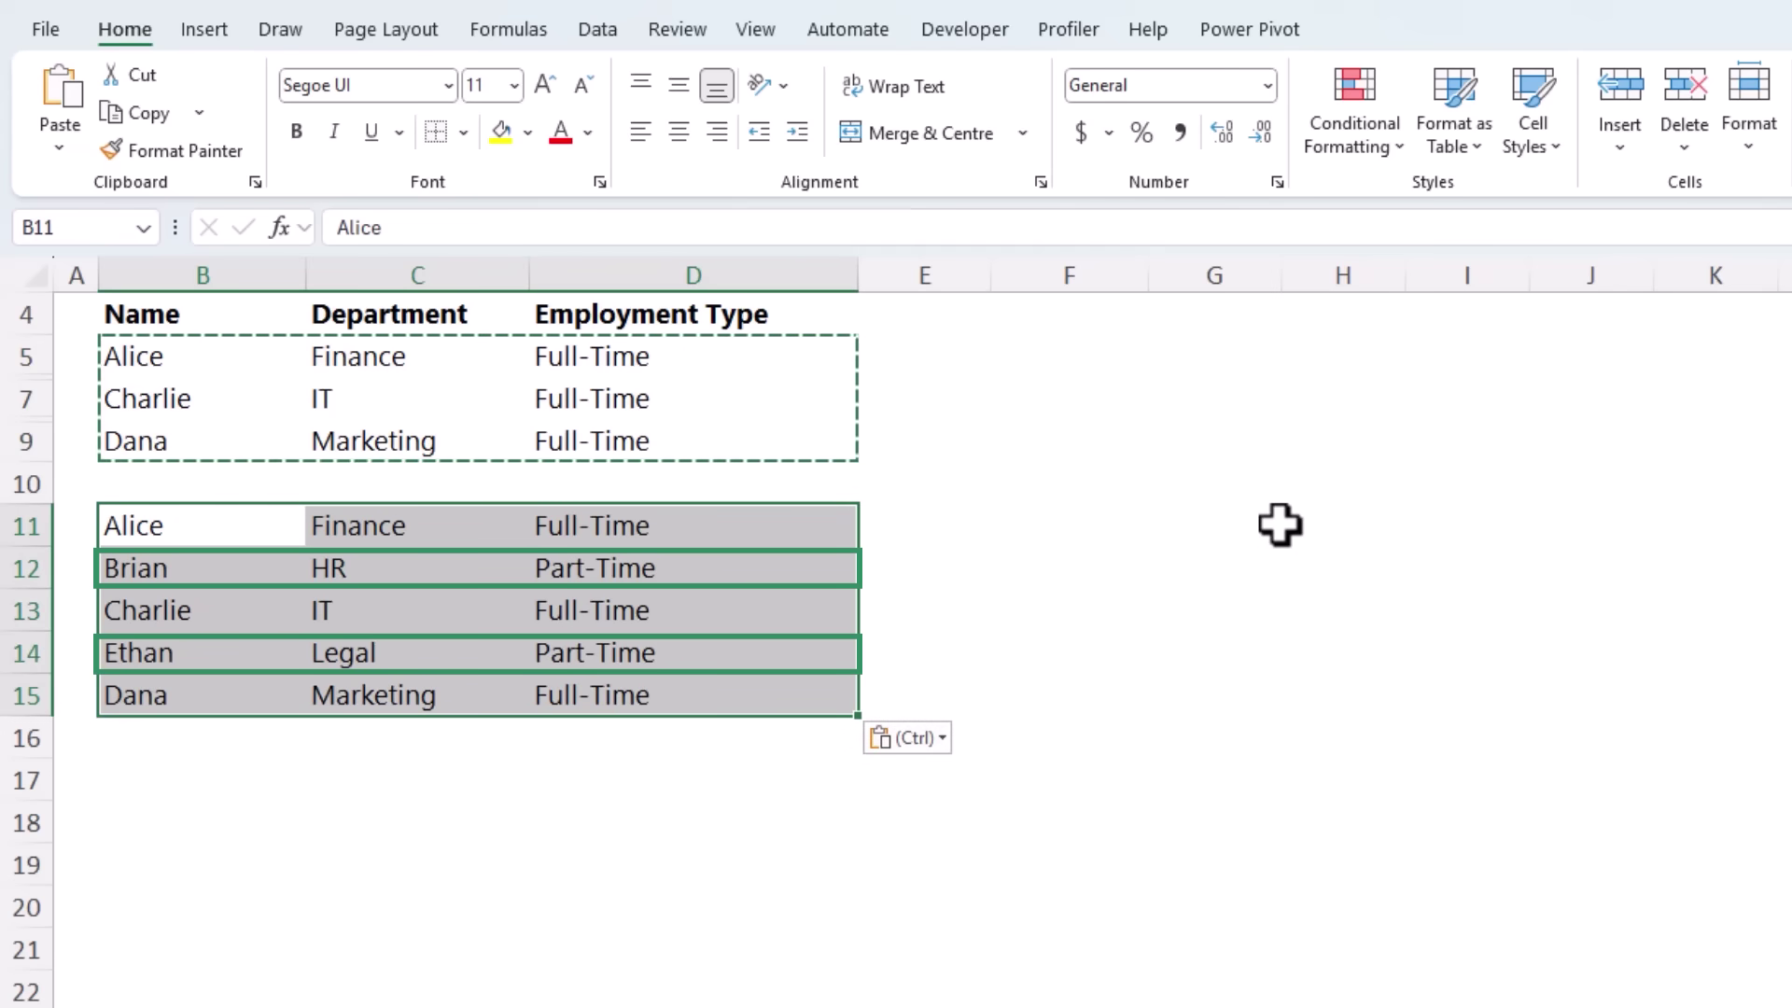
key(ctrl+z)
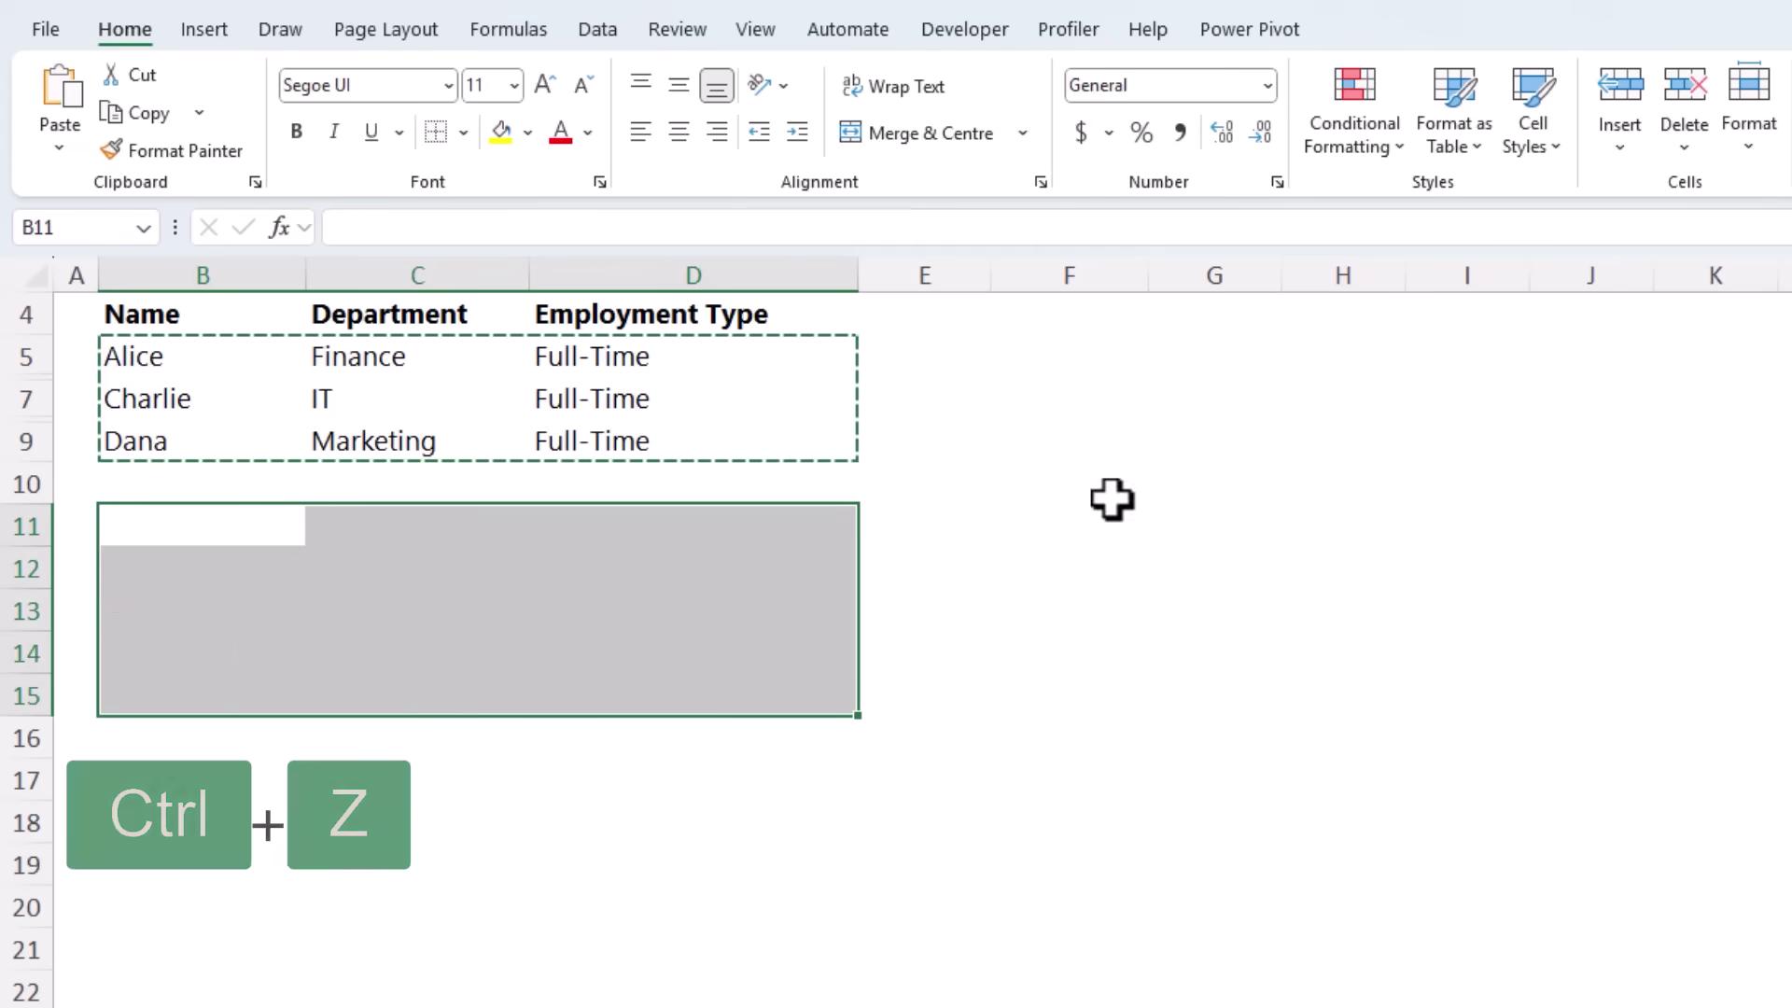
Step: Paste only the visible cells of B5:D9 into B11 using Alt+;
drag(183, 360, 628, 439)
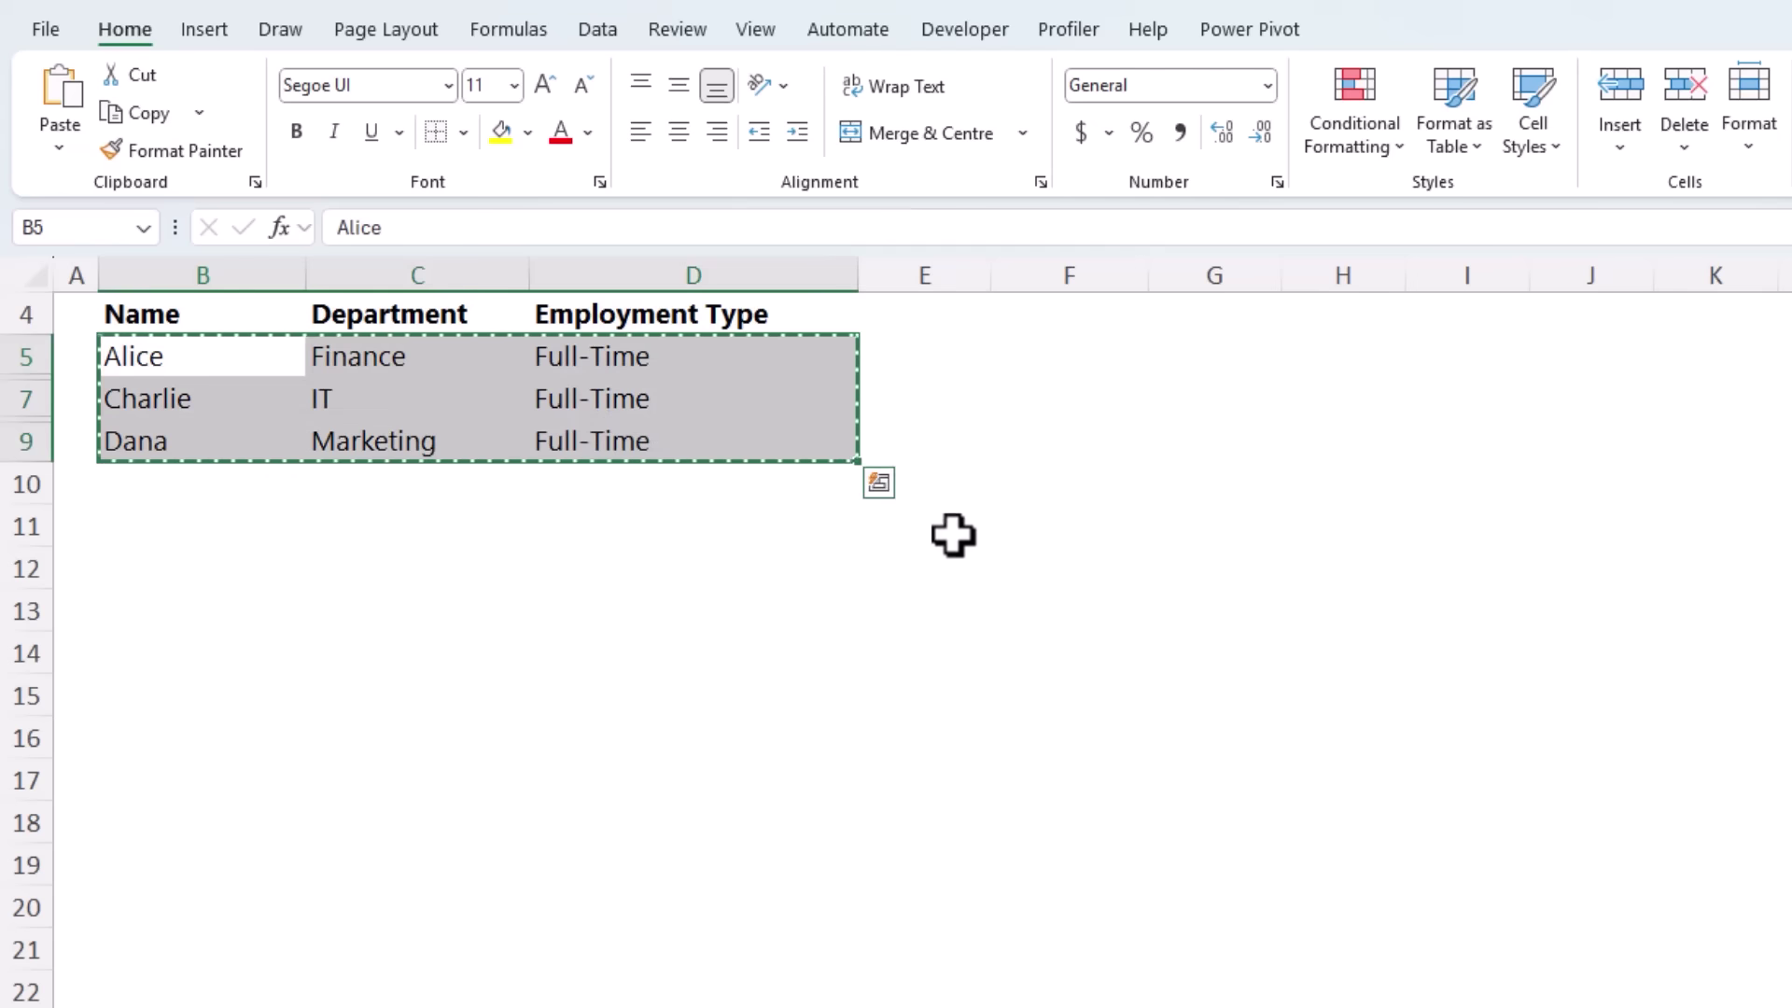
key(alt+semicolon)
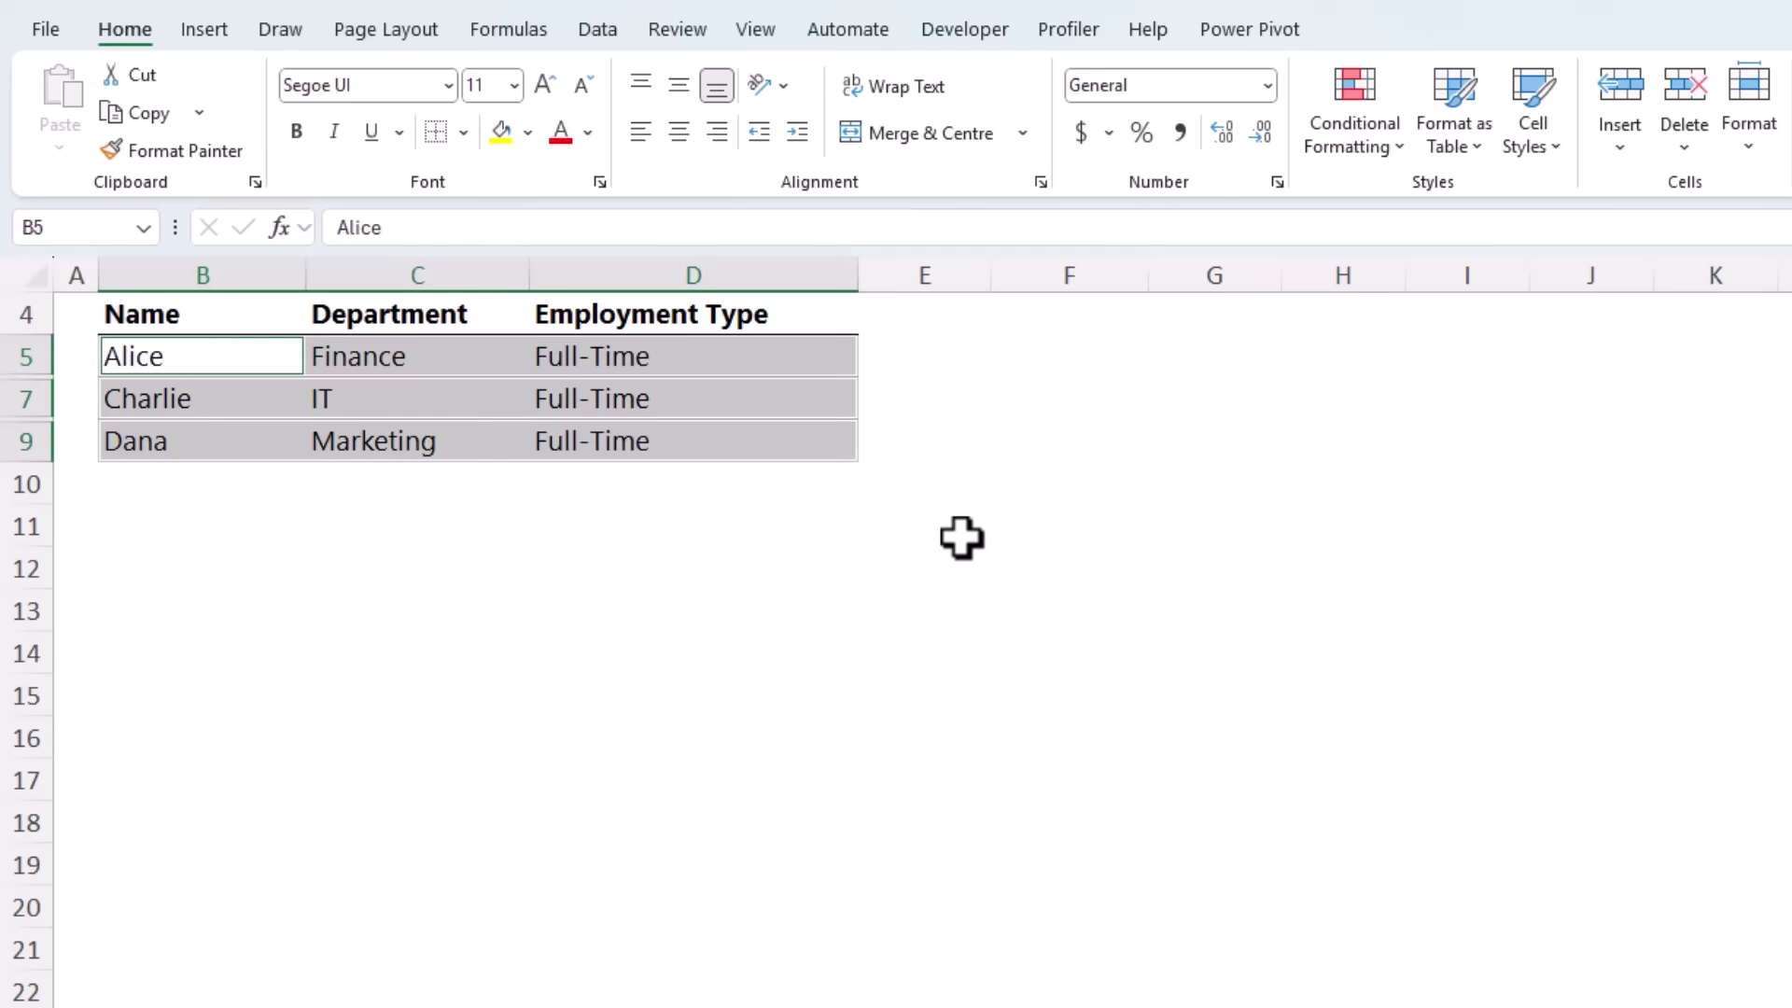
key(ctrl+c)
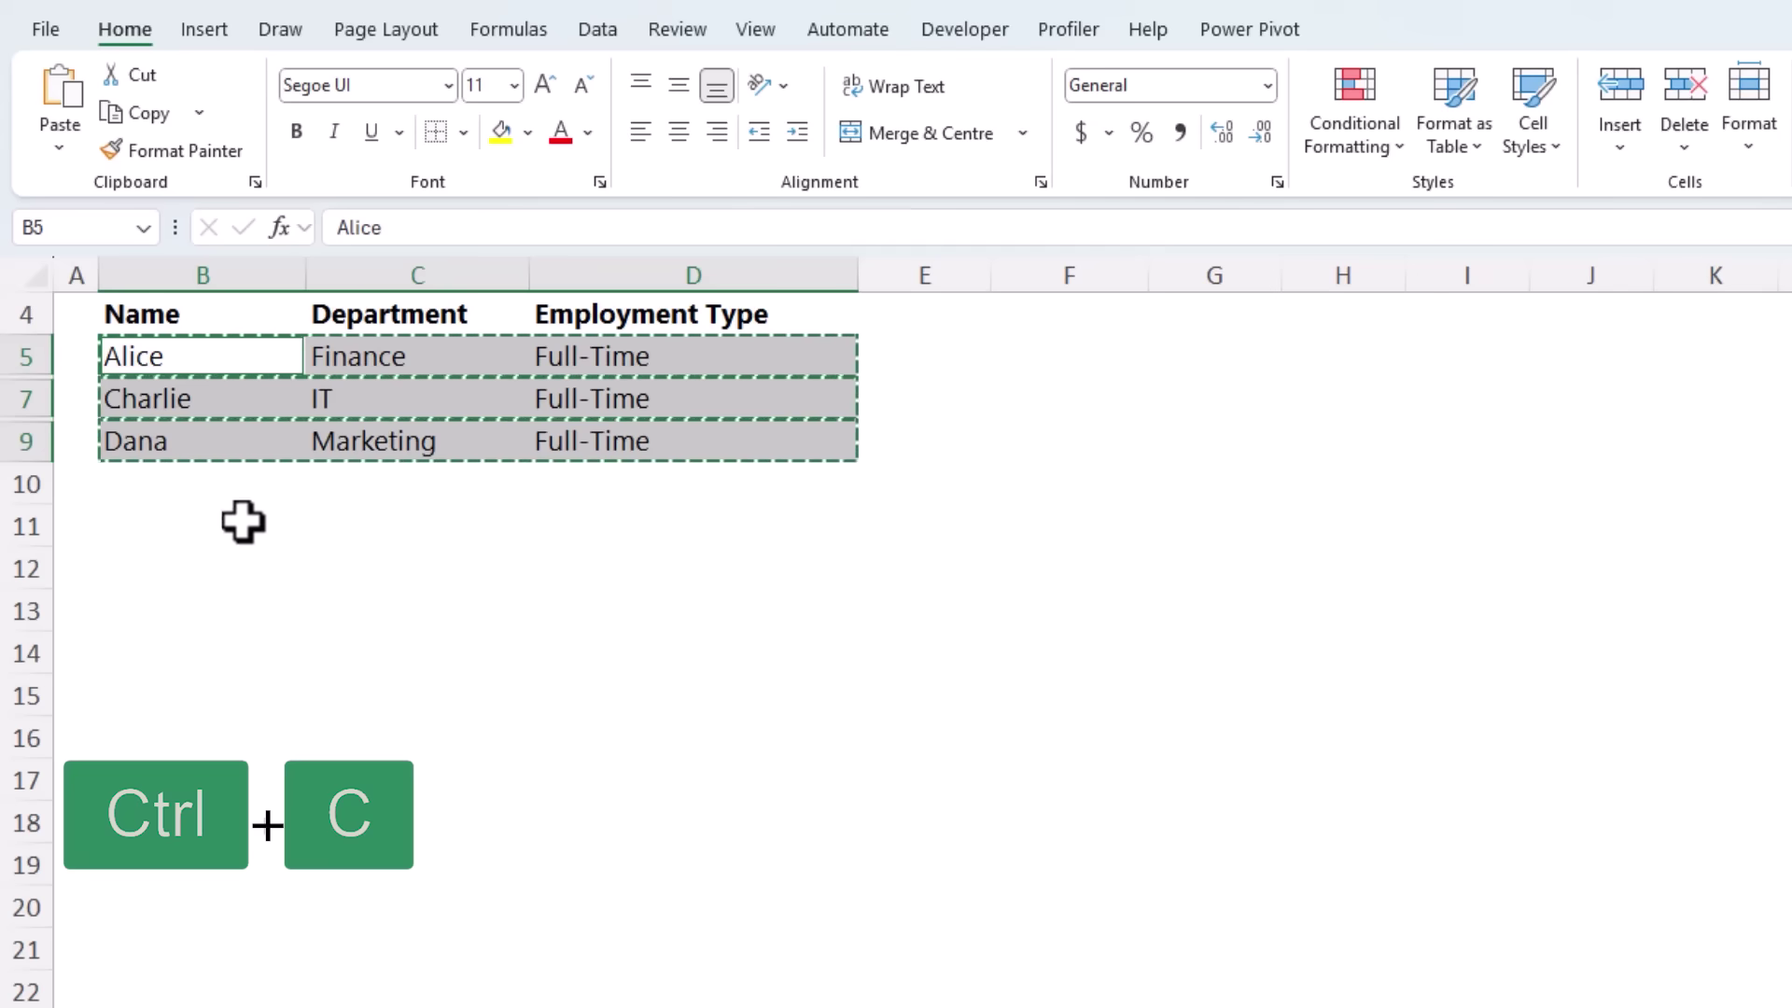
click(243, 524)
key(ctrl+v)
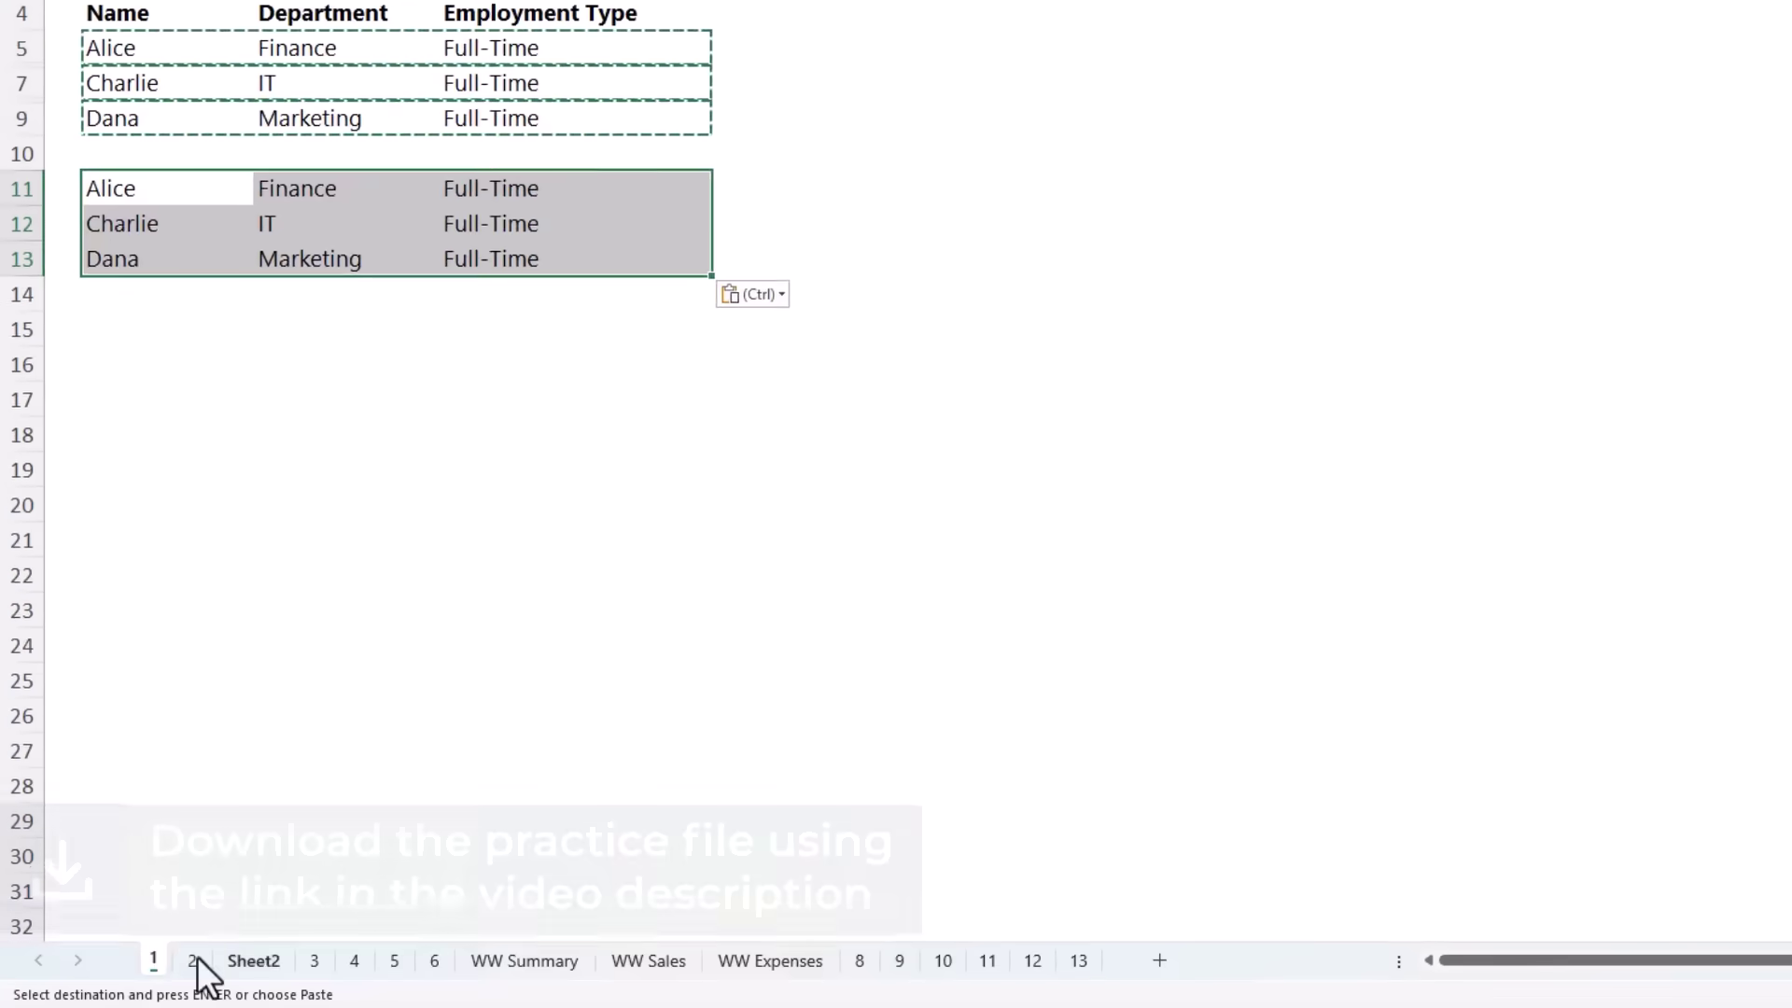
Step: Copy the player goals table B4:E9 on sheet 2
click(194, 961)
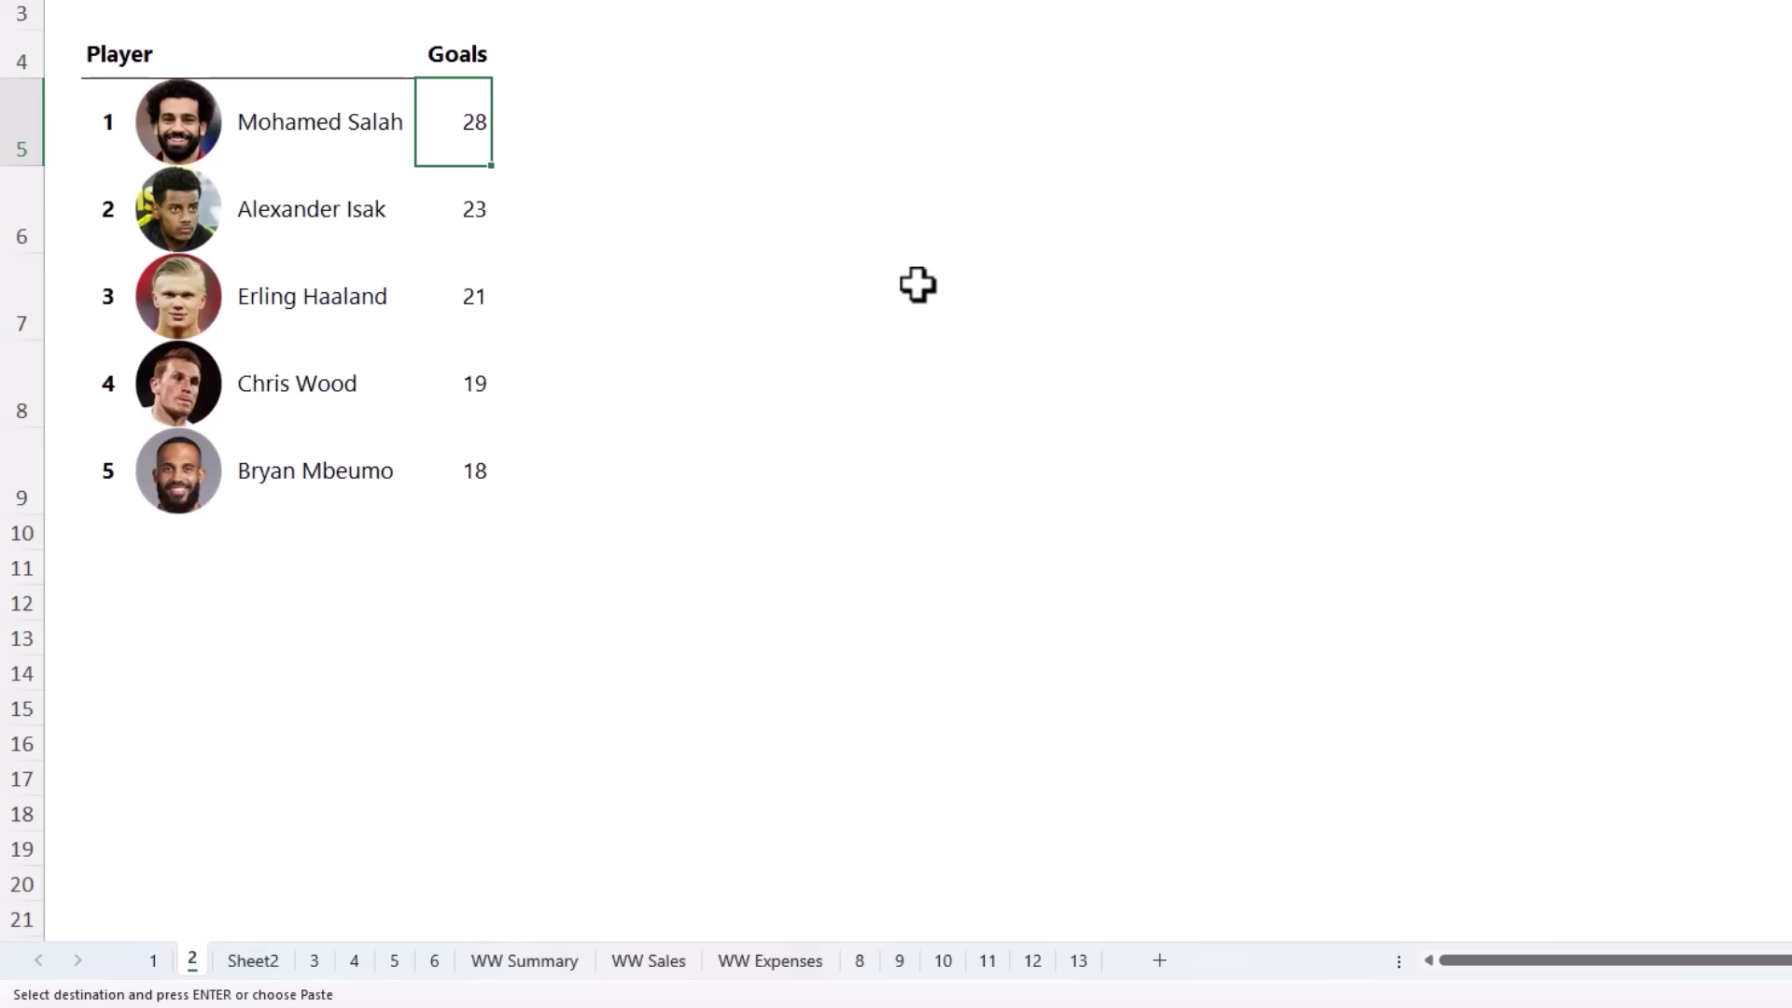
drag(109, 57, 362, 270)
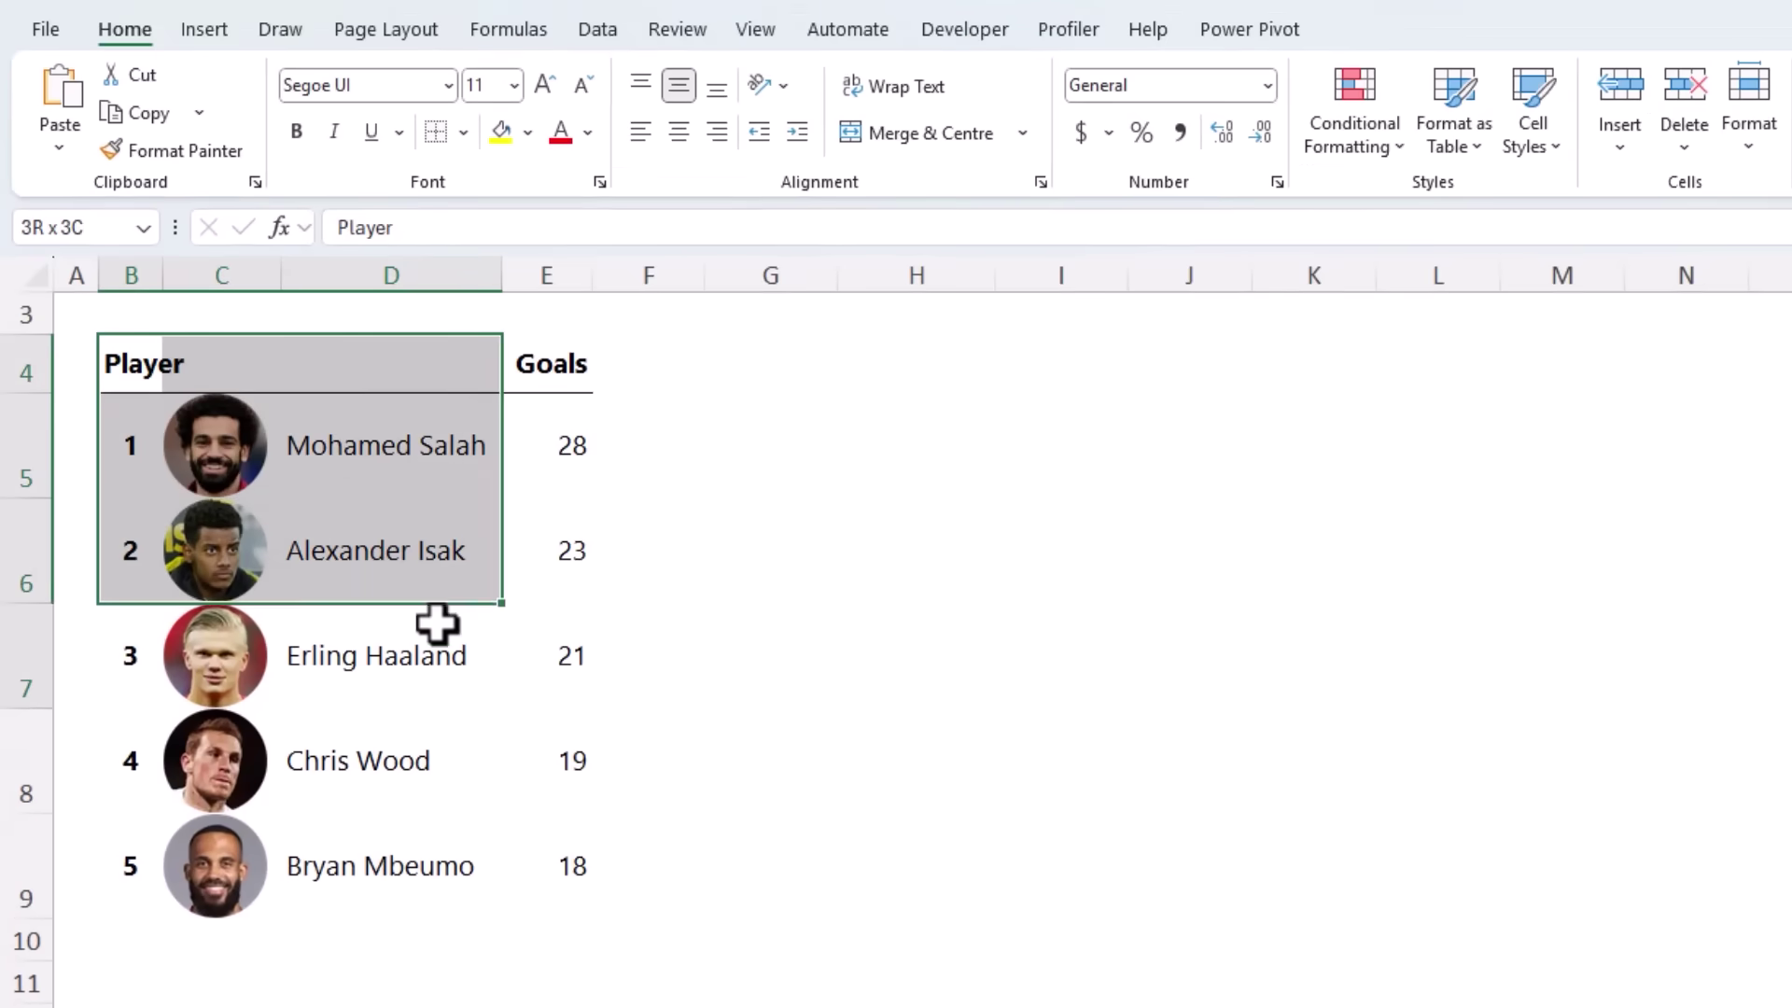
drag(436, 623, 550, 849)
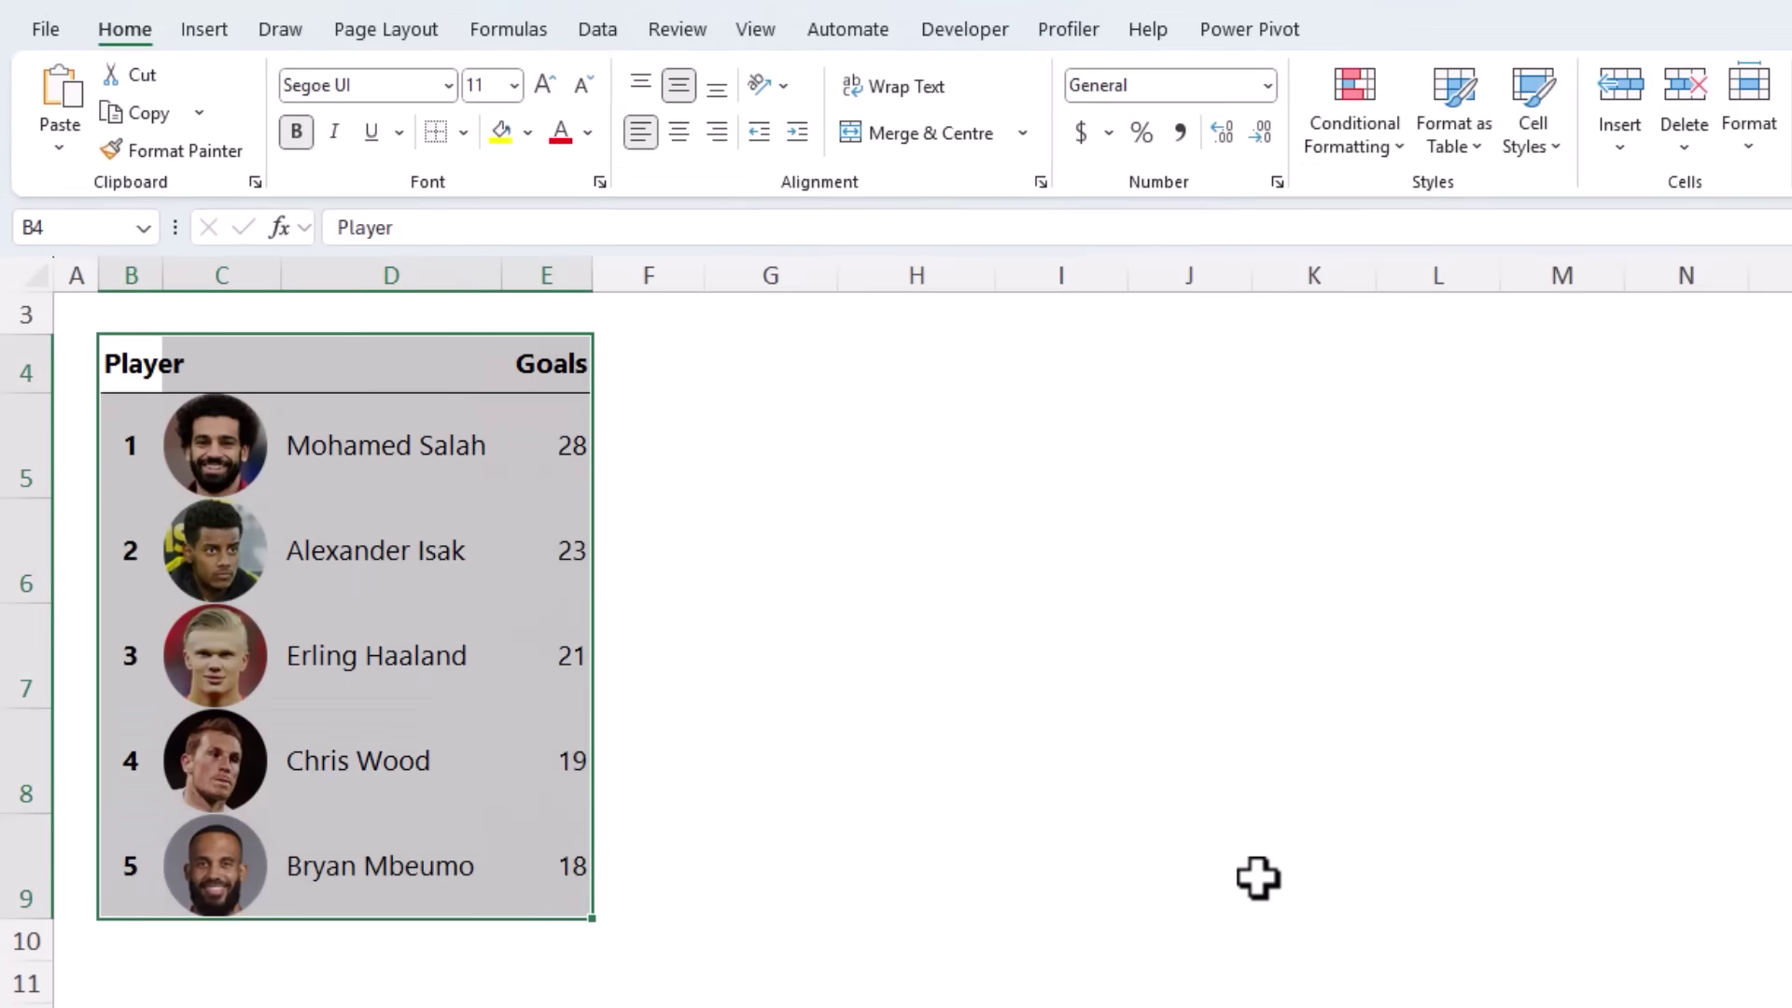
key(ctrl+c)
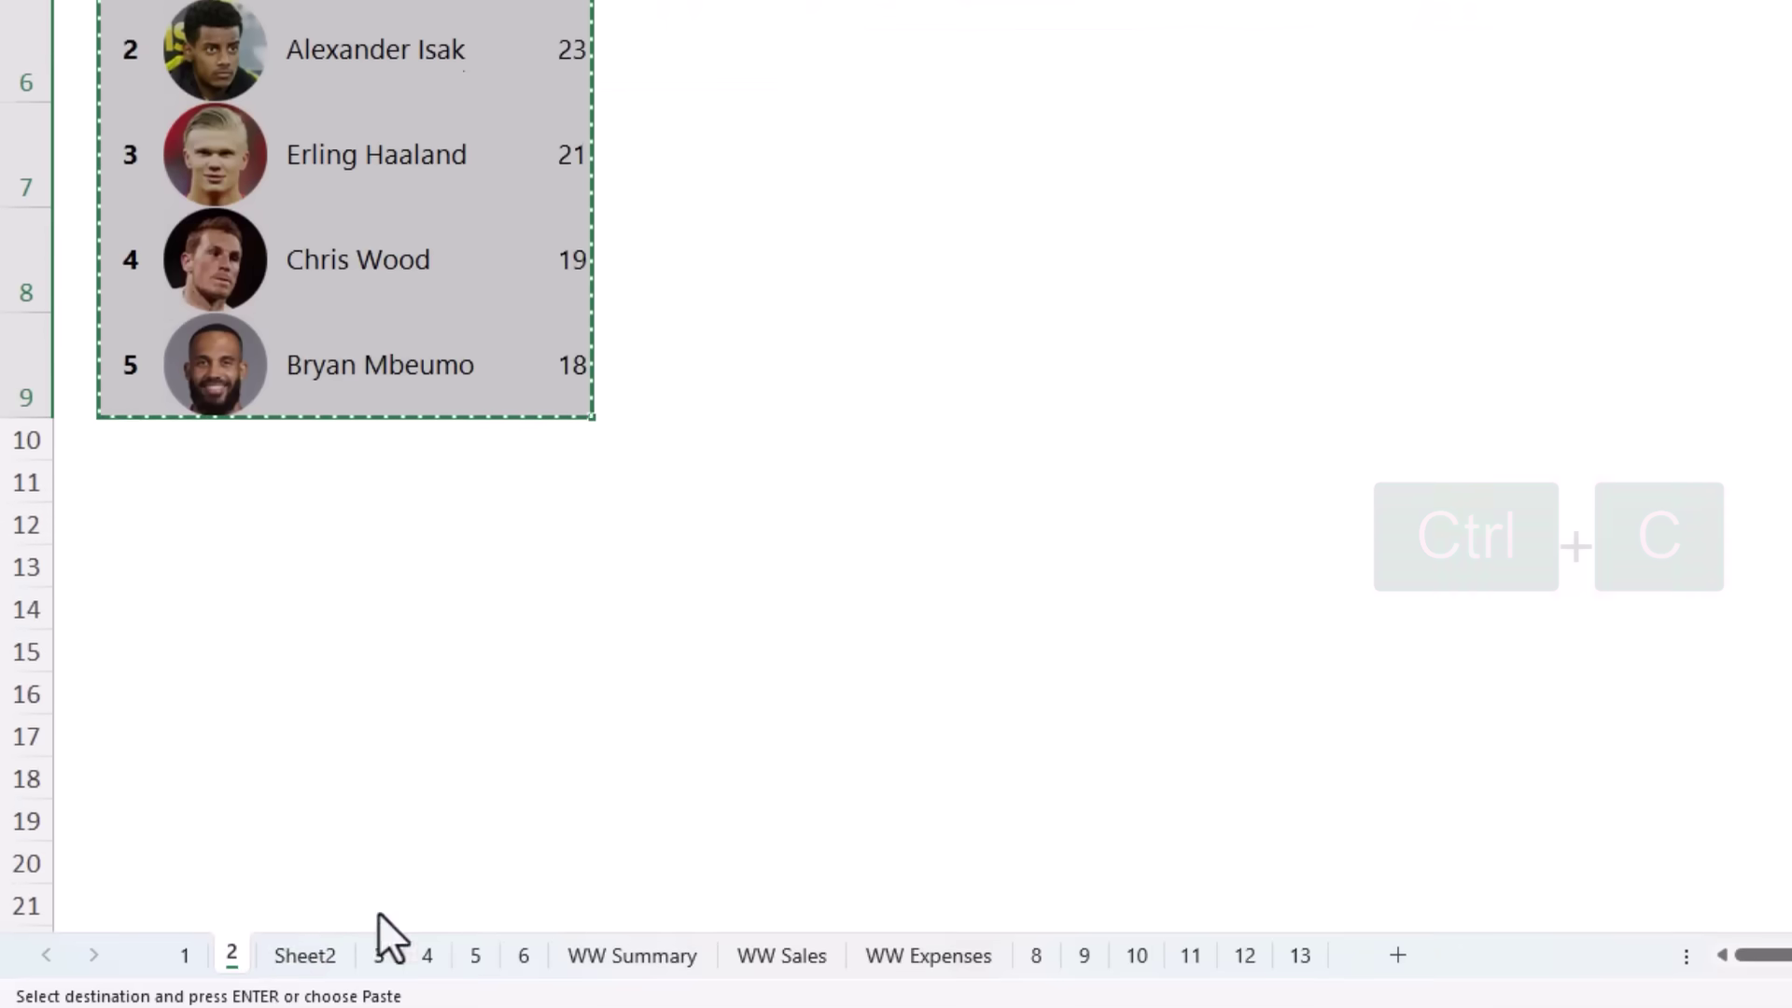
Step: Paste the copied table onto Sheet2 at A3 as a Linked Picture
click(328, 944)
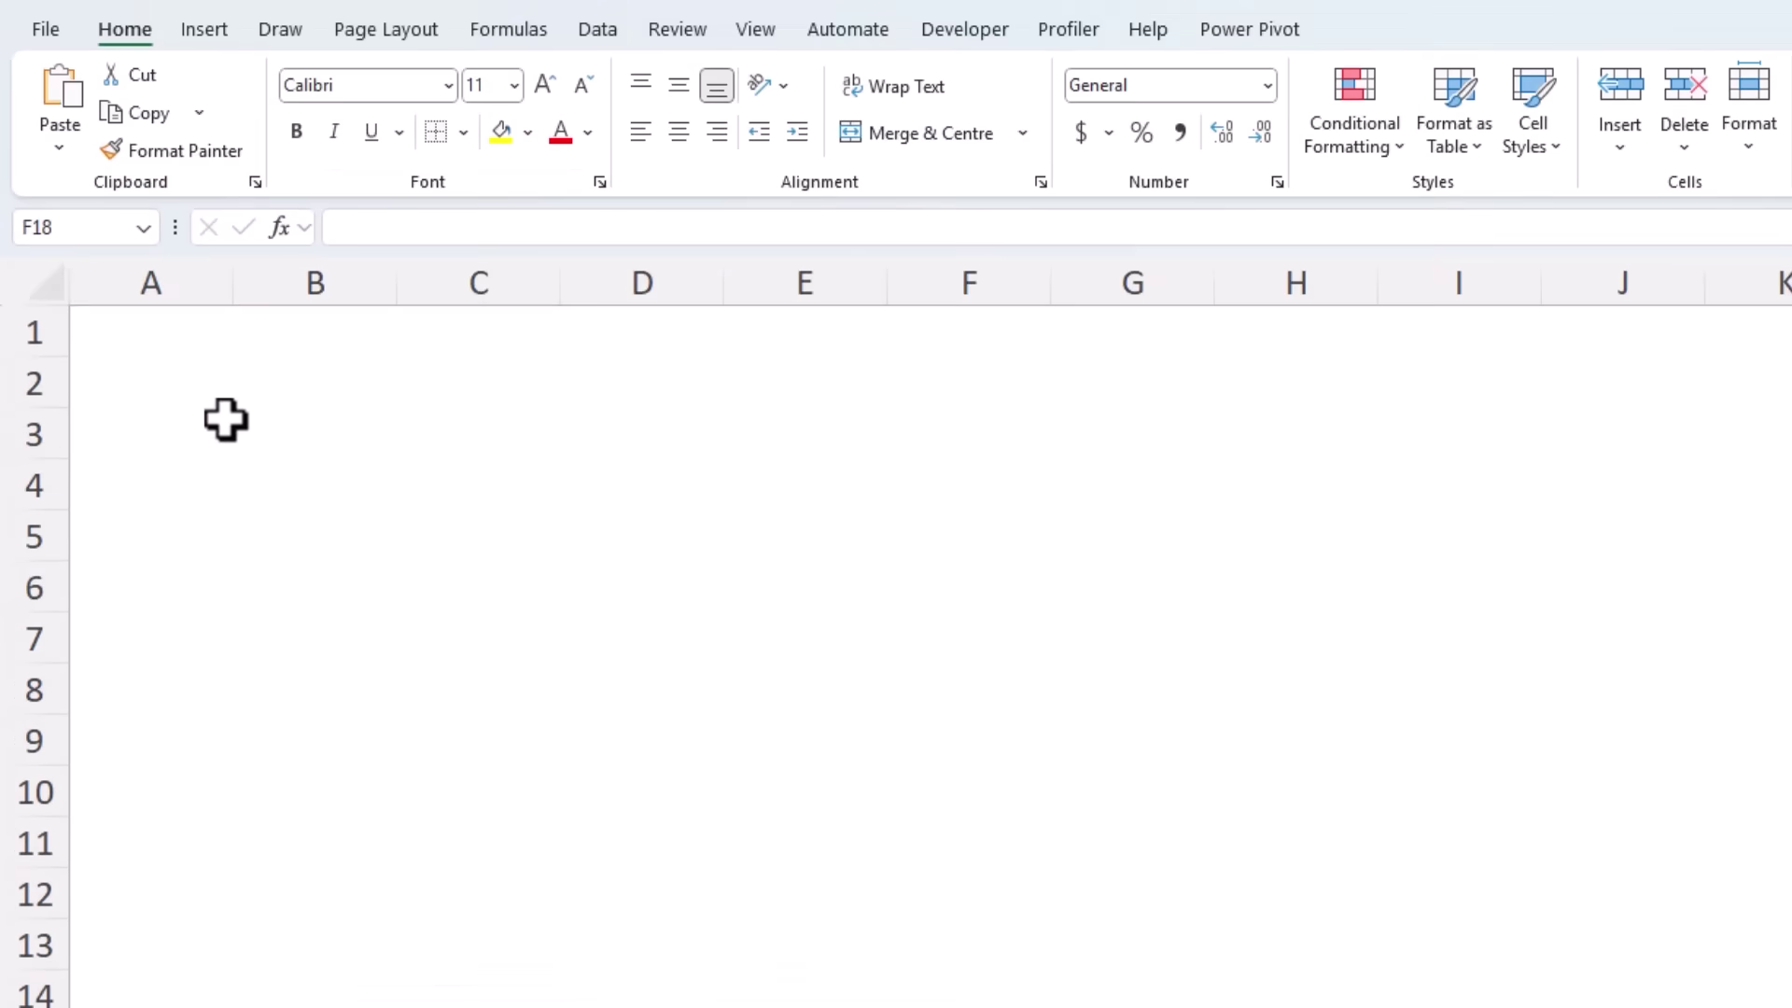
click(226, 420)
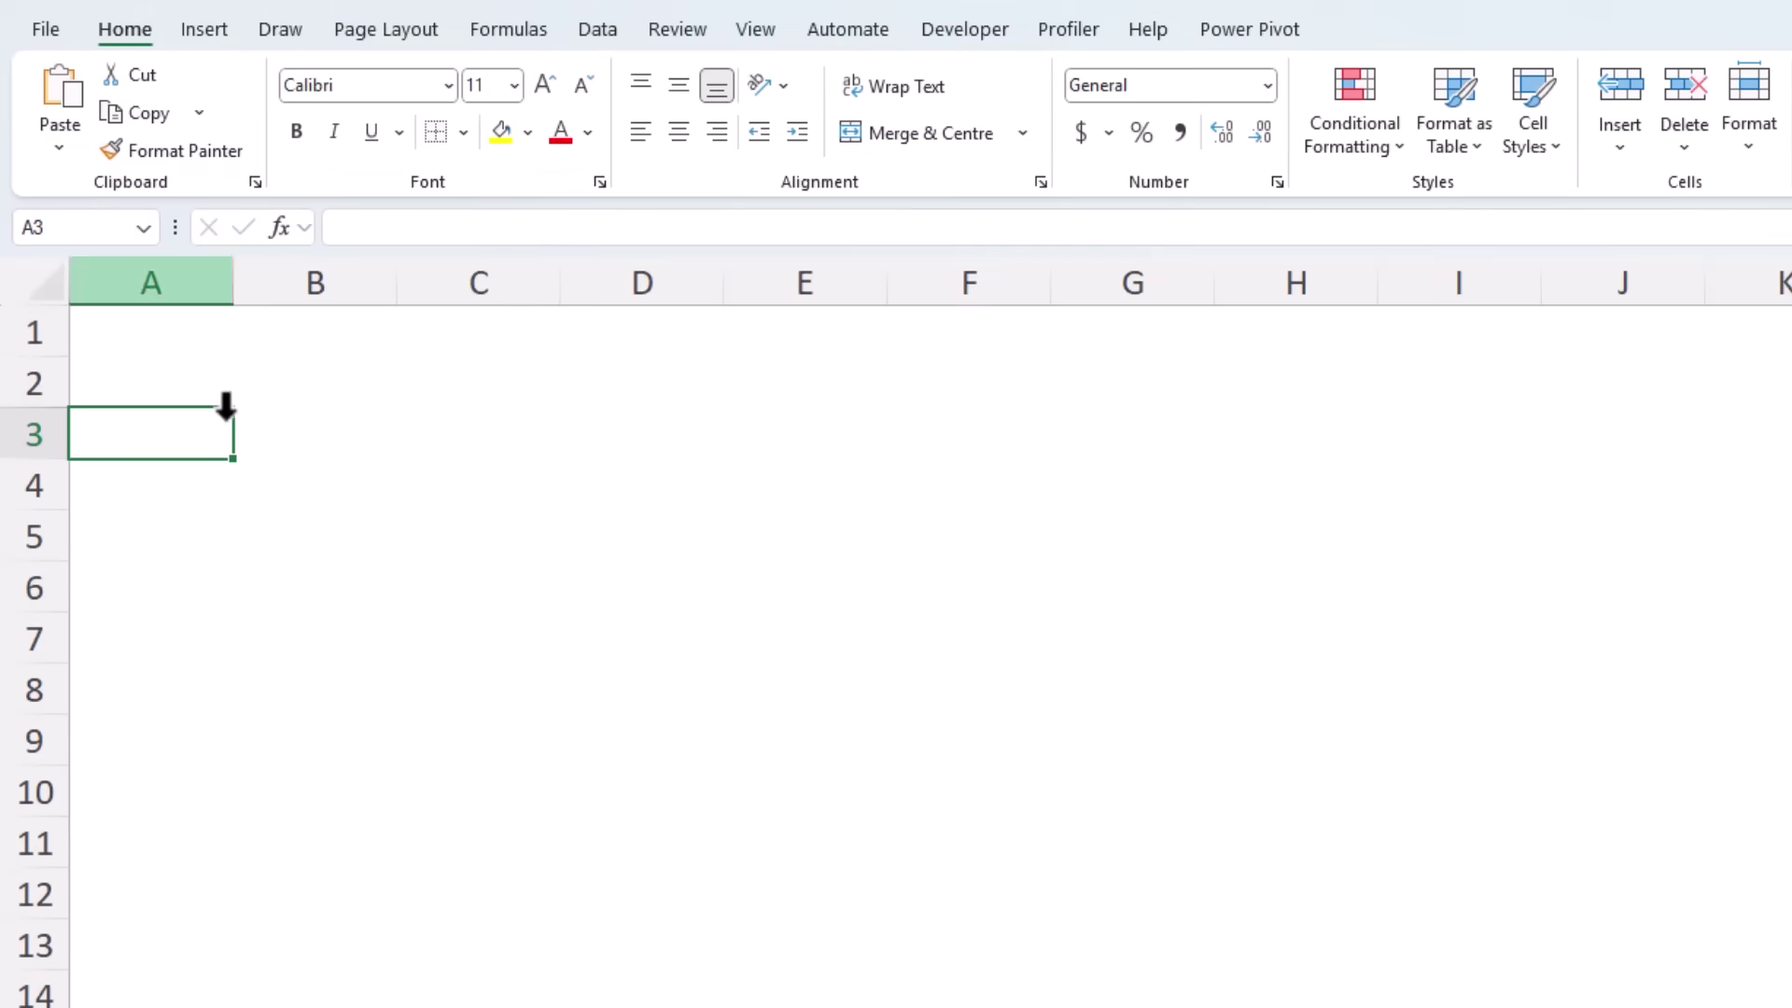
click(62, 146)
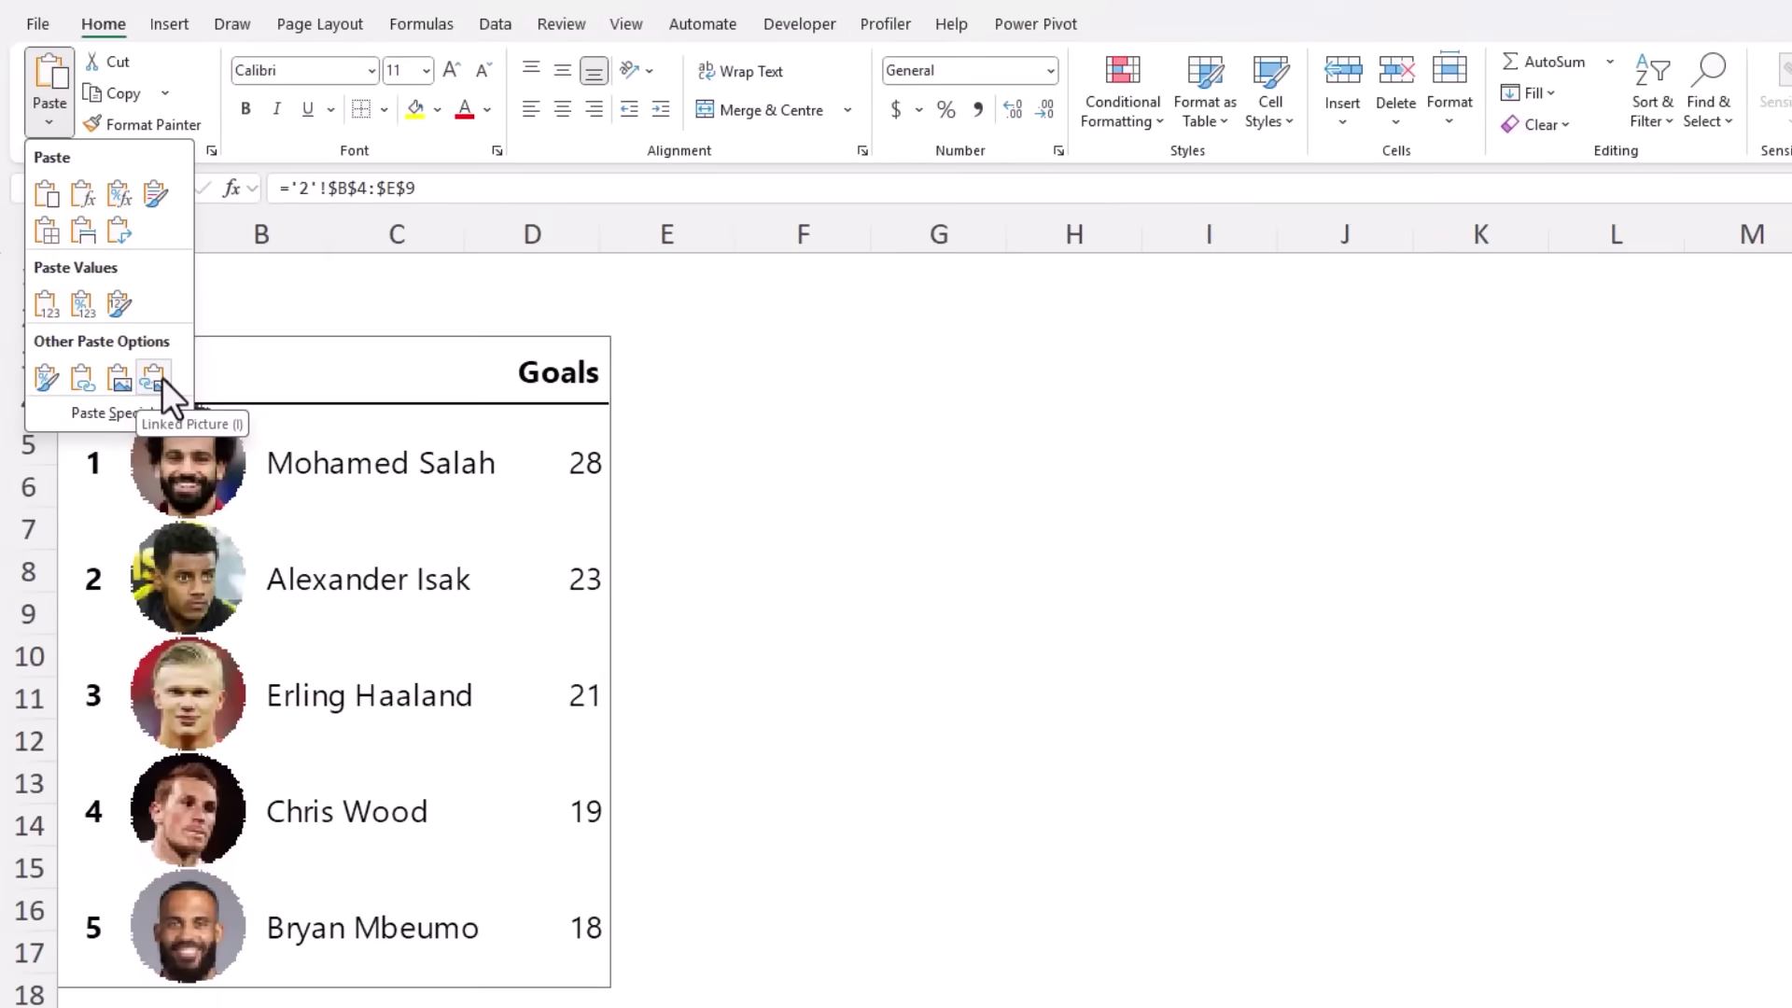
click(160, 377)
Step: Move the linked picture from Sheet2 to sheet 2, beside the original table
drag(248, 412, 410, 387)
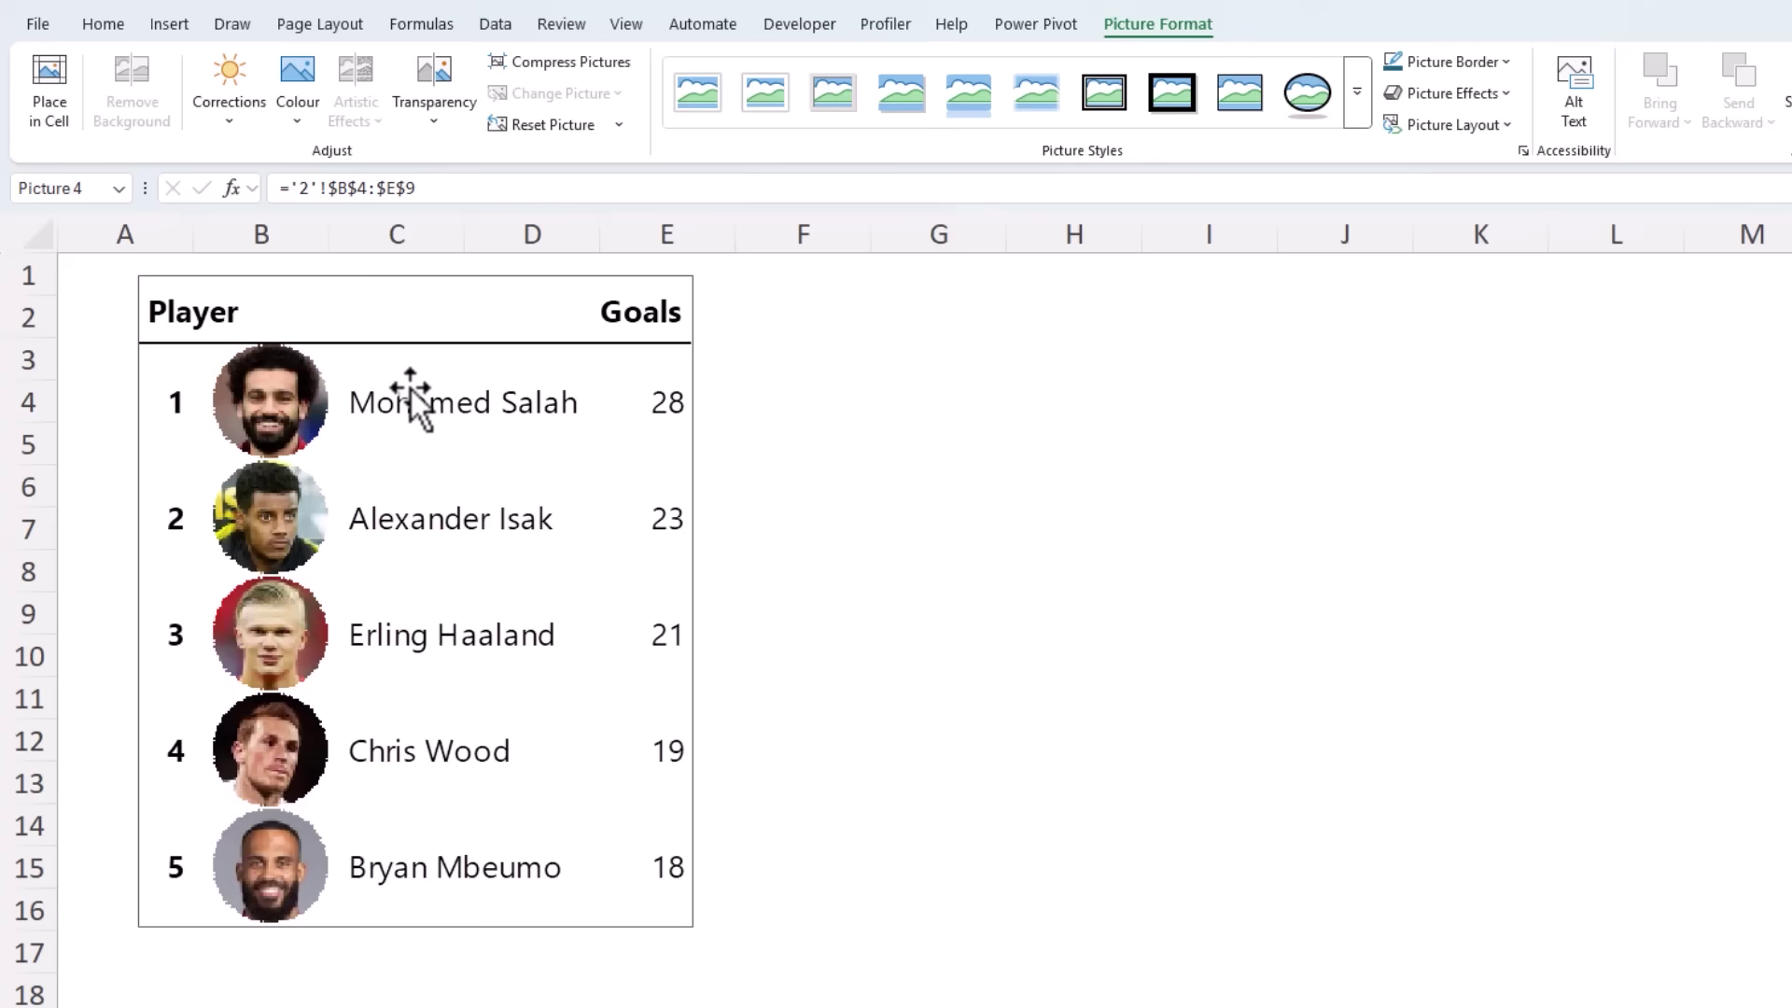
key(ctrl+x)
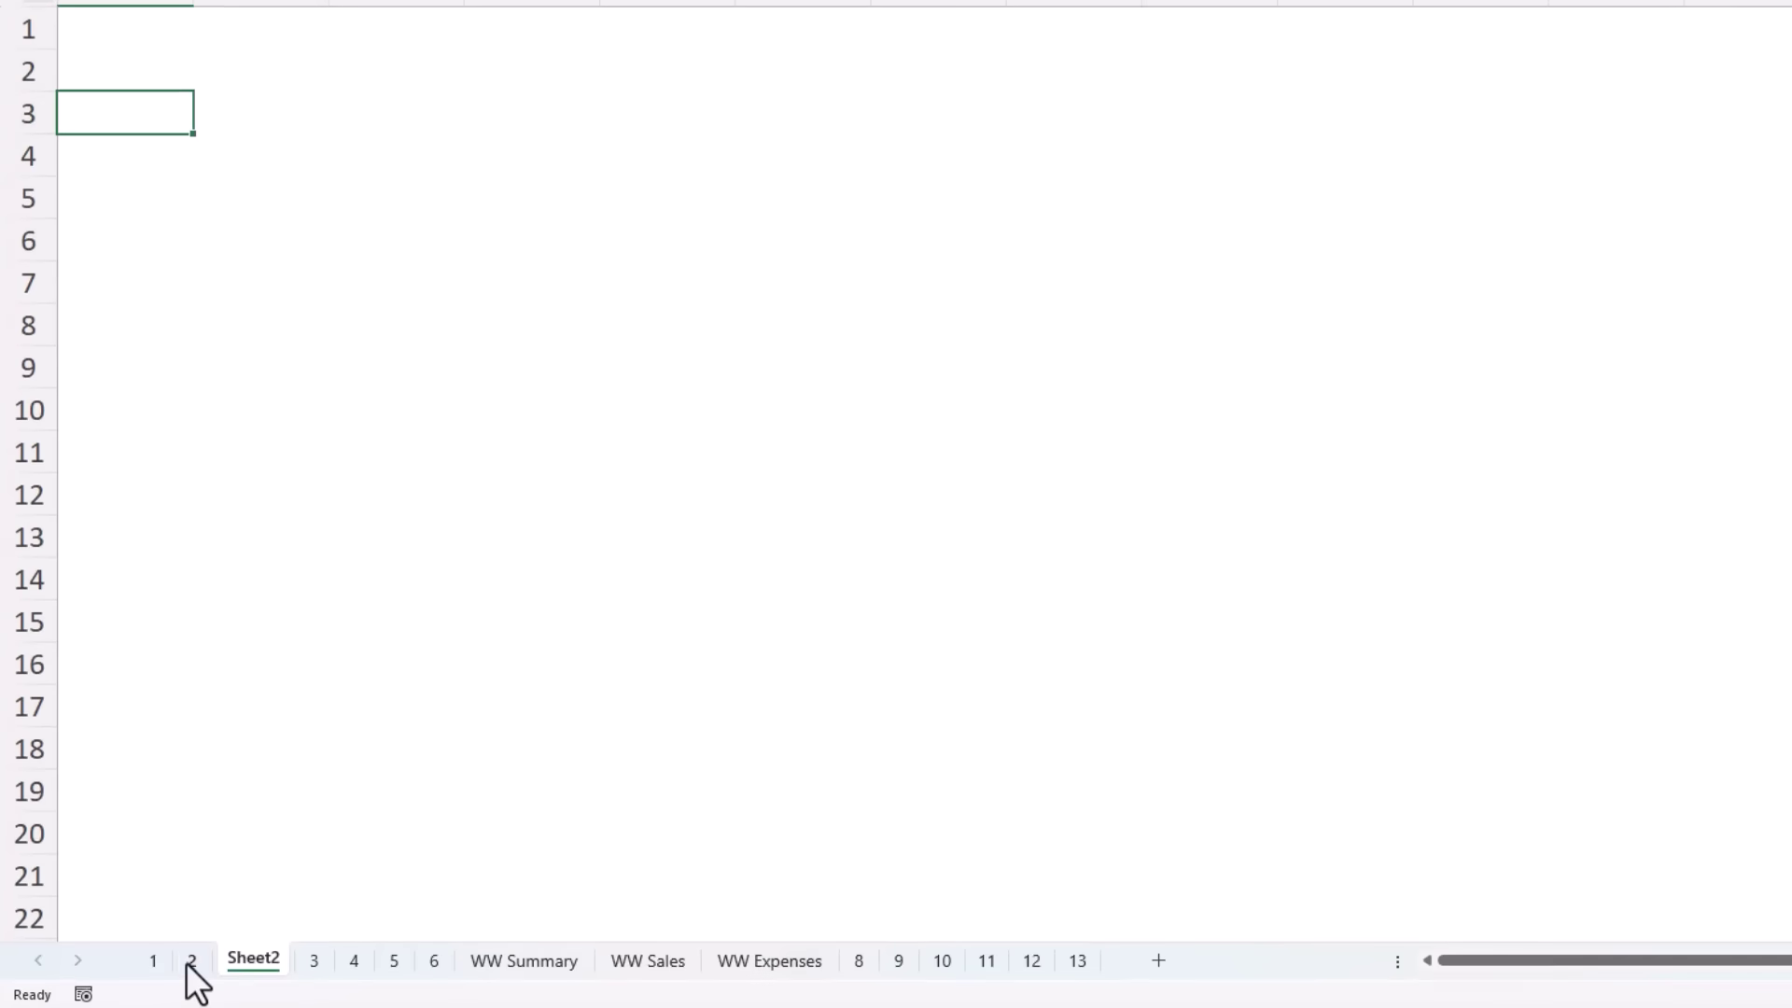
click(191, 995)
key(ctrl+v)
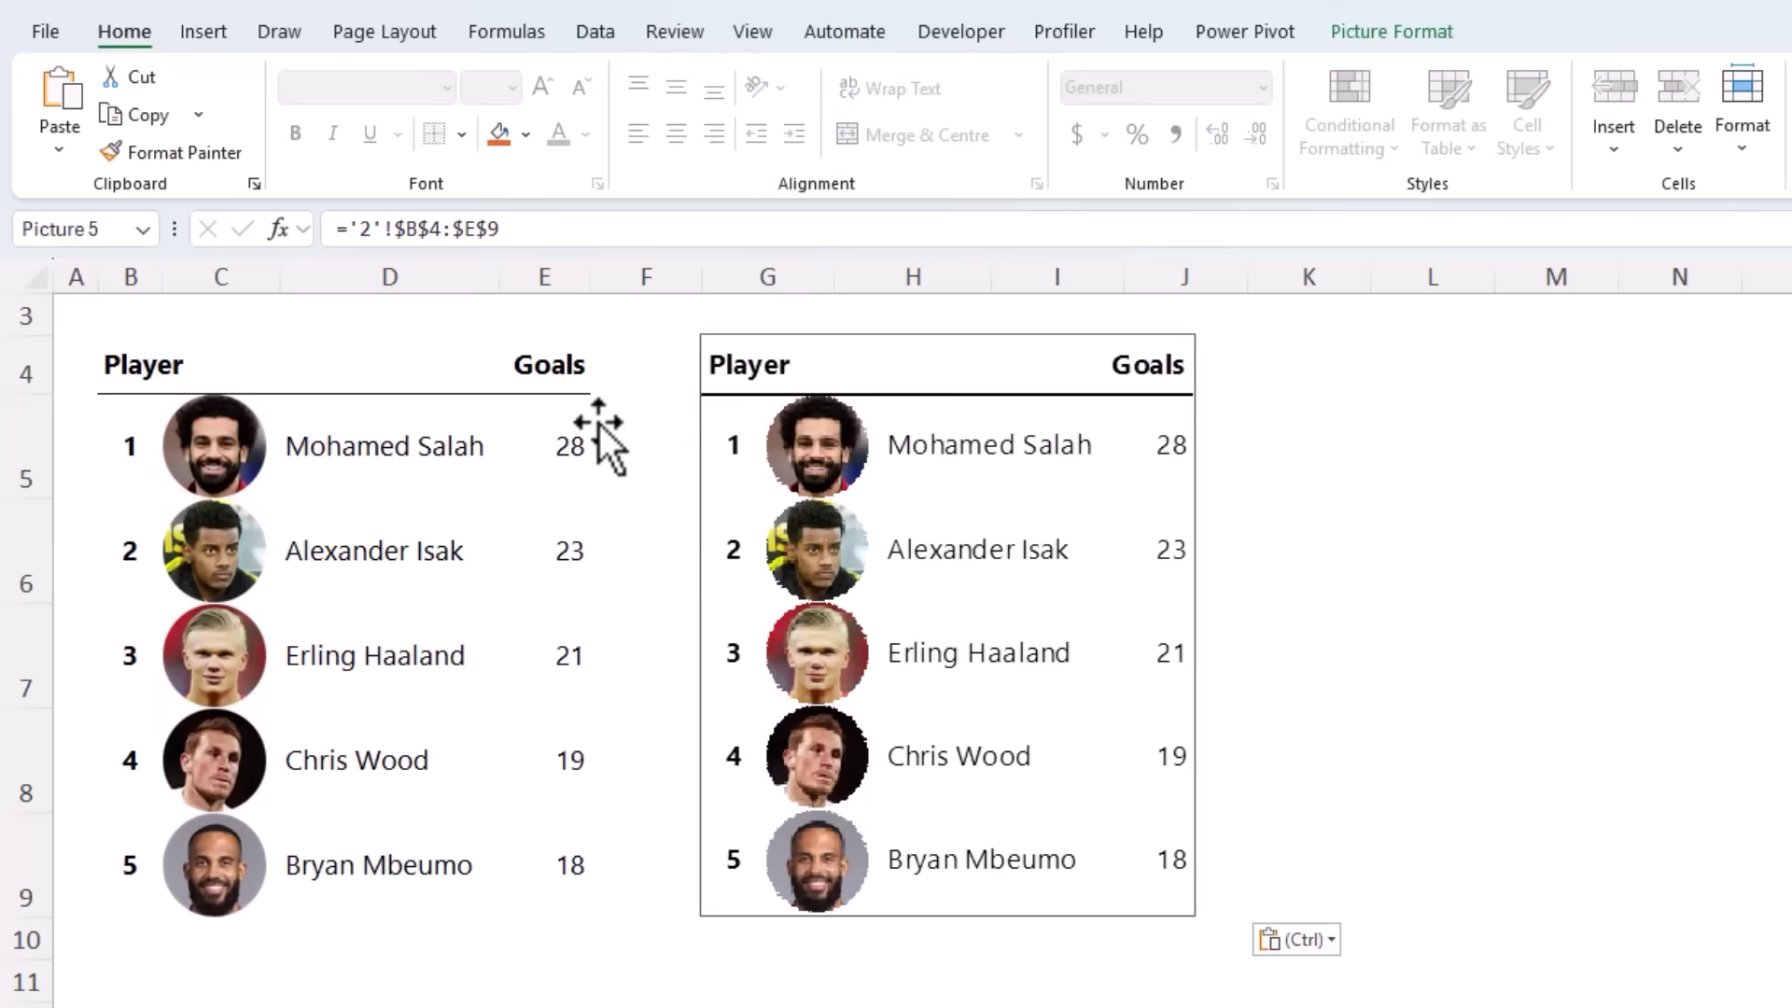
Step: Change the first player's goals in E5 to 30 and confirm the linked picture updated
click(548, 445)
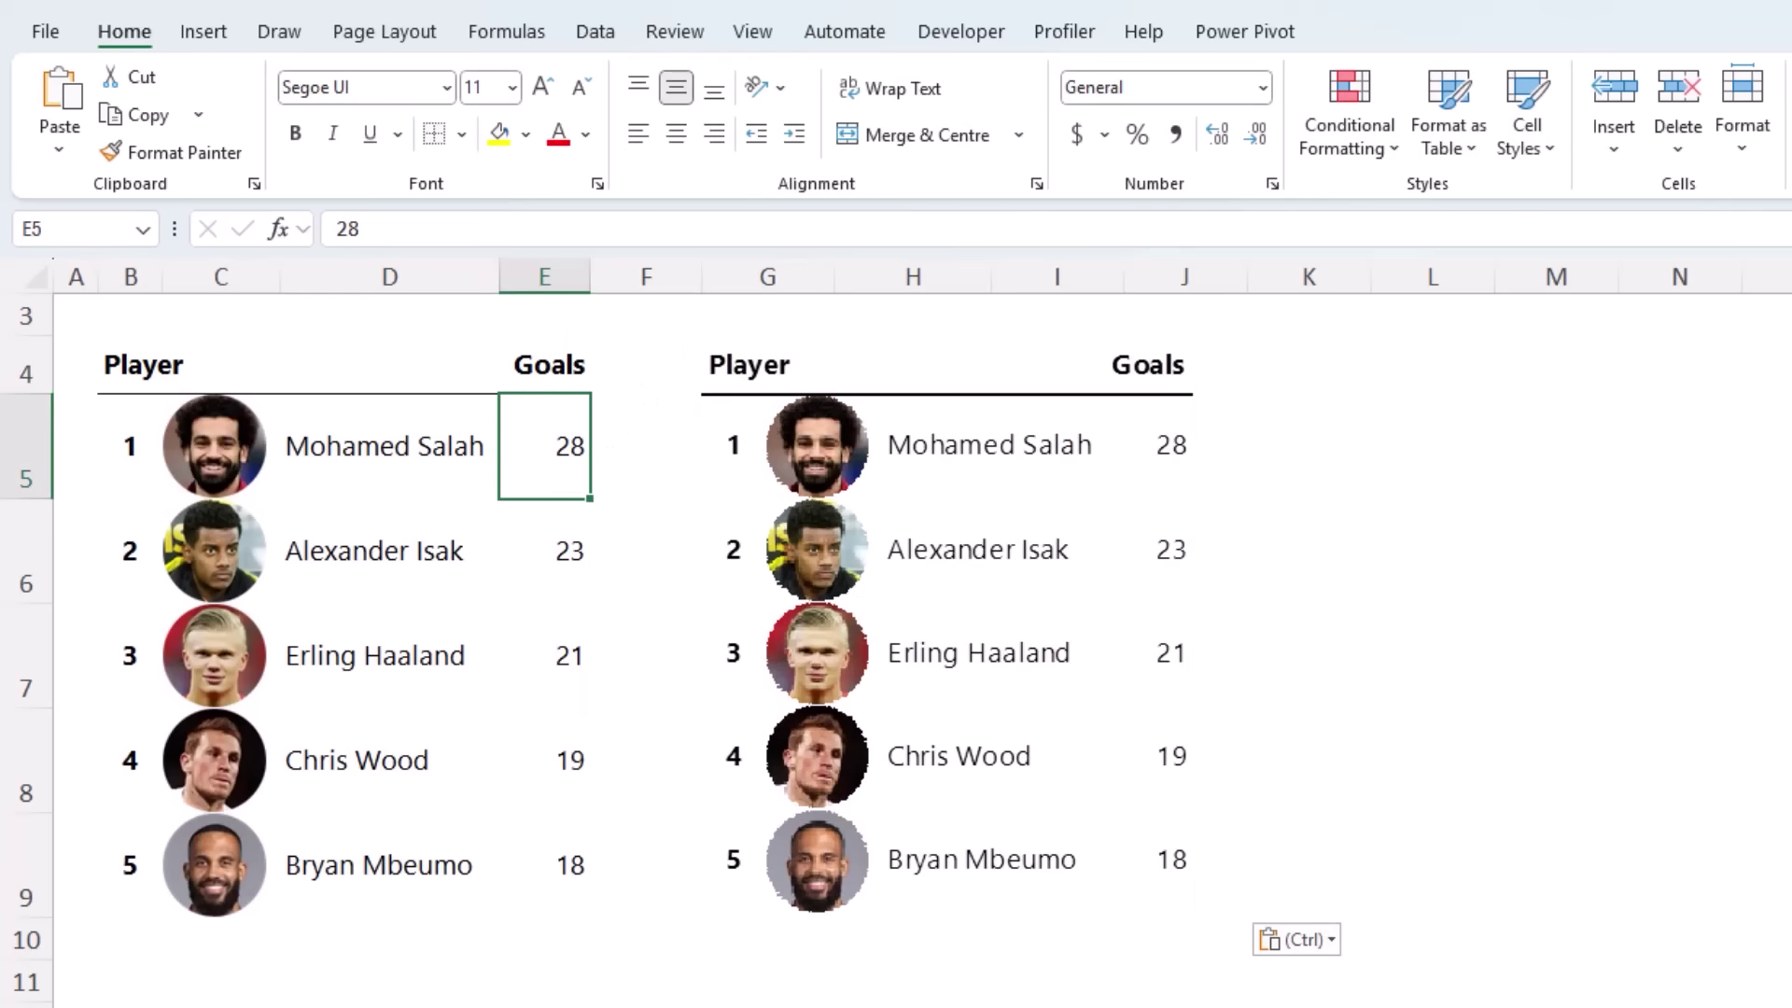
text(30)
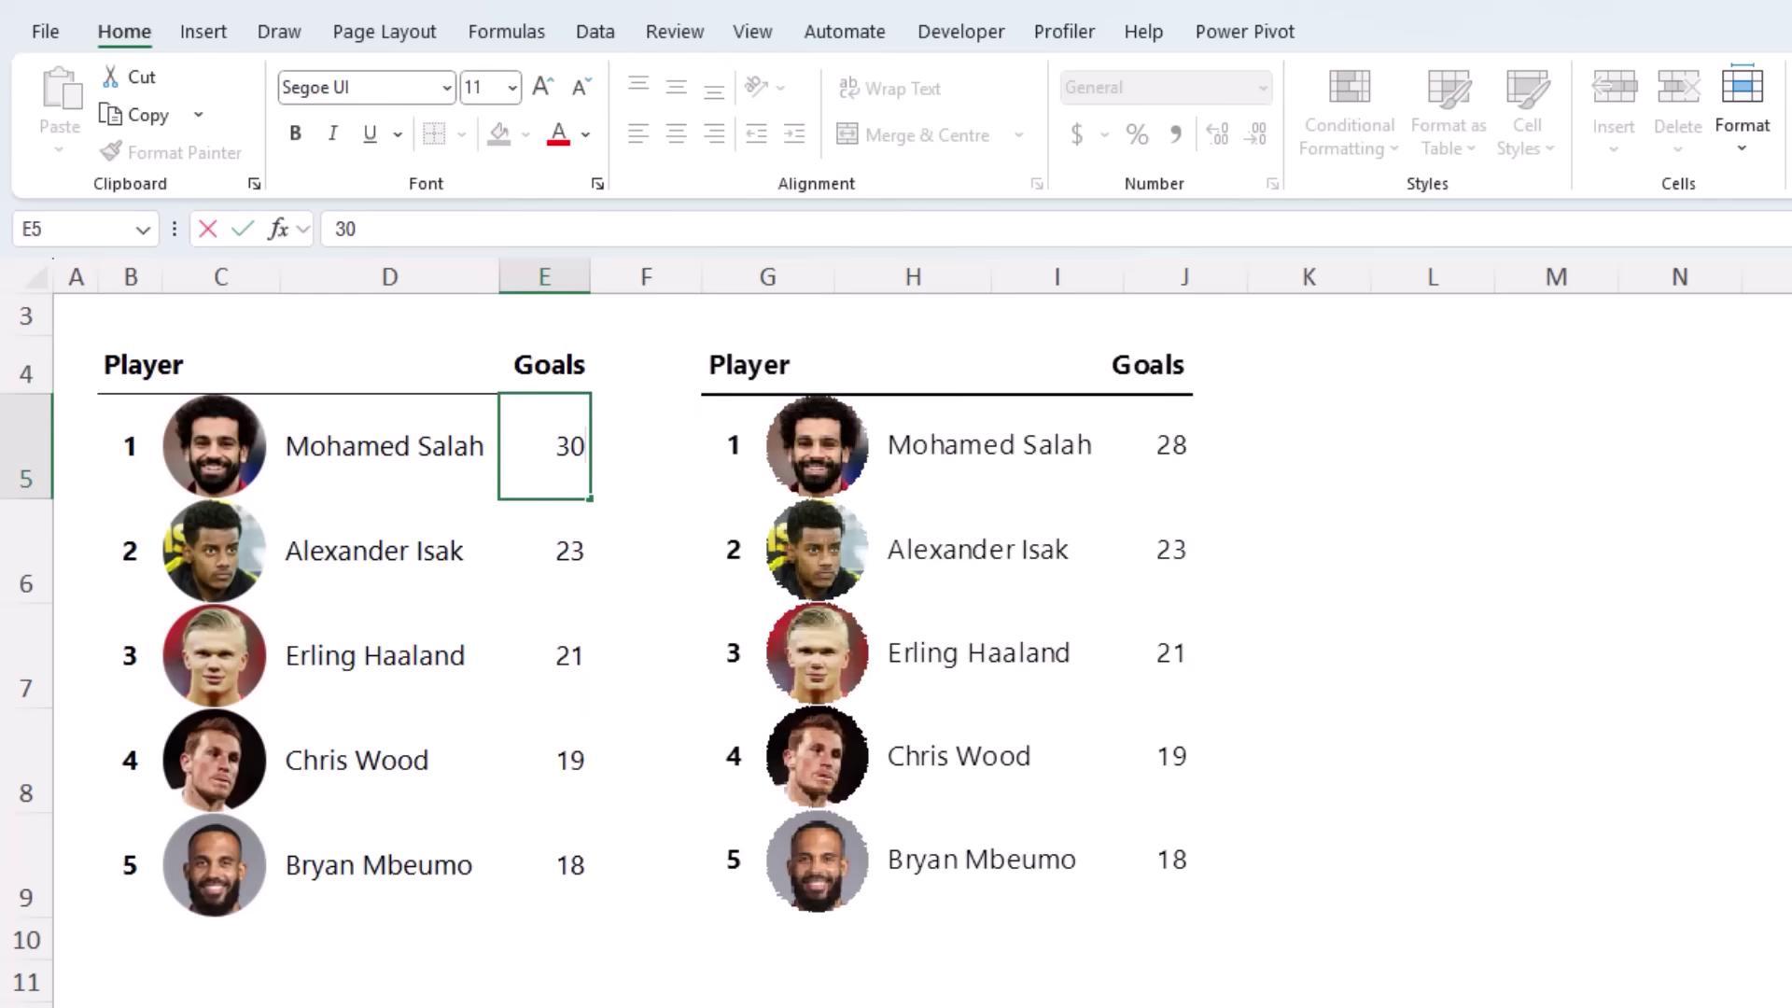
key(Return)
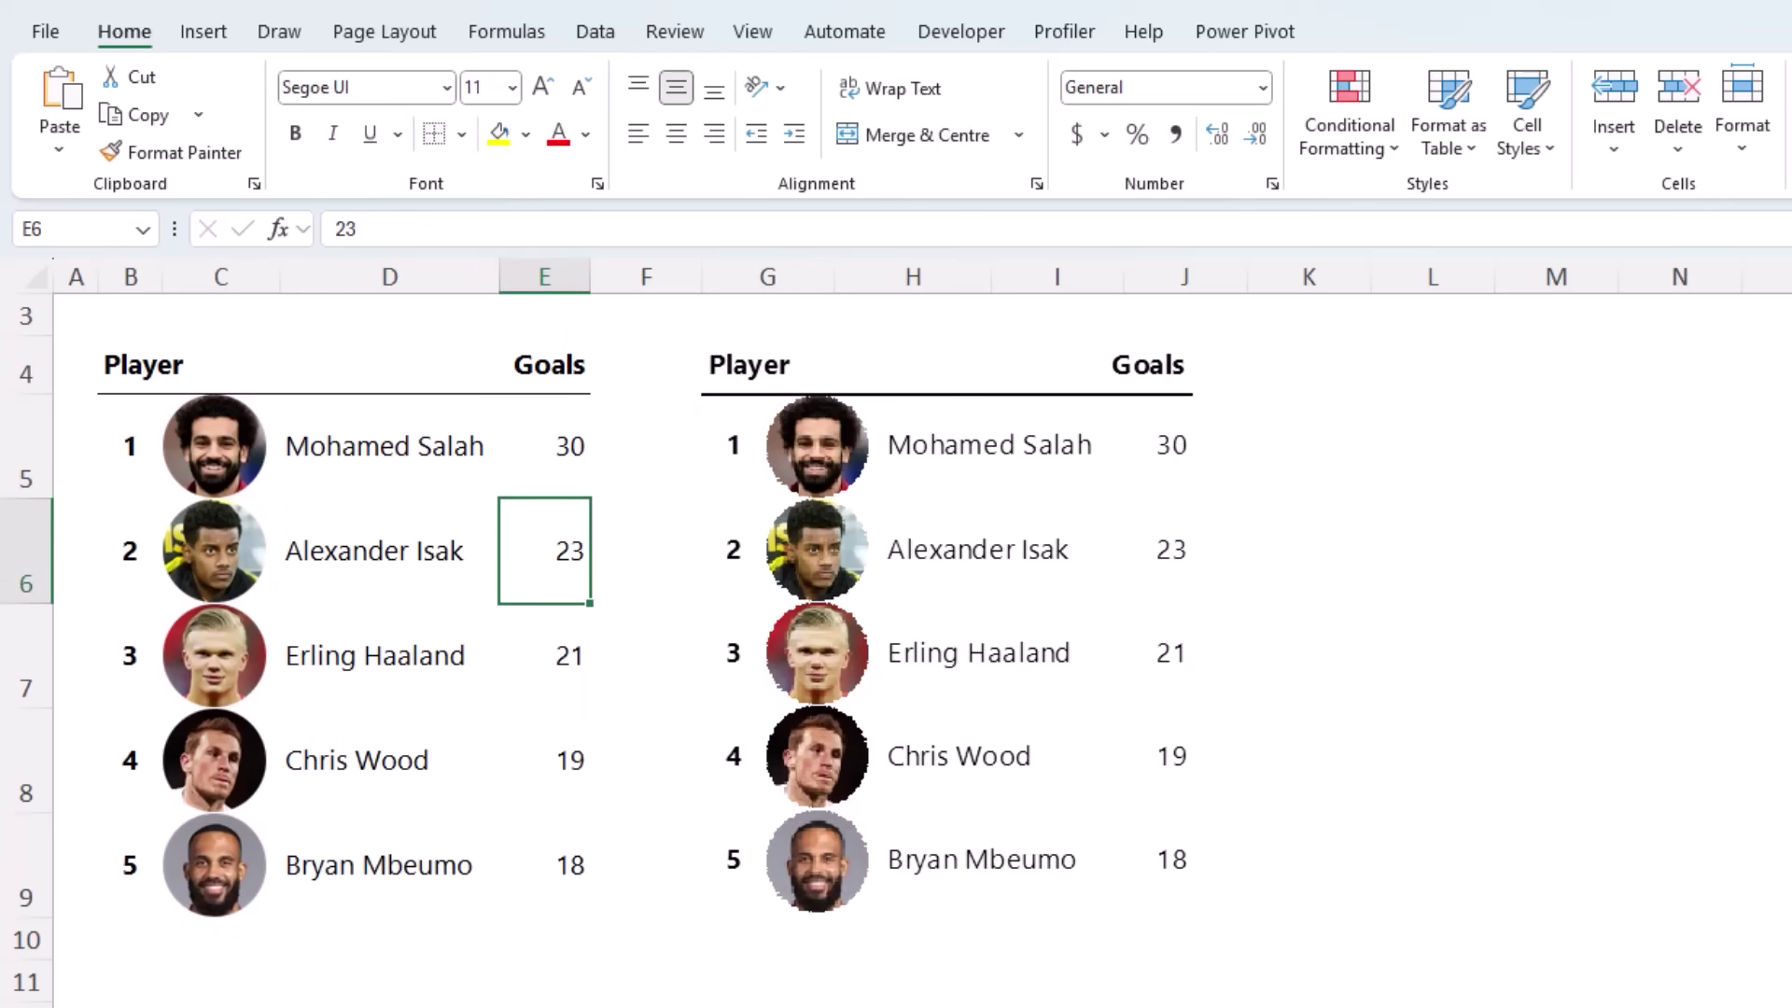
click(1140, 689)
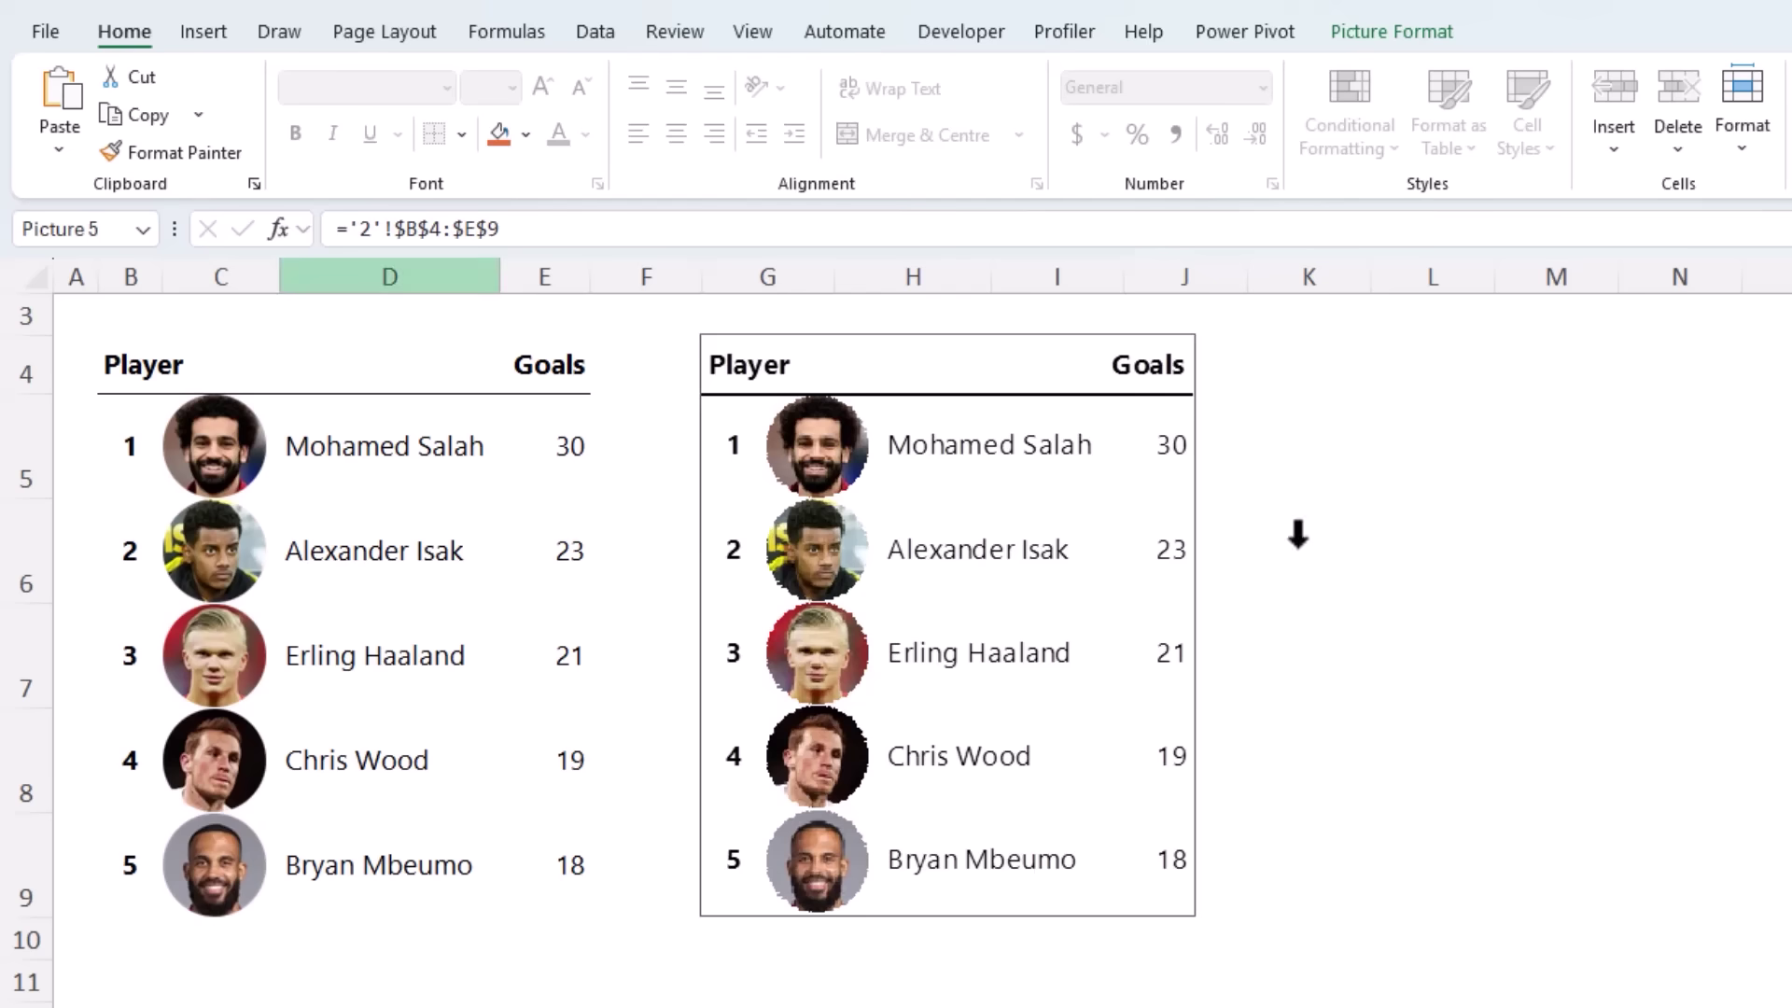
Step: Add the Camera command from All Commands to the Quick Access Toolbar
right_click(469, 42)
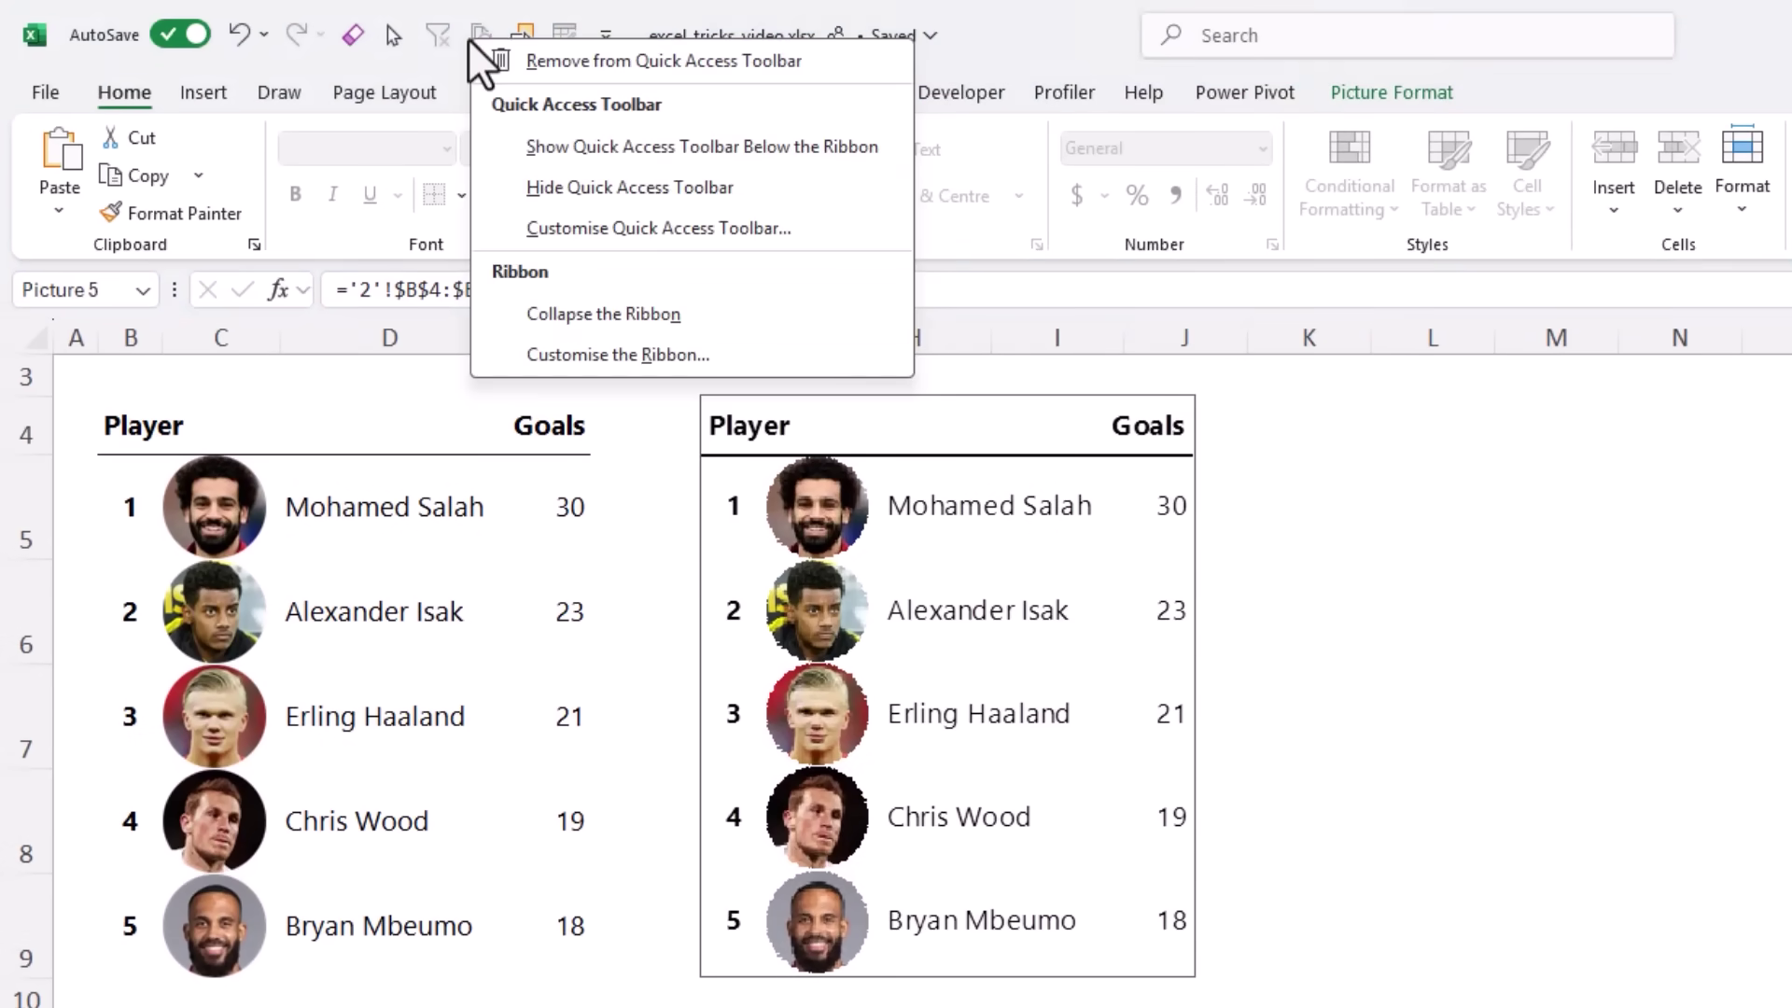
click(504, 226)
click(1213, 459)
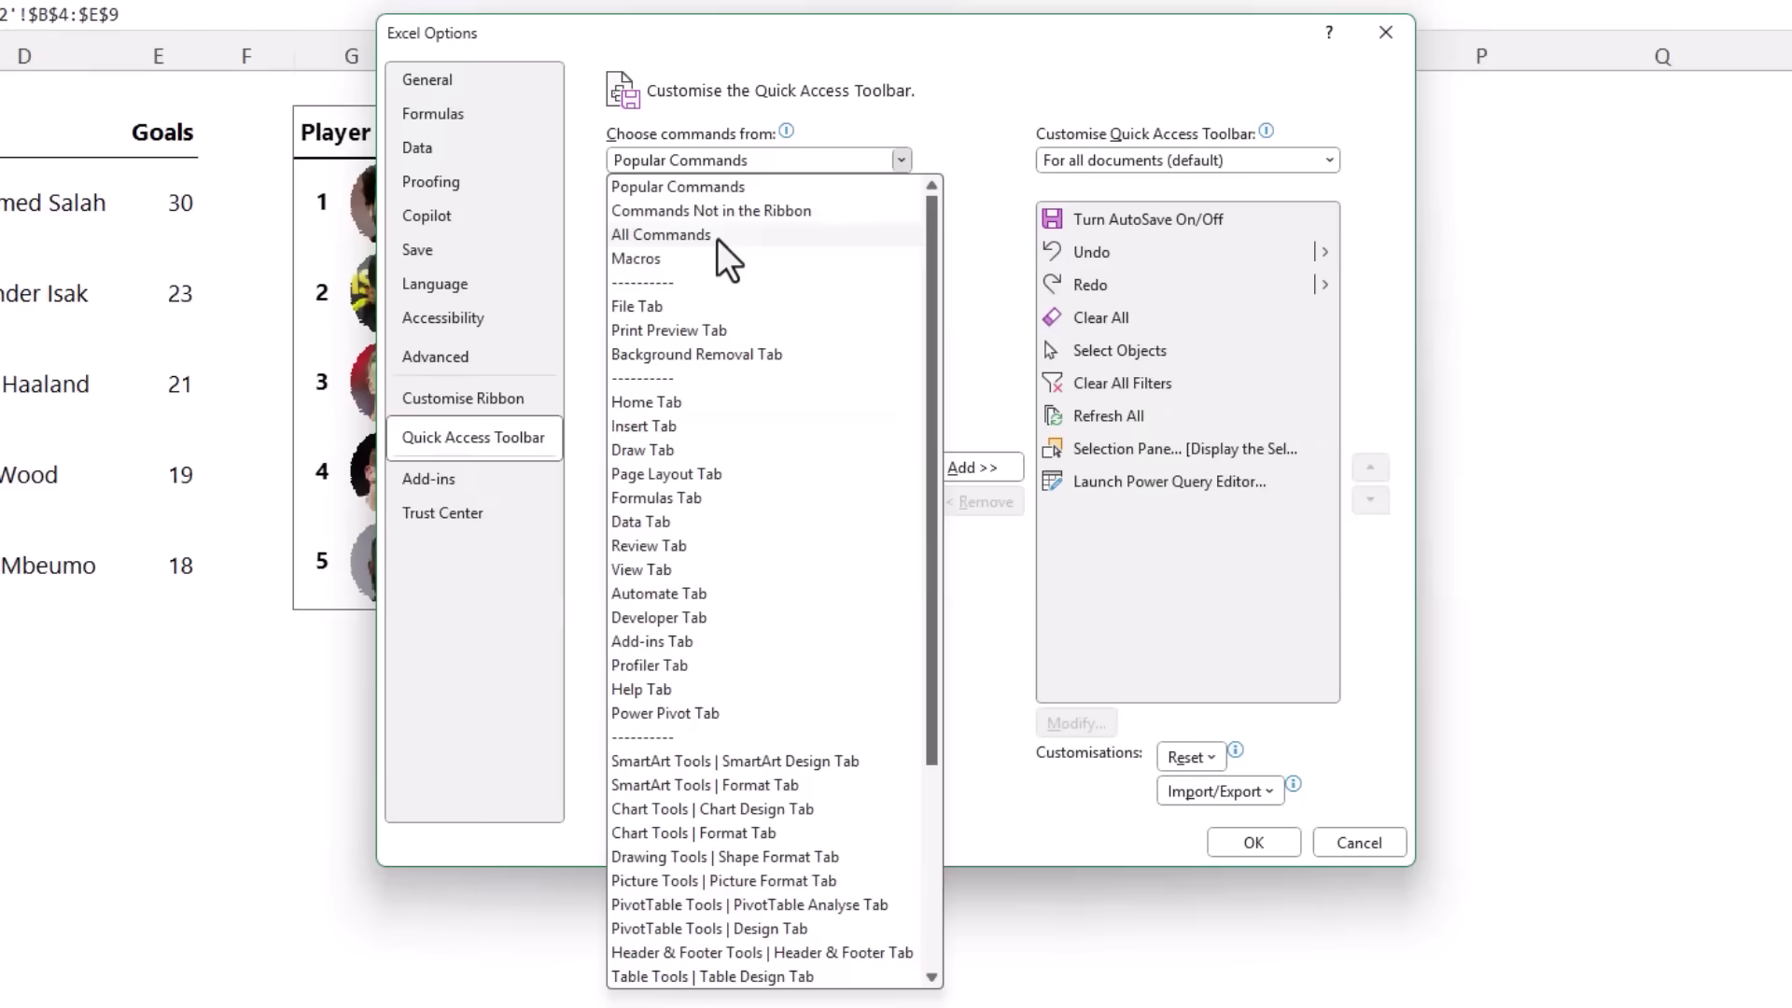
key(Escape)
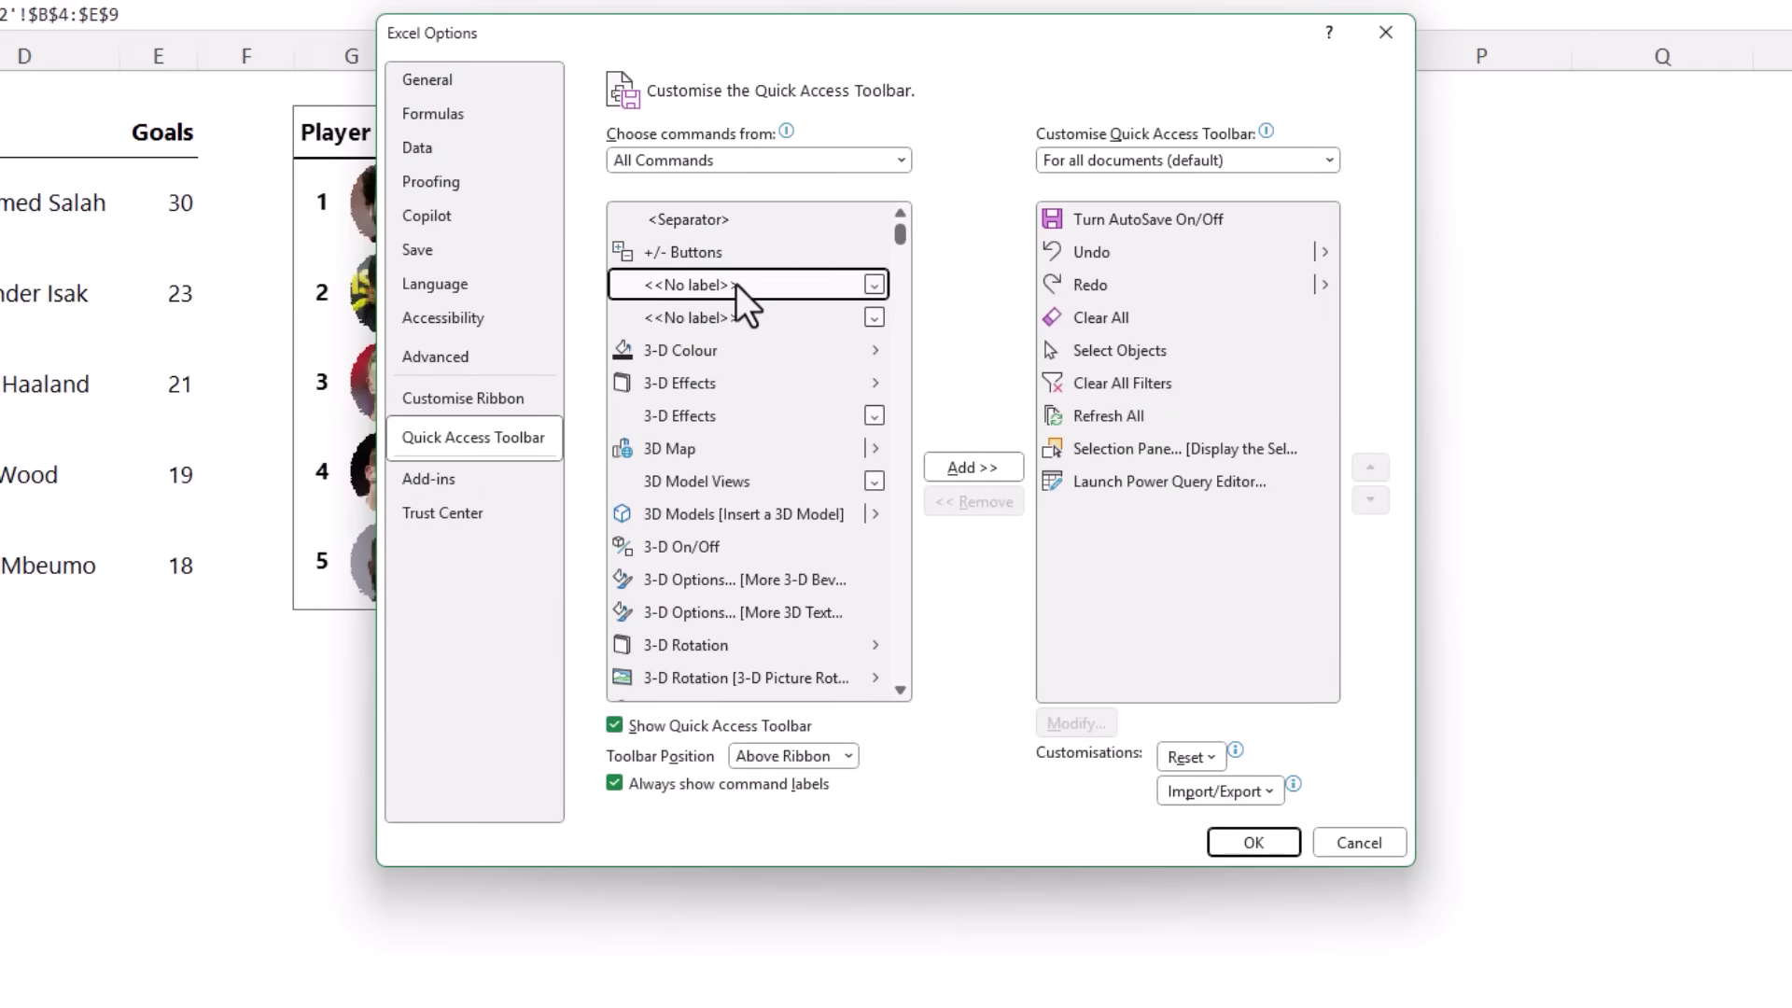
text(cam)
scroll(736, 283, down, 2)
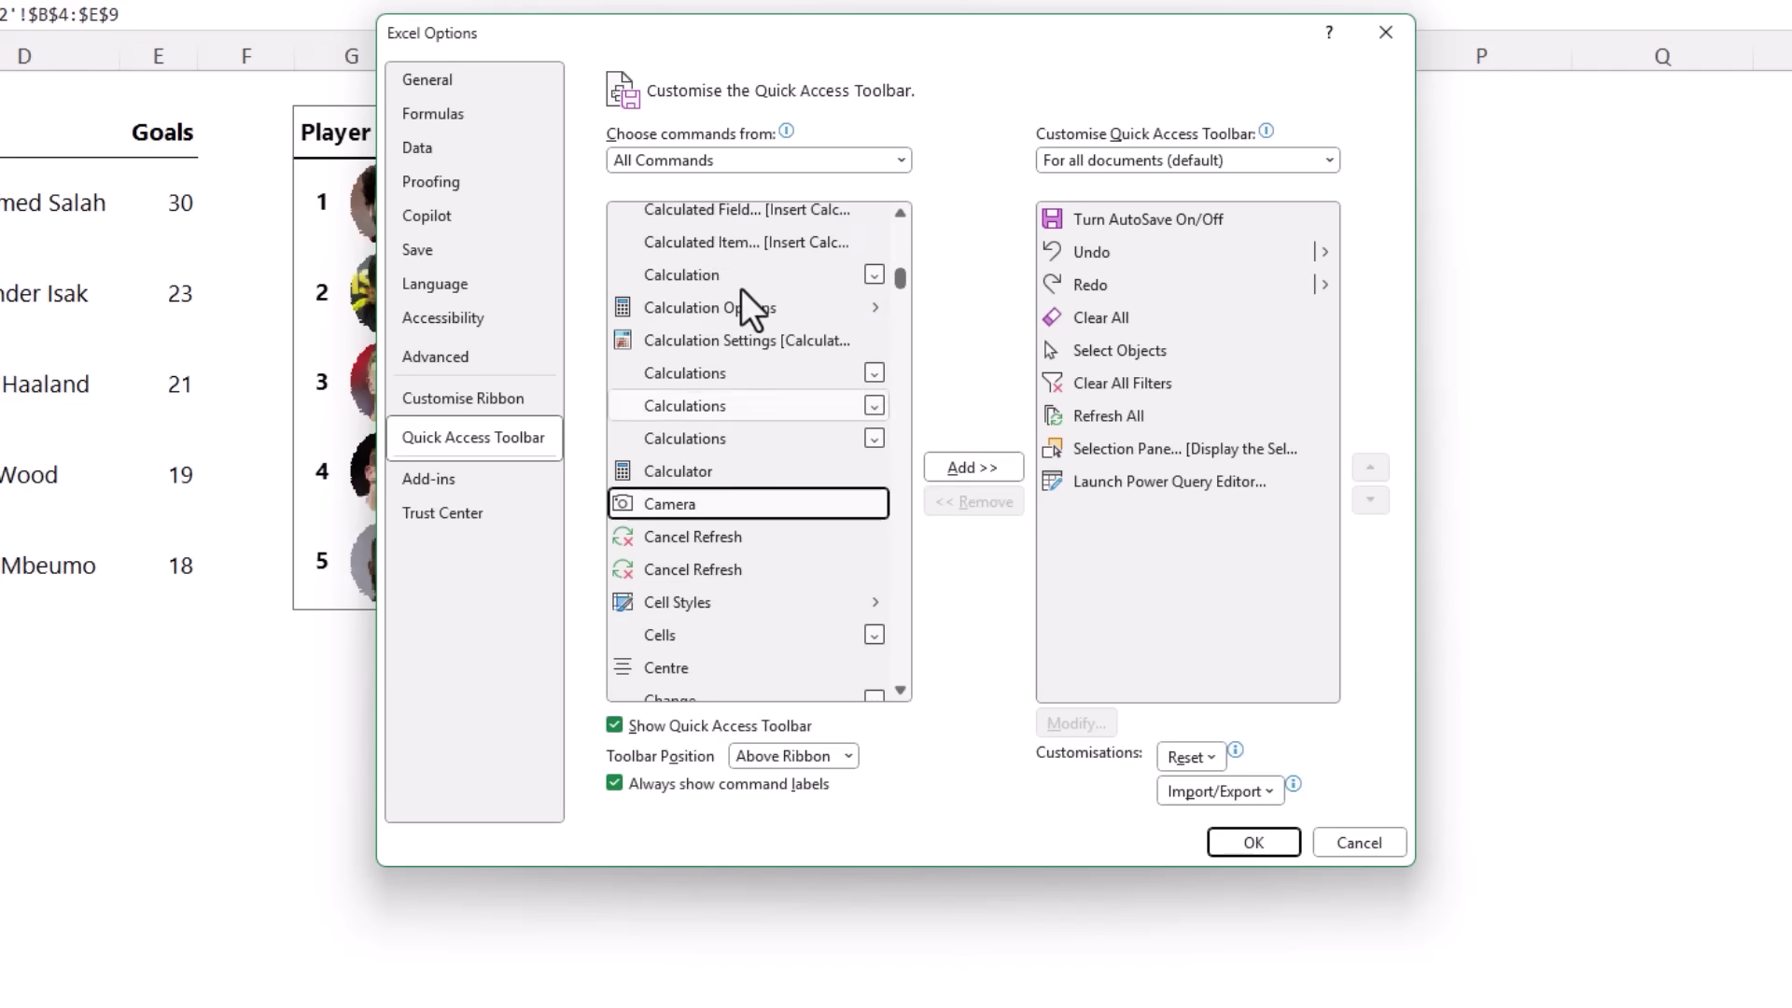
click(948, 469)
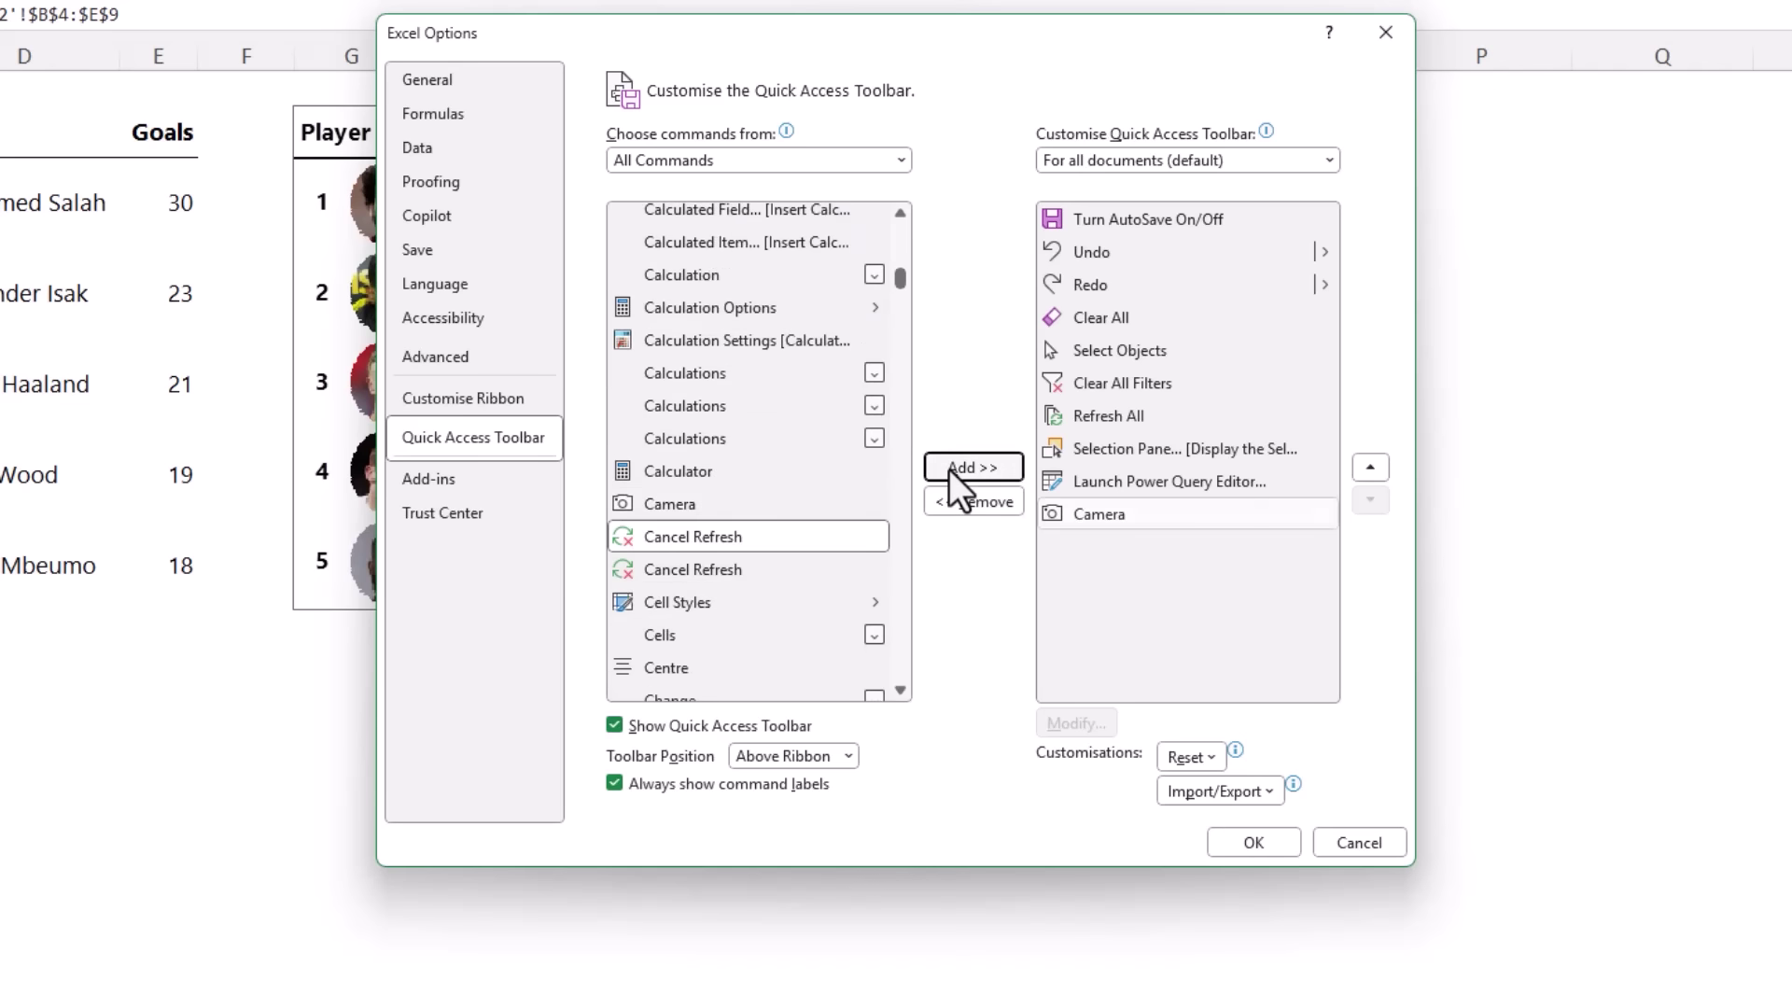
click(1265, 844)
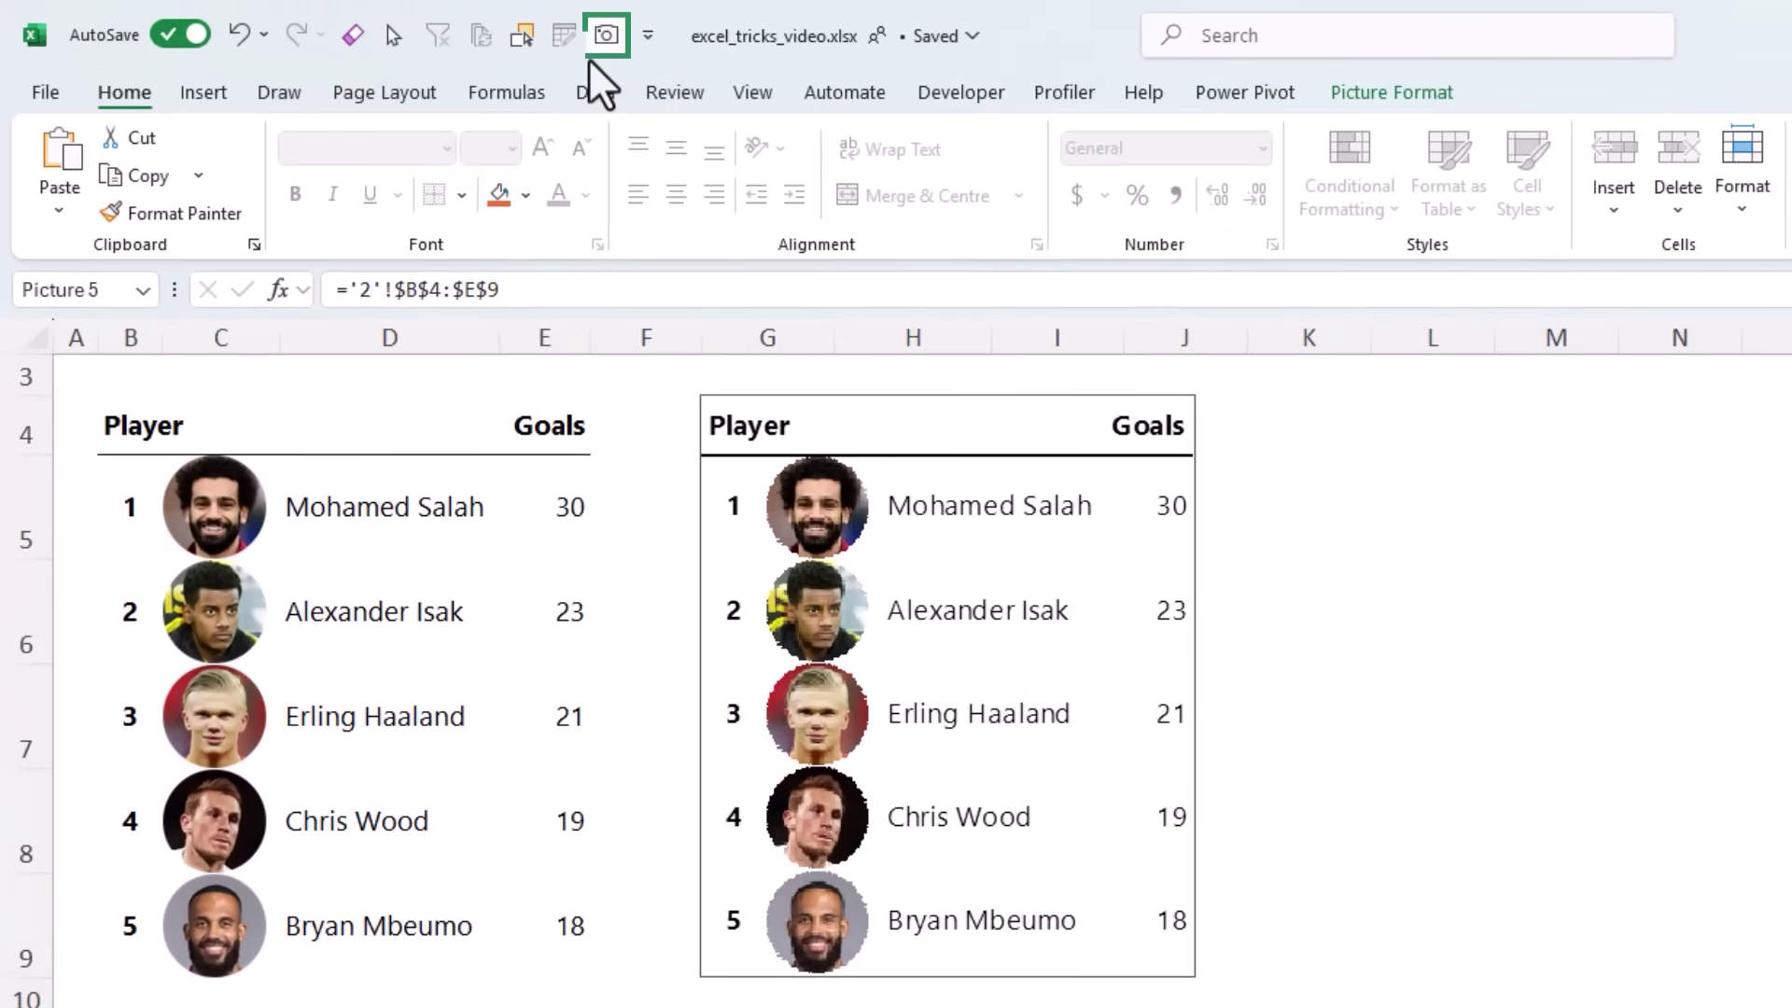
Step: Take a Camera snapshot of B4:E9 and place it right of the linked picture
drag(140, 425, 532, 924)
click(606, 34)
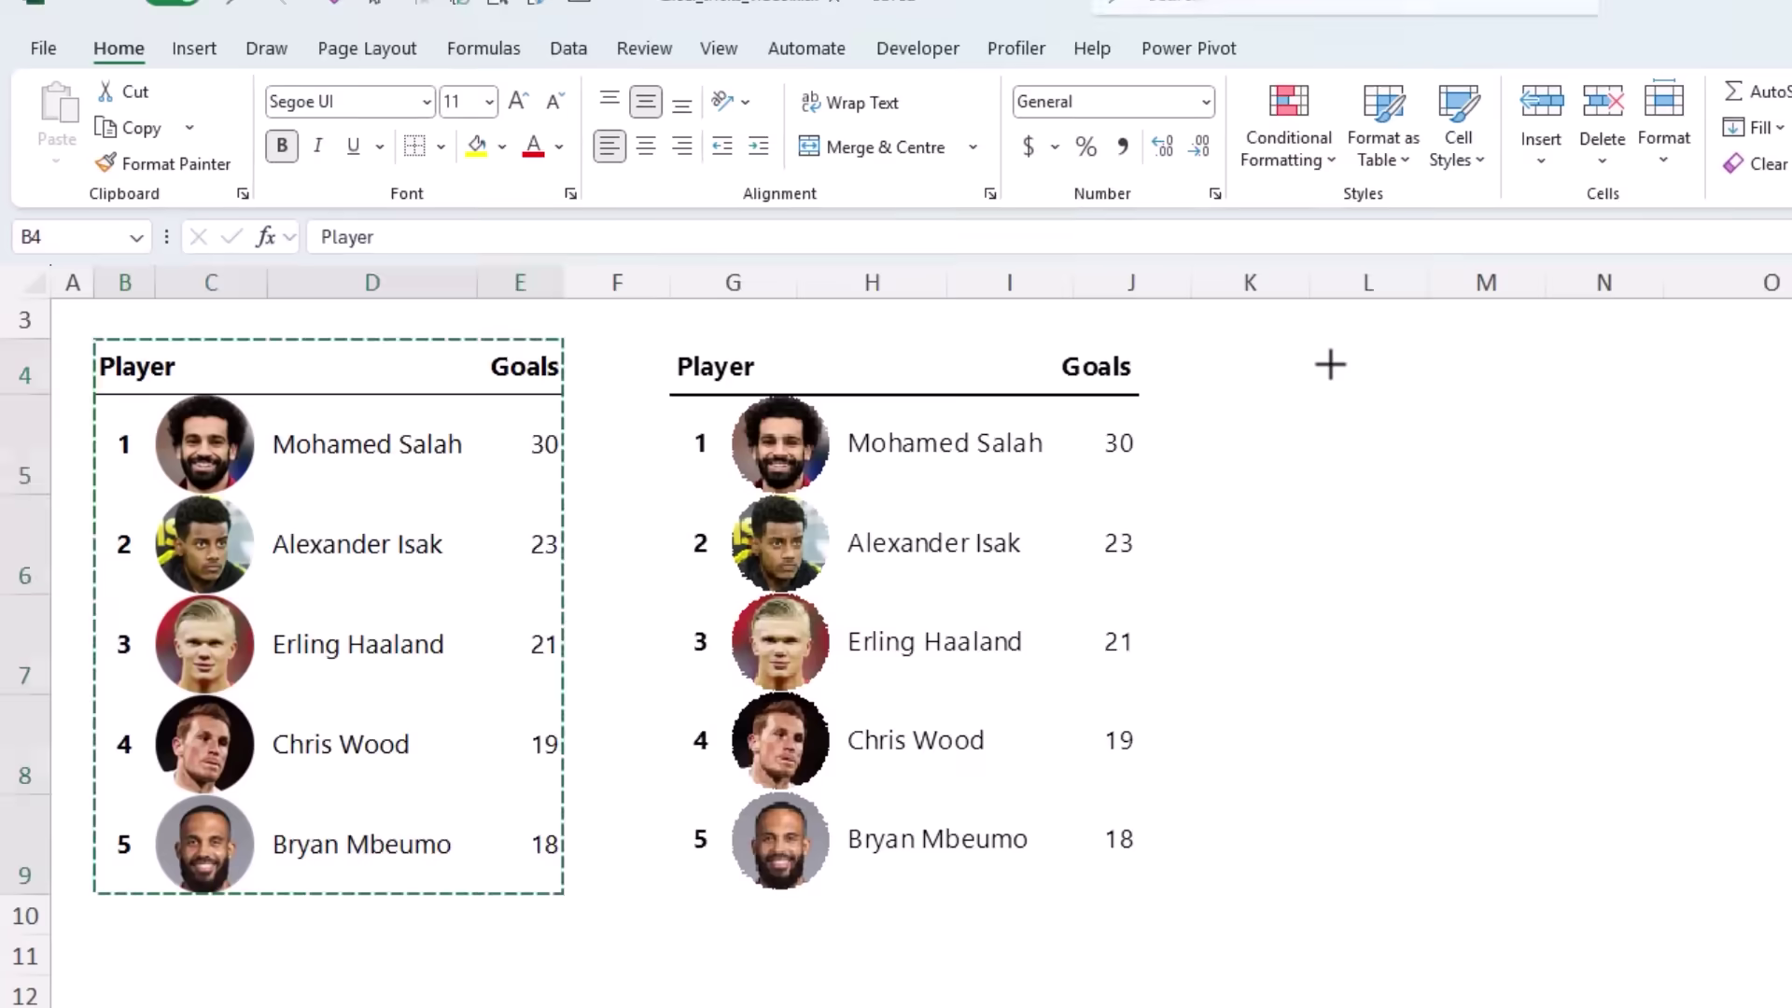
click(1330, 363)
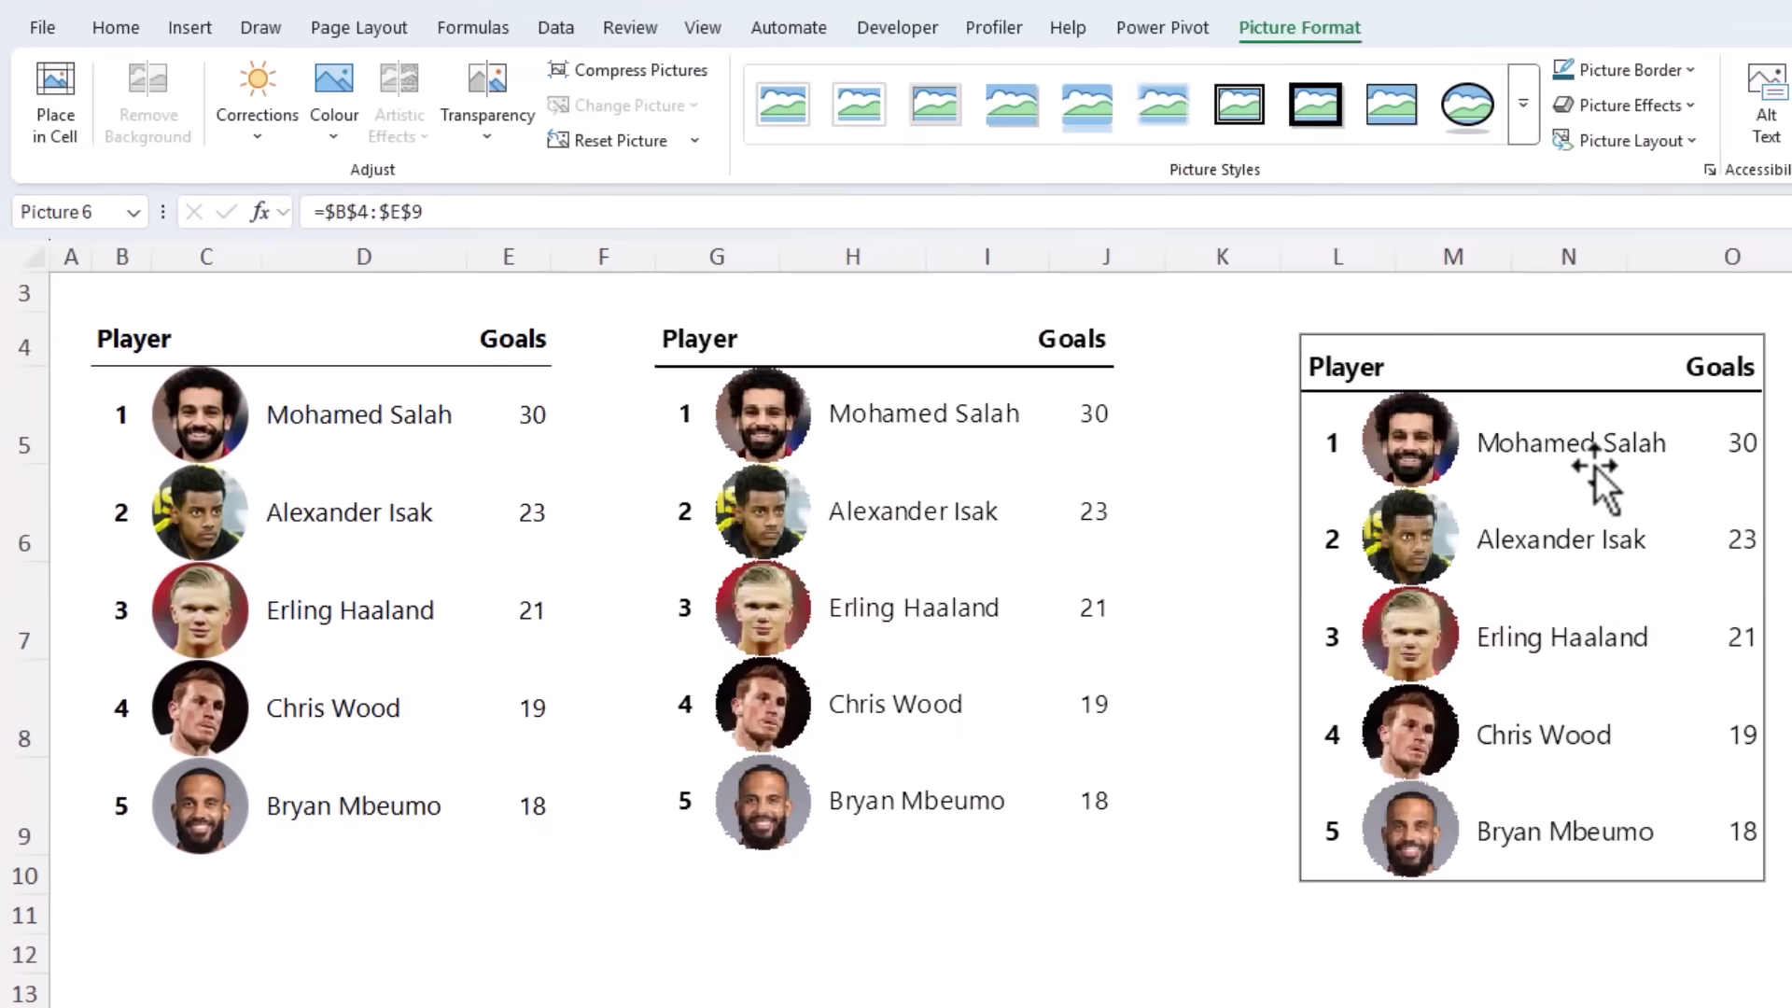
drag(1593, 464, 1566, 454)
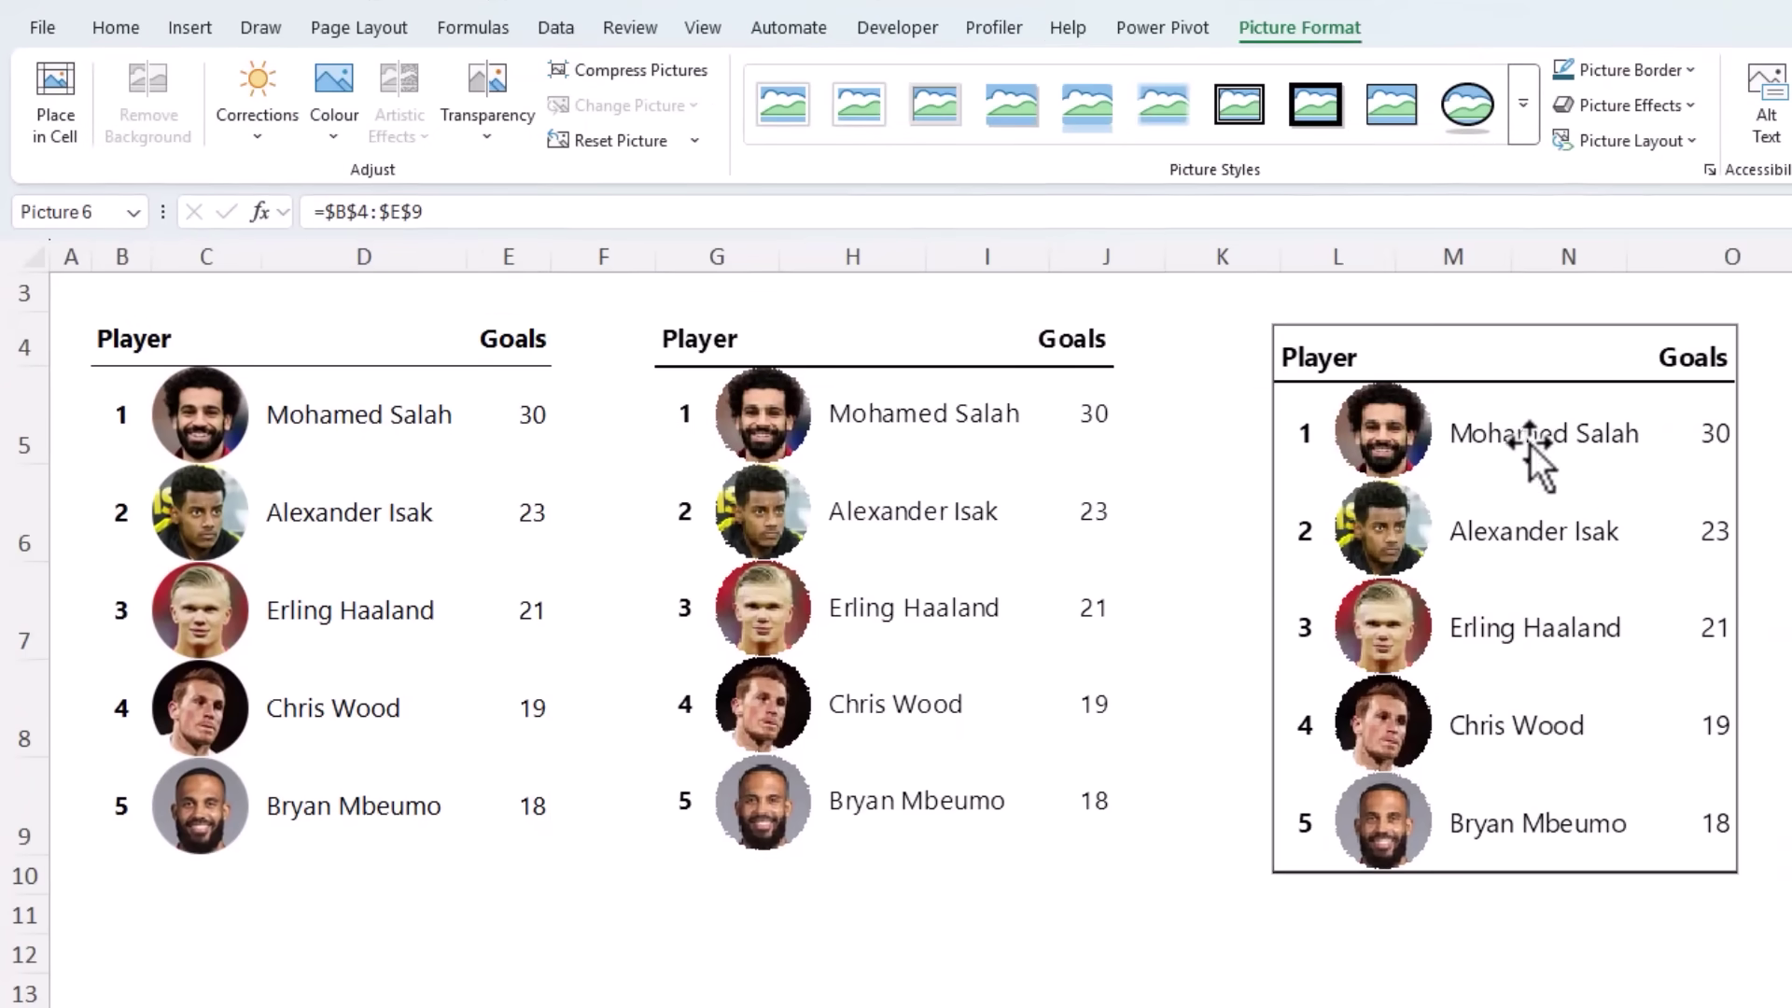
Step: Change the first player's goals in E5 to 32 and check each picture's linked source range
click(538, 410)
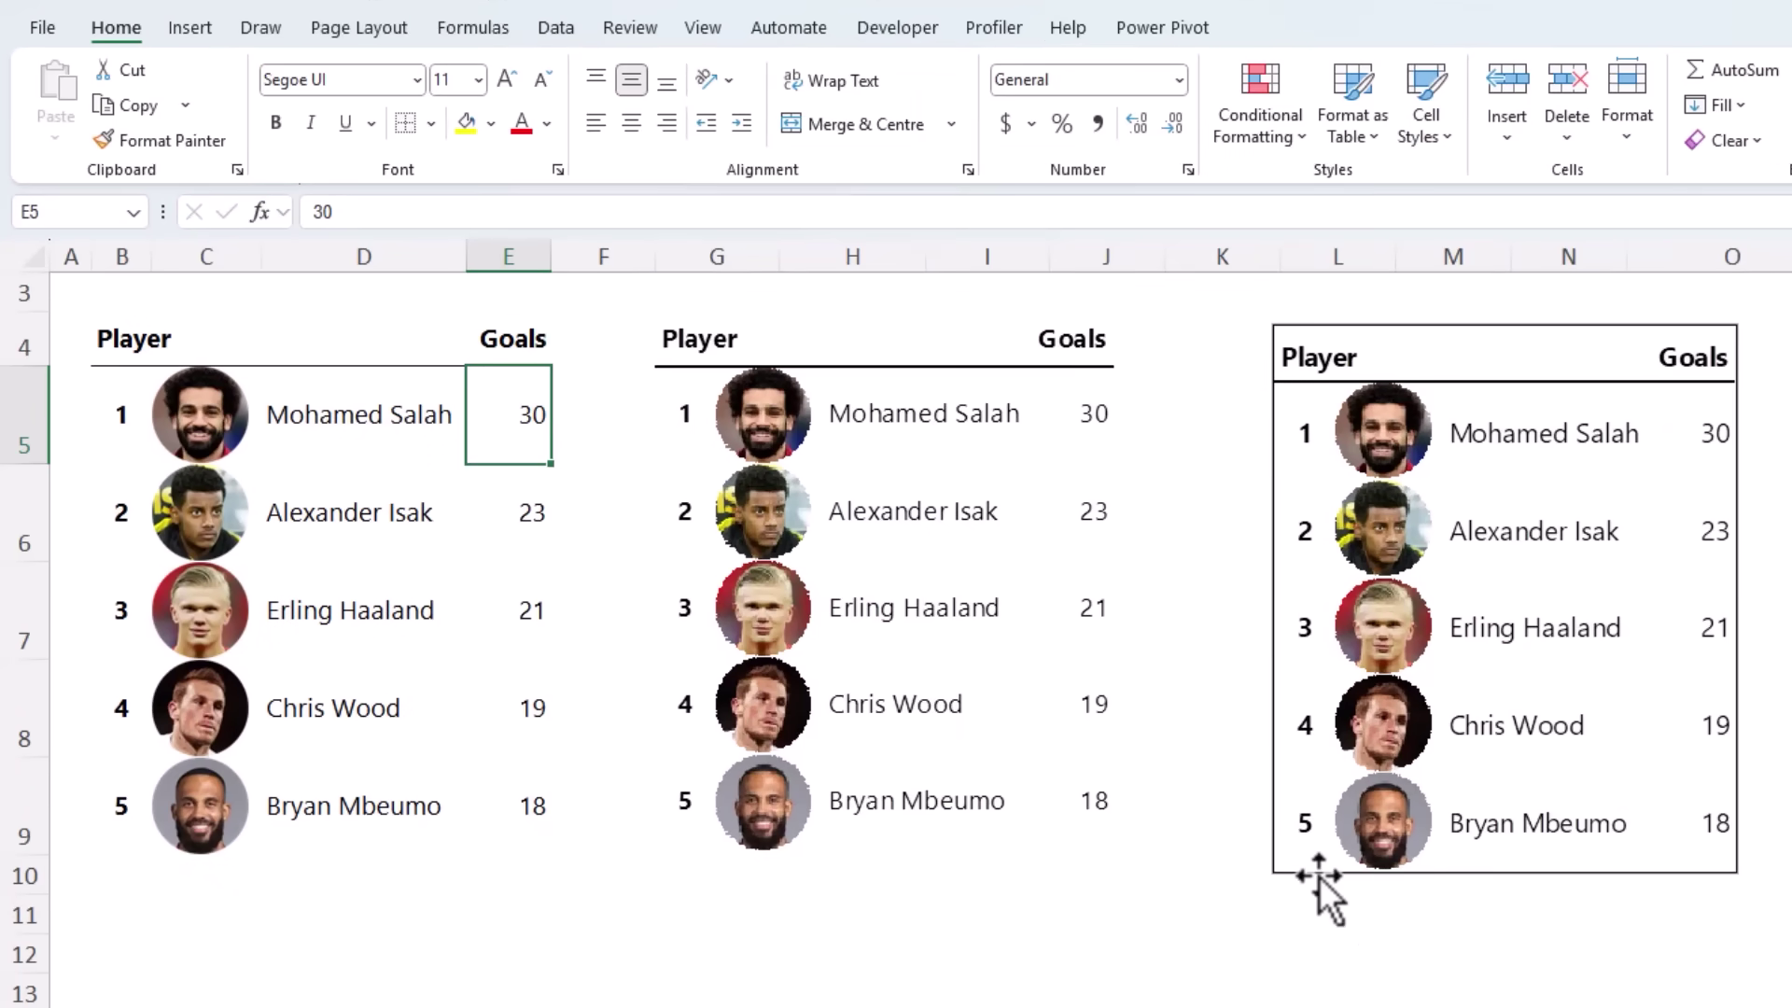
text(3)
key(Return)
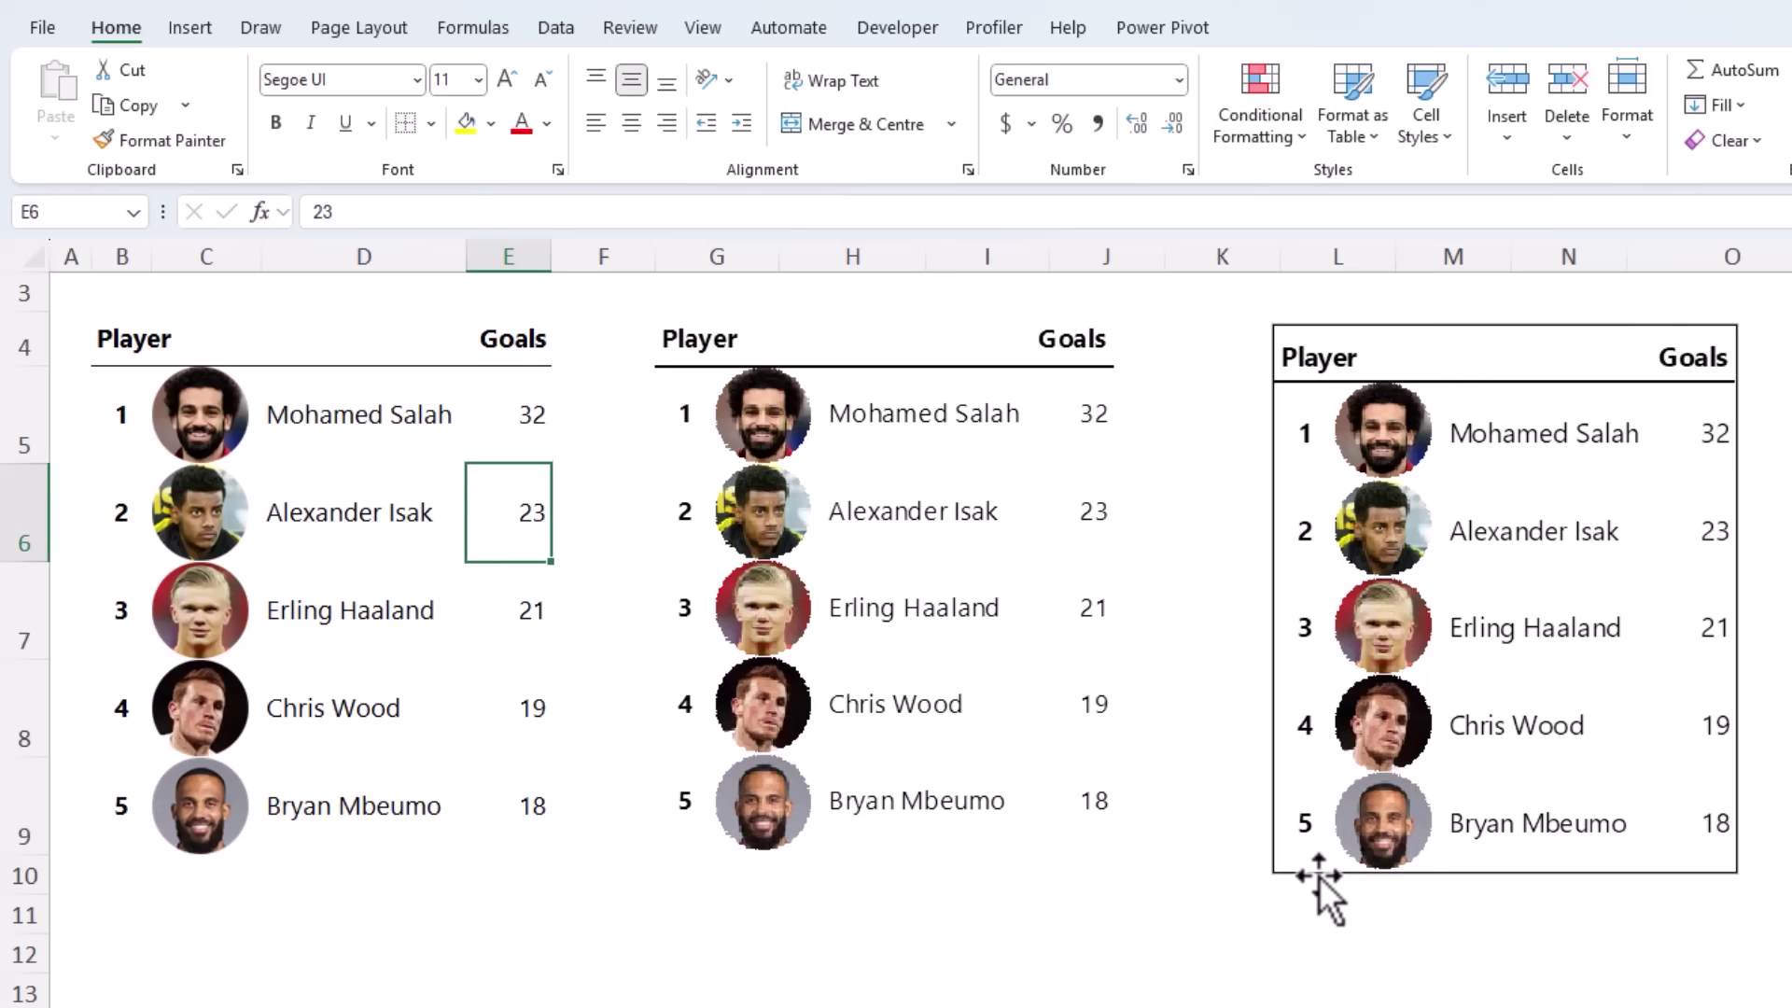
click(1284, 488)
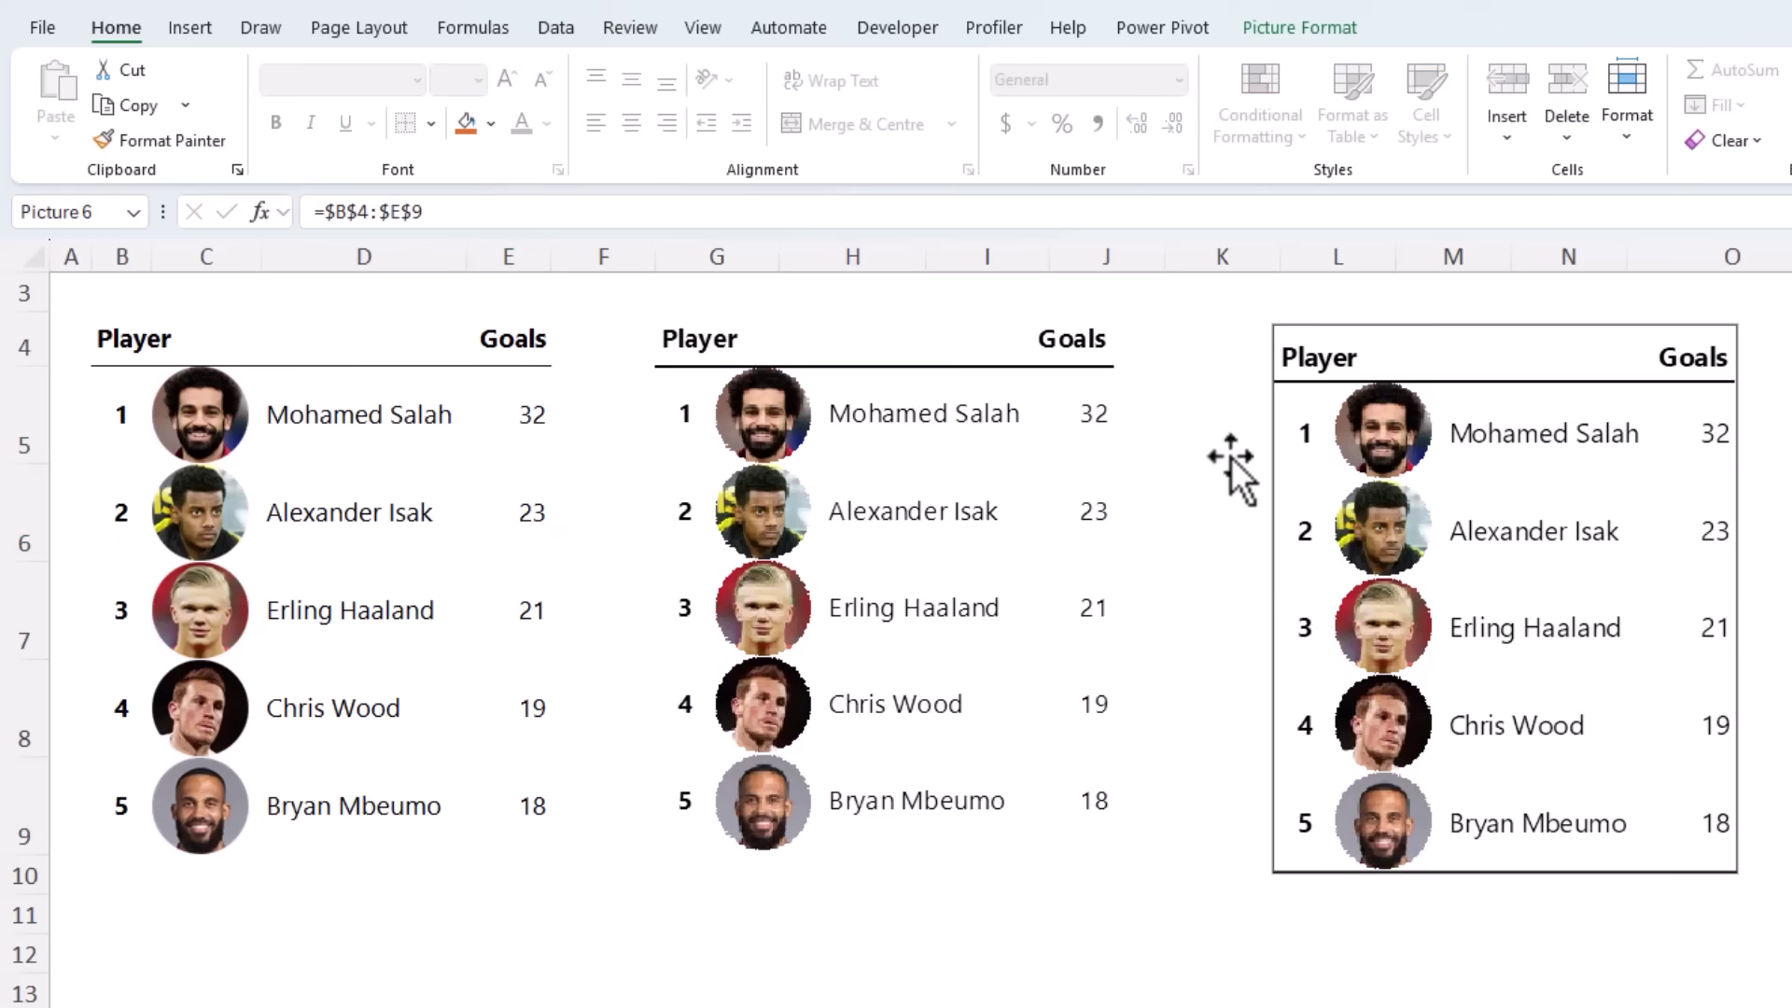
click(936, 440)
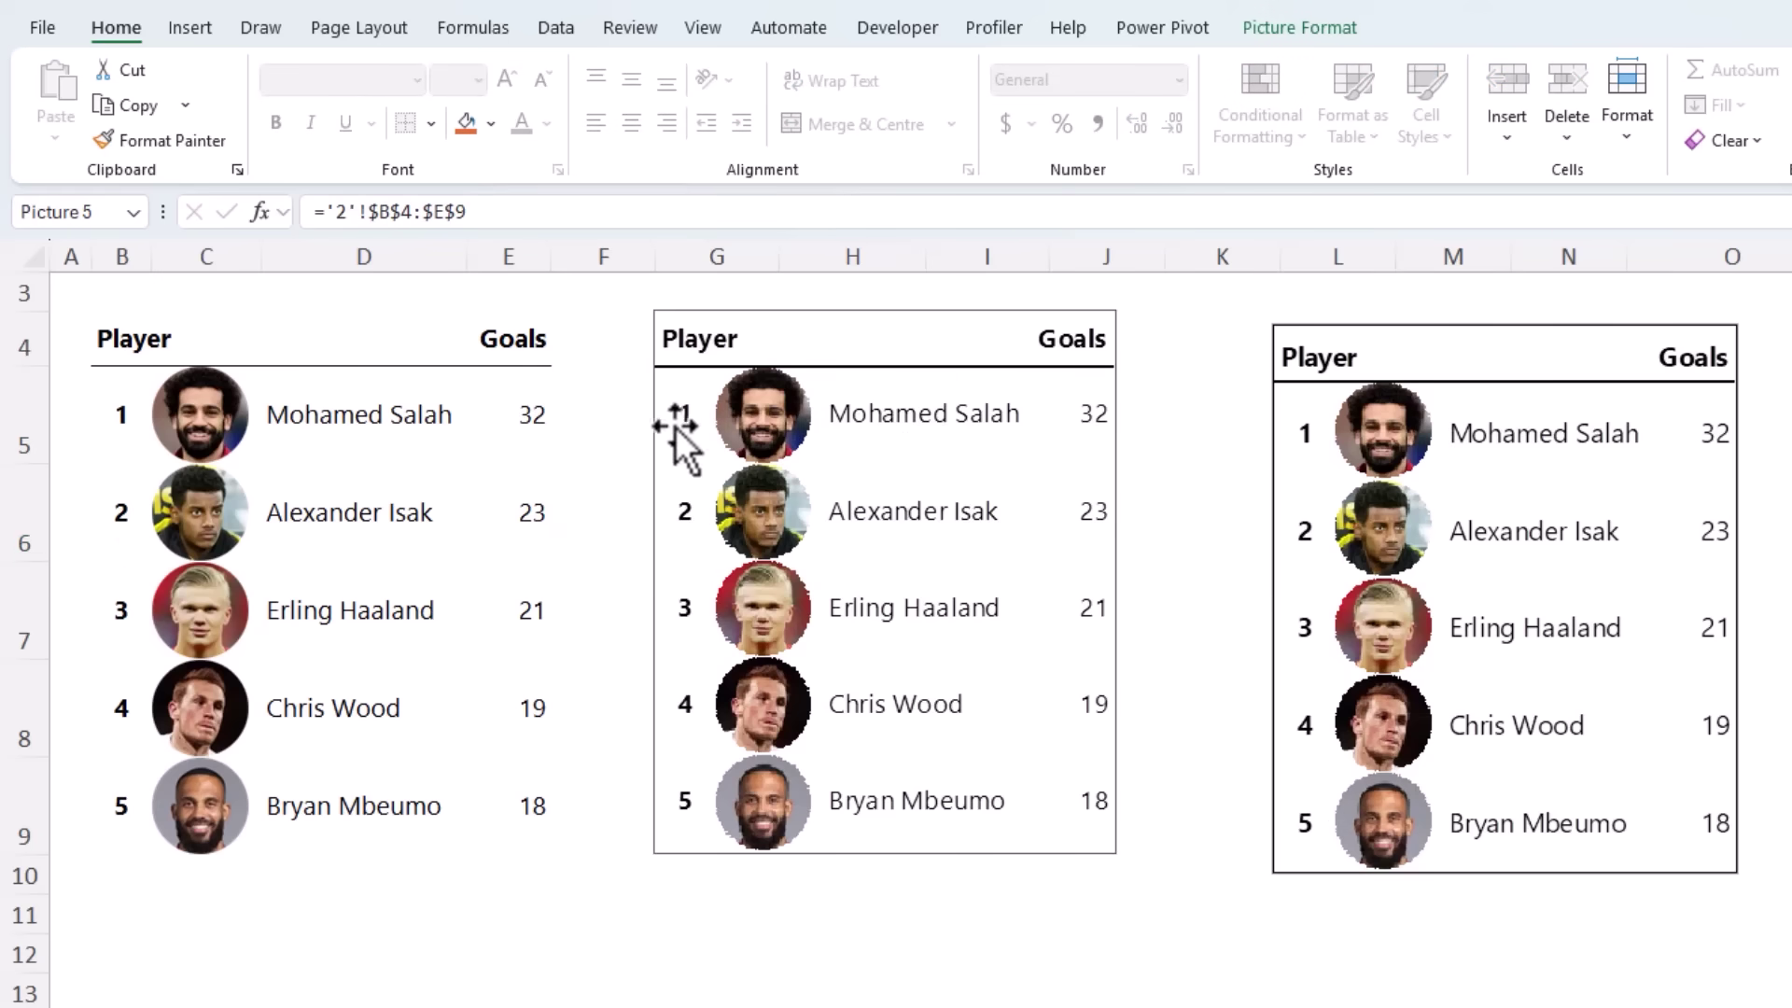
click(532, 416)
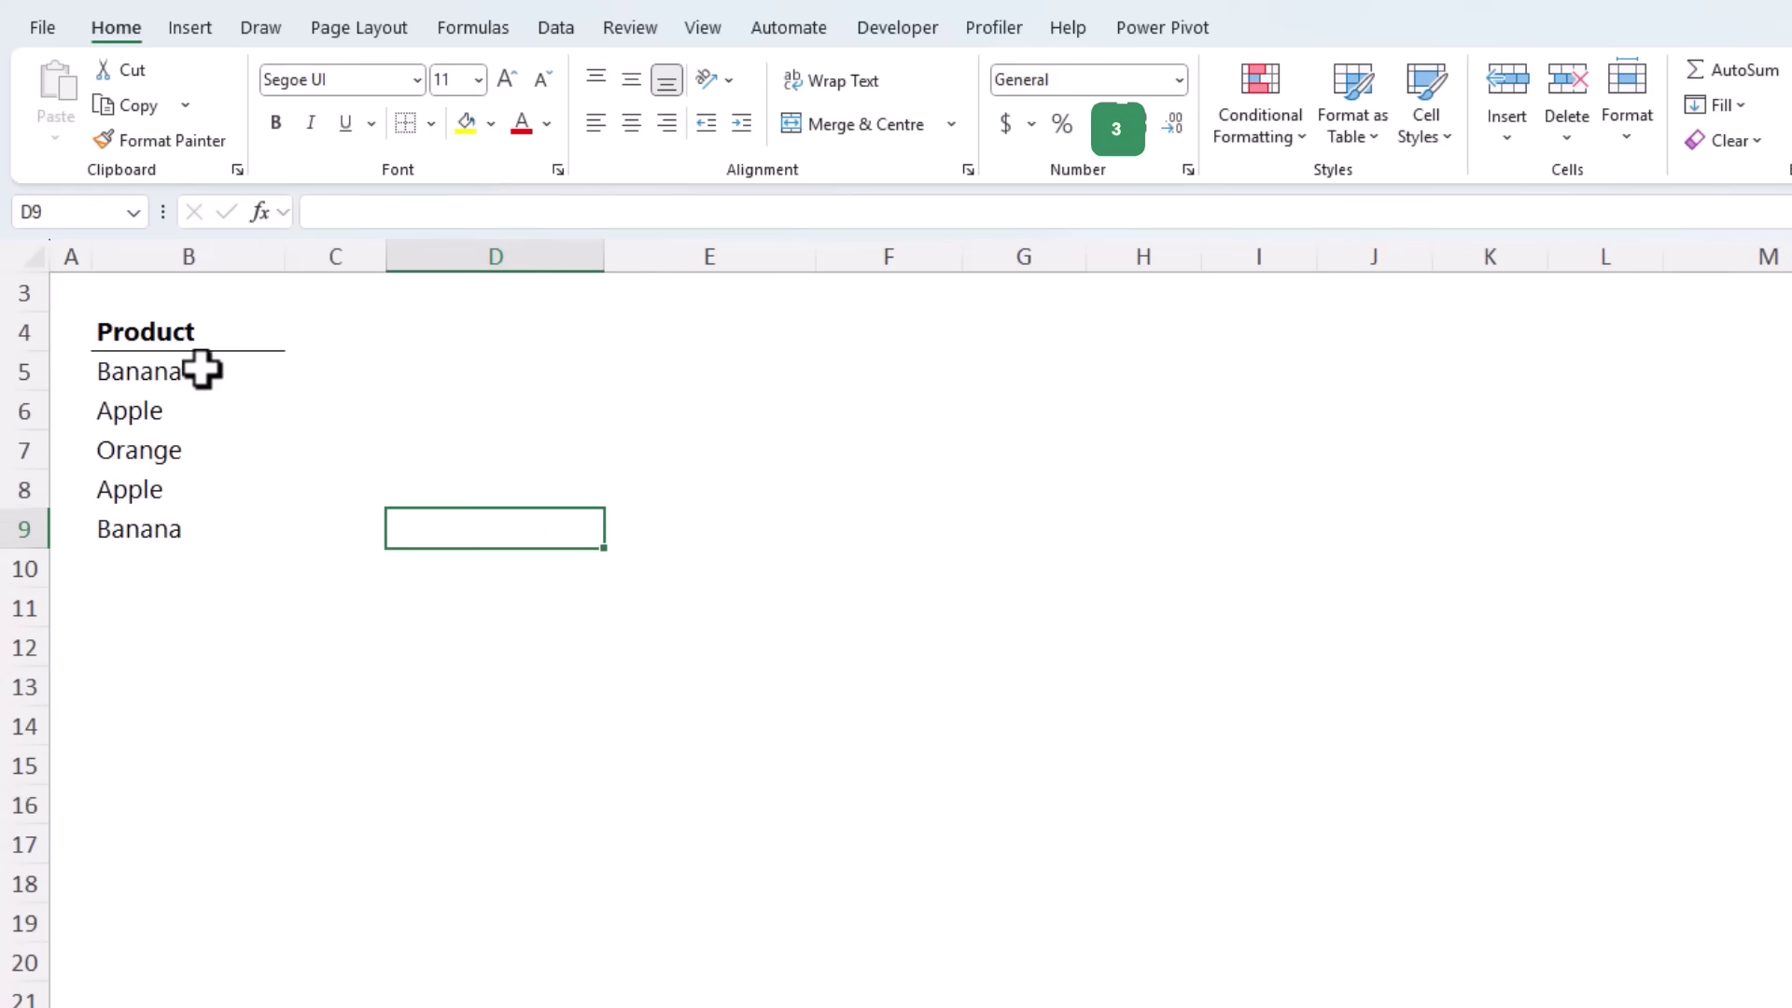
Step: Remove duplicates from products B5:B9, leaving Banana, Apple, Orange, then undo it
drag(200, 371, 206, 524)
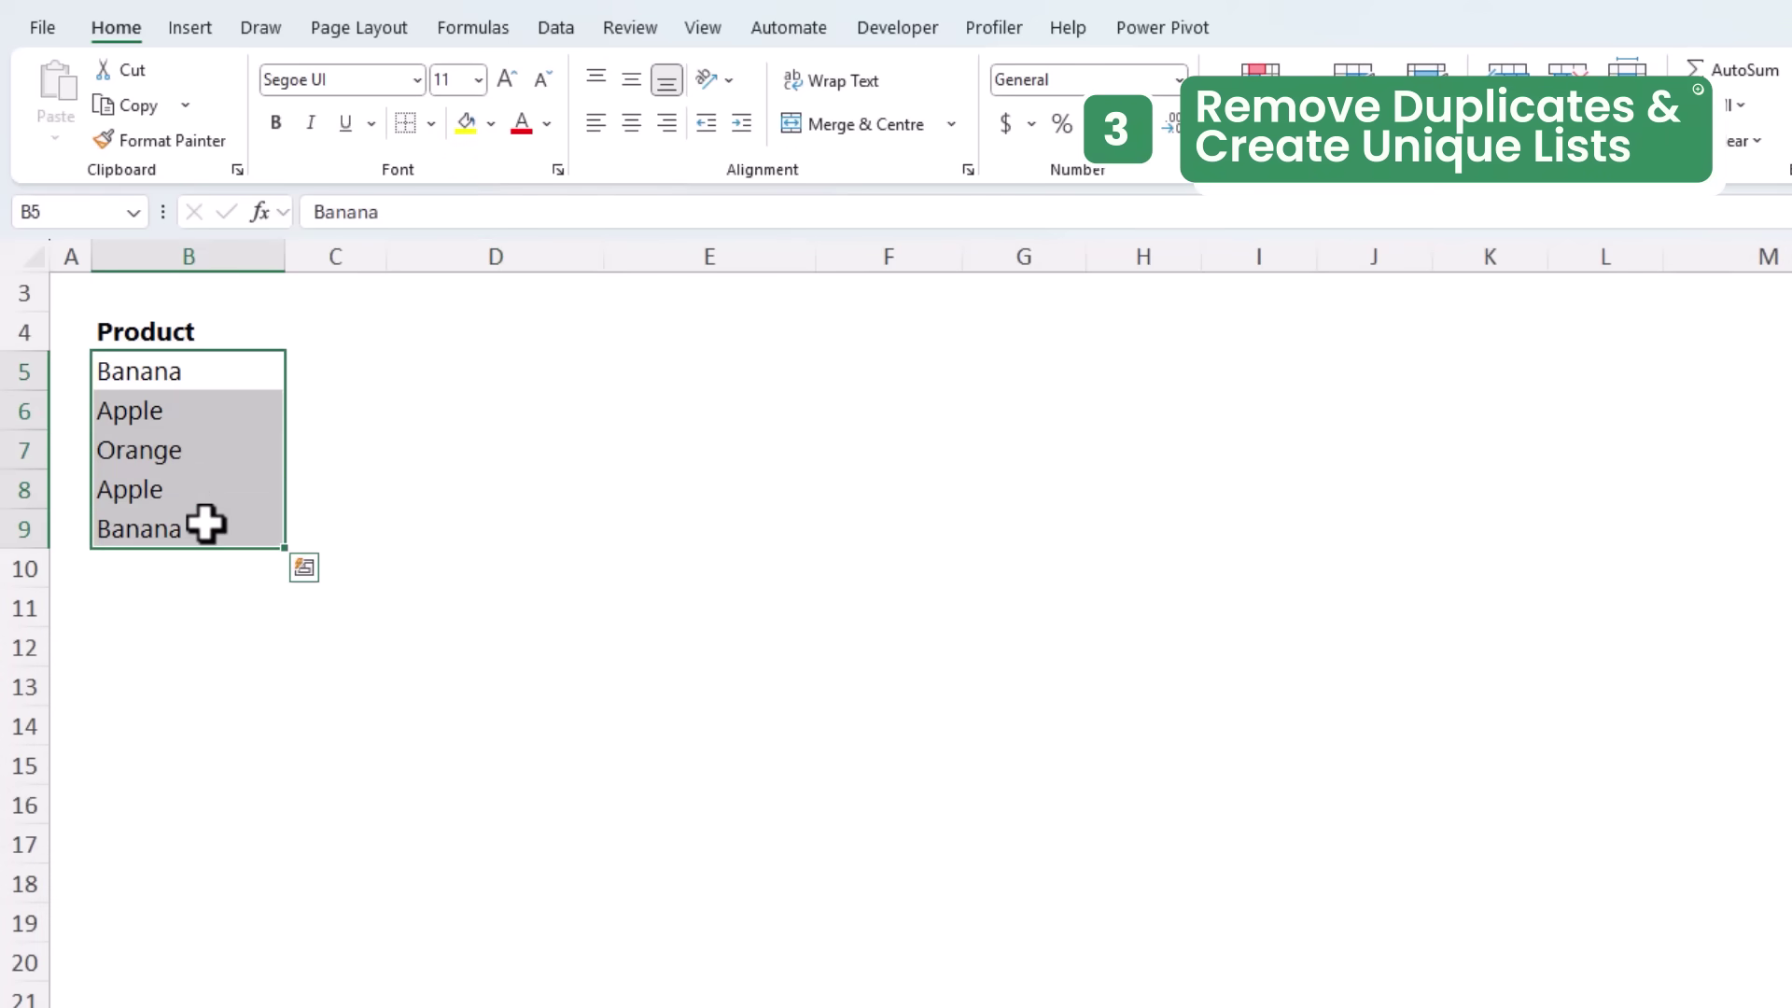
click(558, 27)
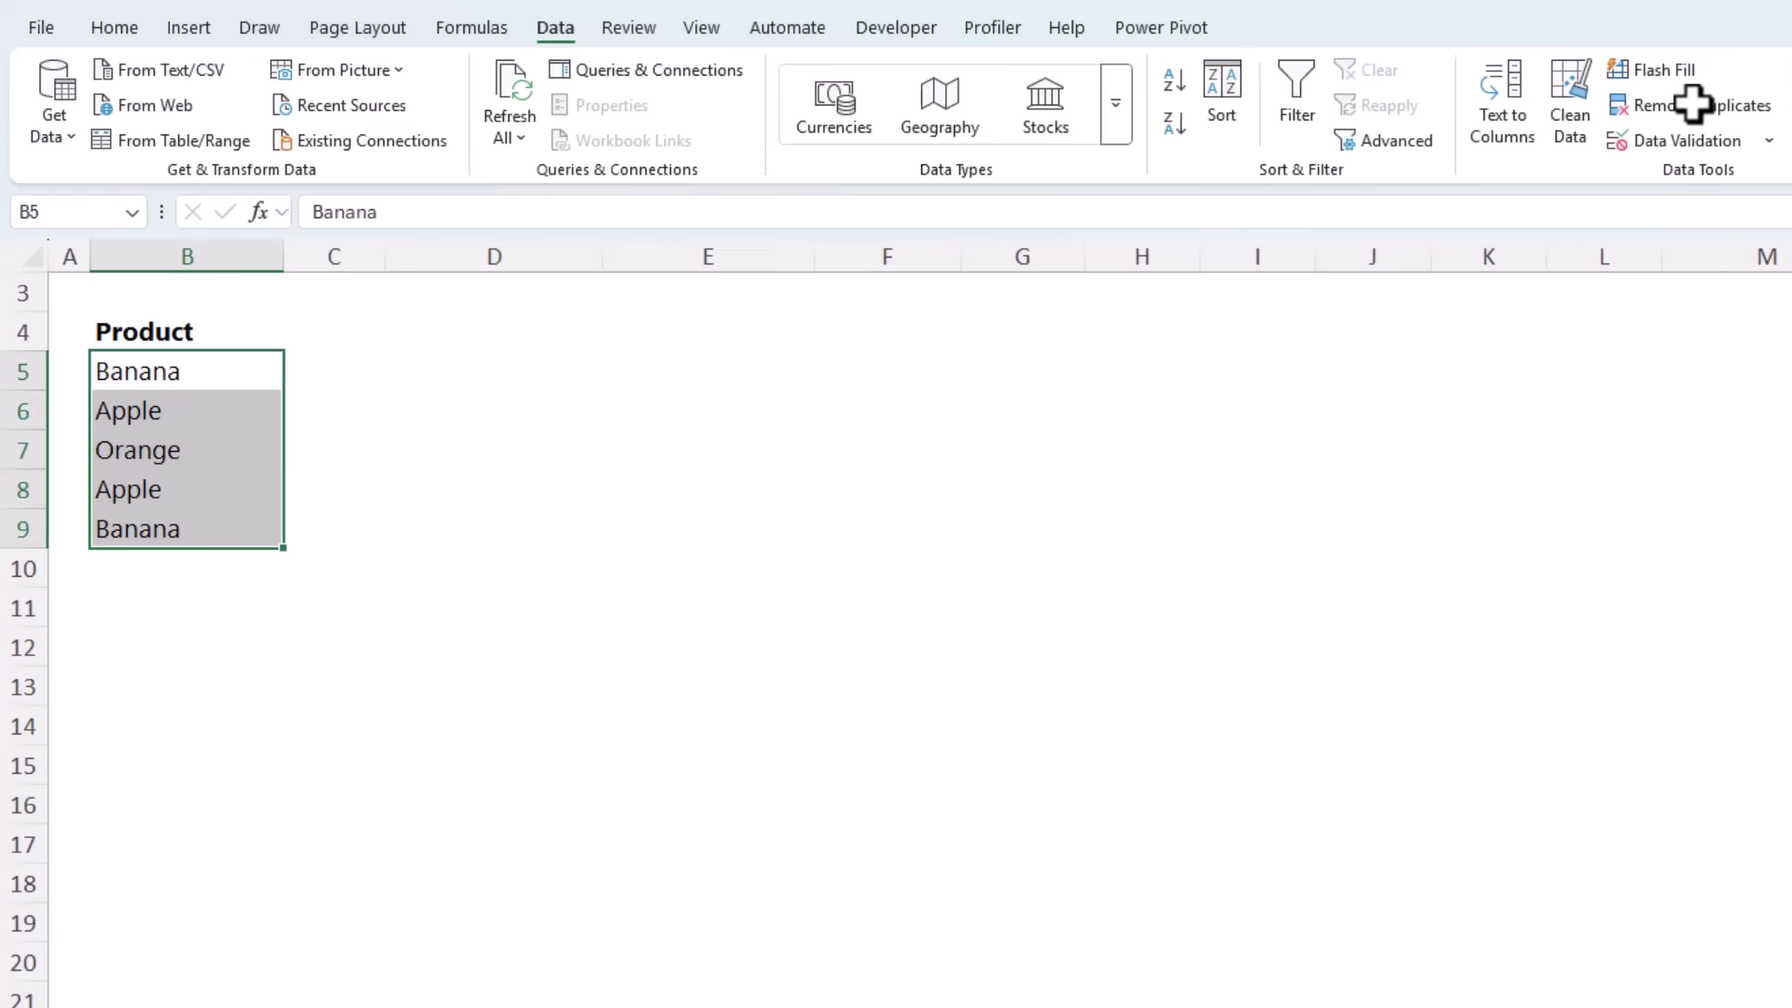
click(1542, 103)
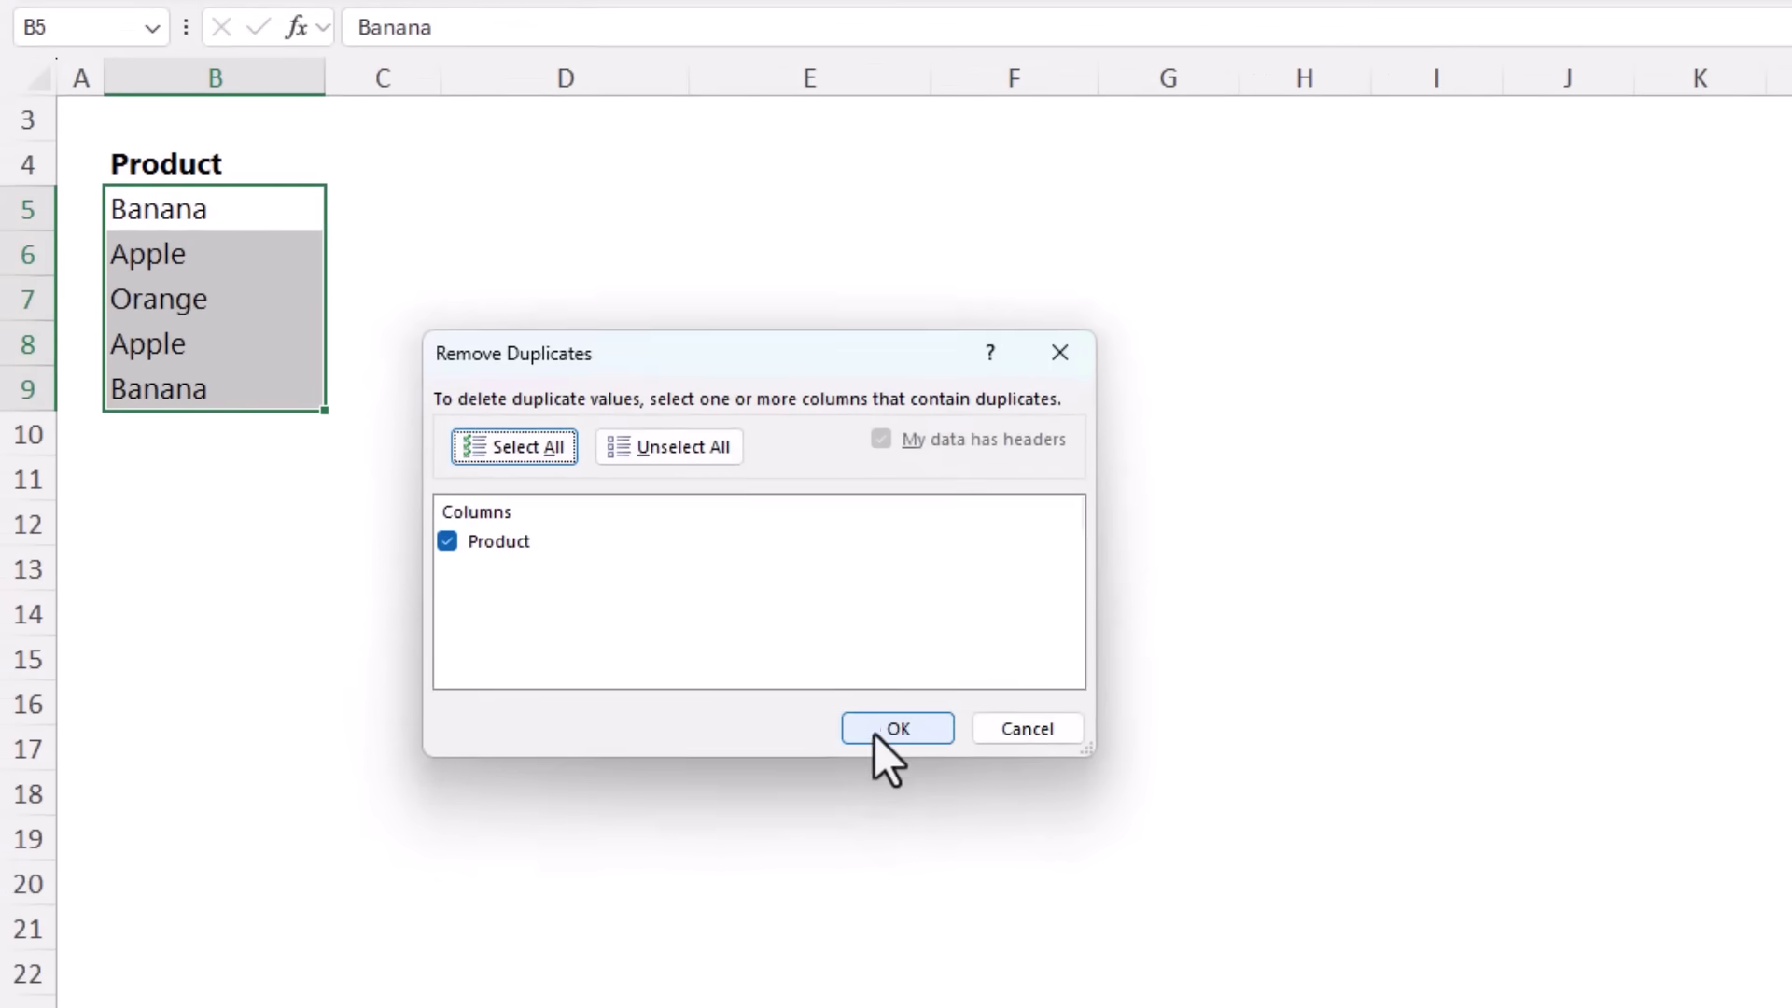
click(636, 825)
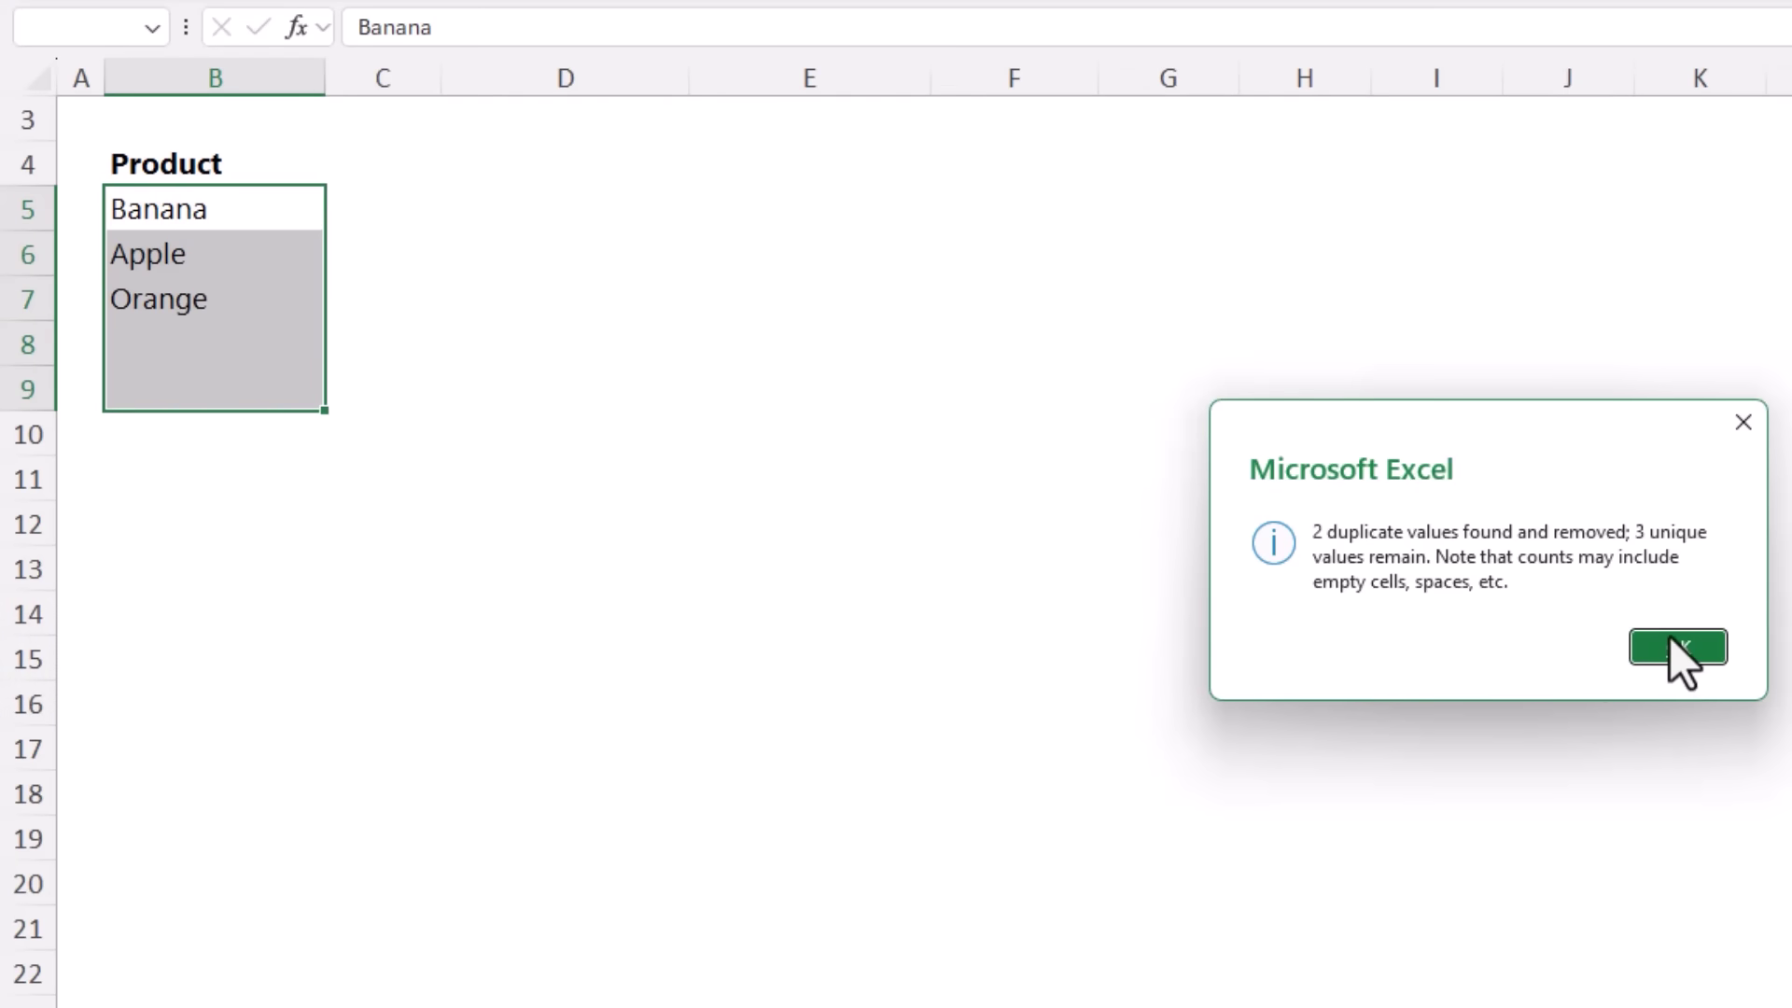
click(1670, 638)
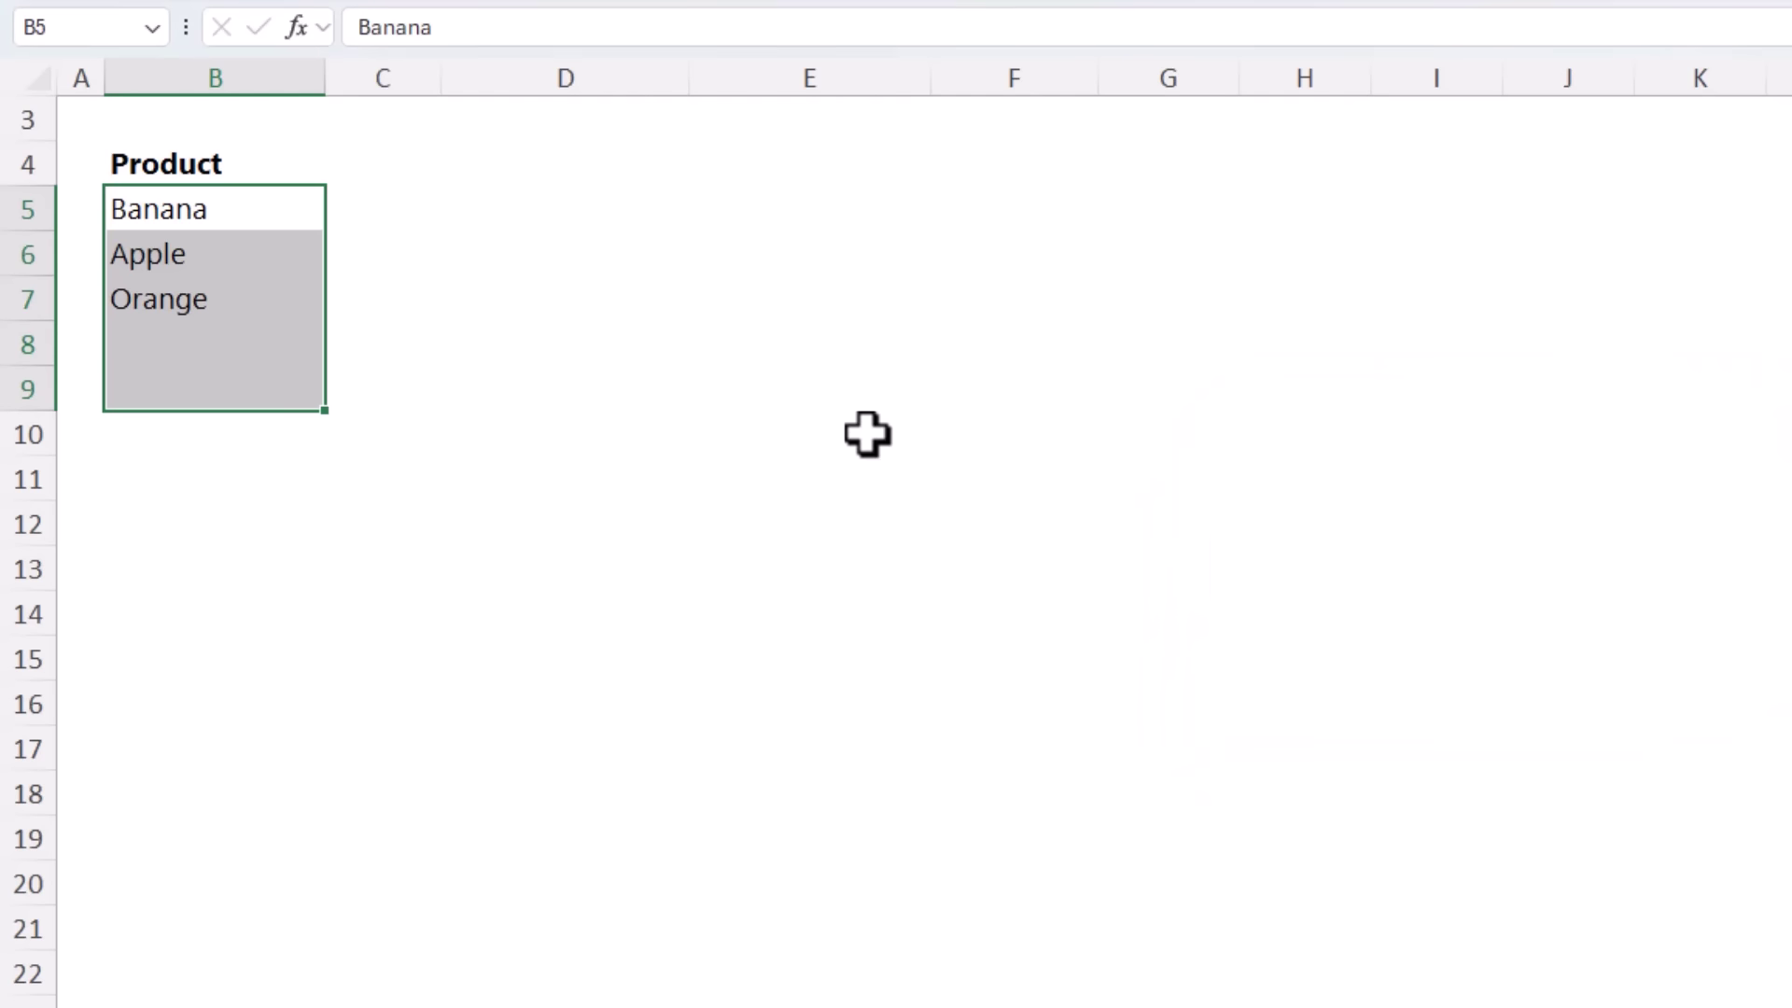
key(ctrl+z)
click(347, 432)
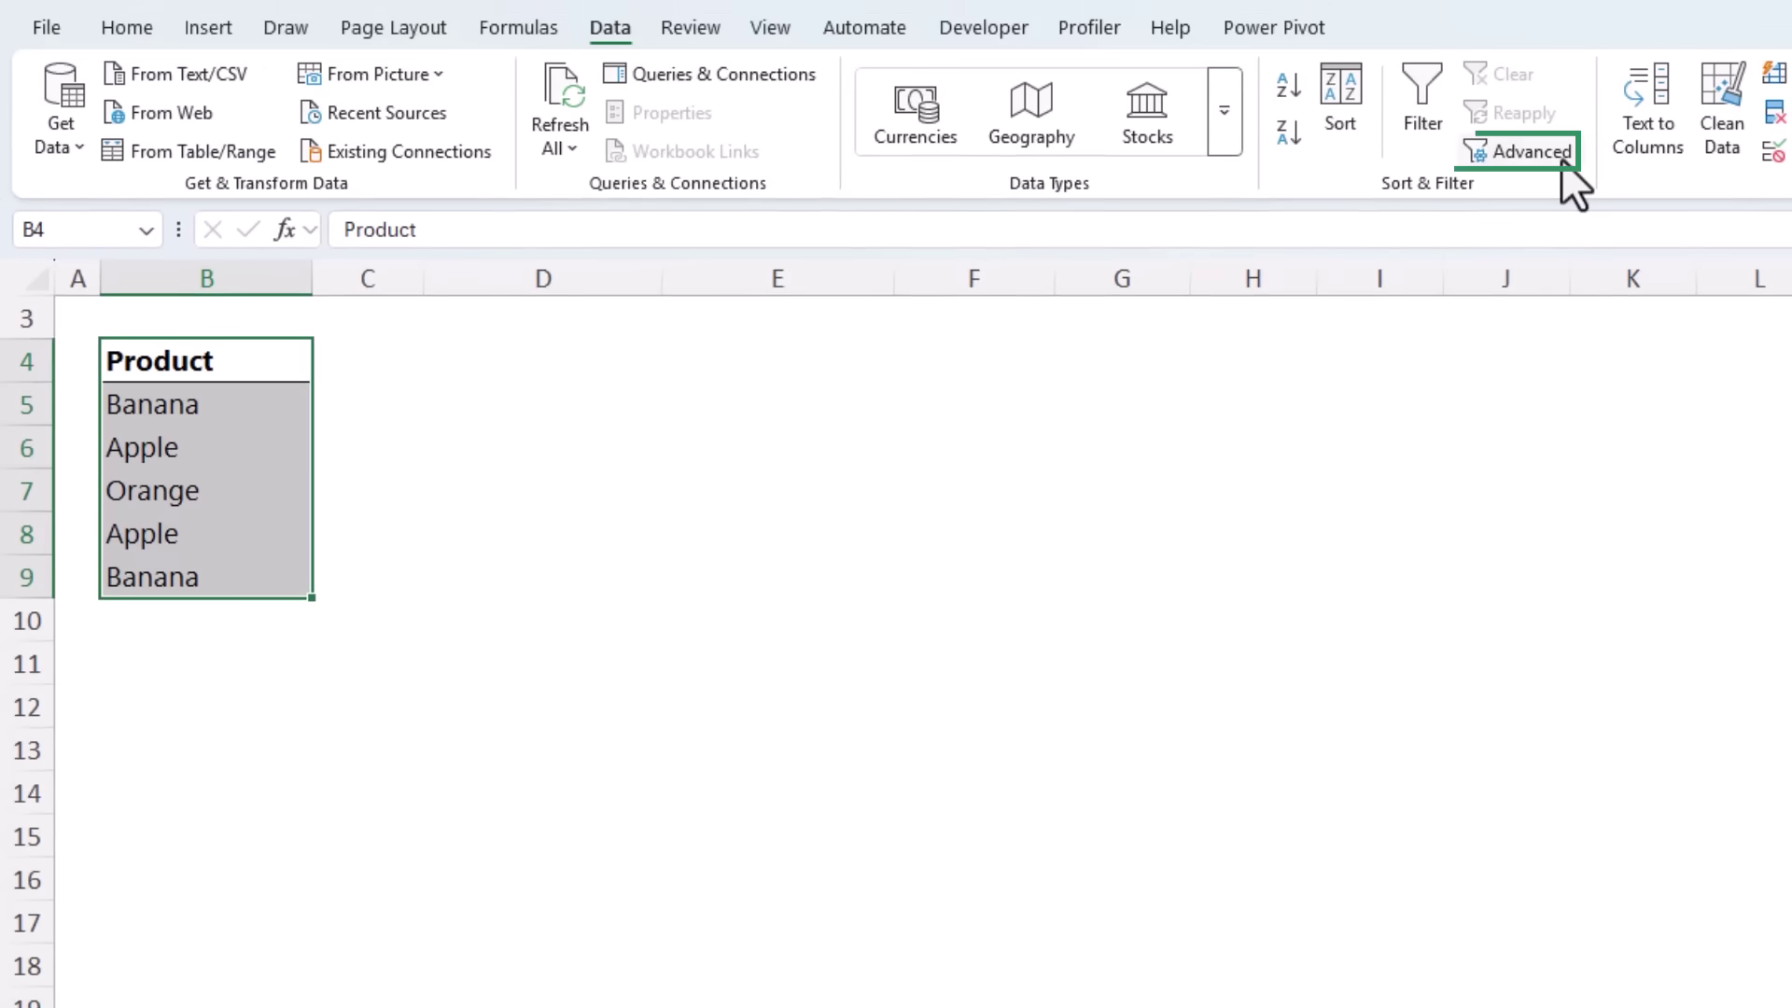
Step: Run Advanced Filter to copy unique records only from B4:B9 to $D$4
click(1561, 159)
drag(749, 554, 679, 375)
click(523, 481)
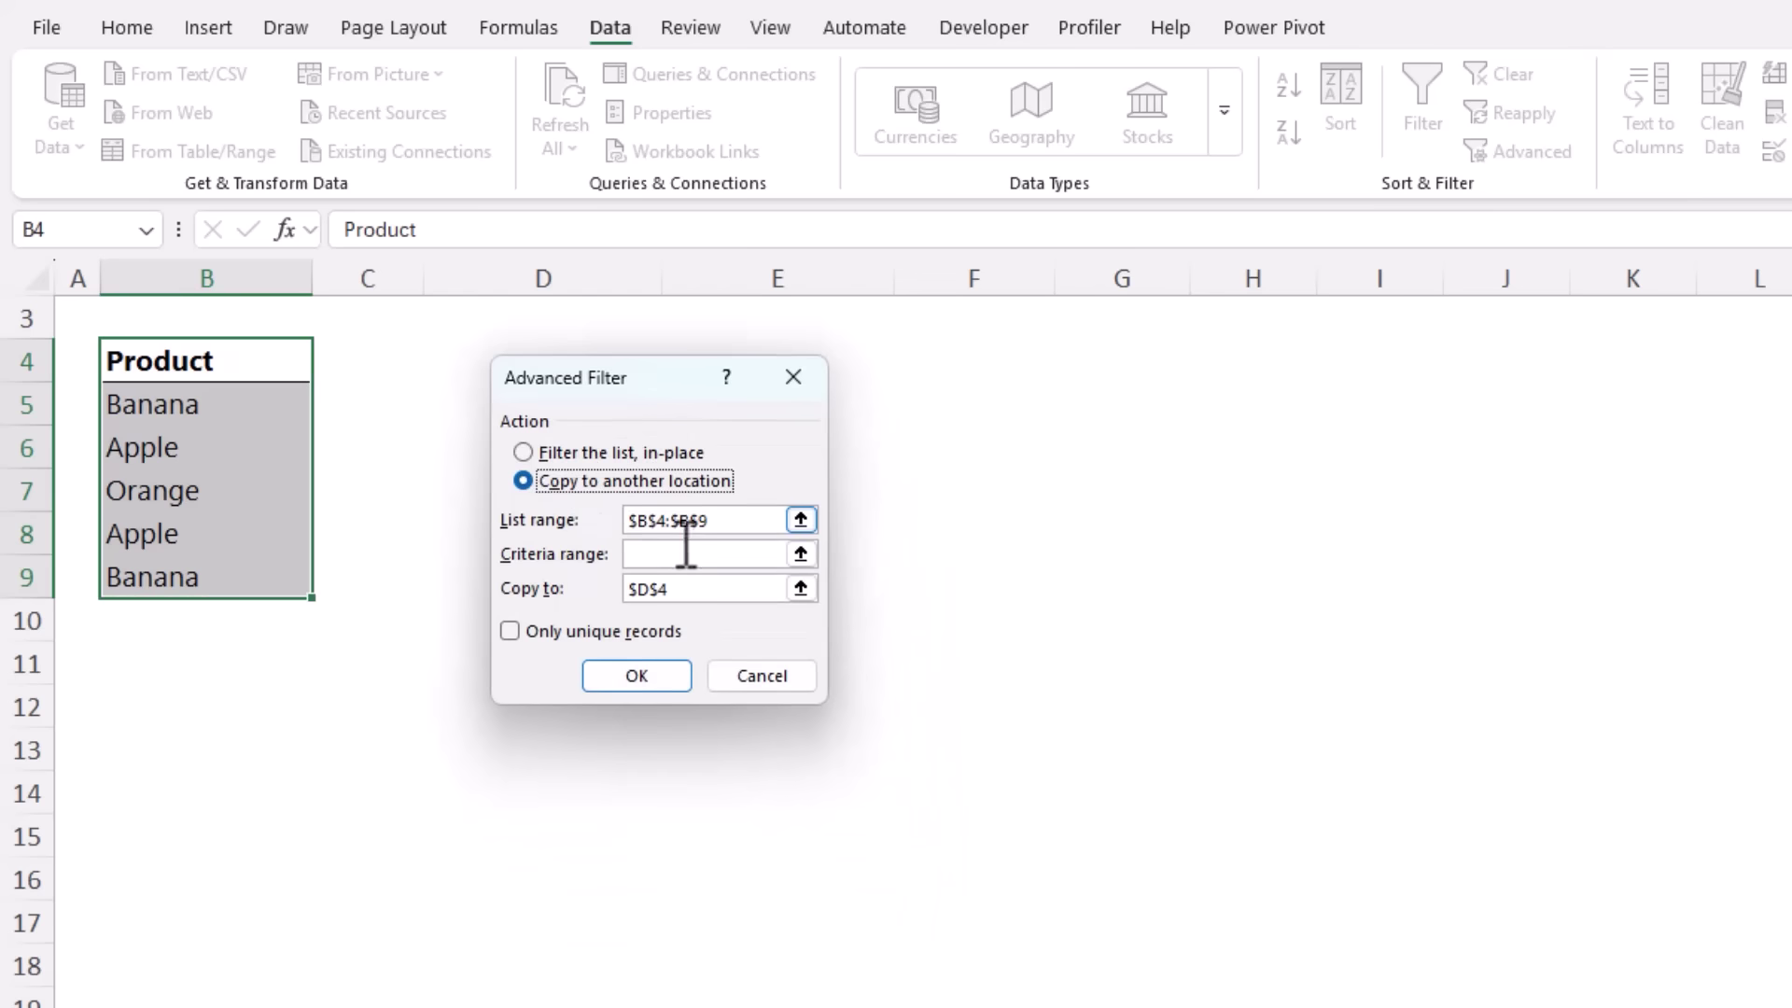
click(739, 523)
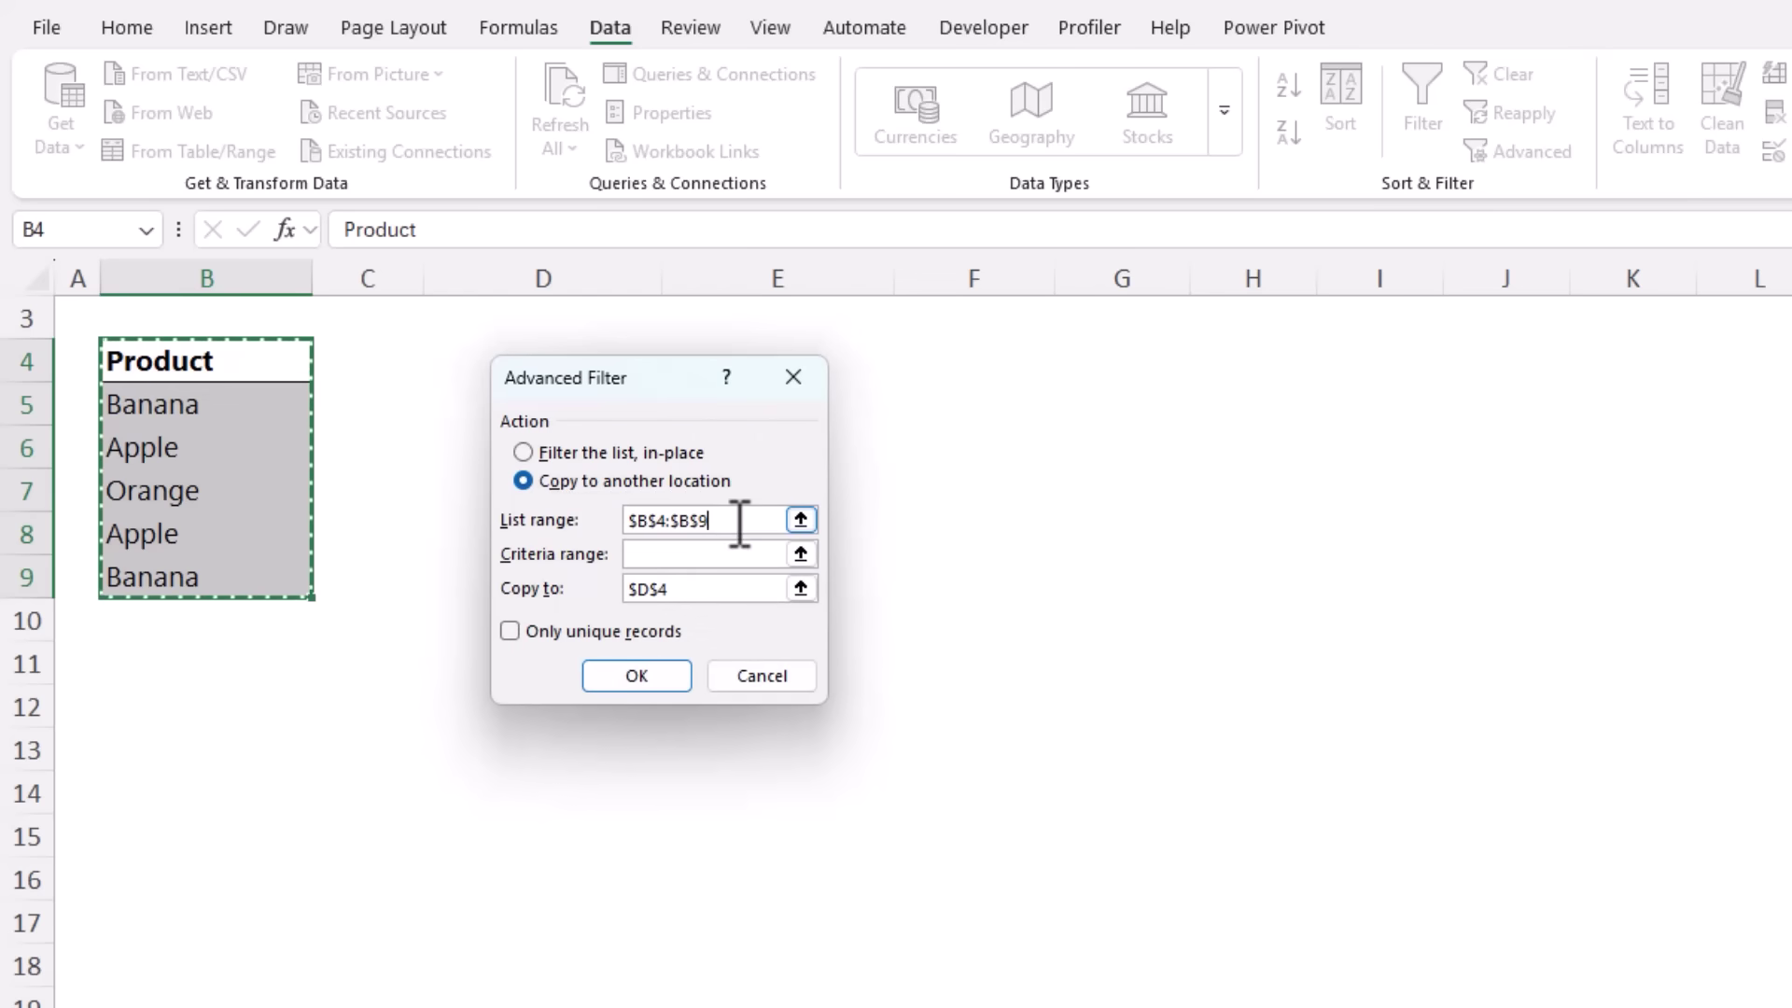
click(712, 592)
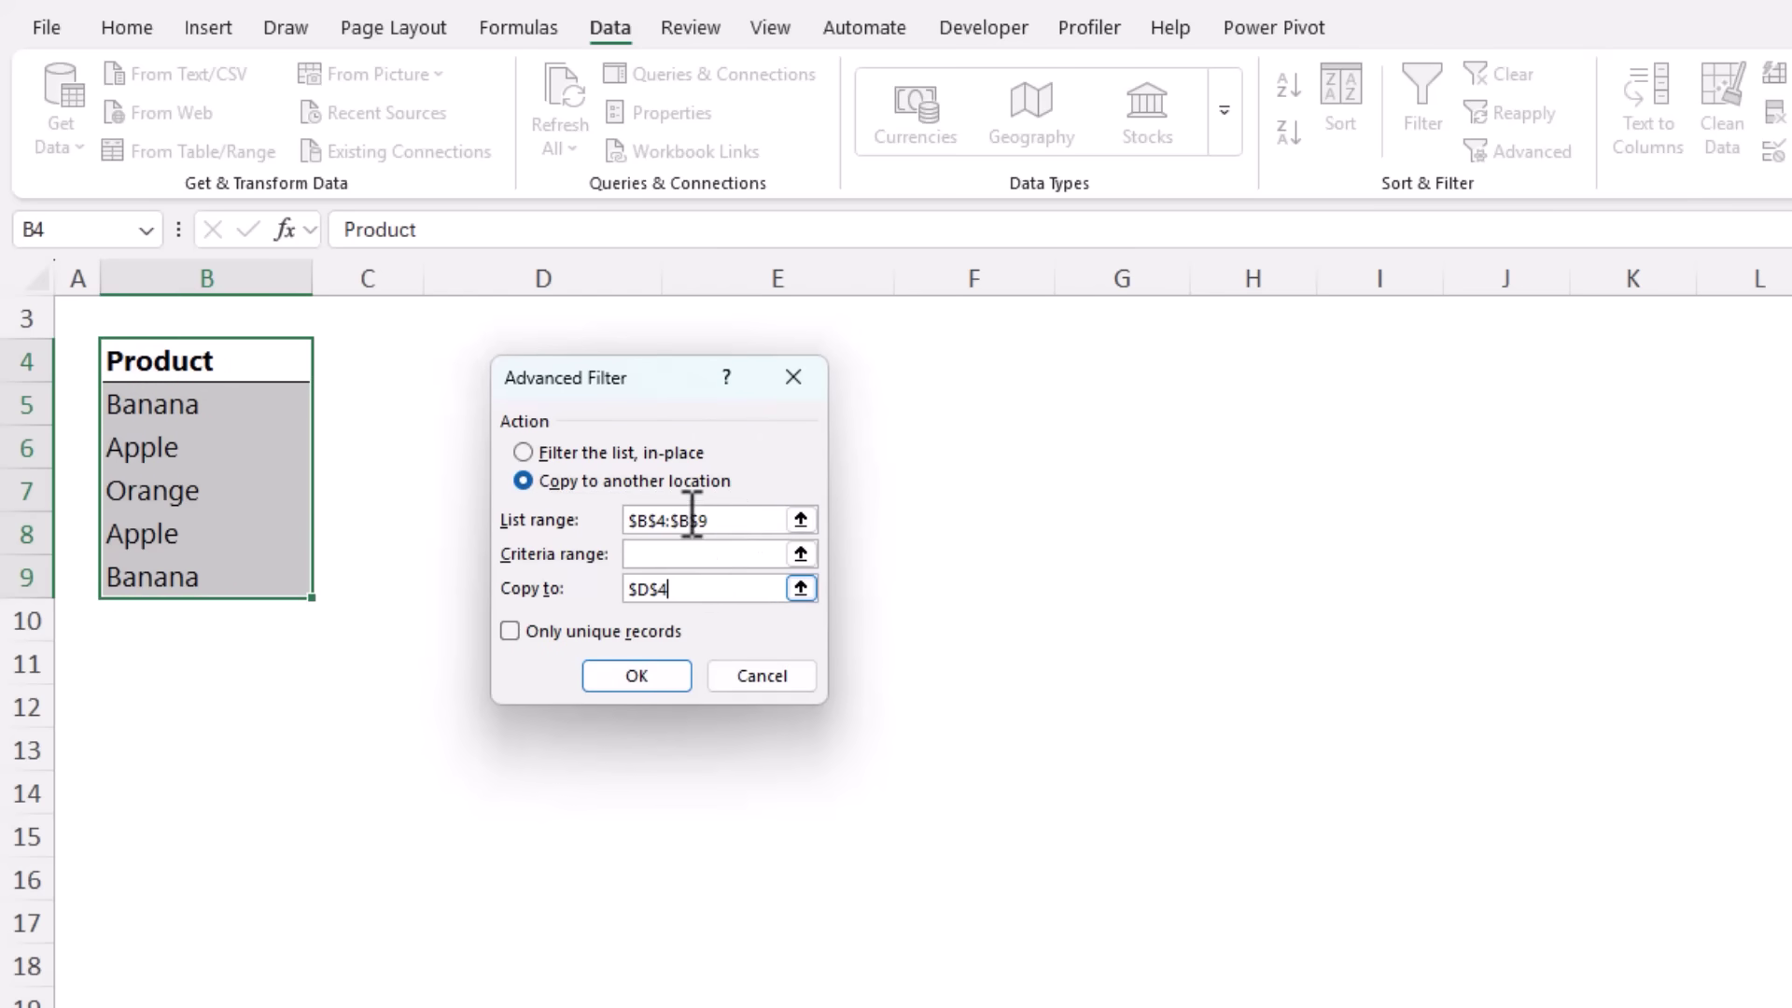
drag(644, 361, 840, 367)
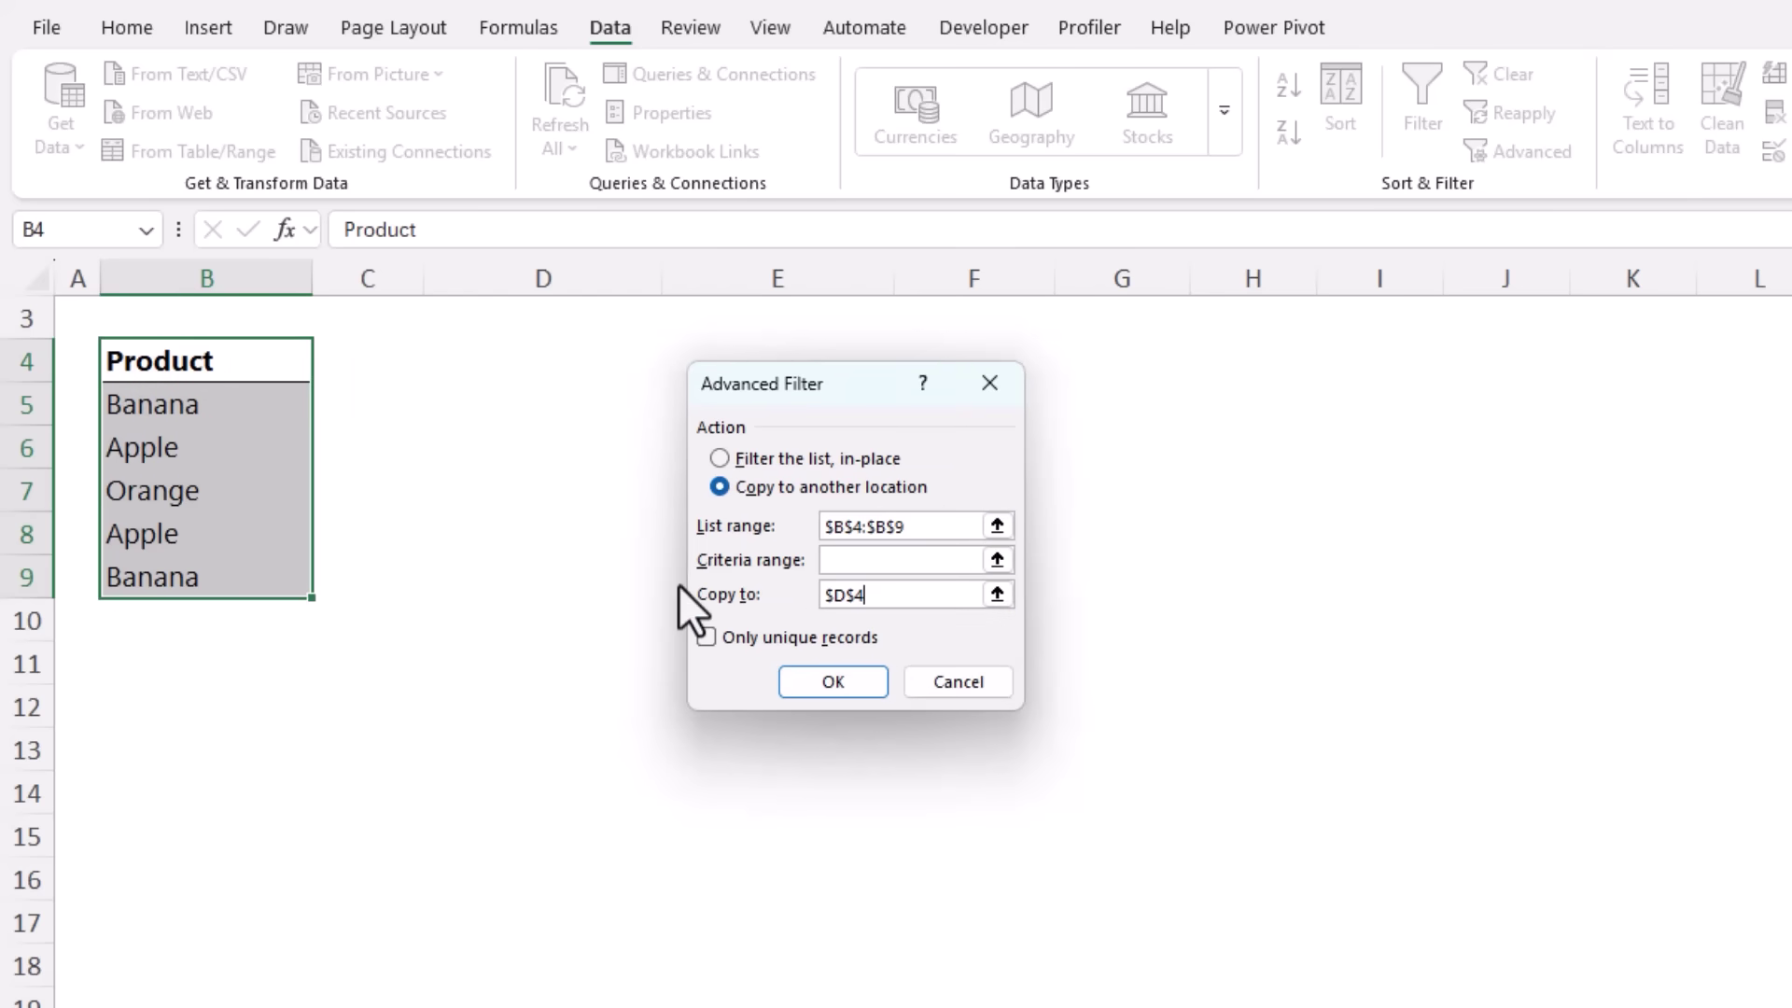
click(707, 638)
click(794, 678)
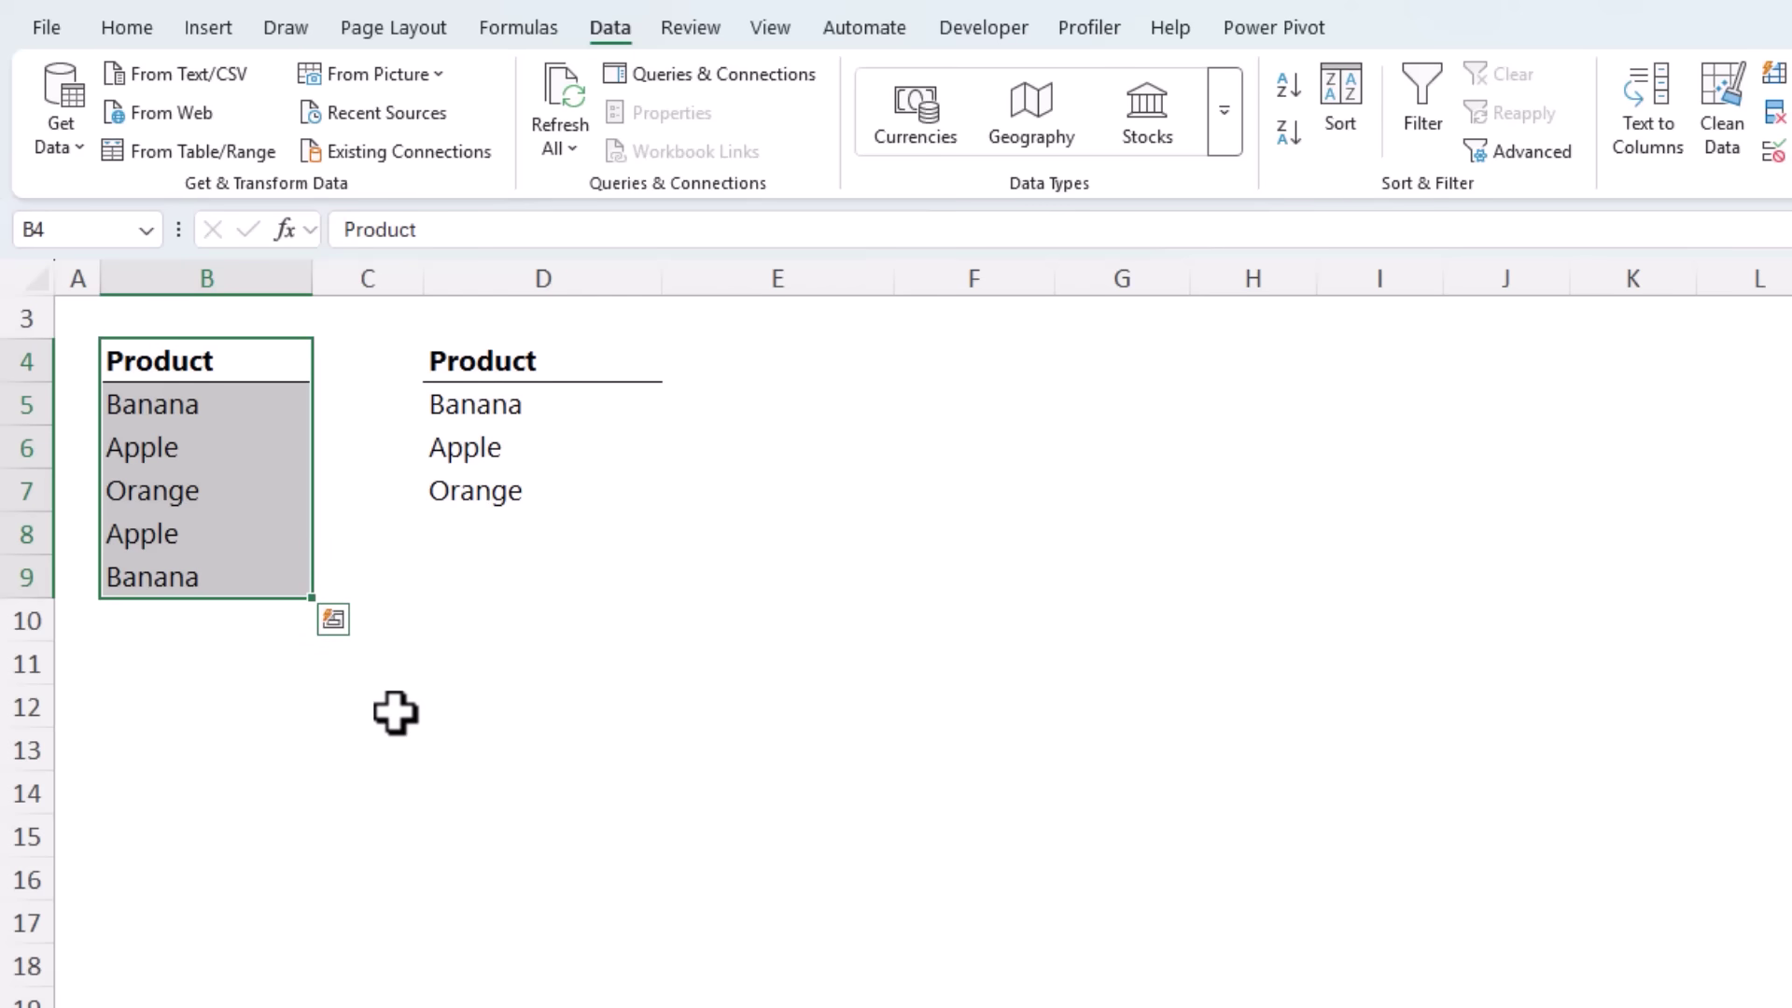
Step: Compare the original product list B4:B9 with the unique copy in D4:D7
click(738, 403)
click(558, 377)
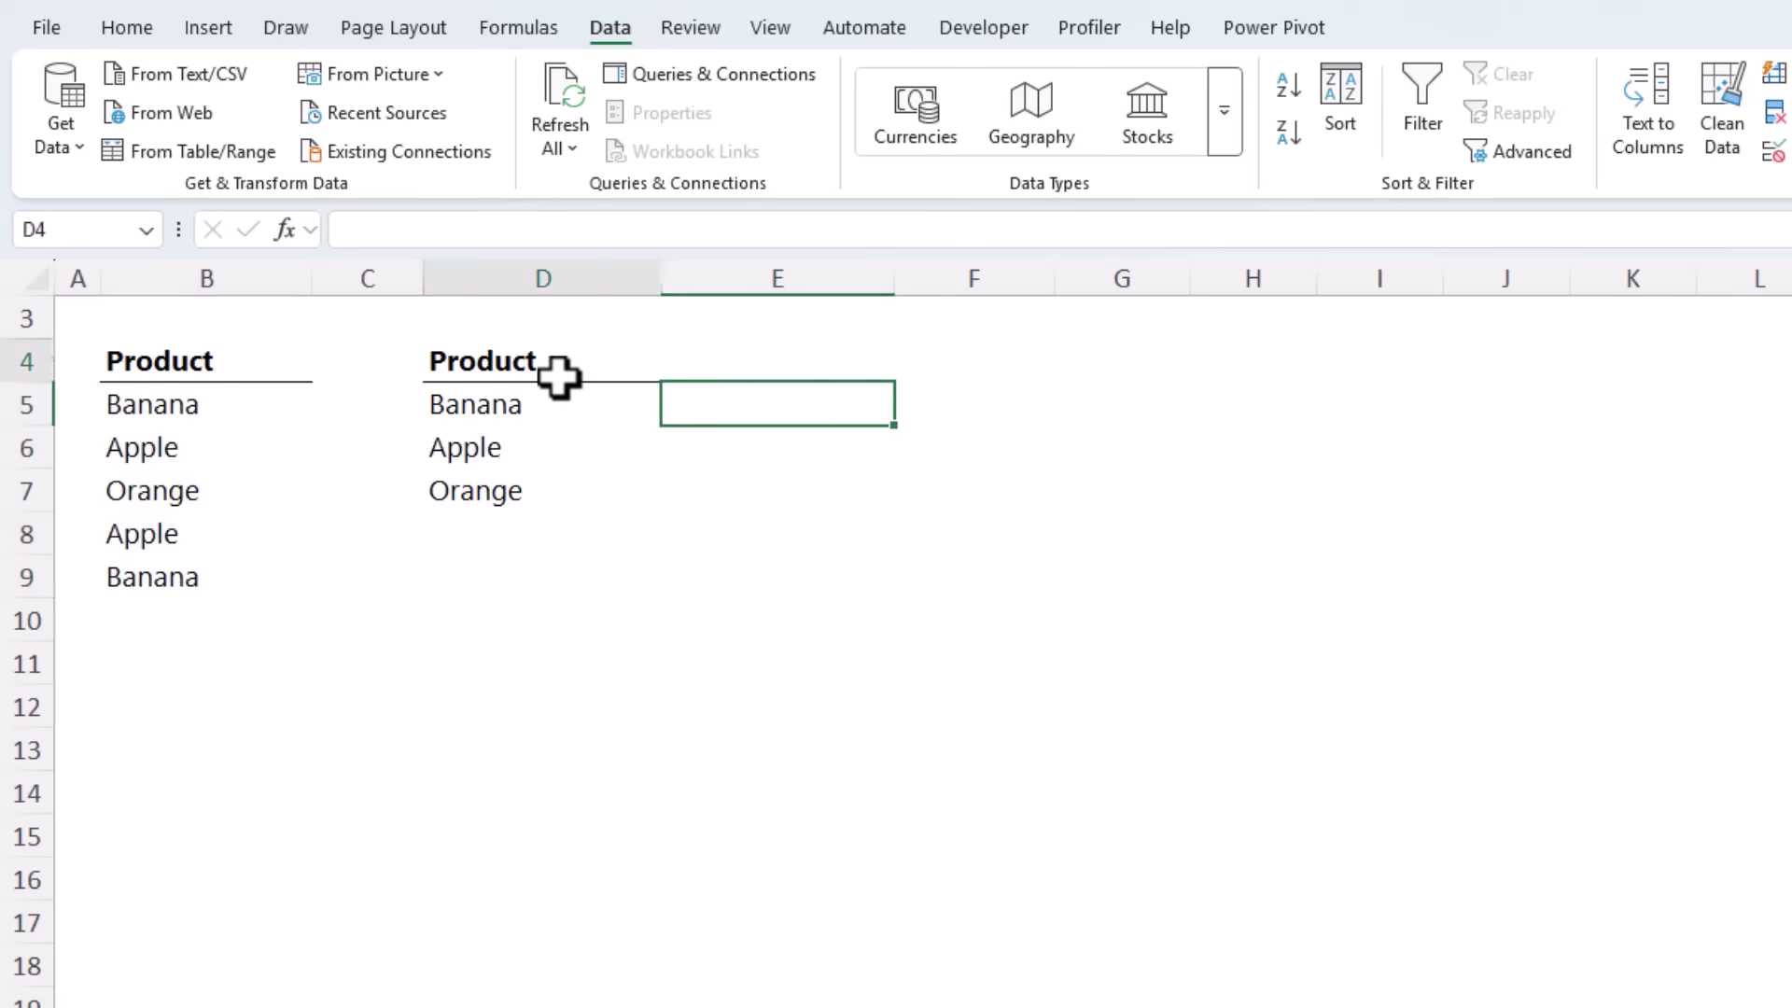
click(548, 415)
click(549, 453)
click(229, 373)
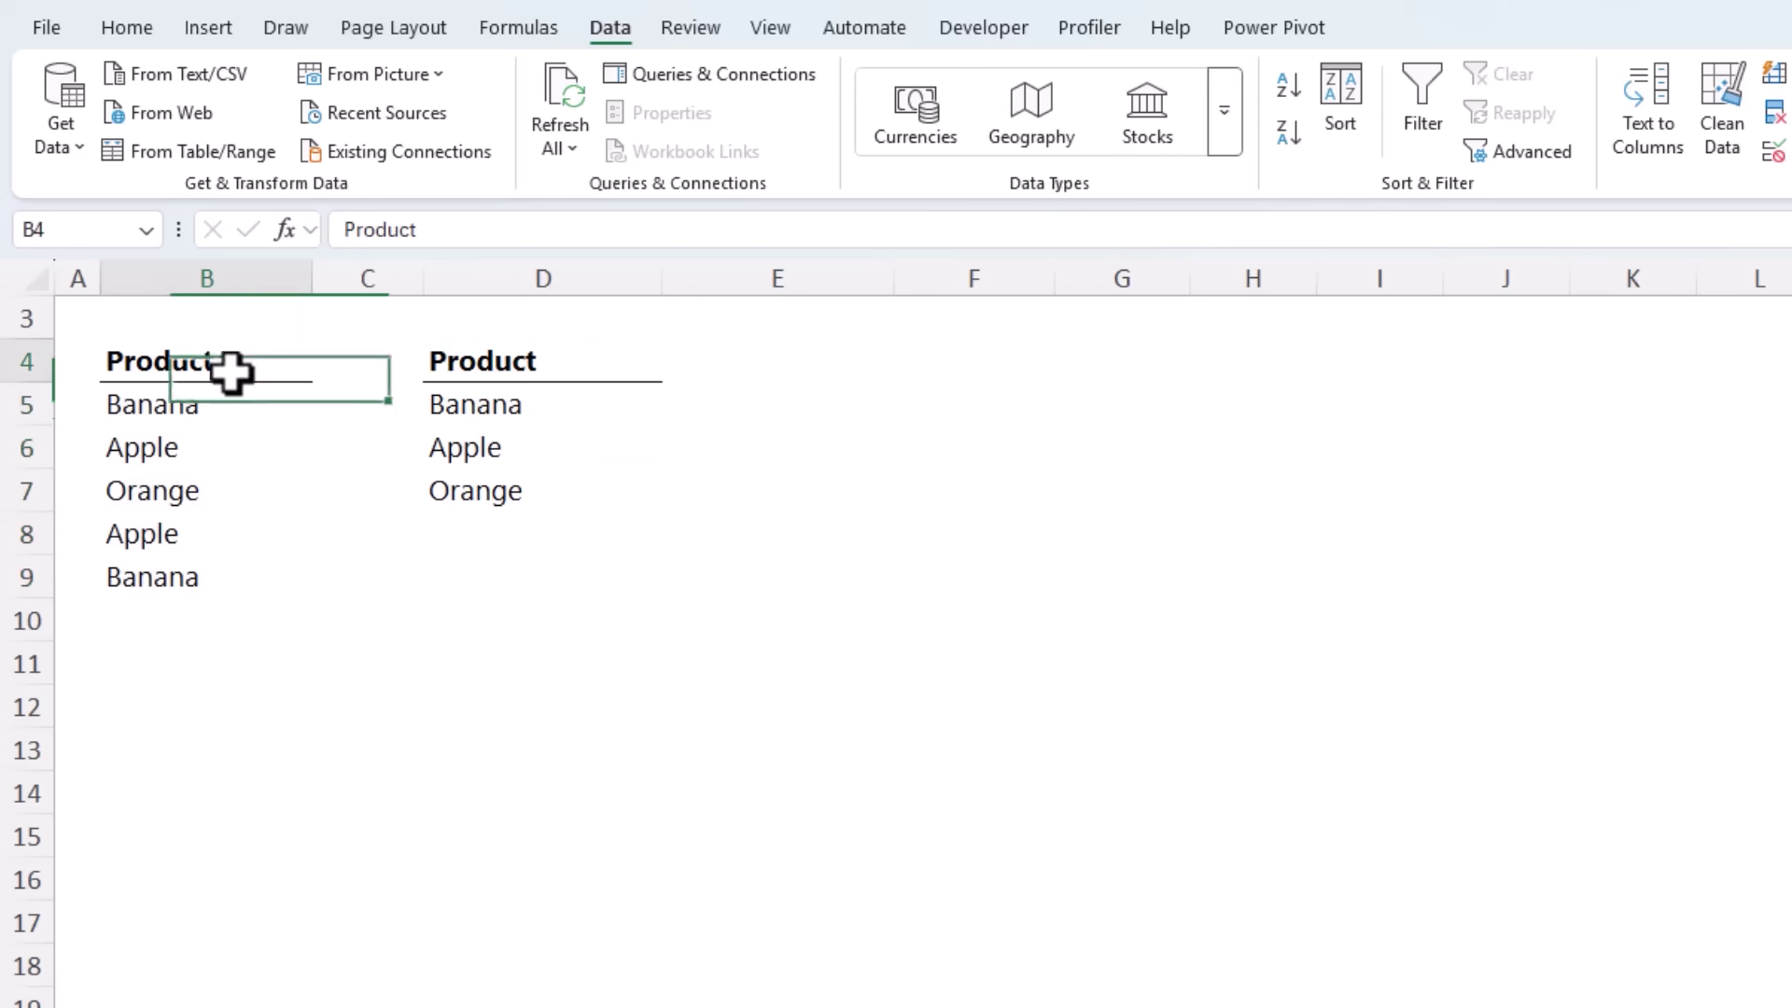
drag(228, 373, 200, 584)
drag(480, 368, 482, 480)
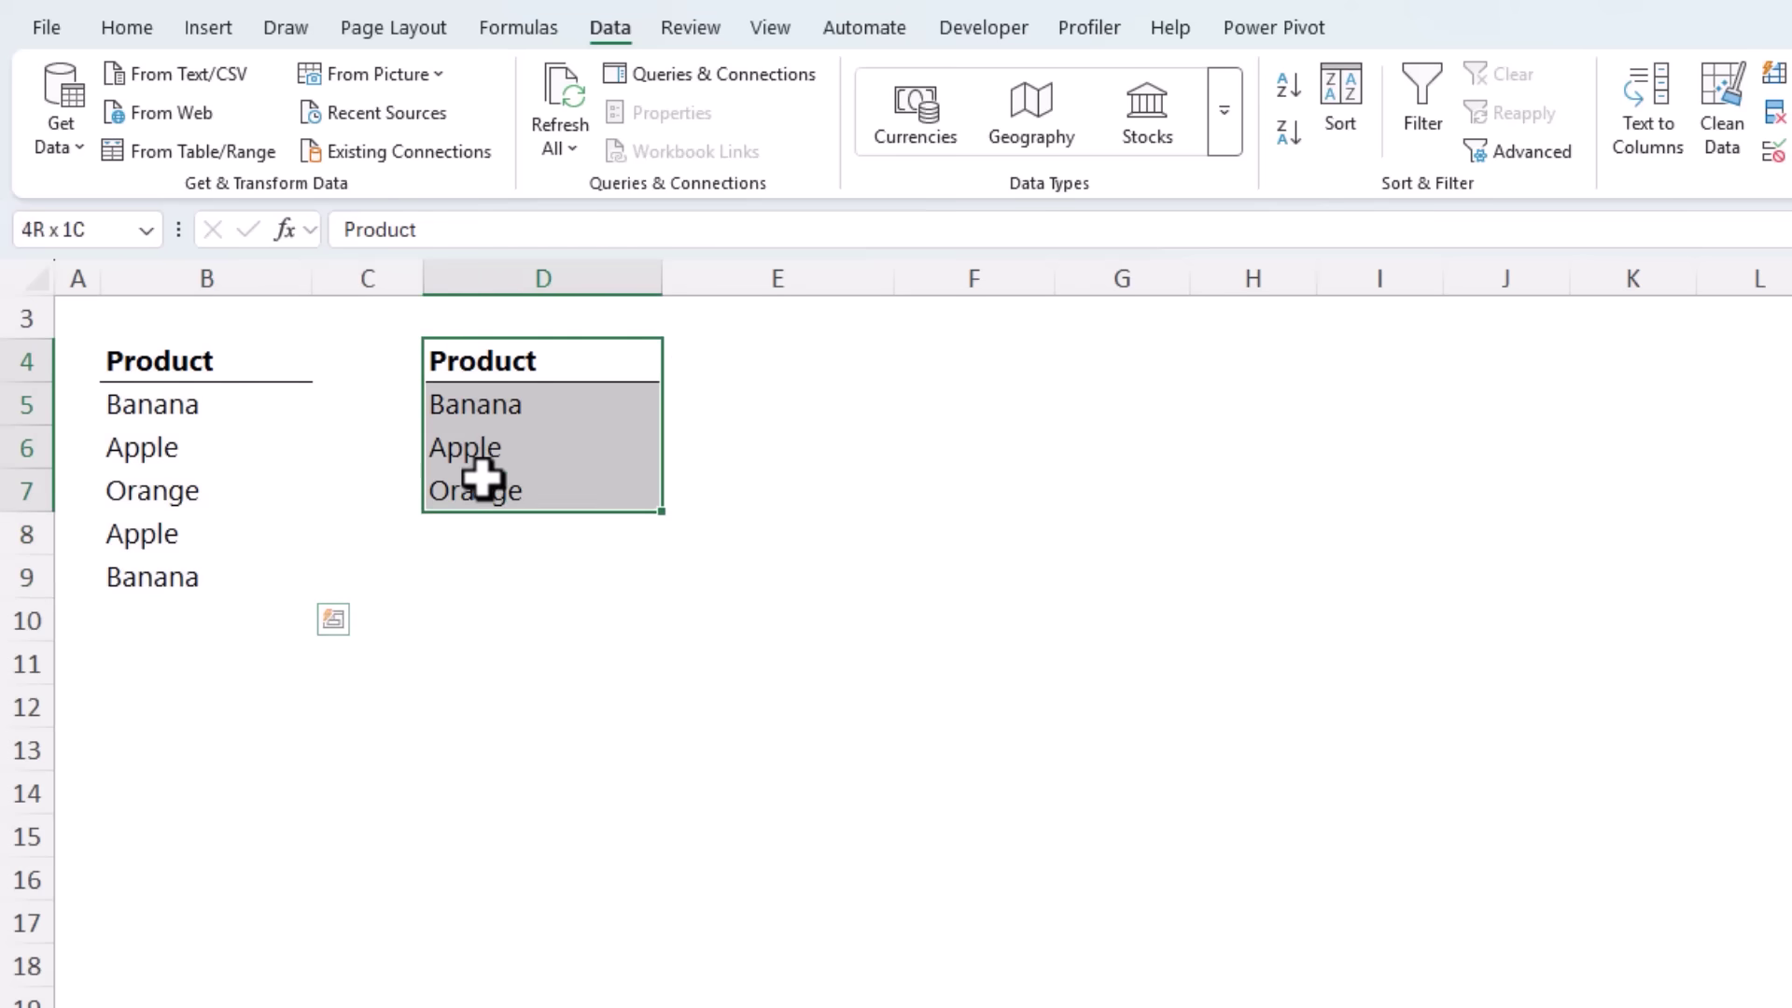
Step: Enter =UNIQUE(B5:B9) in E5 so the distinct products spill down column E
click(788, 411)
text(=u)
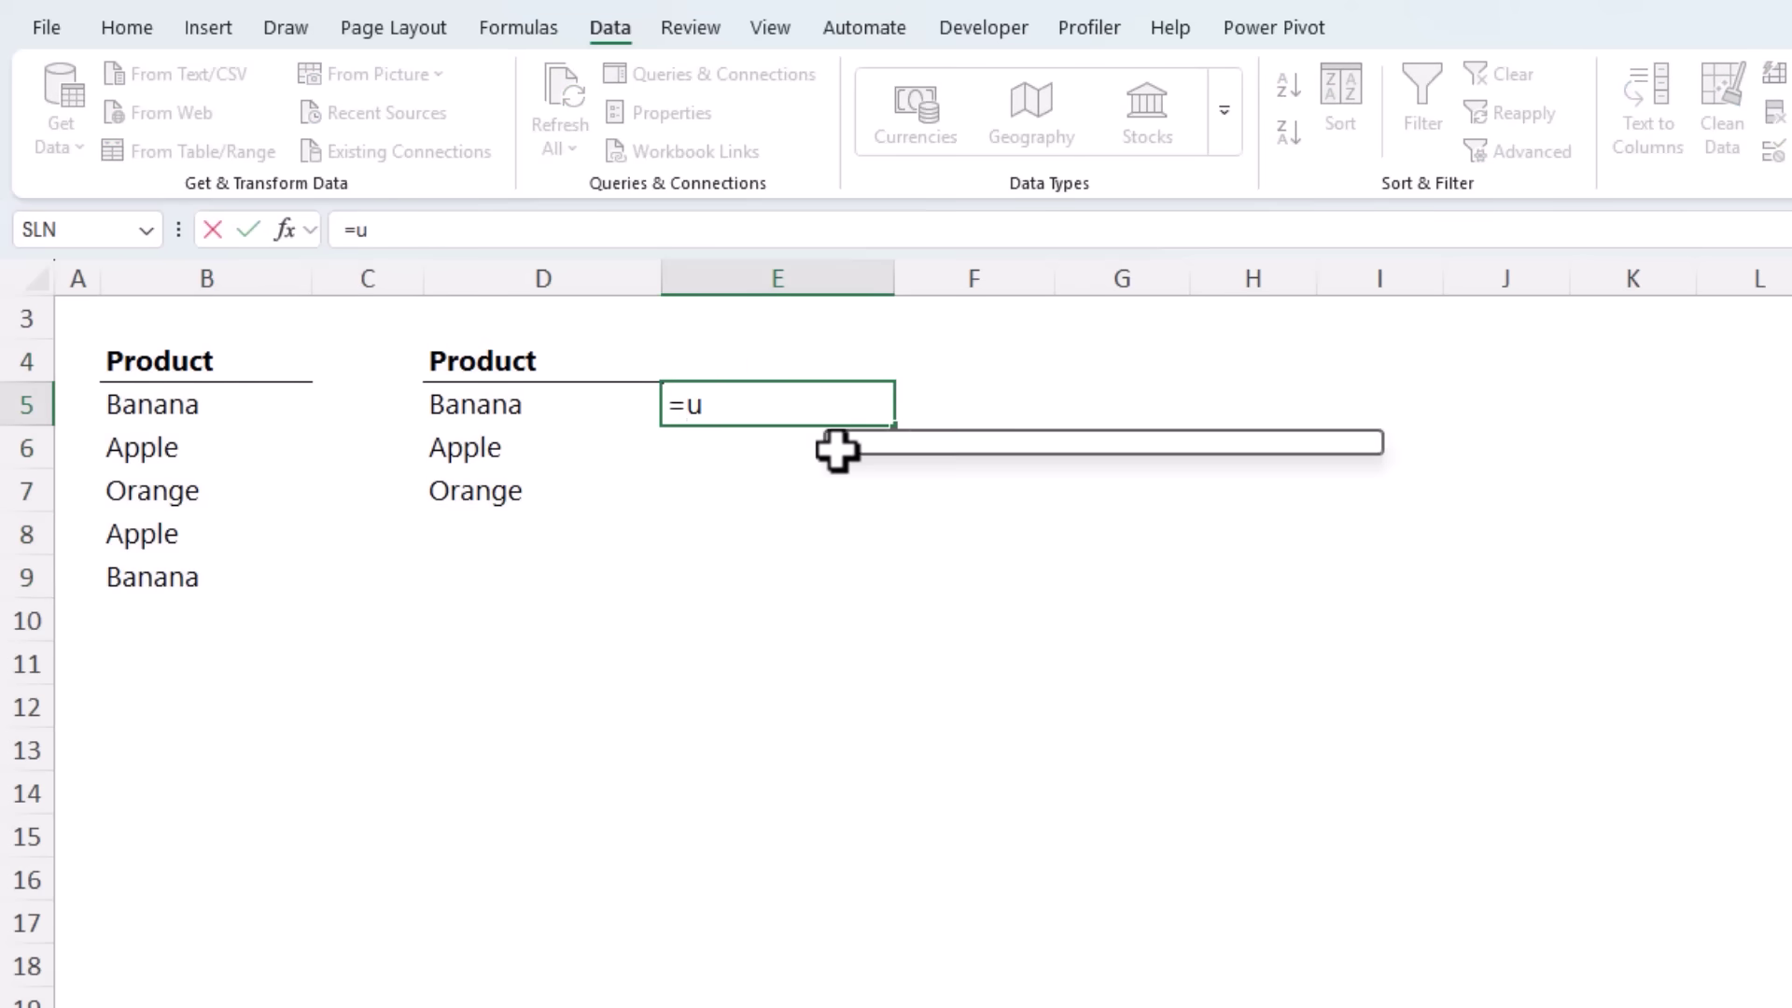
text(n)
key(Down)
key(Down)
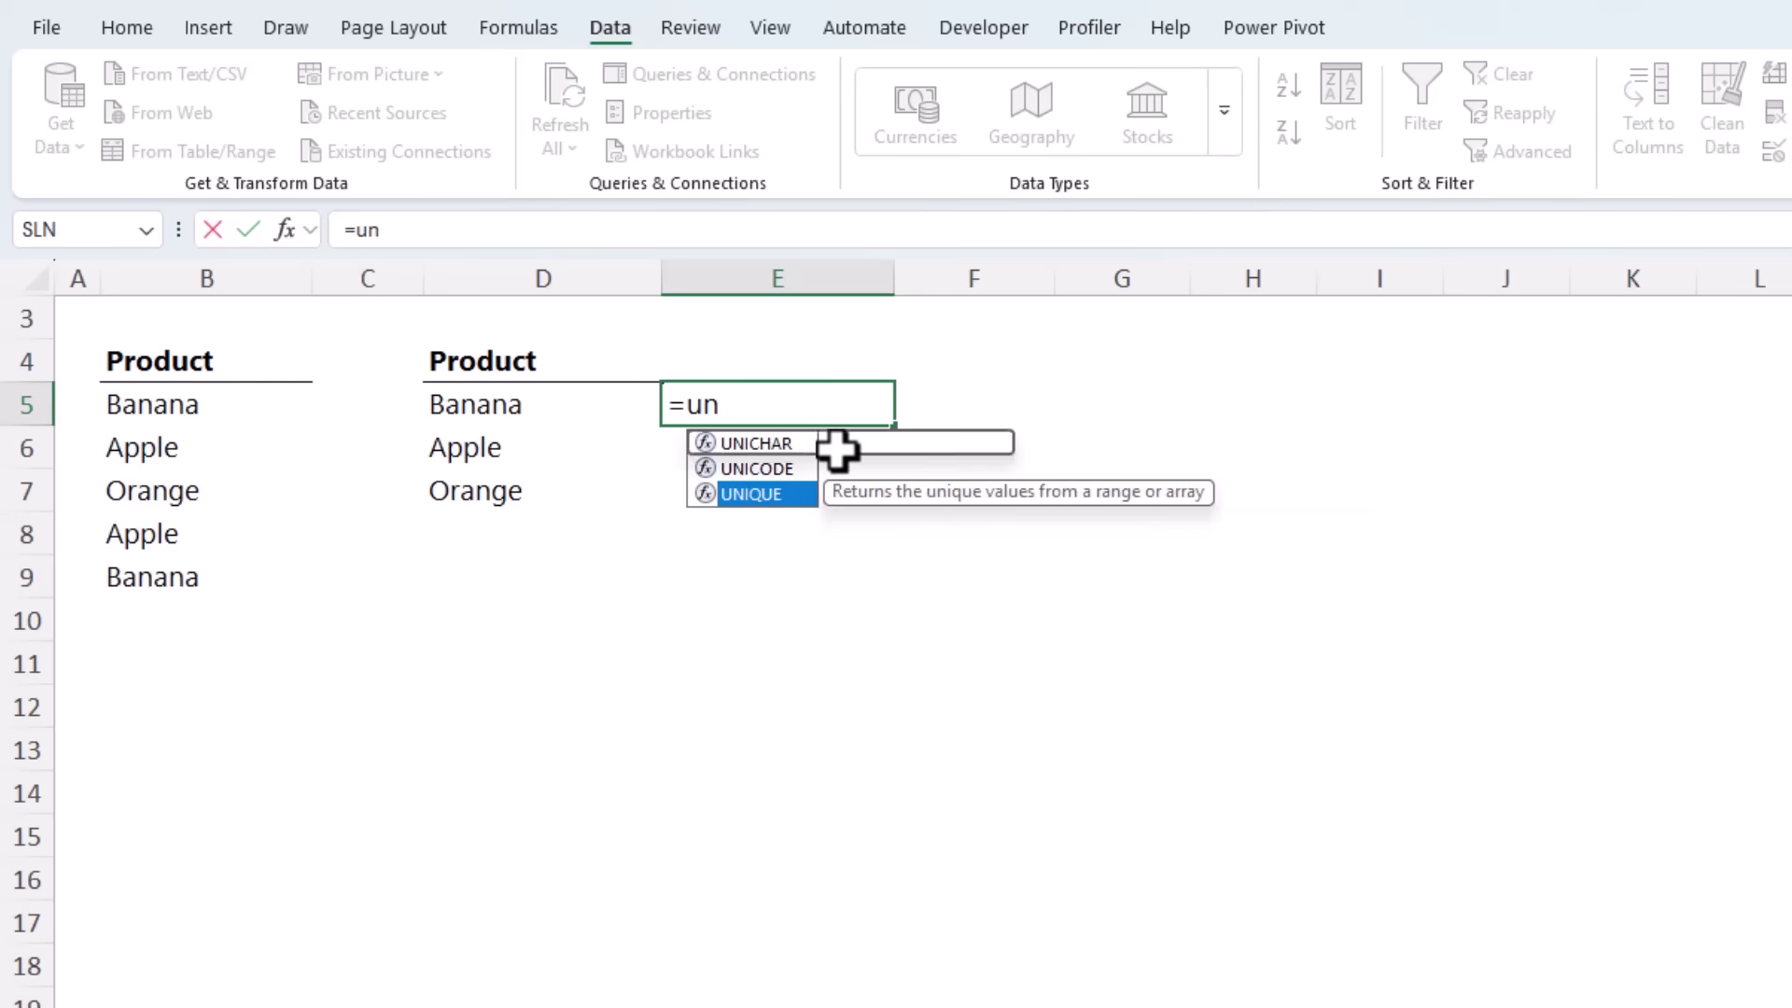
key(Tab)
drag(235, 407, 233, 573)
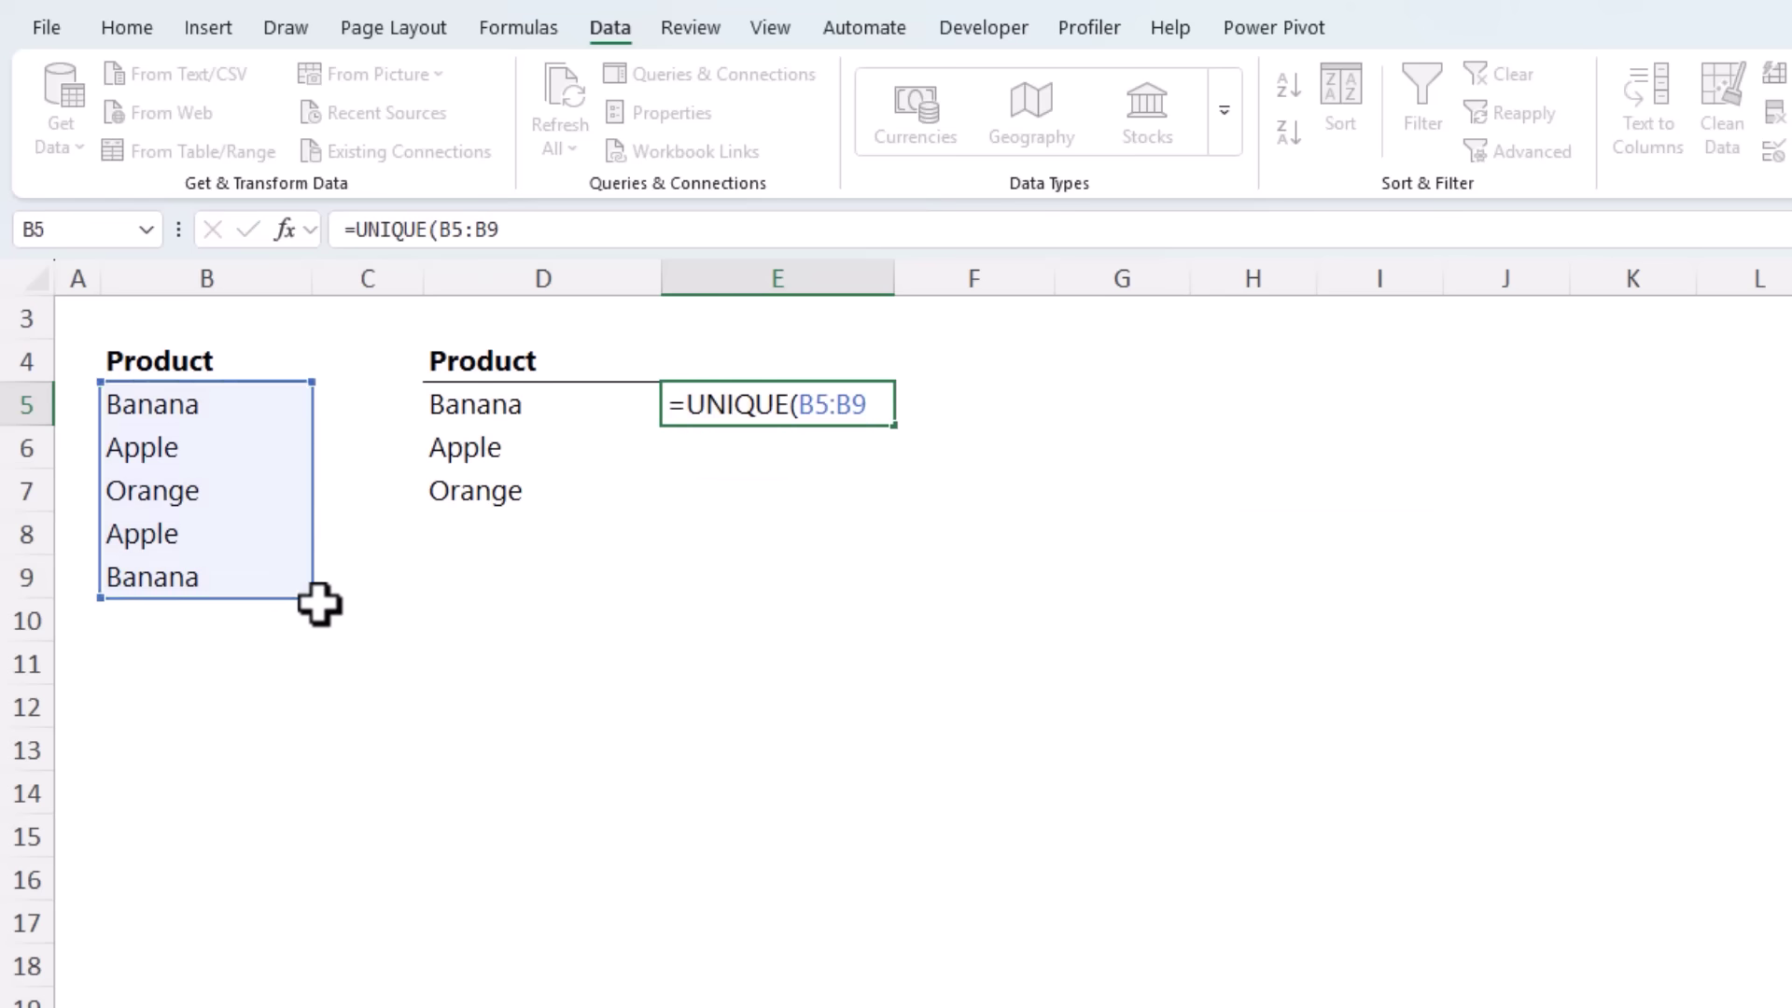
key(Return)
key(Up)
key(Down)
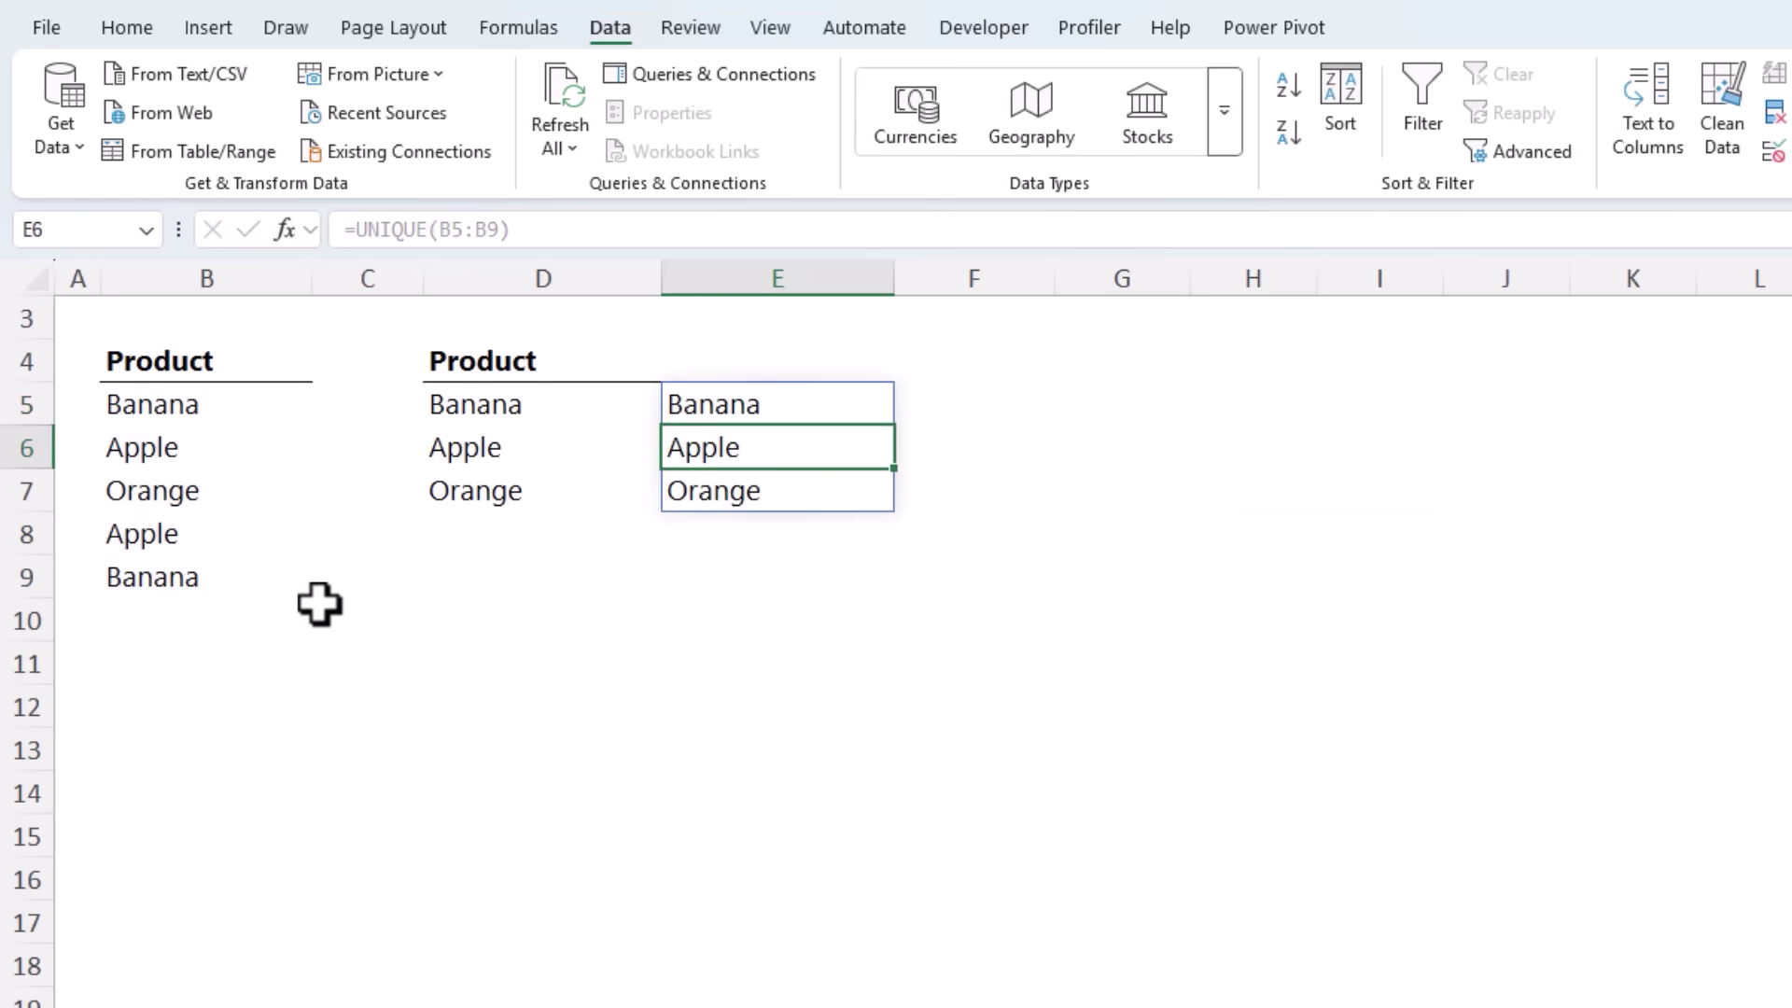
Step: Replace Apple in B6 with Grapes and check that the UNIQUE results update
click(204, 489)
key(Up)
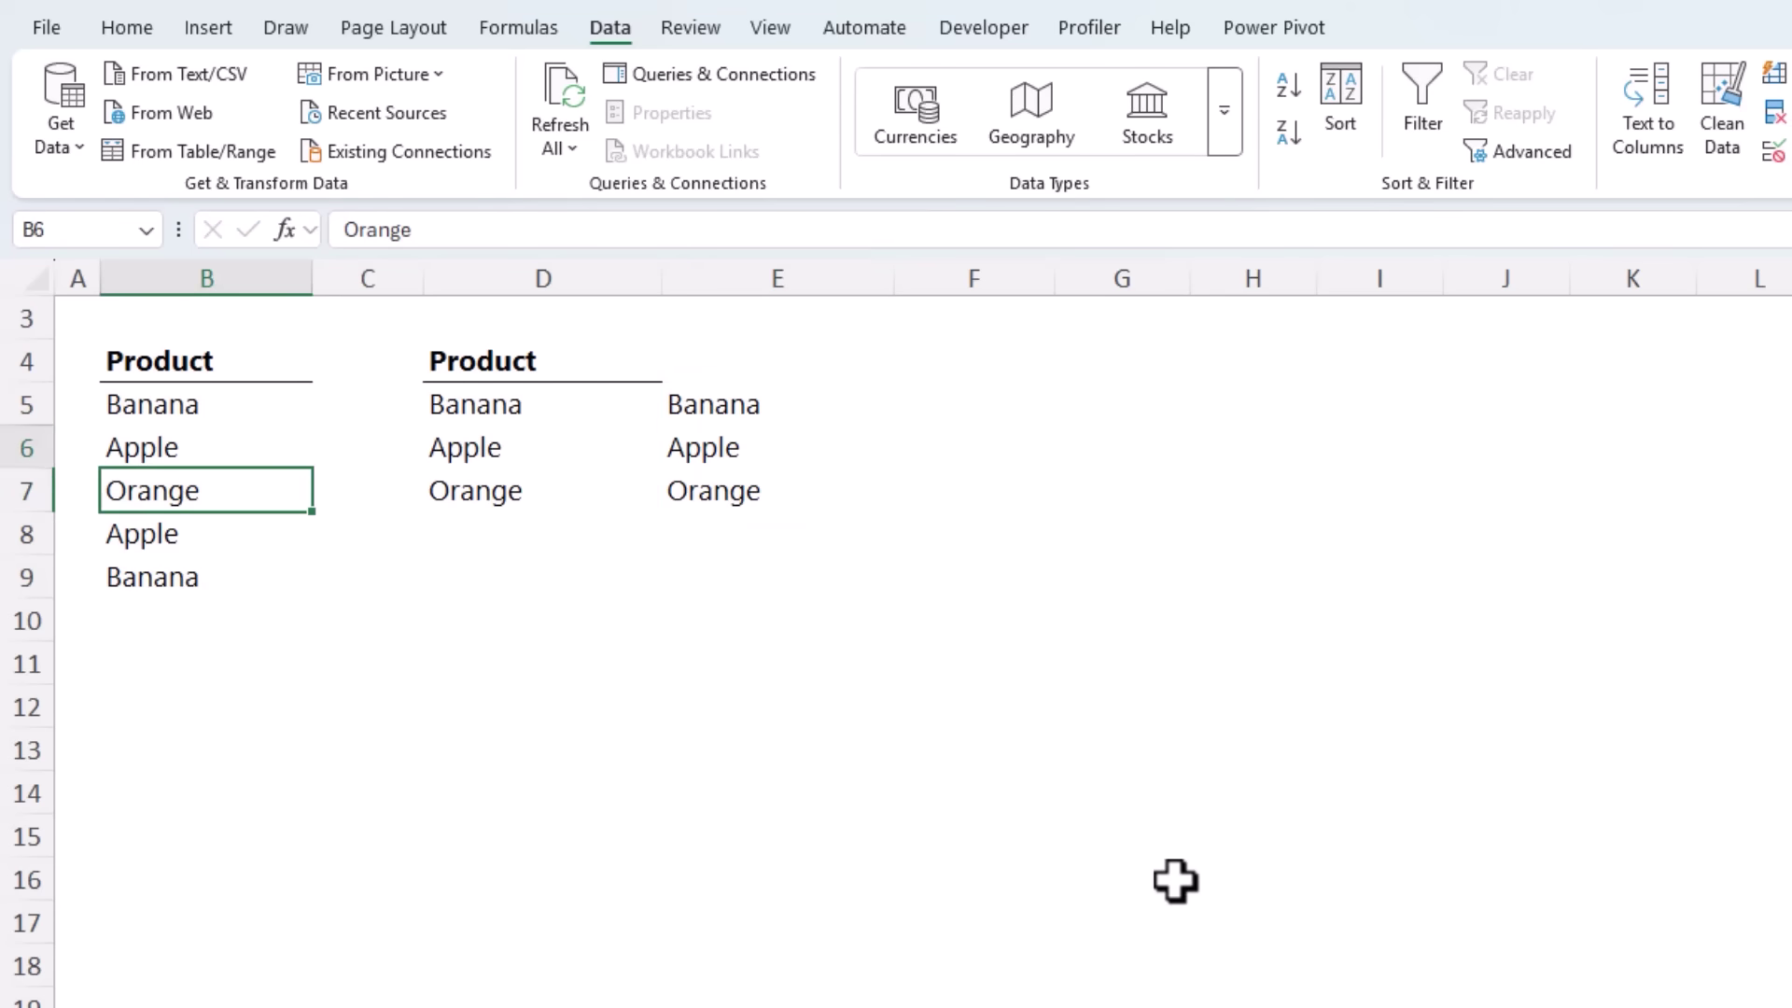
text(Grapes)
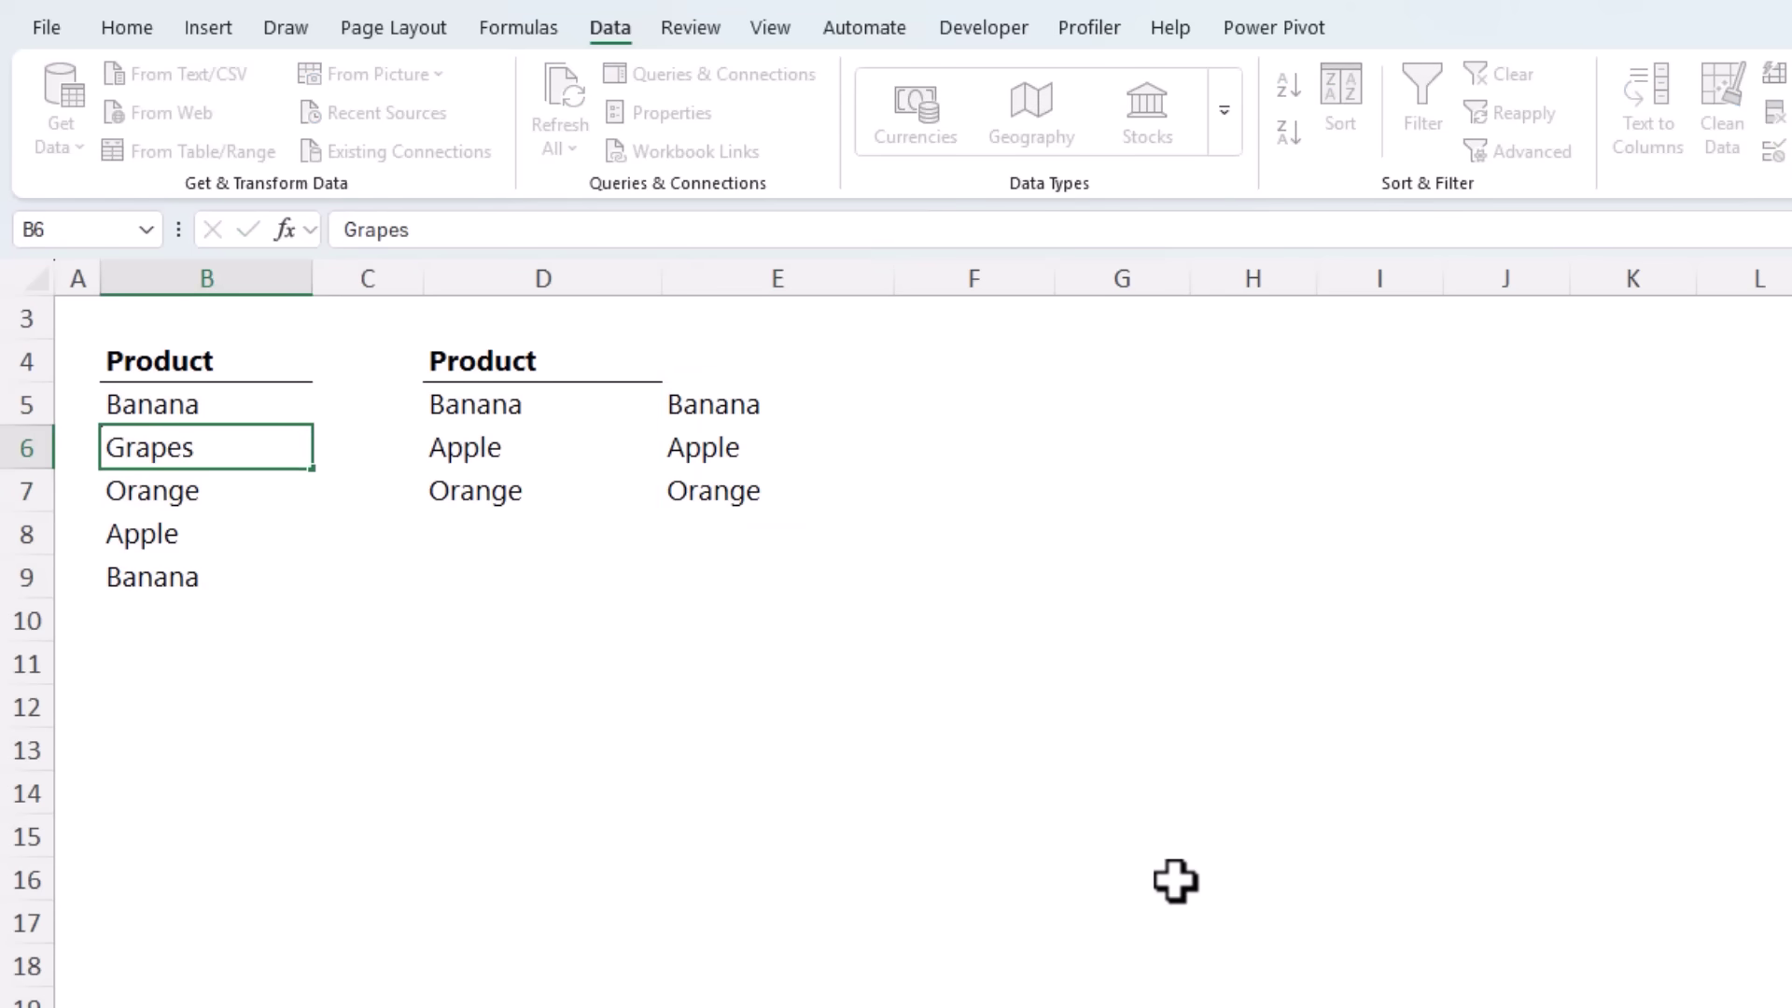
key(Return)
click(786, 401)
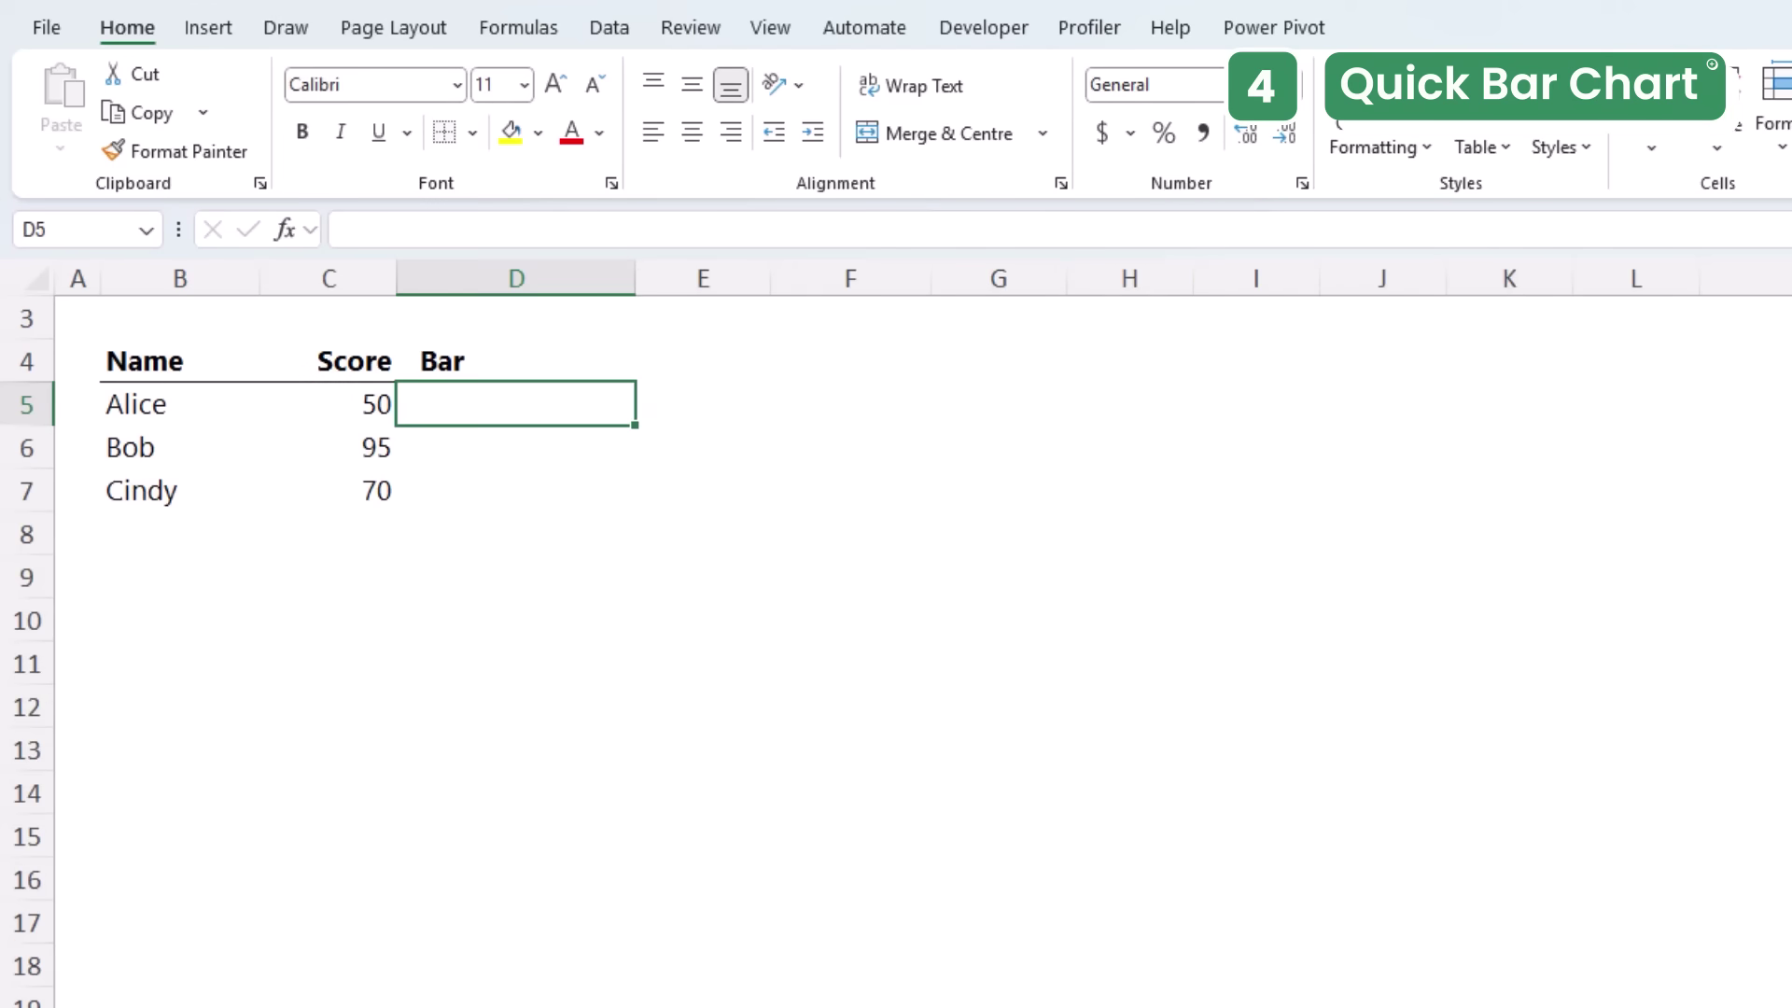
Step: Enter =REPT("|",C5) in D5 to draw a bar of 50 strokes for the C5 score
text(=rep)
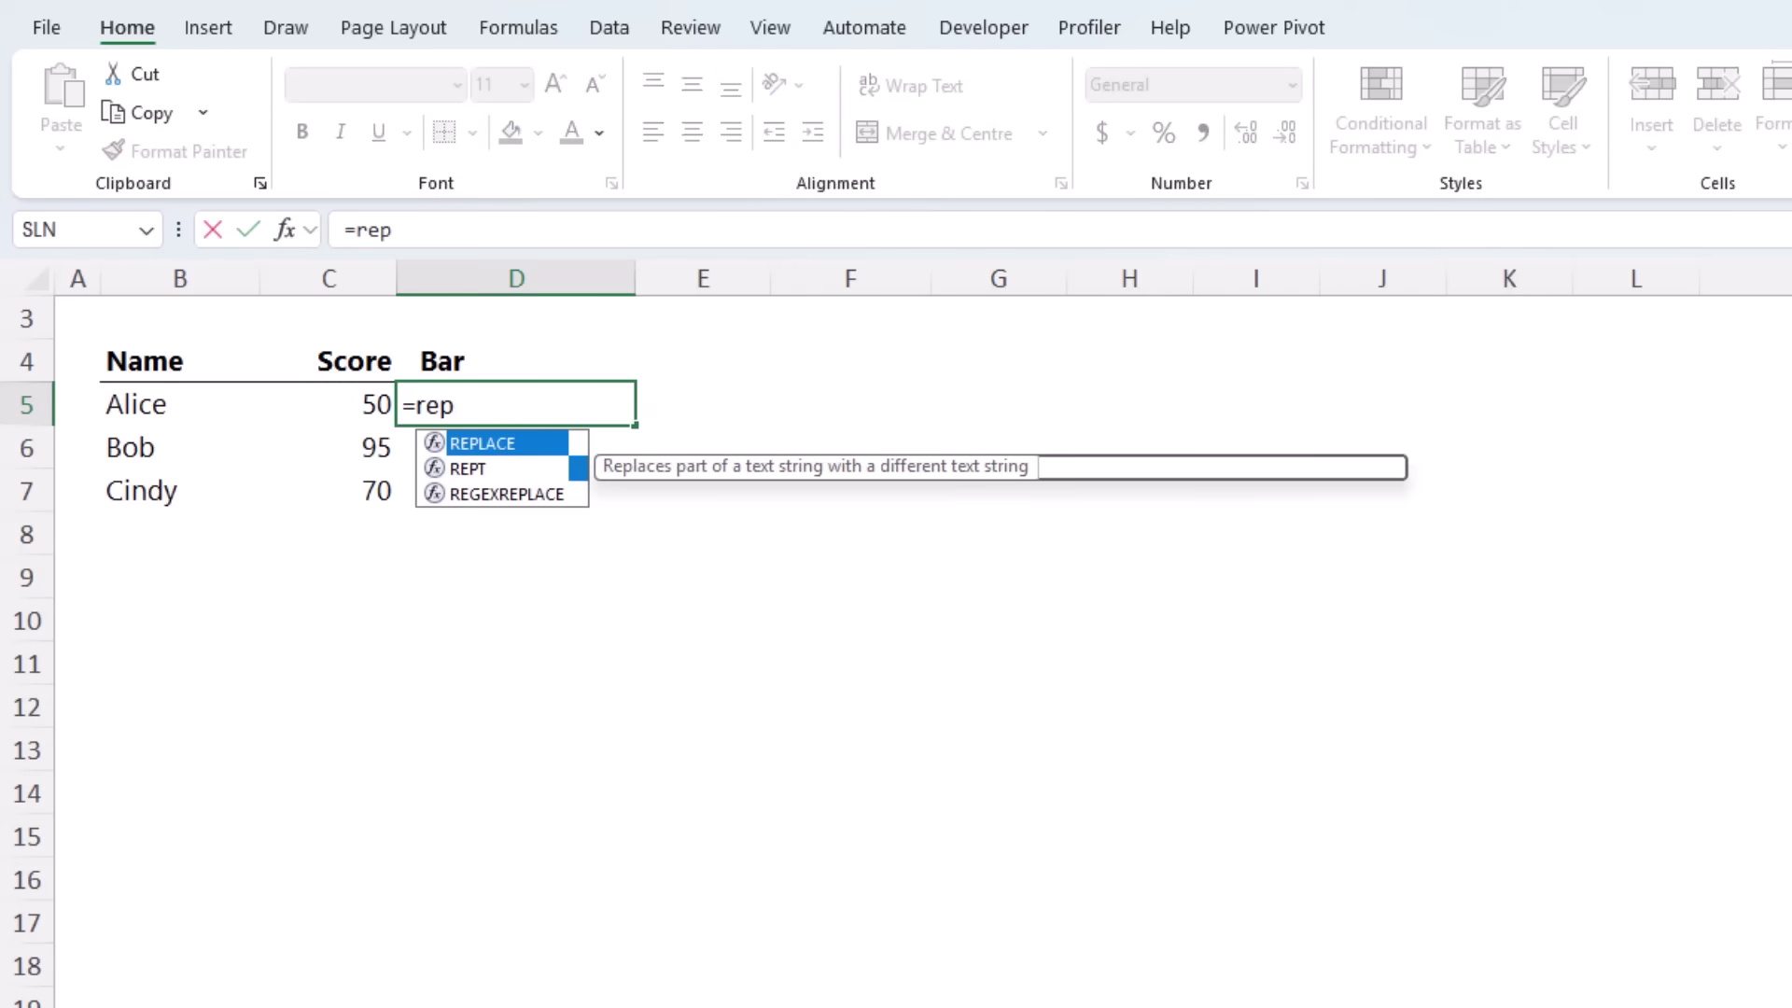
key(Down)
key(Tab)
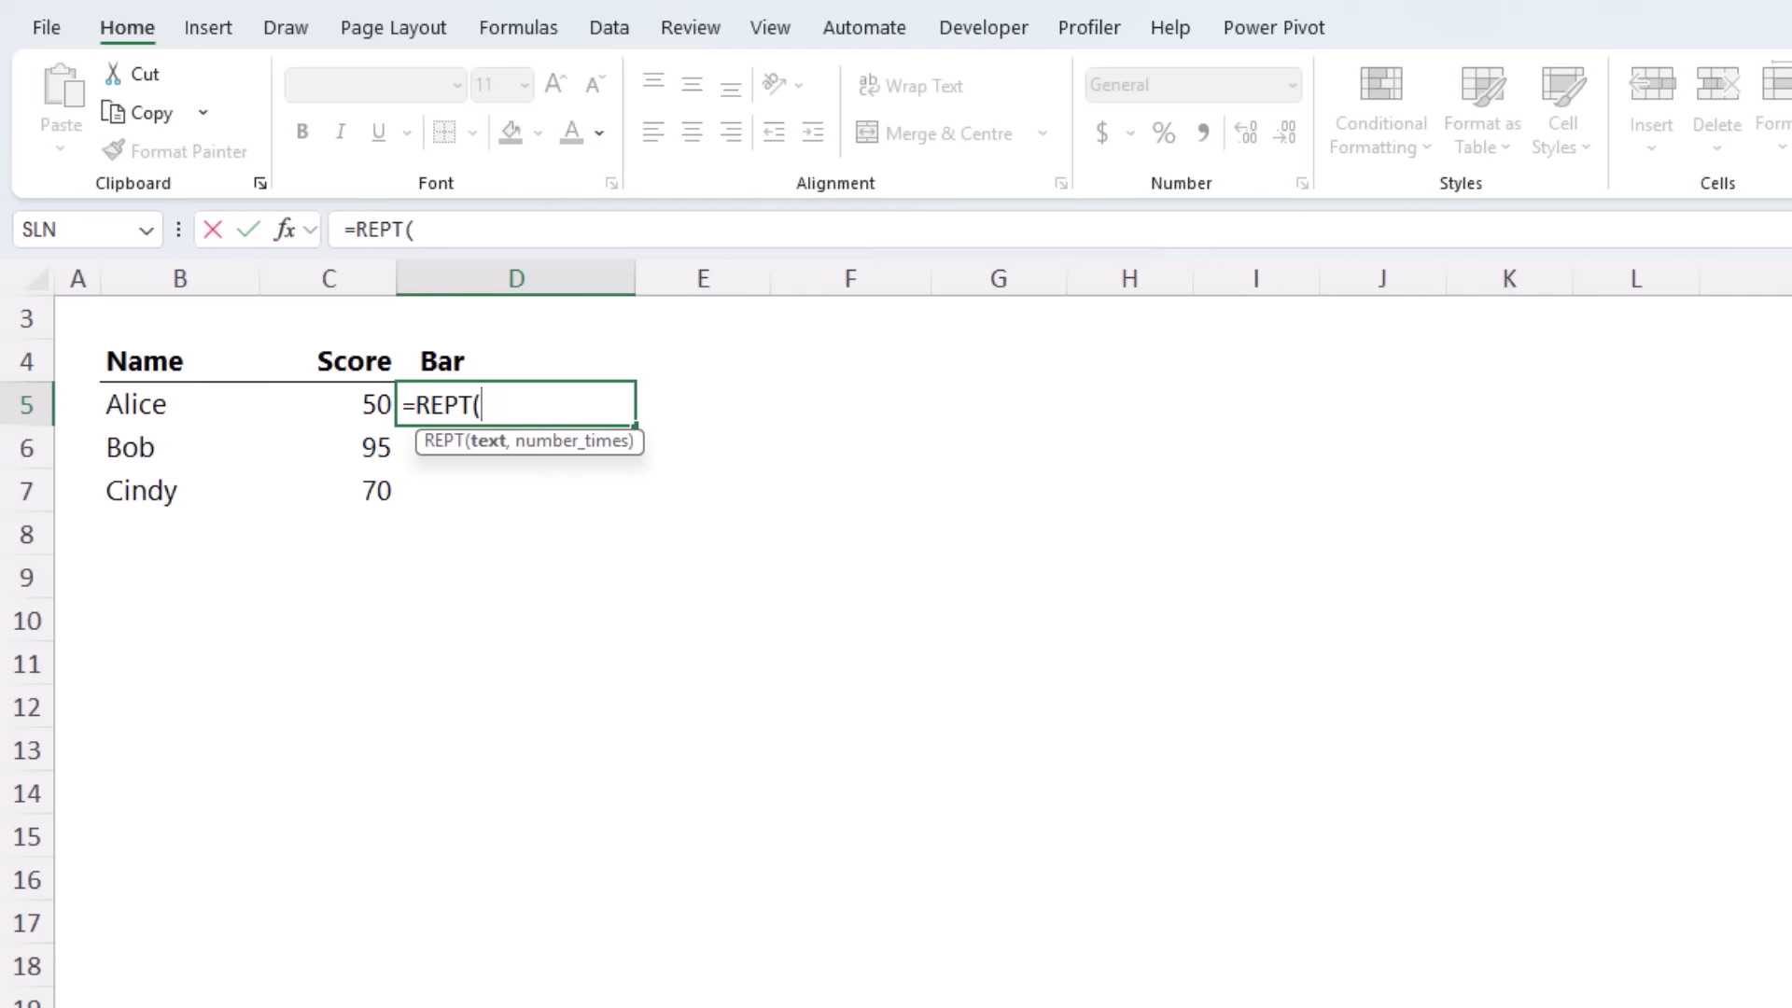
text("|",)
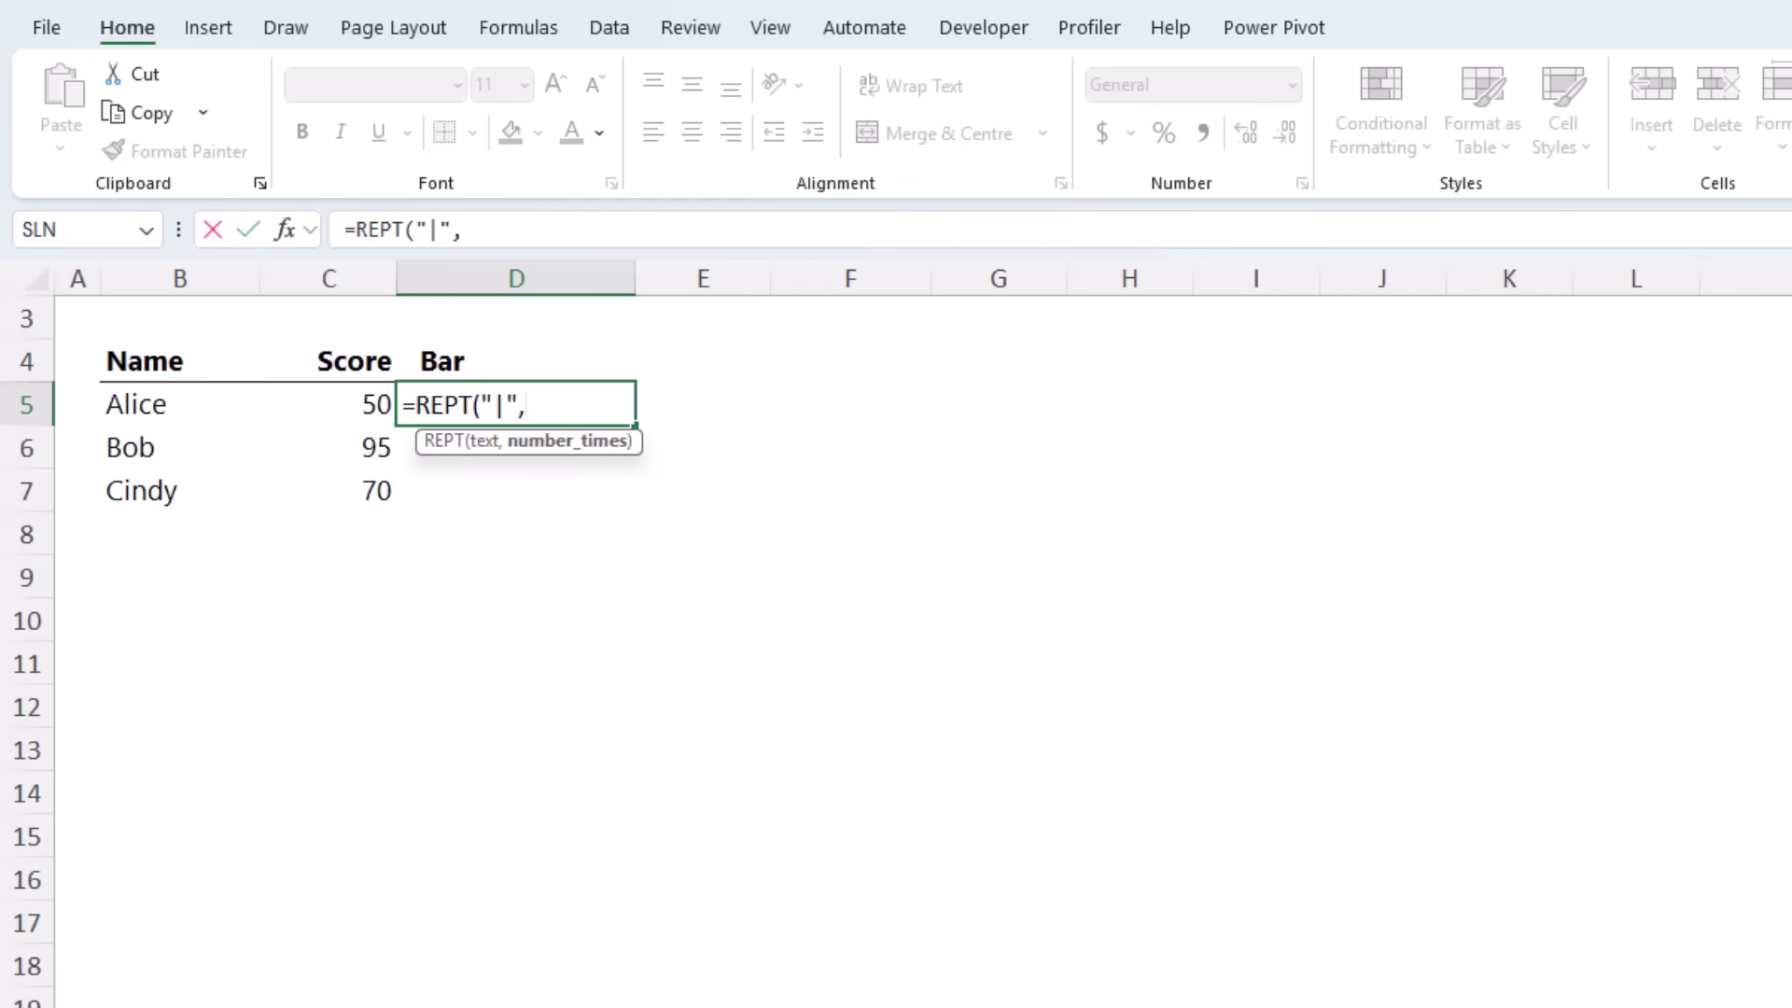
click(336, 401)
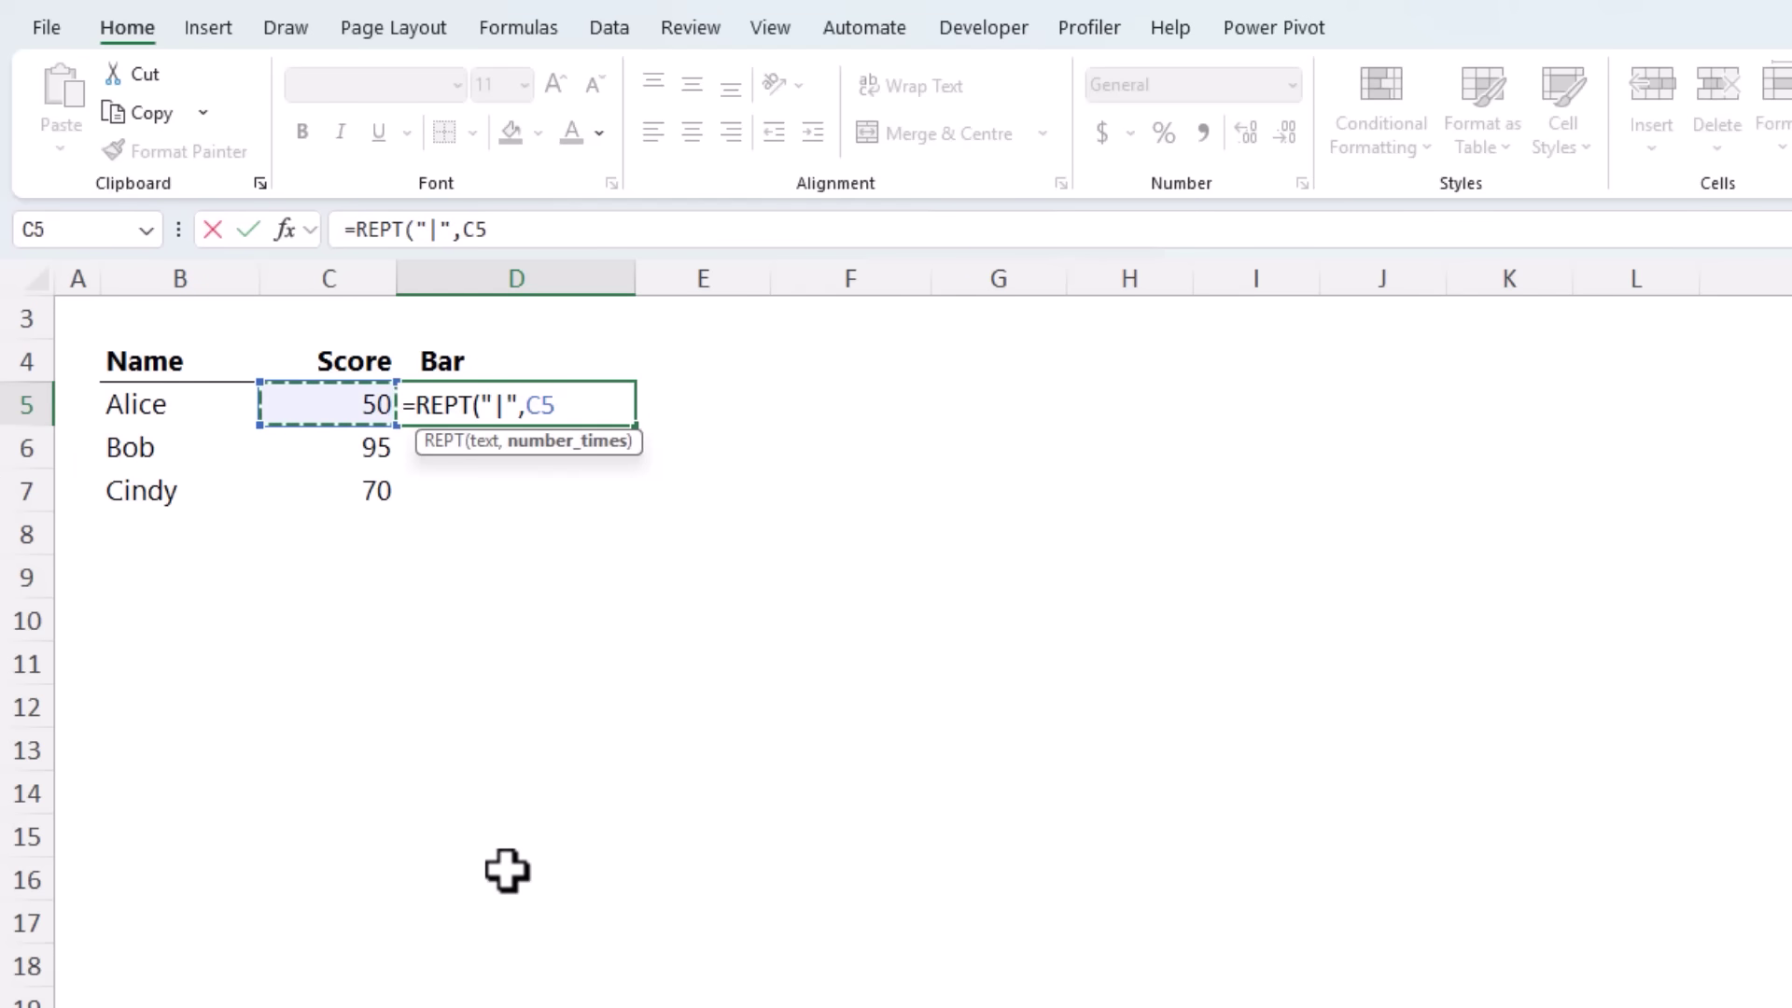
text())
key(Return)
key(Up)
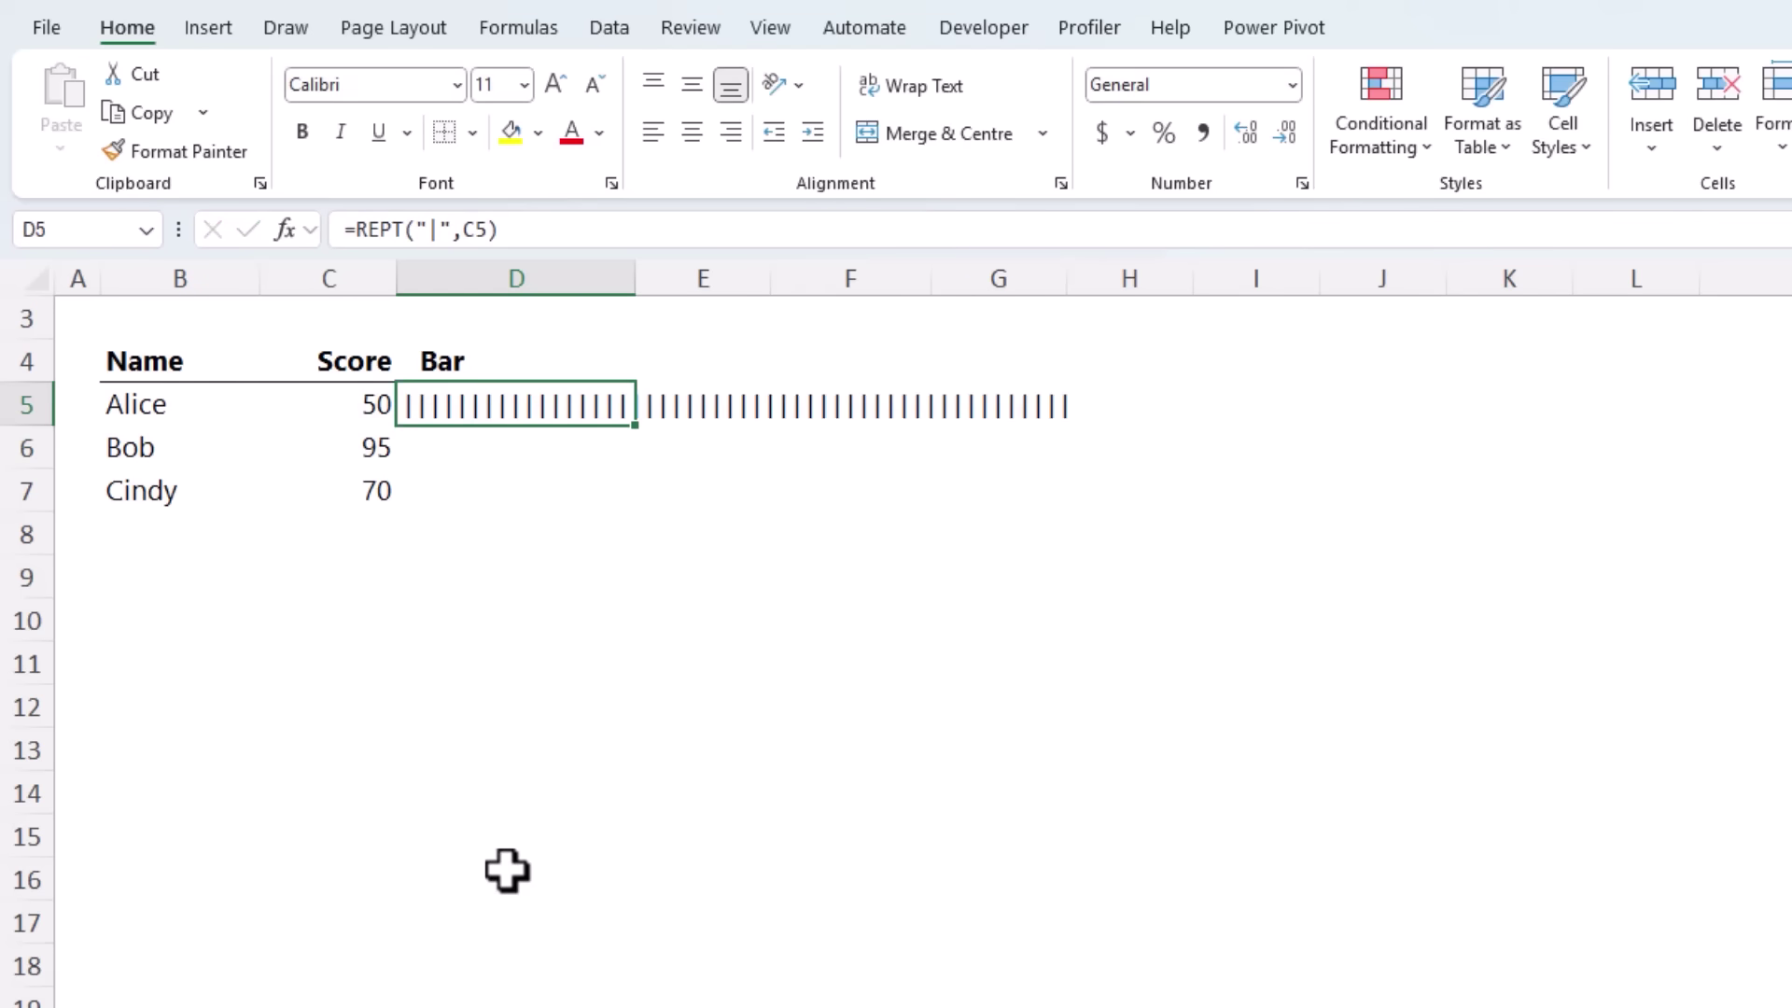
Step: Format the D5 bar in green 14-point Playbill font
click(403, 91)
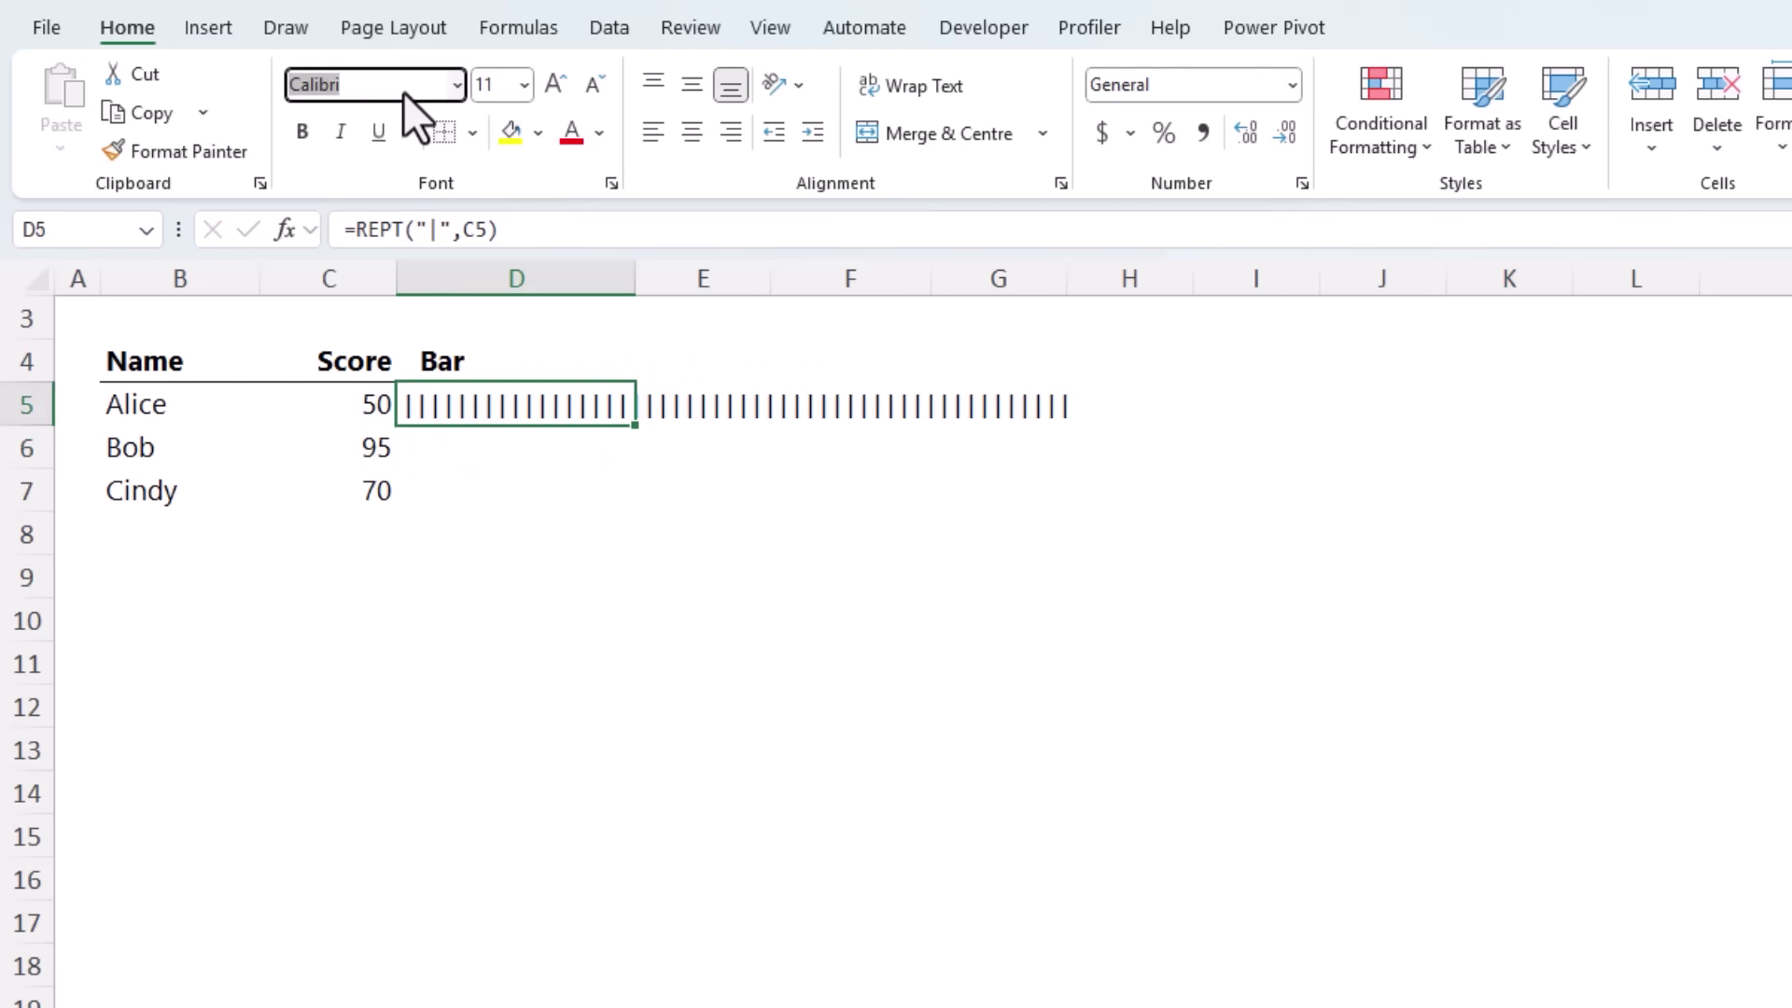
text(Playbill)
key(Tab)
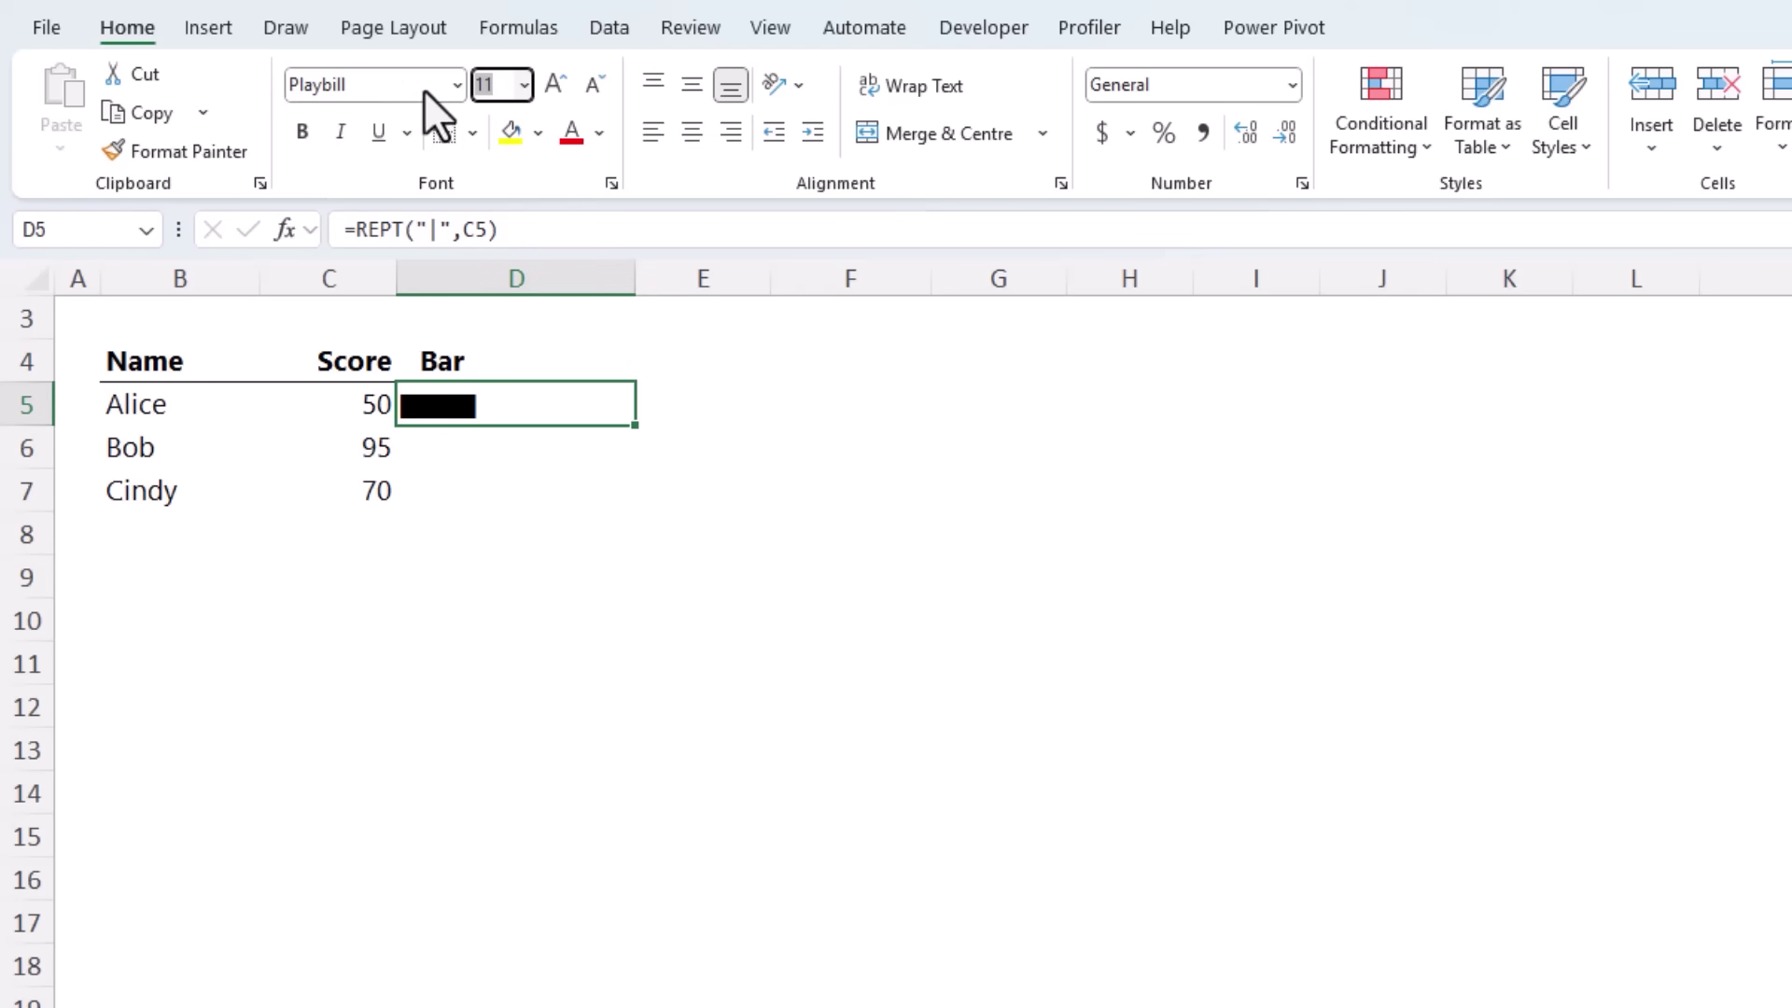
click(557, 78)
click(557, 79)
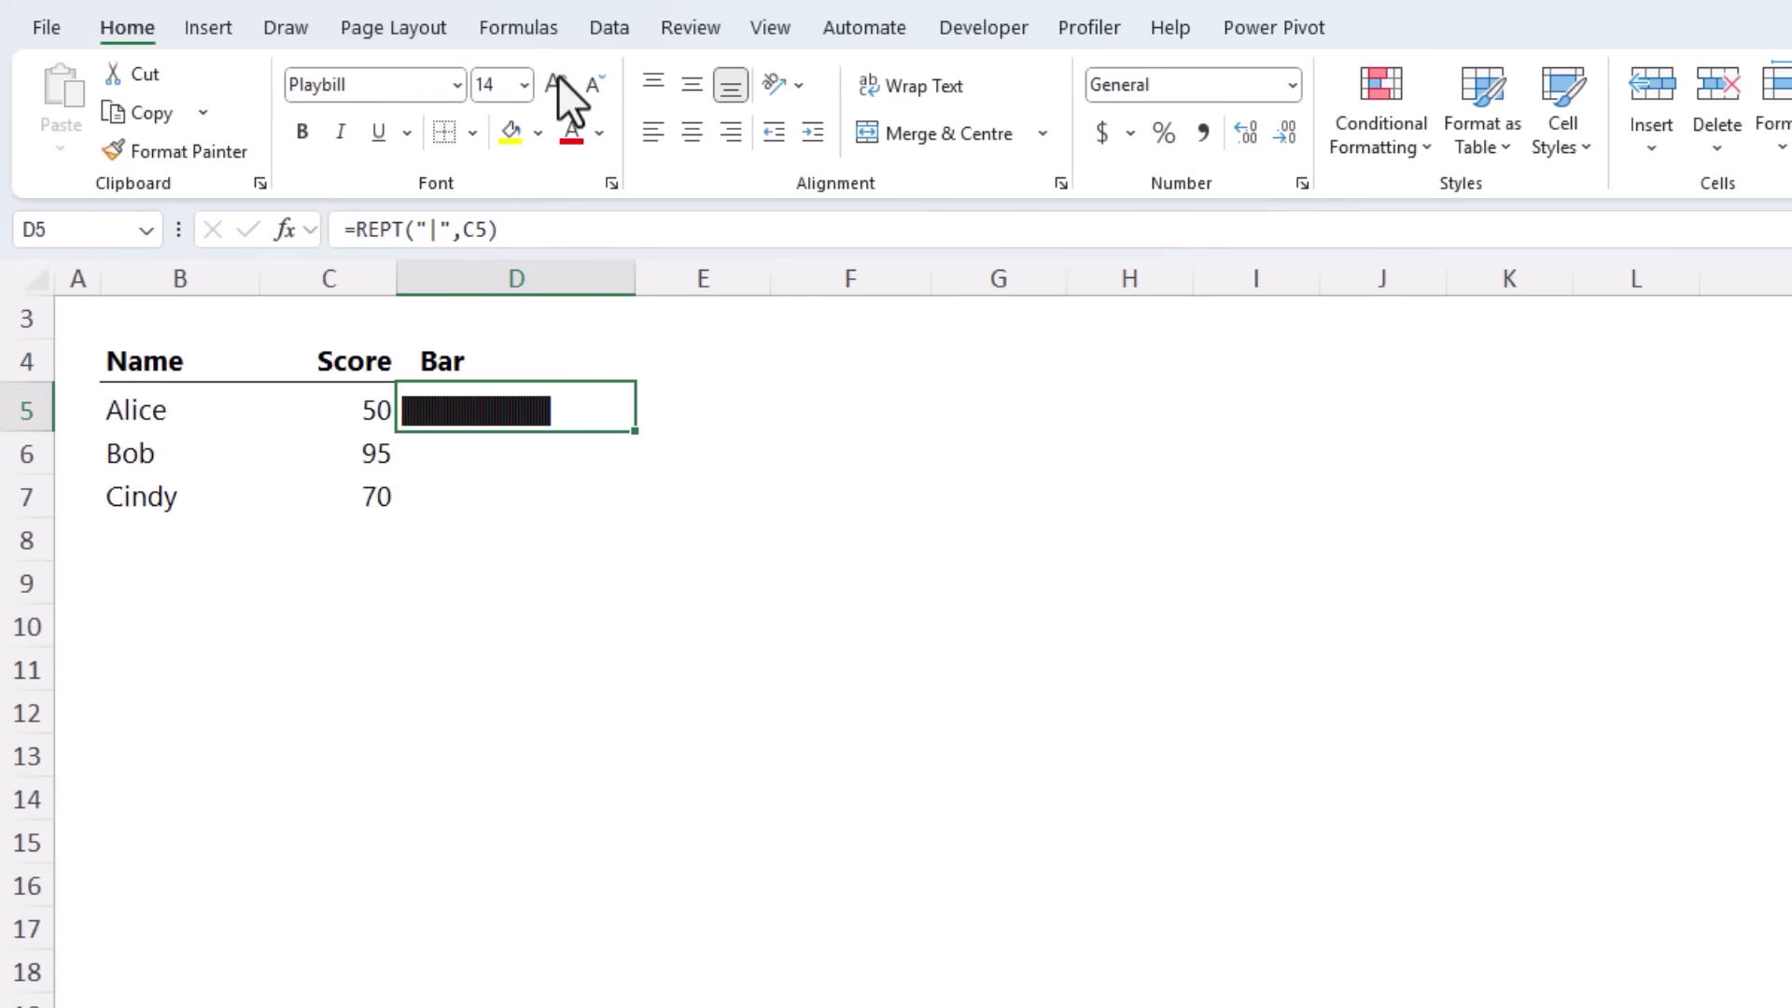
click(604, 133)
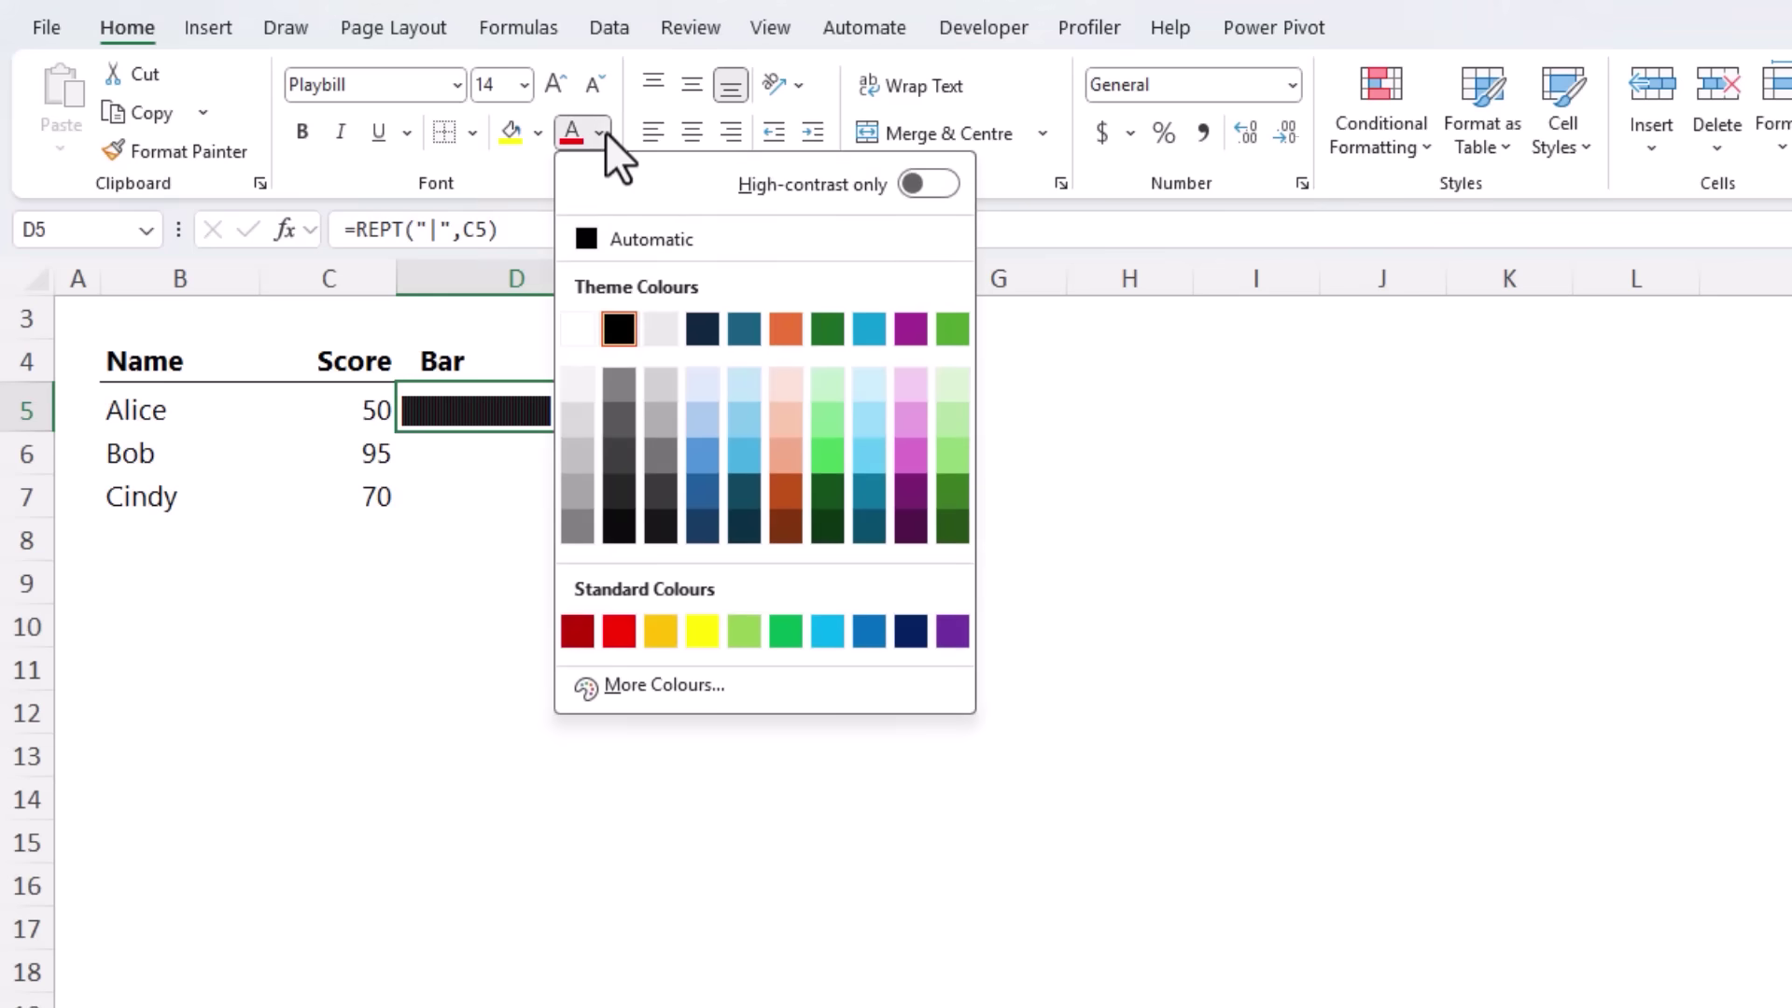
click(822, 326)
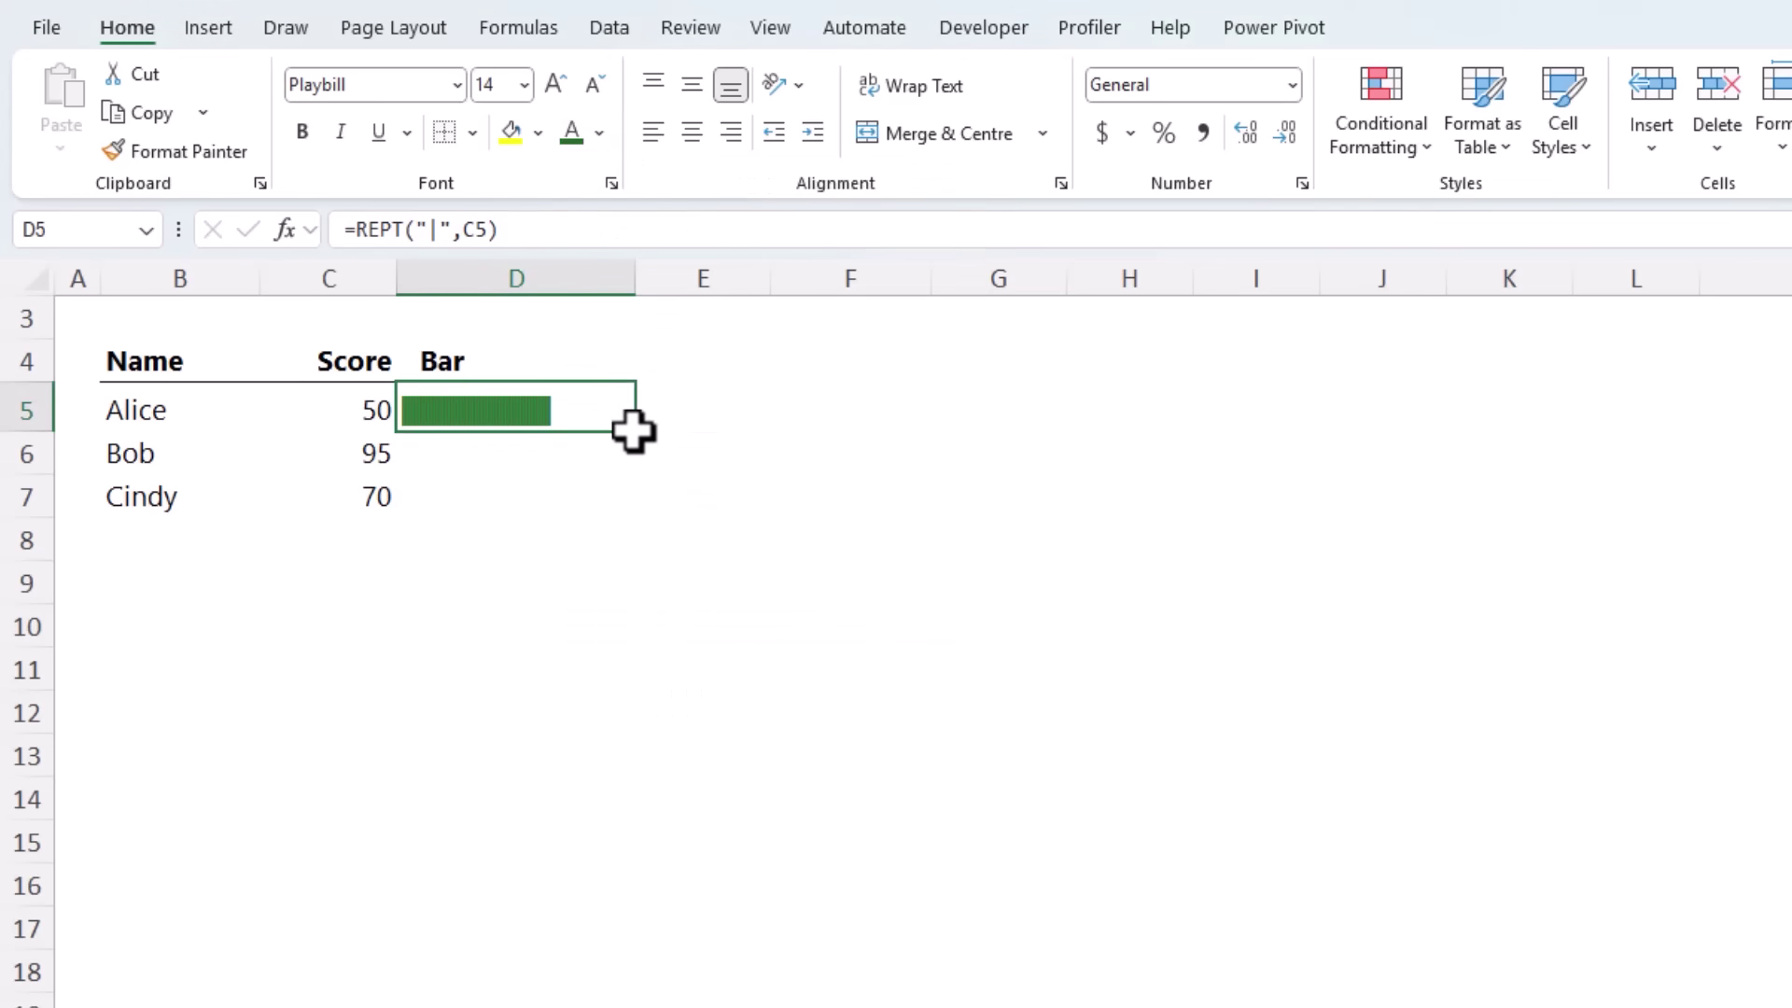
Step: Fill the bar formula down to D7 and AutoFit column D's width
drag(635, 435, 639, 525)
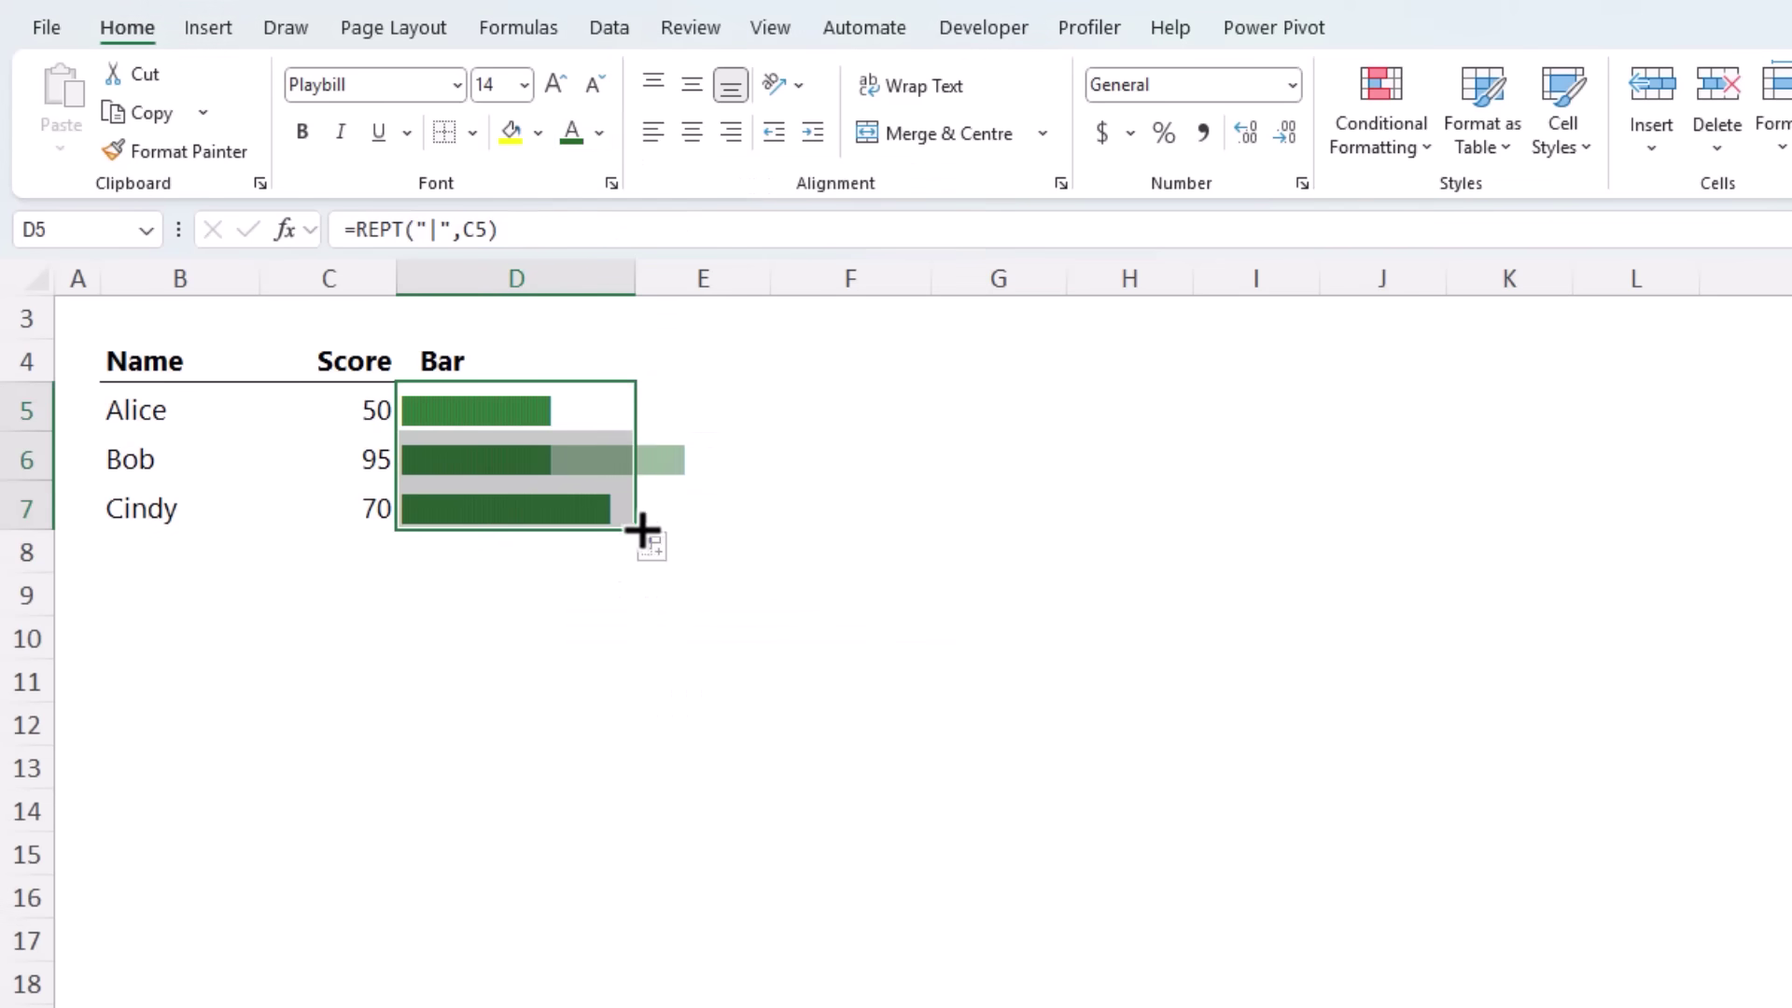
key(alt+h)
key(o)
key(i)
click(723, 650)
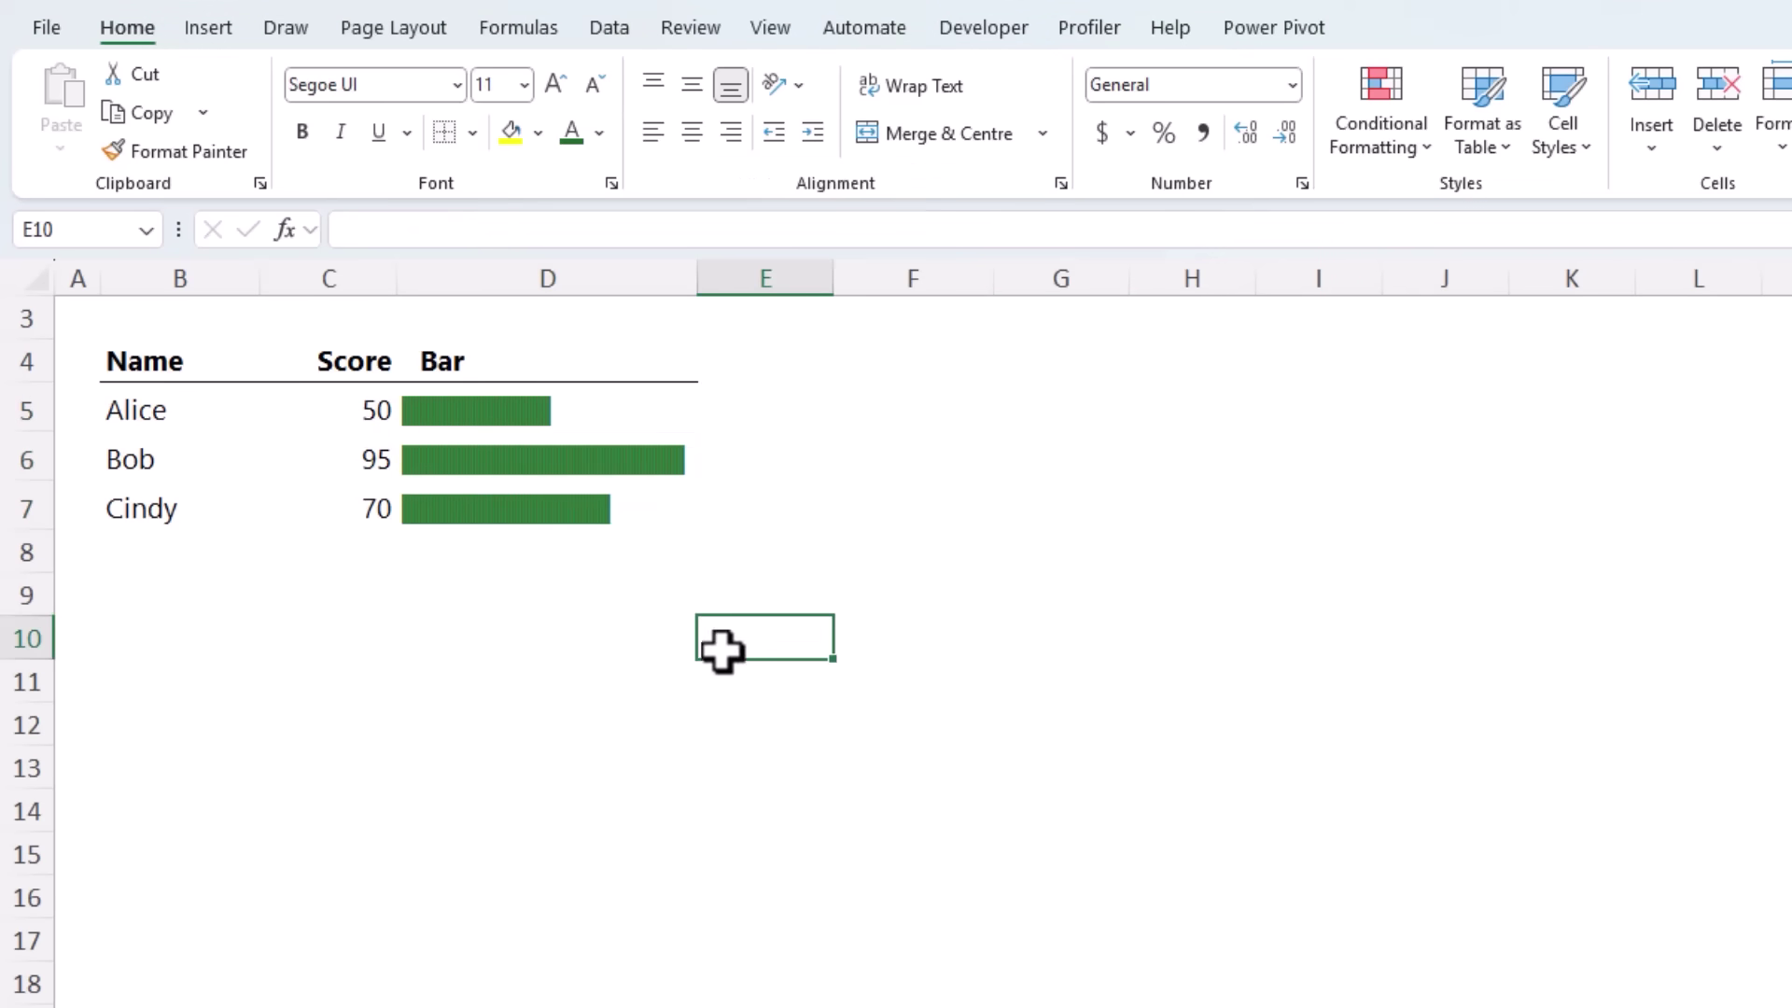
Step: Change the second score in C6 from 95 to 60
click(344, 470)
text(60)
key(Return)
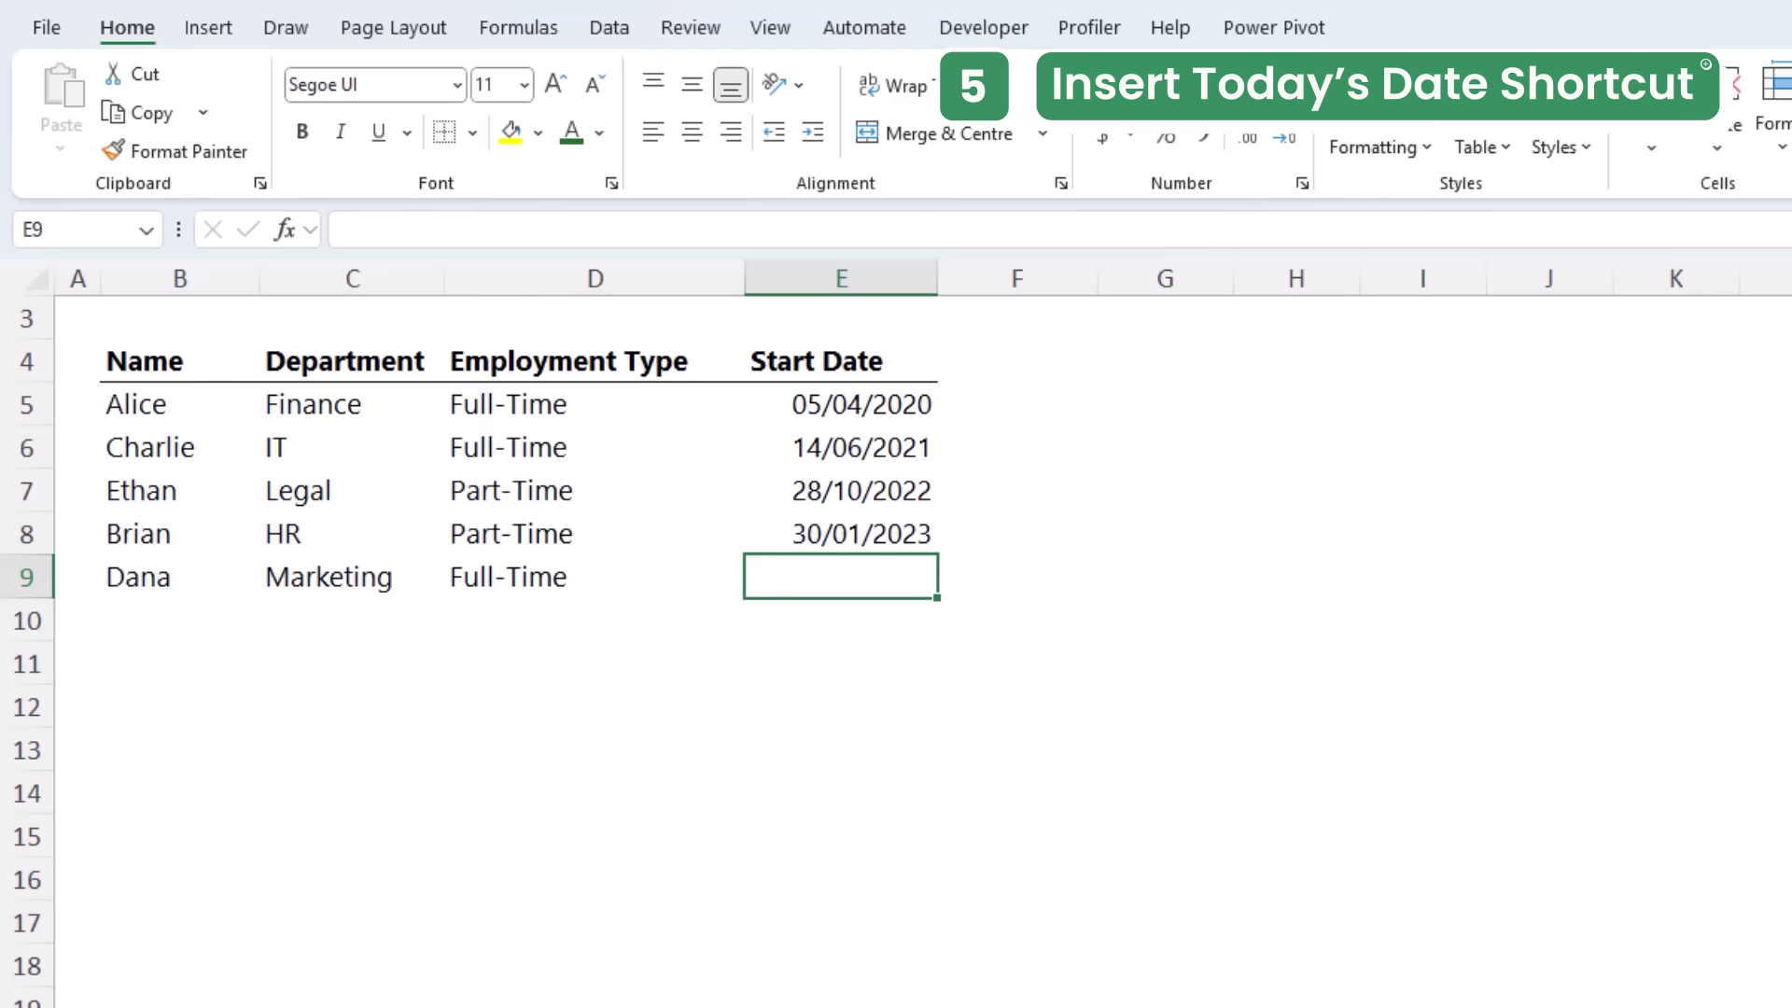
Step: Replace the half-typed 7/5/ in E9 with today's date, 07/05/2025, using Ctrl+;
text(7/5/)
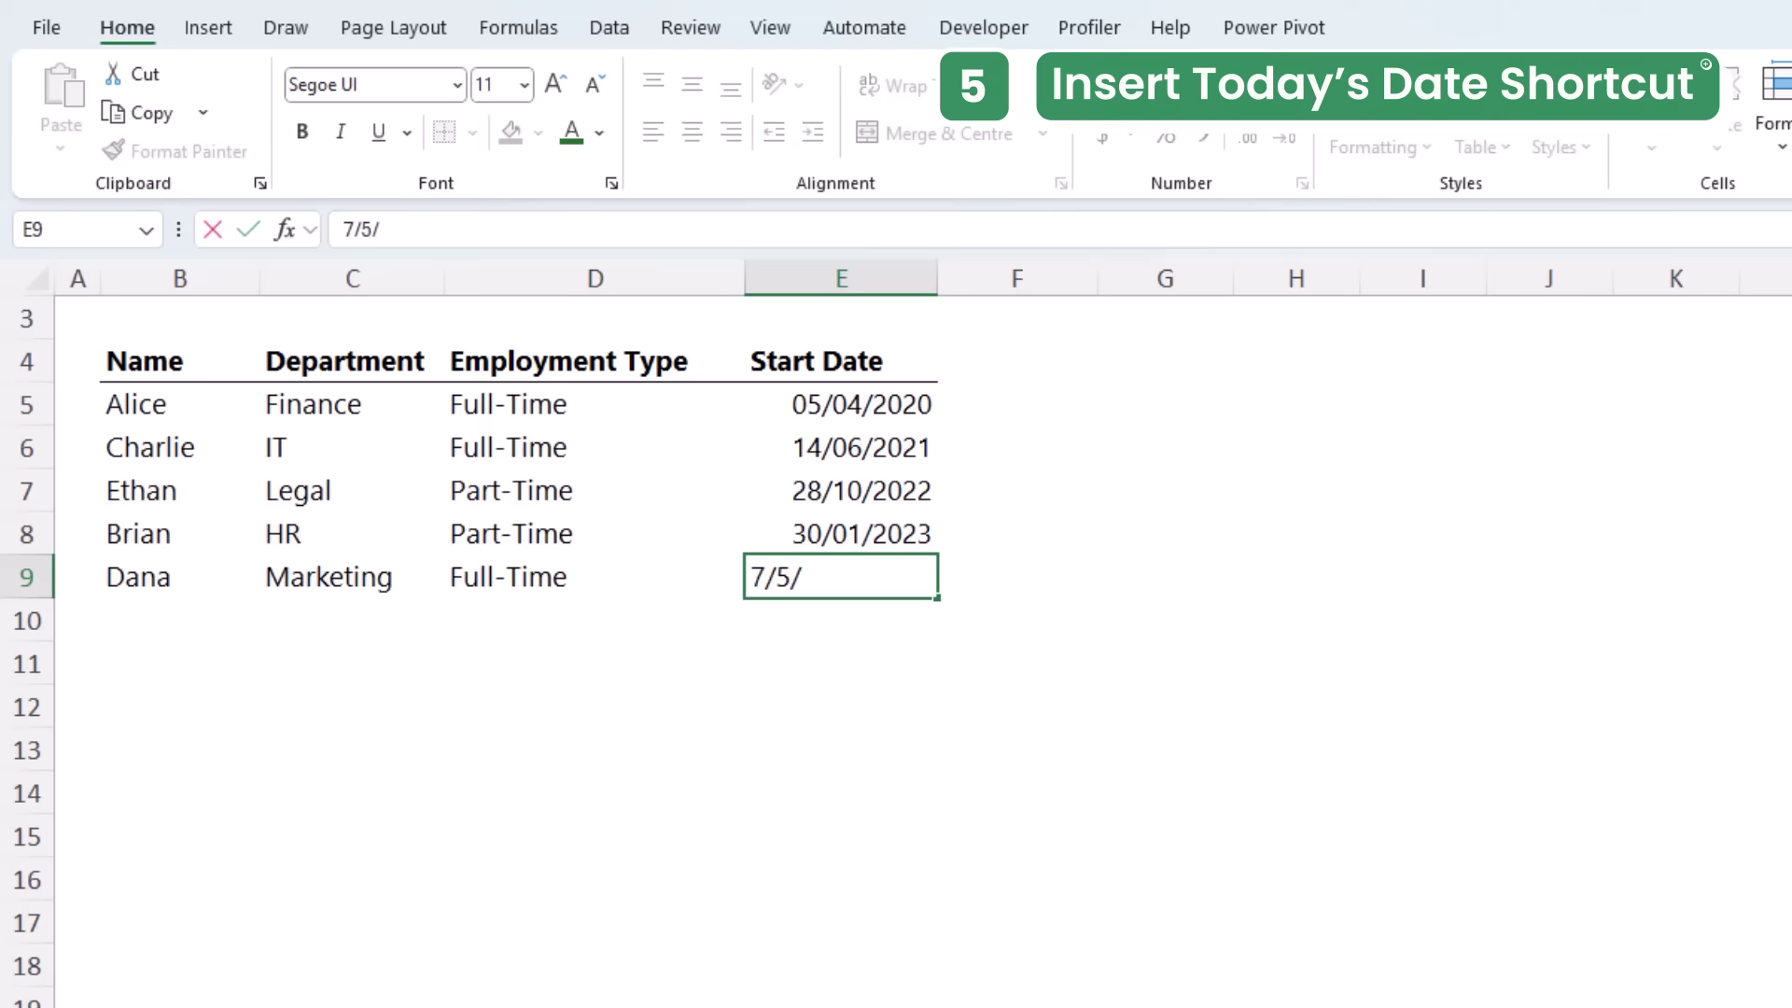
key(Escape)
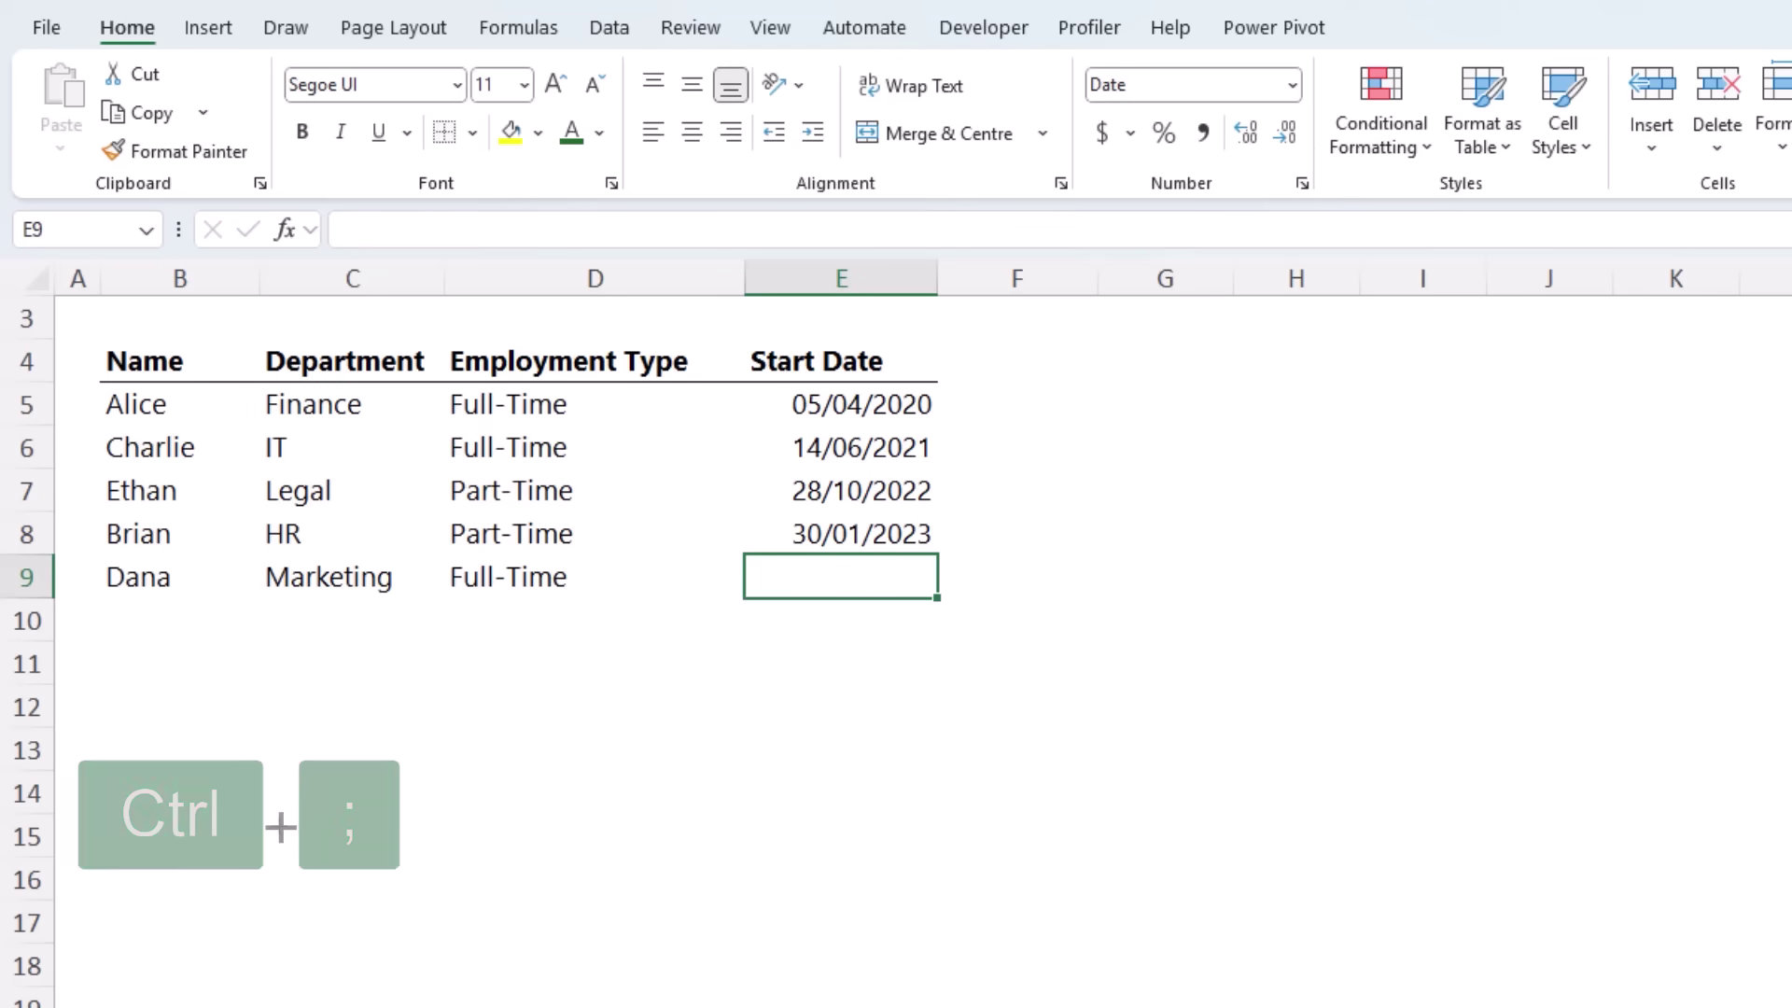
key(ctrl+semicolon)
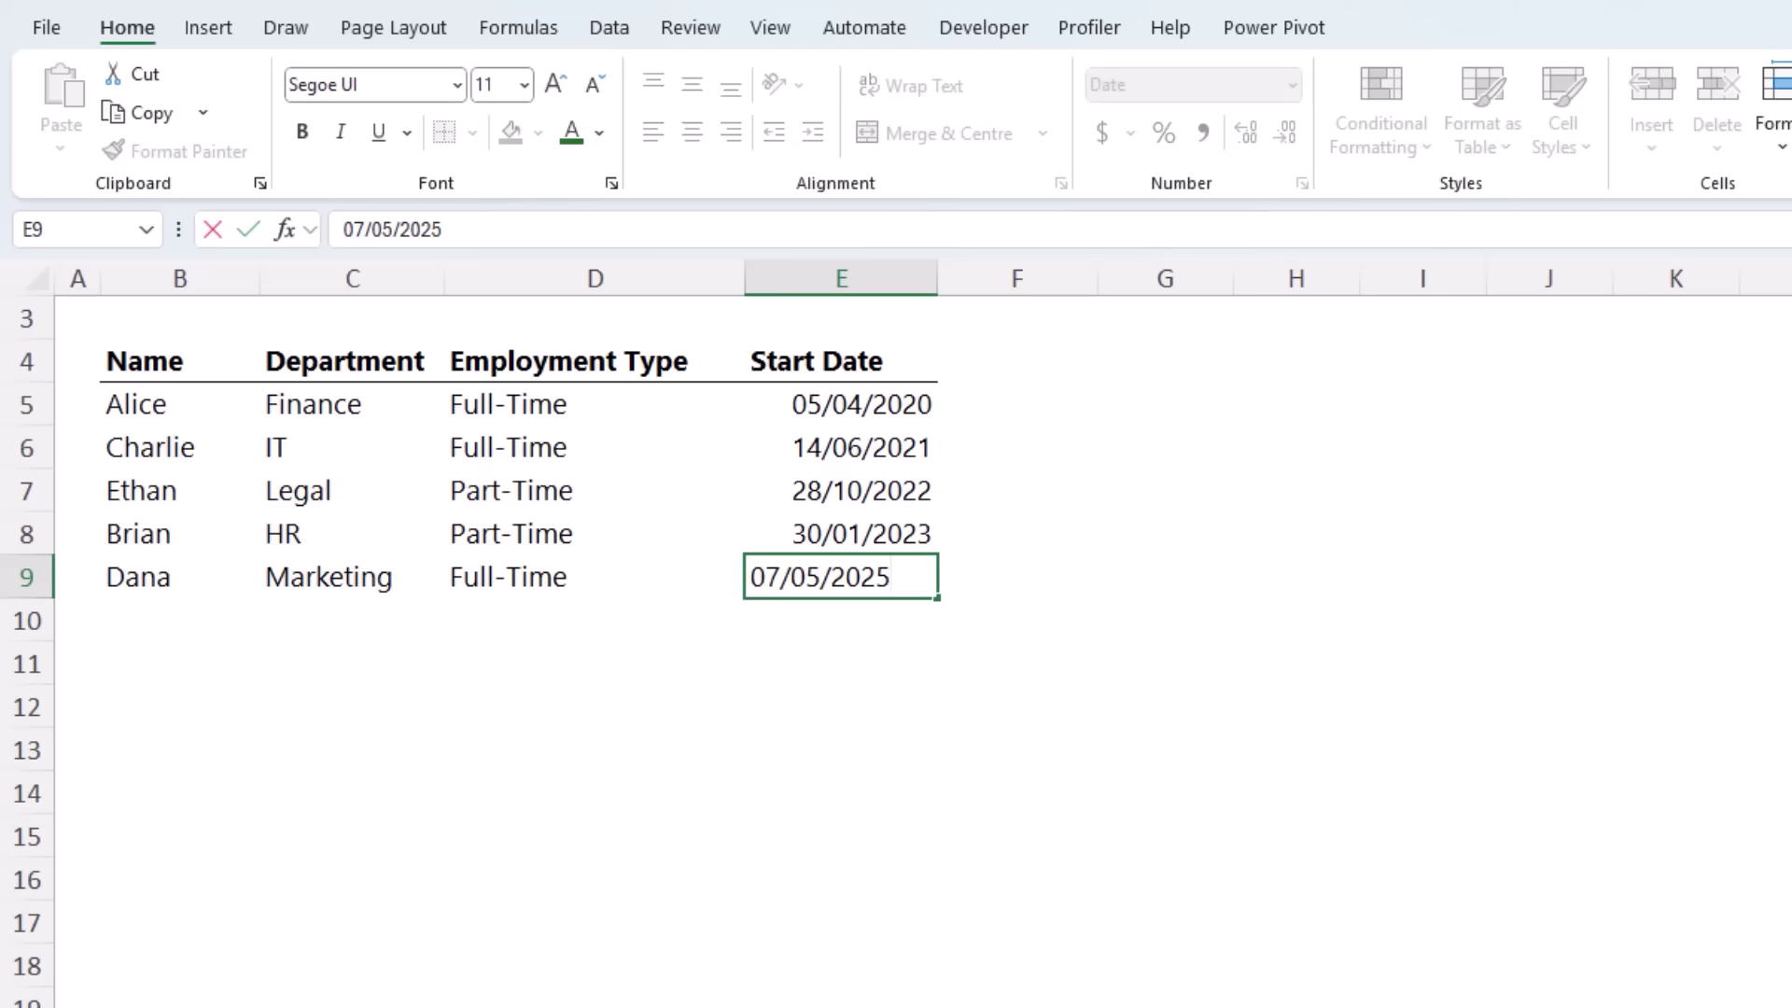
key(Return)
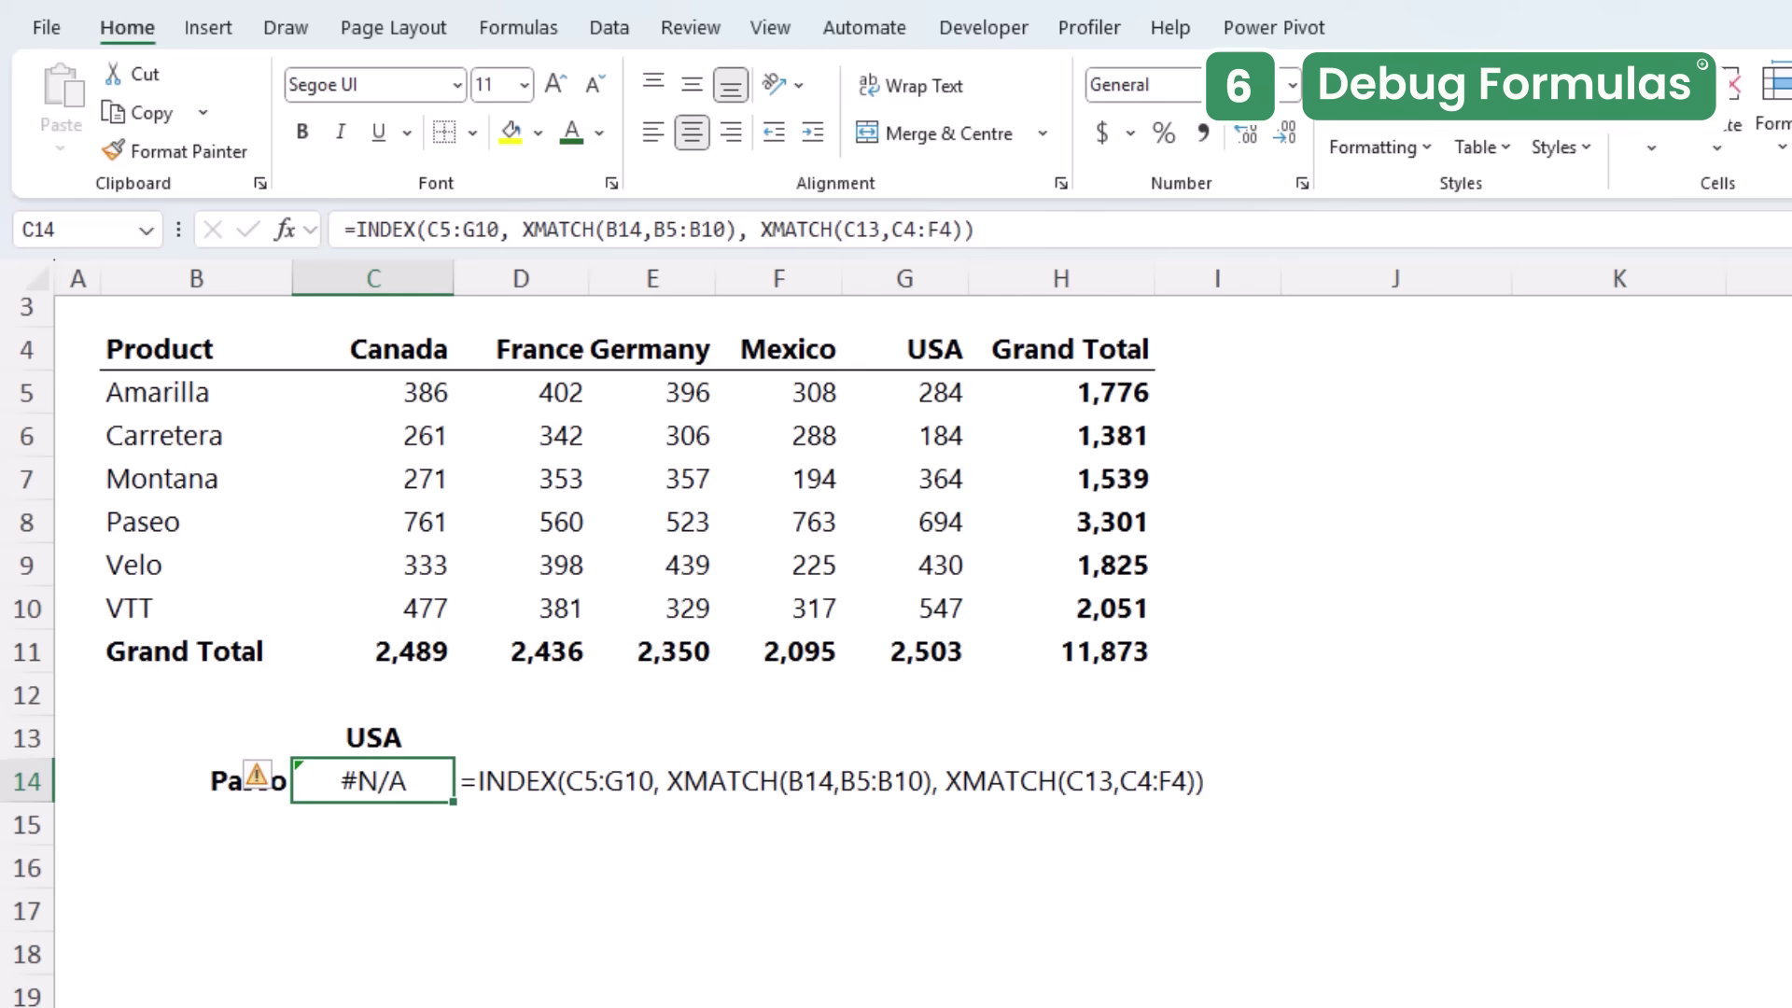
Step: Open C14's INDEX/XMATCH formula and select its row_num, column_num and array arguments in turn
double_click(457, 230)
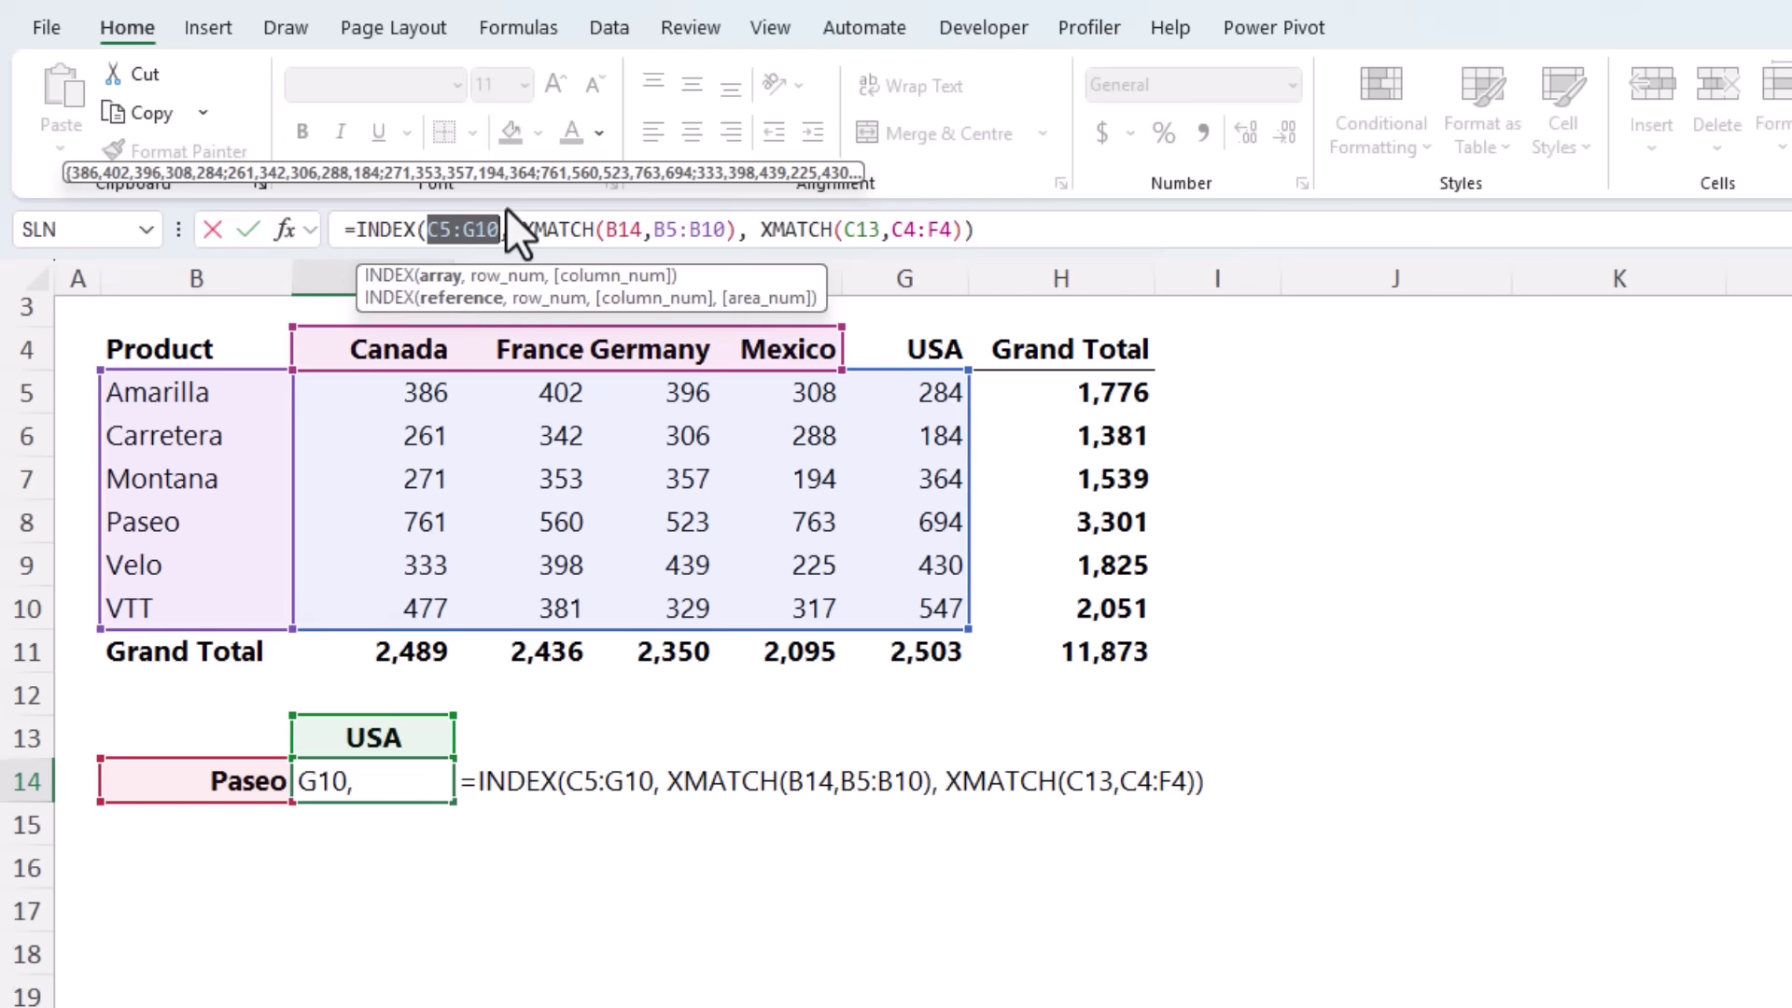
click(506, 277)
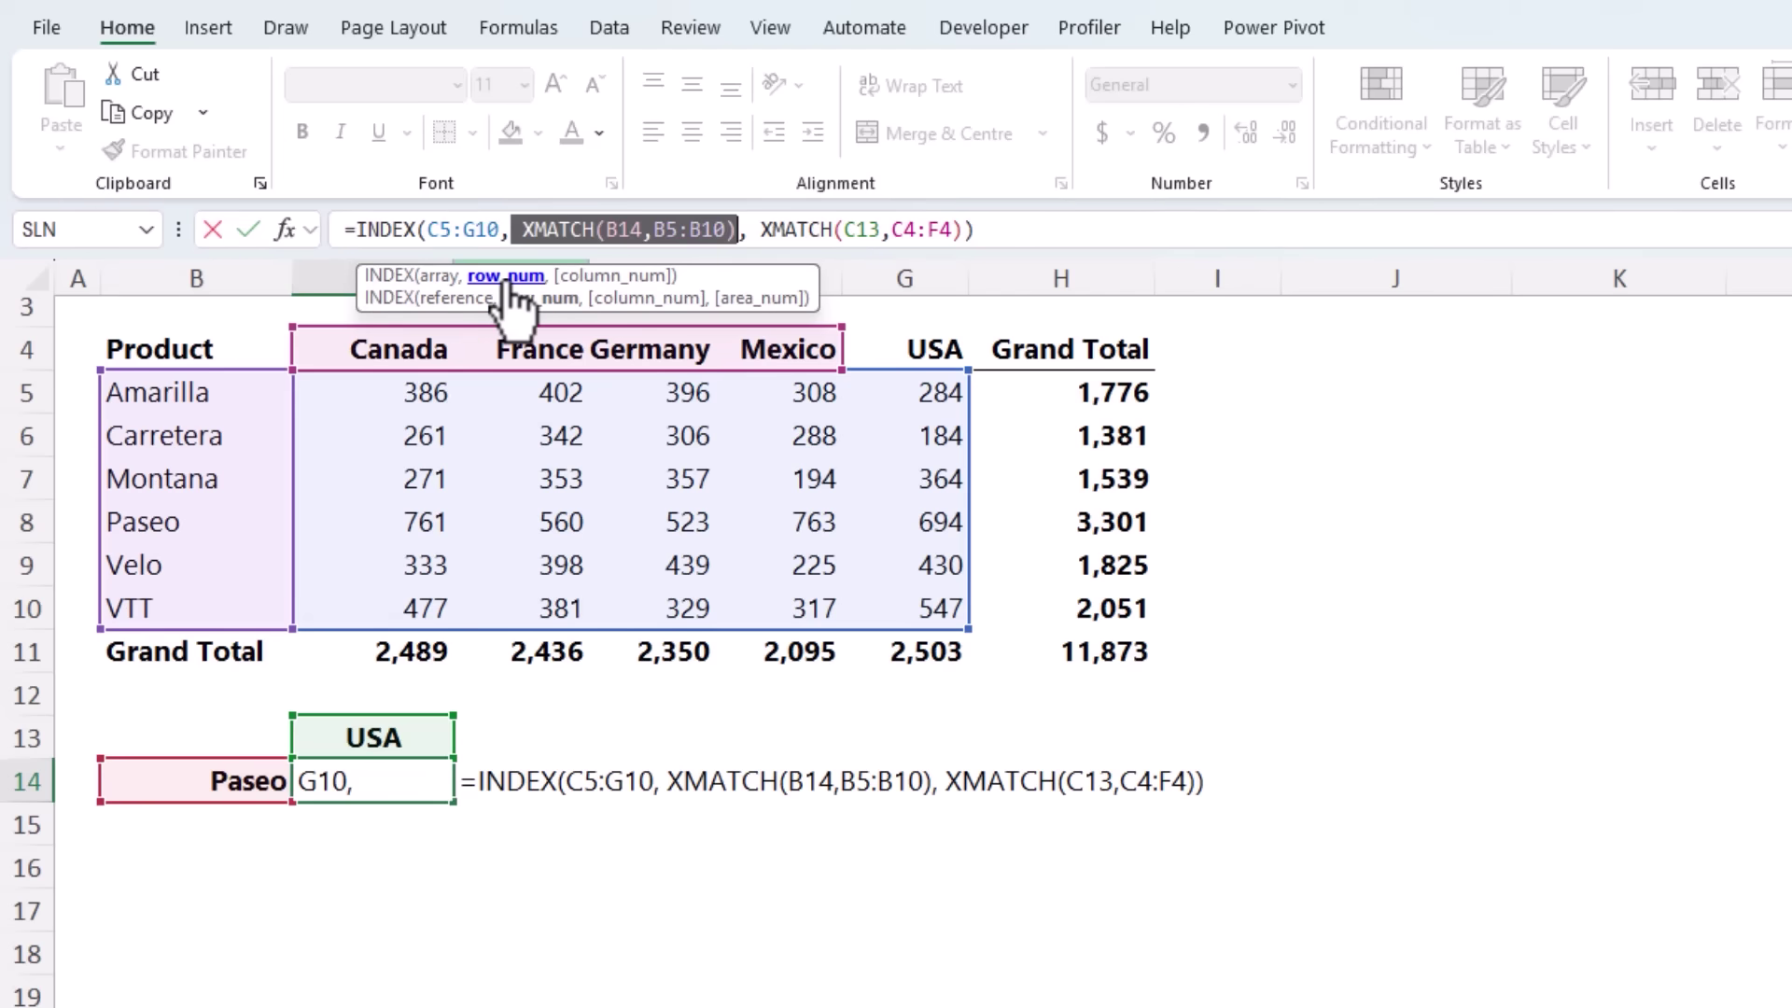
click(611, 277)
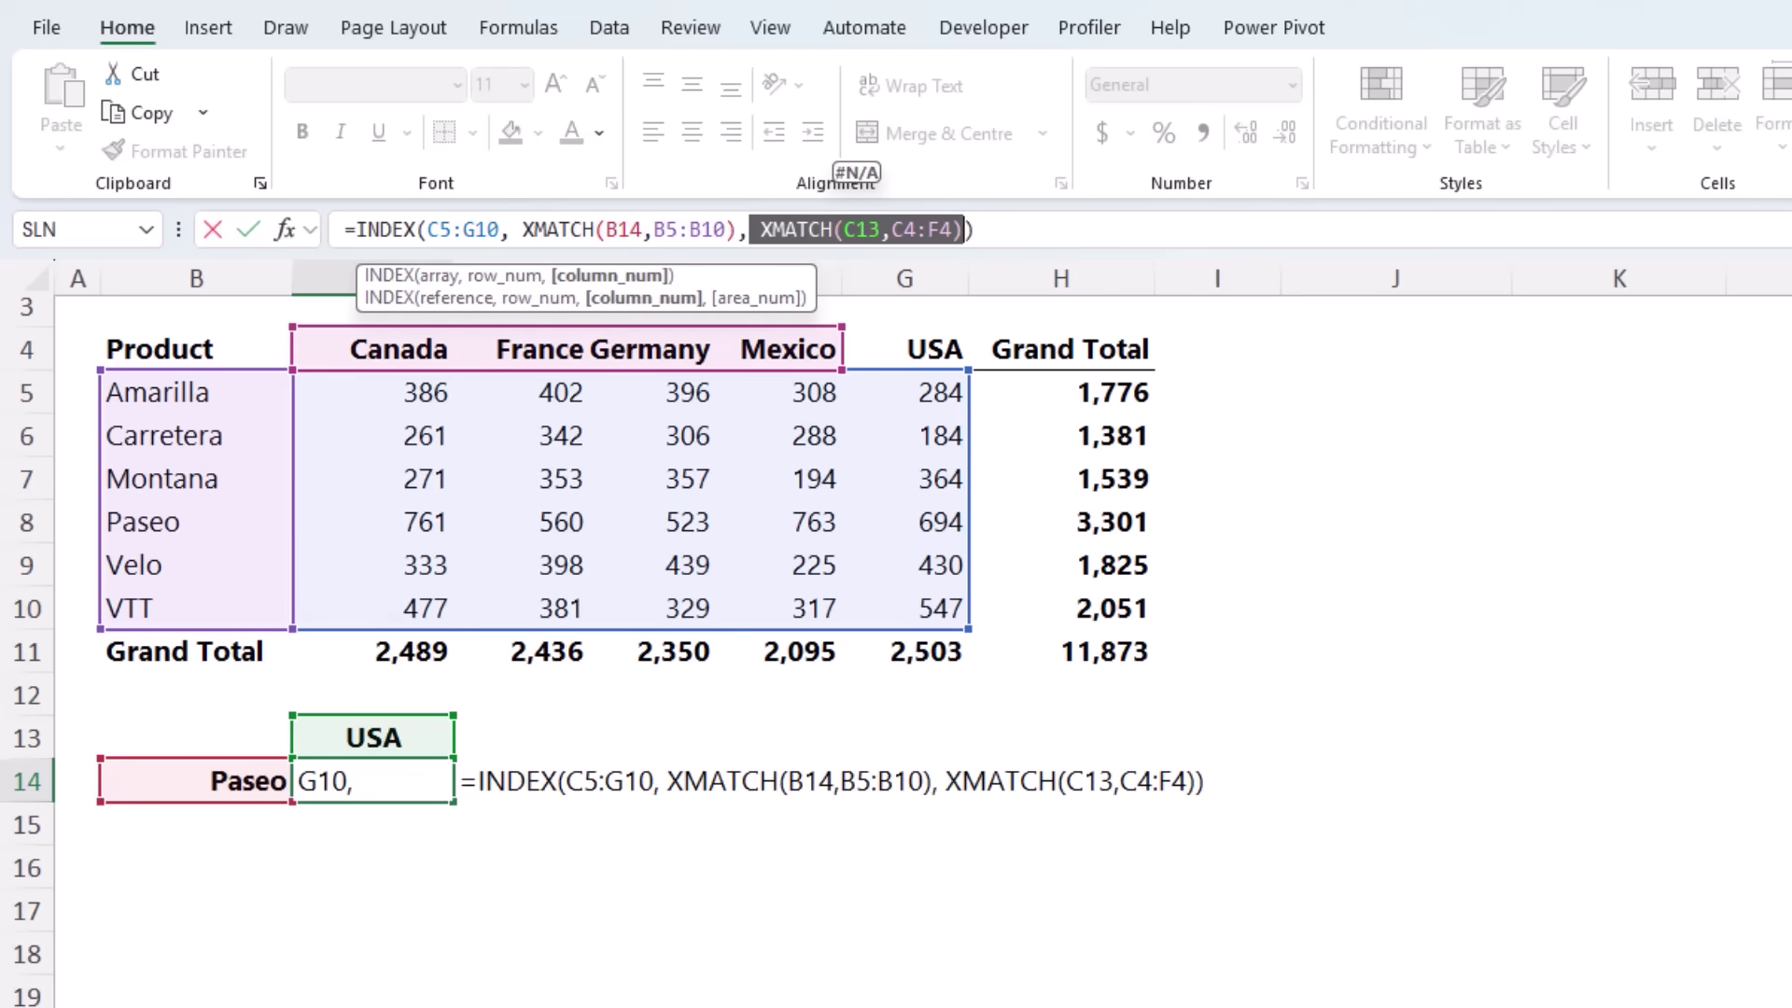
click(440, 276)
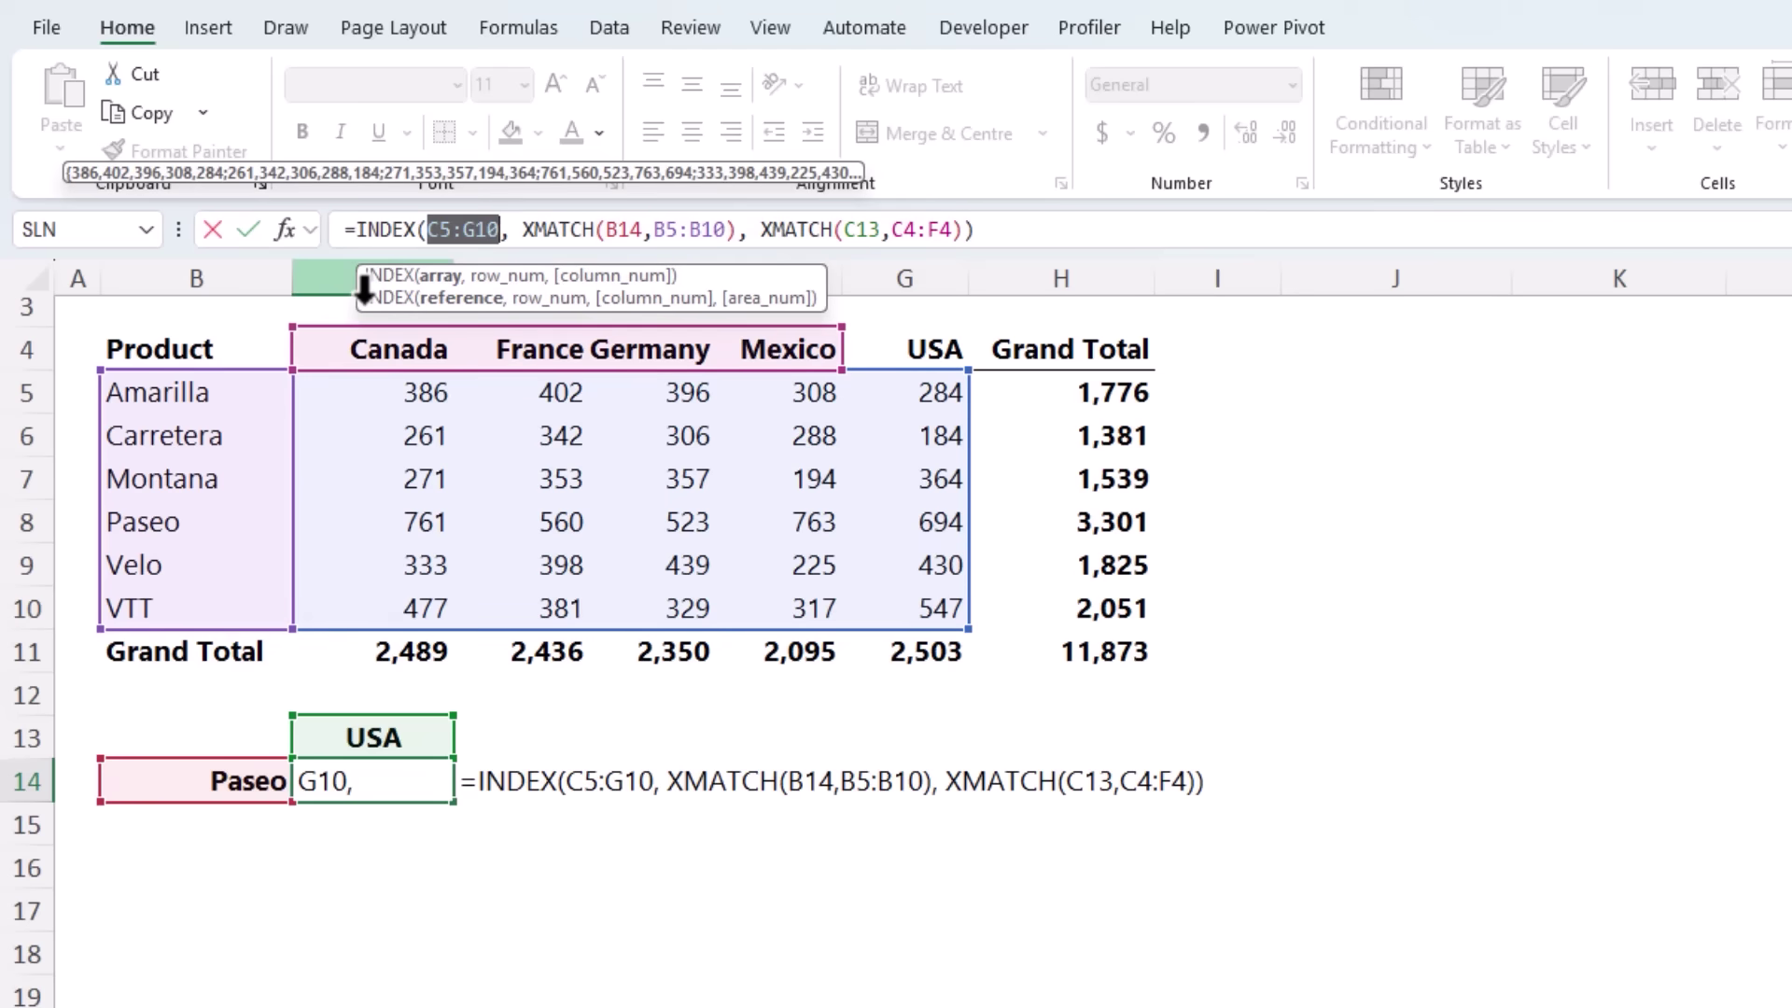
Step: Evaluate C5:G10 and B14 (Paseo) with F9, undo each, and exit without changes
key(F9)
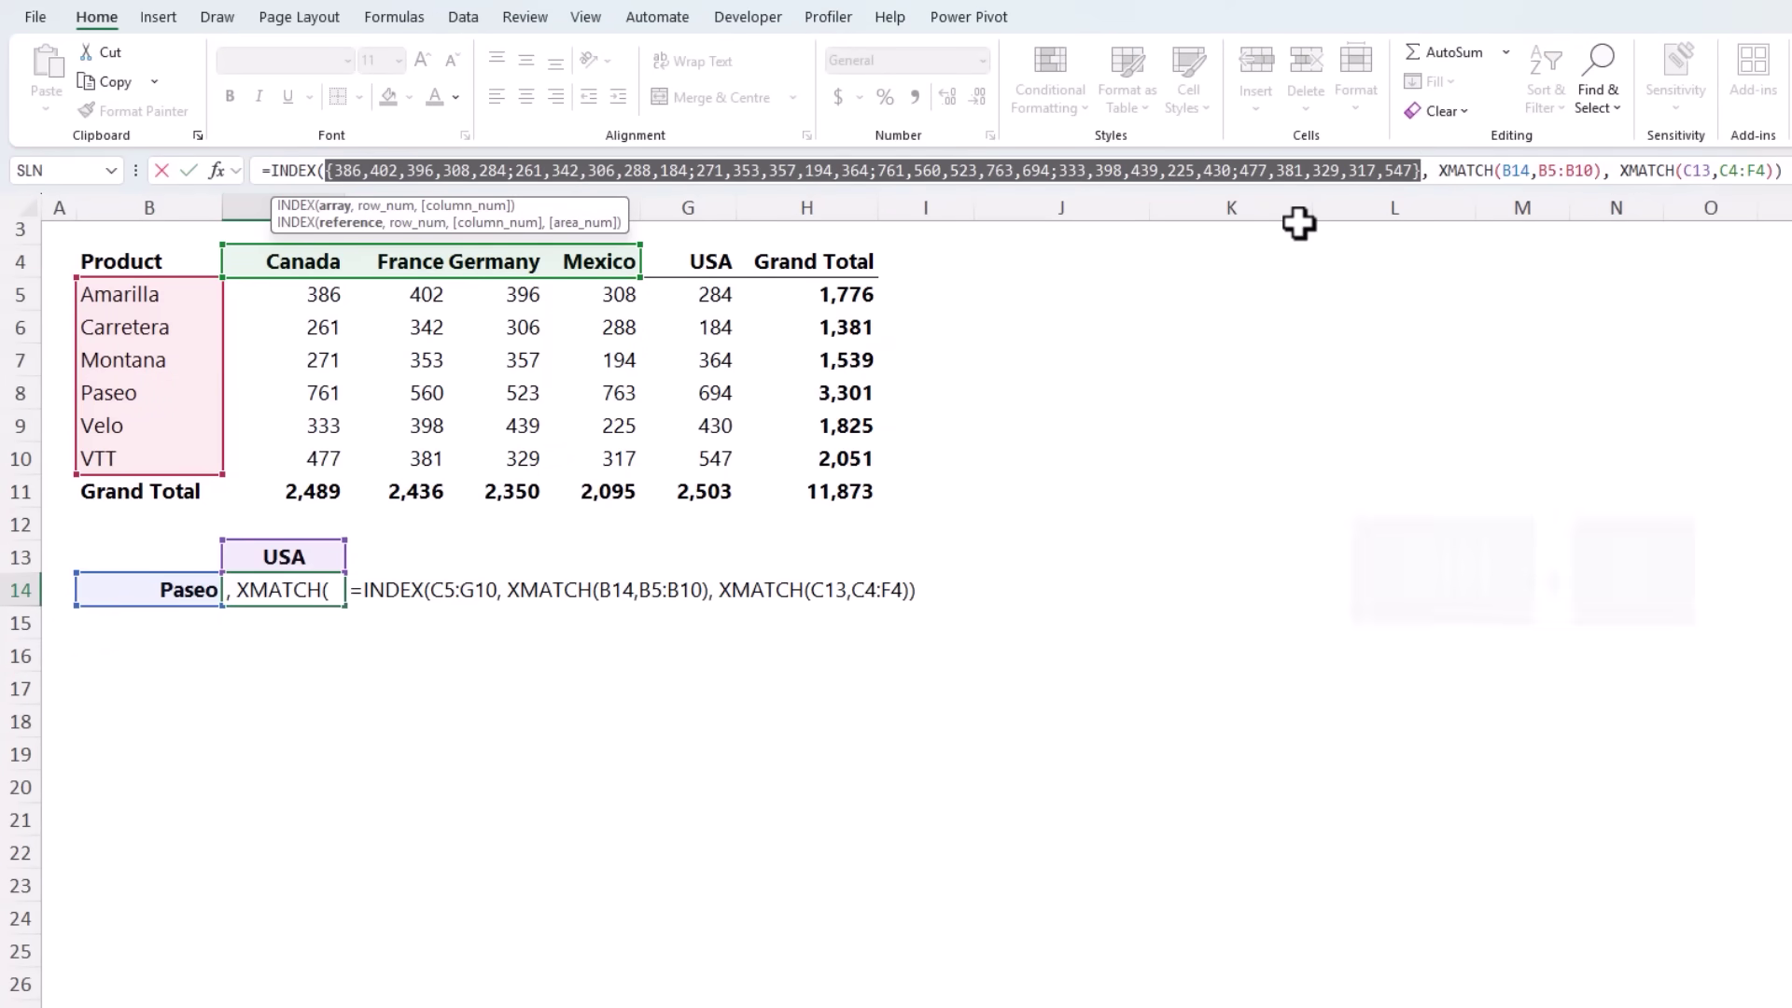
key(ctrl+z)
double_click(474, 170)
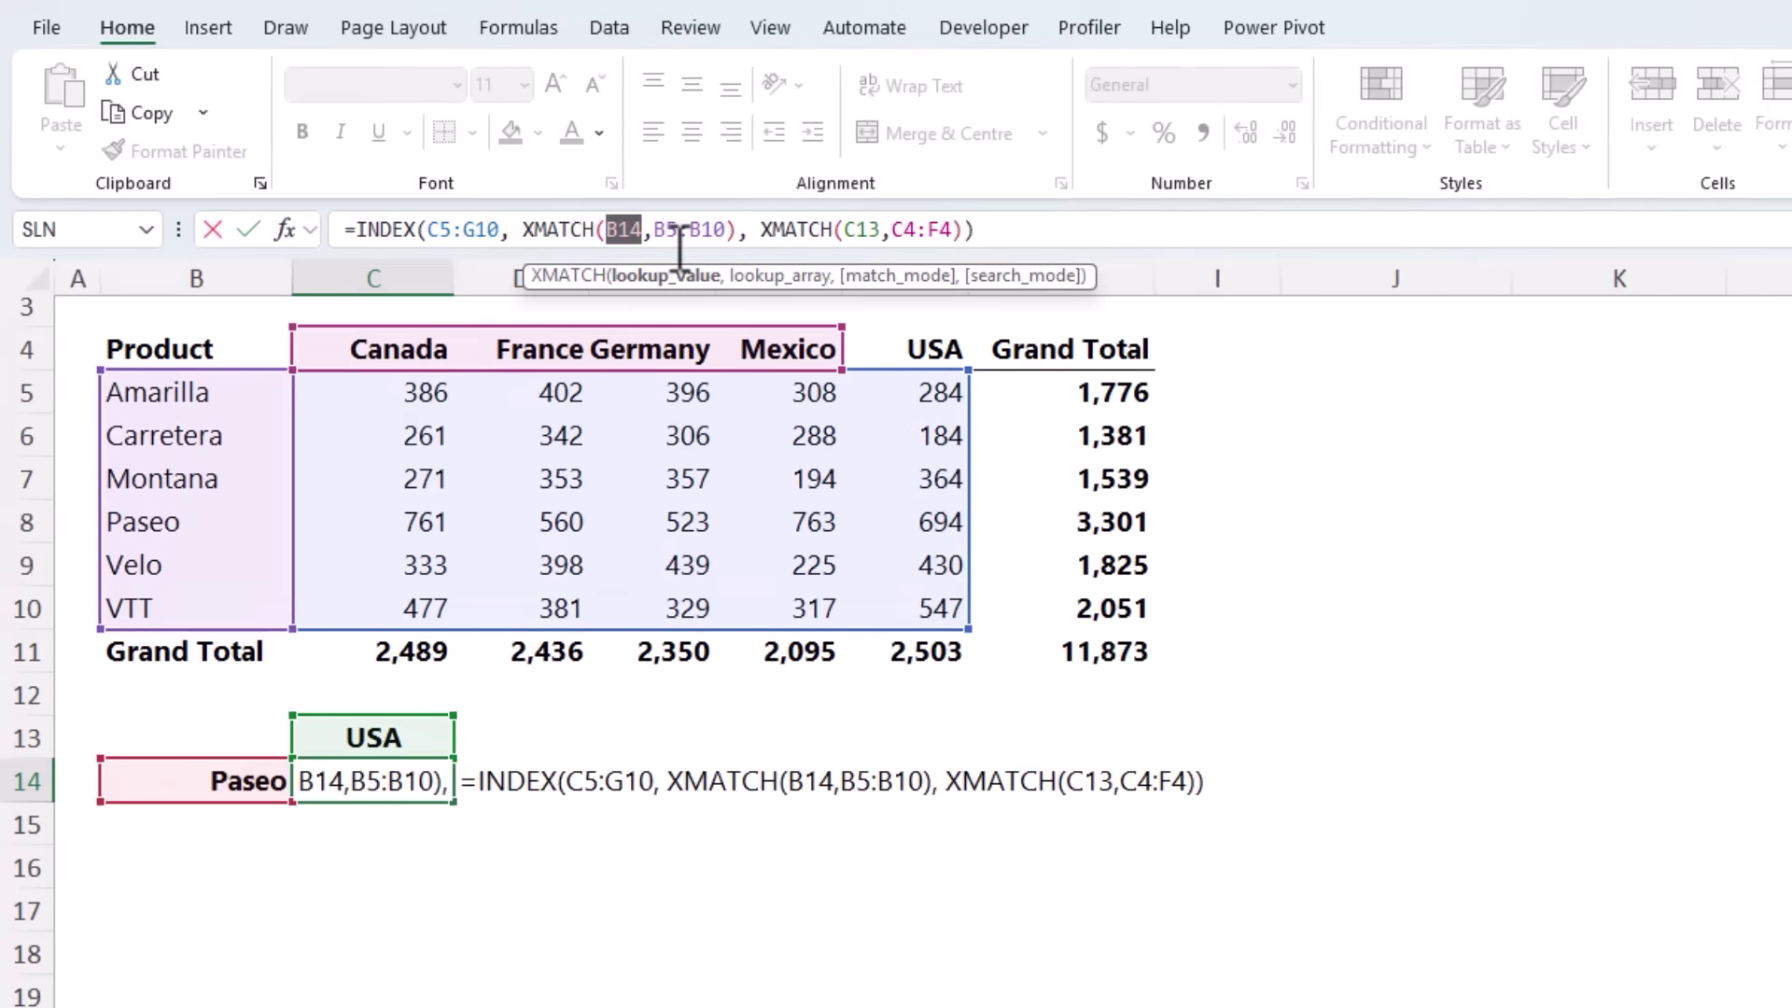
key(F9)
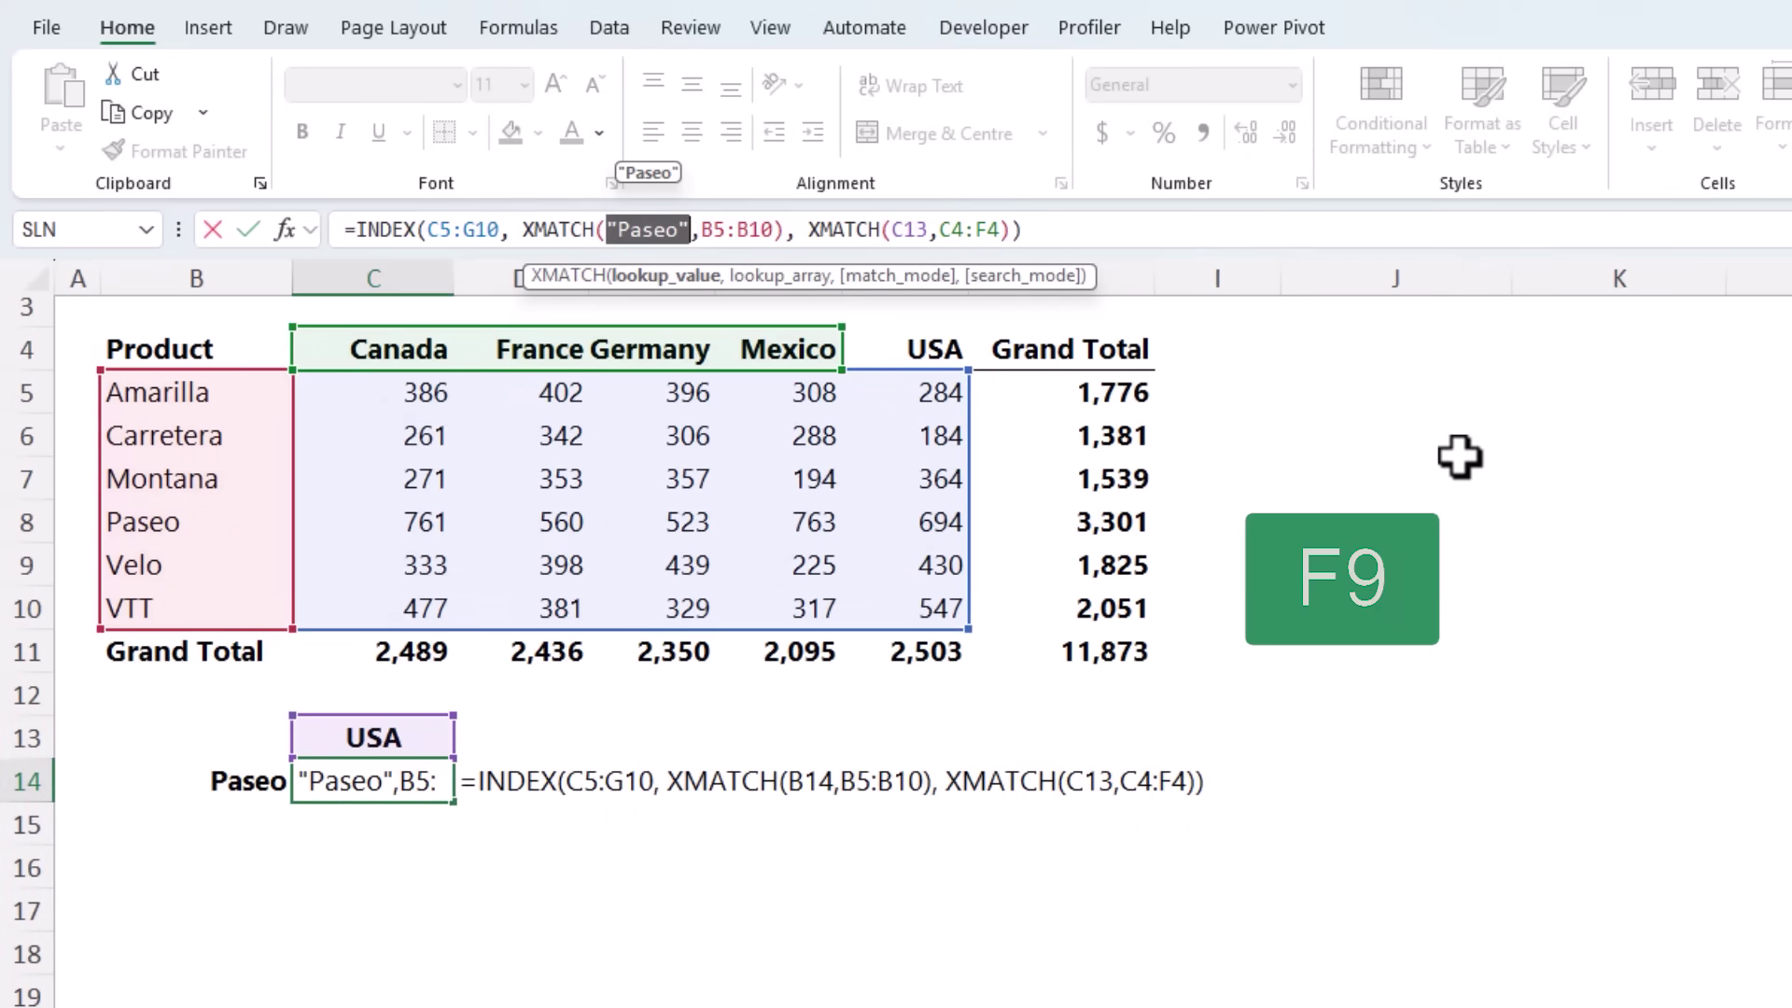
key(ctrl+z)
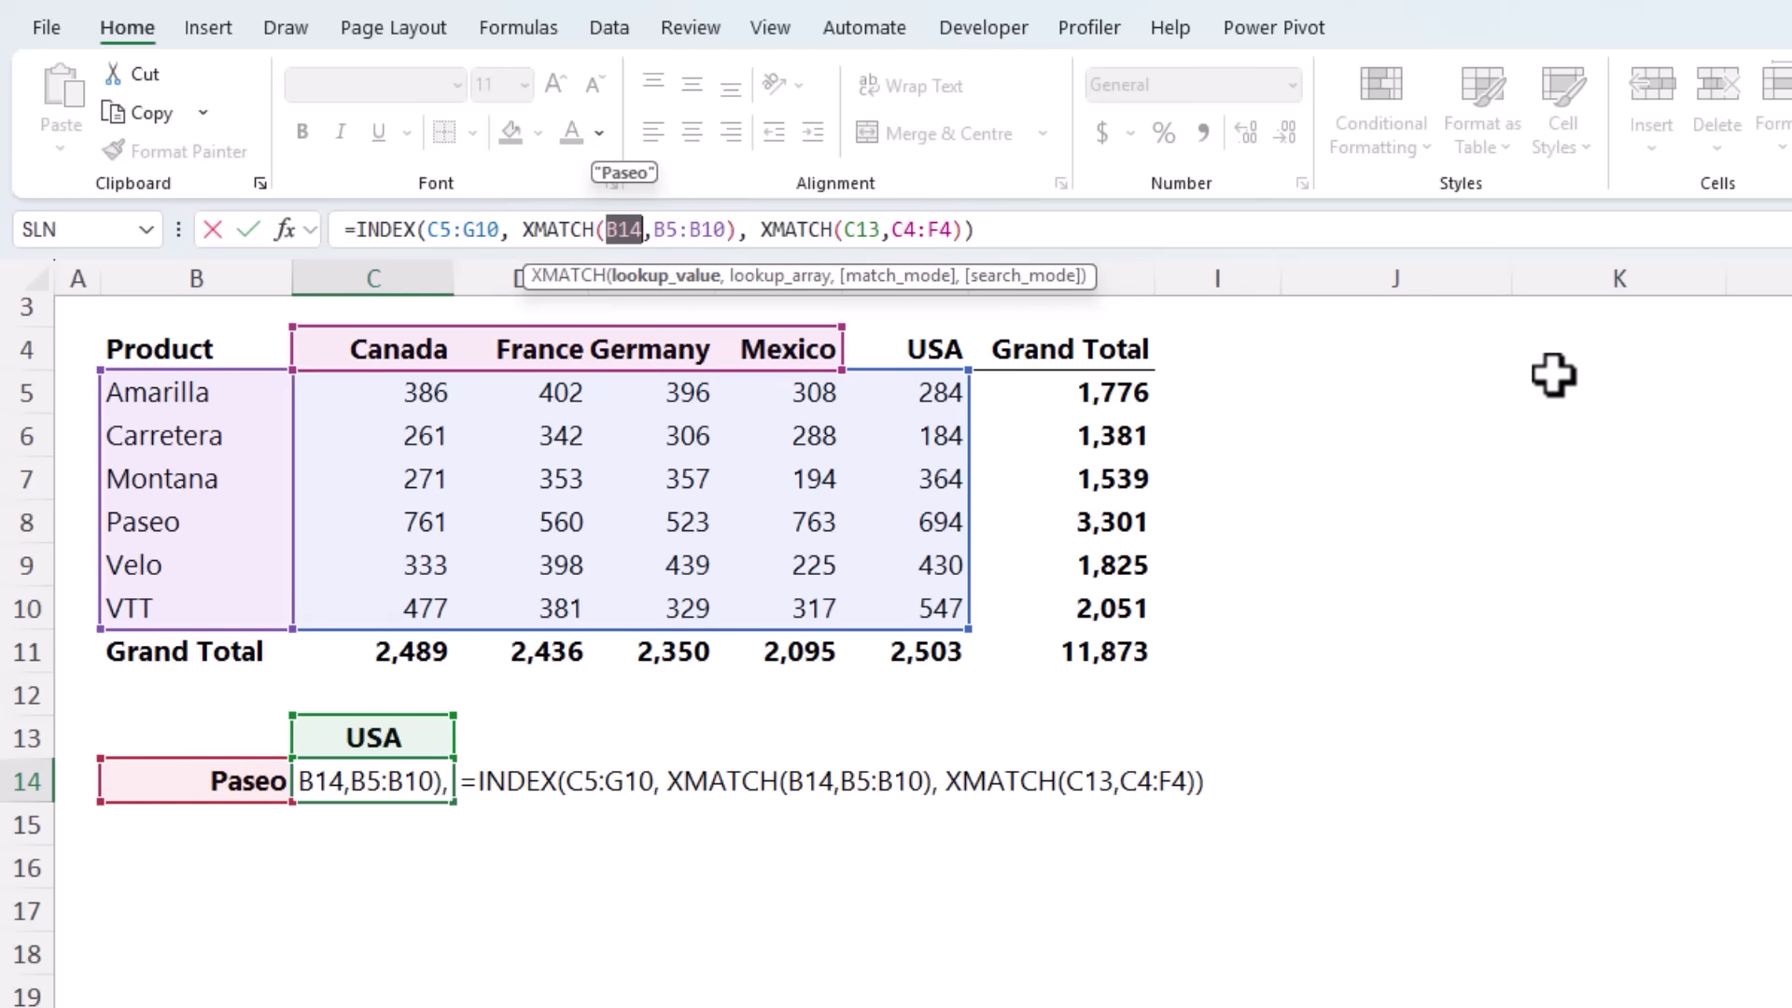
key(Escape)
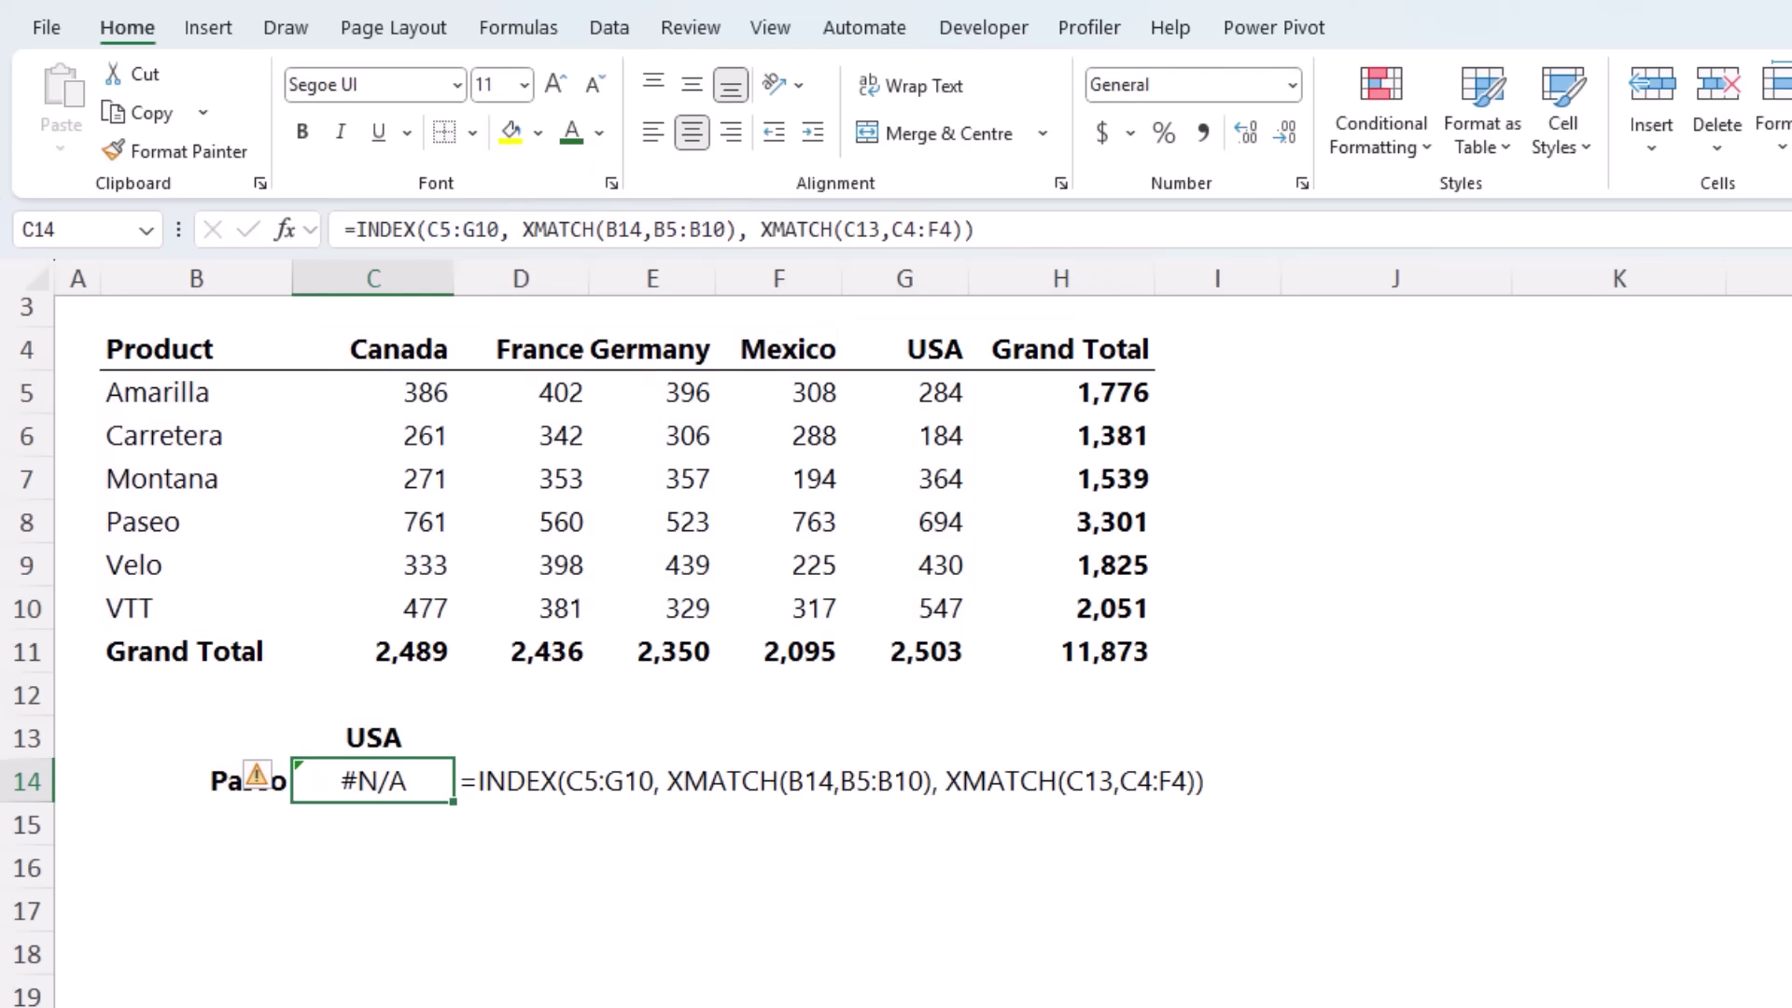
Step: Widen C14's column lookup from C4:F4 to C4:G4 so it returns 694
click(822, 228)
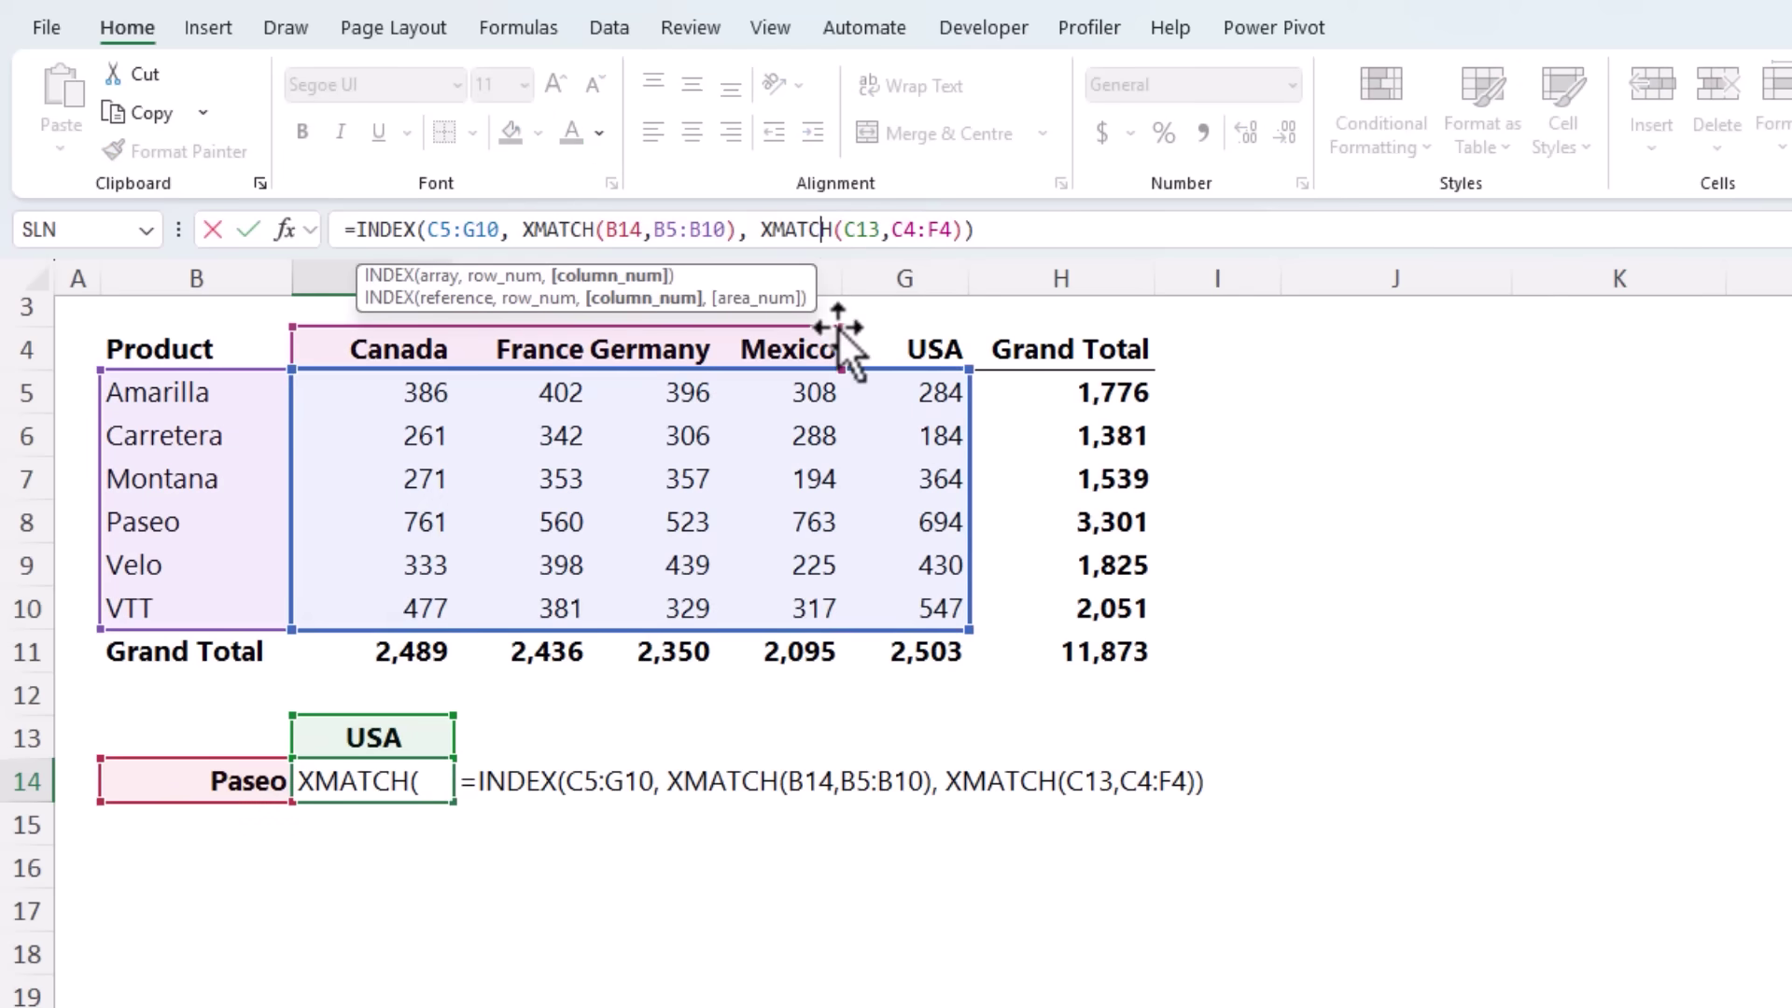
drag(840, 325, 935, 321)
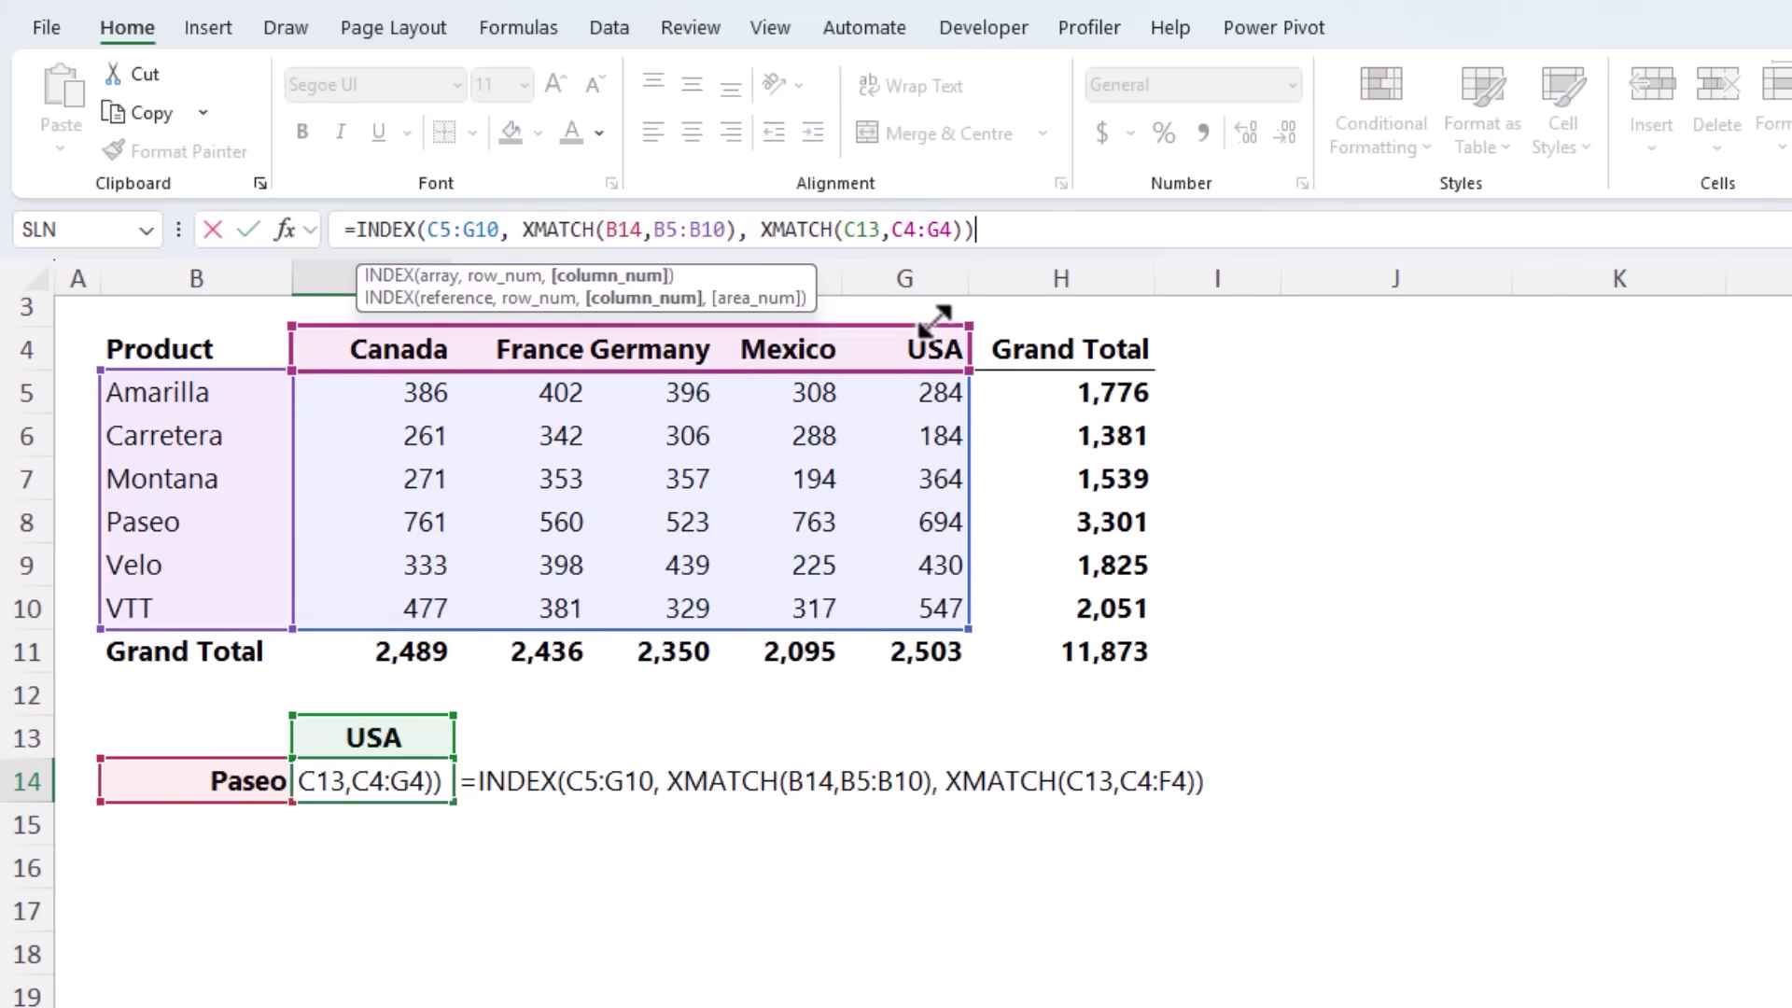
key(Return)
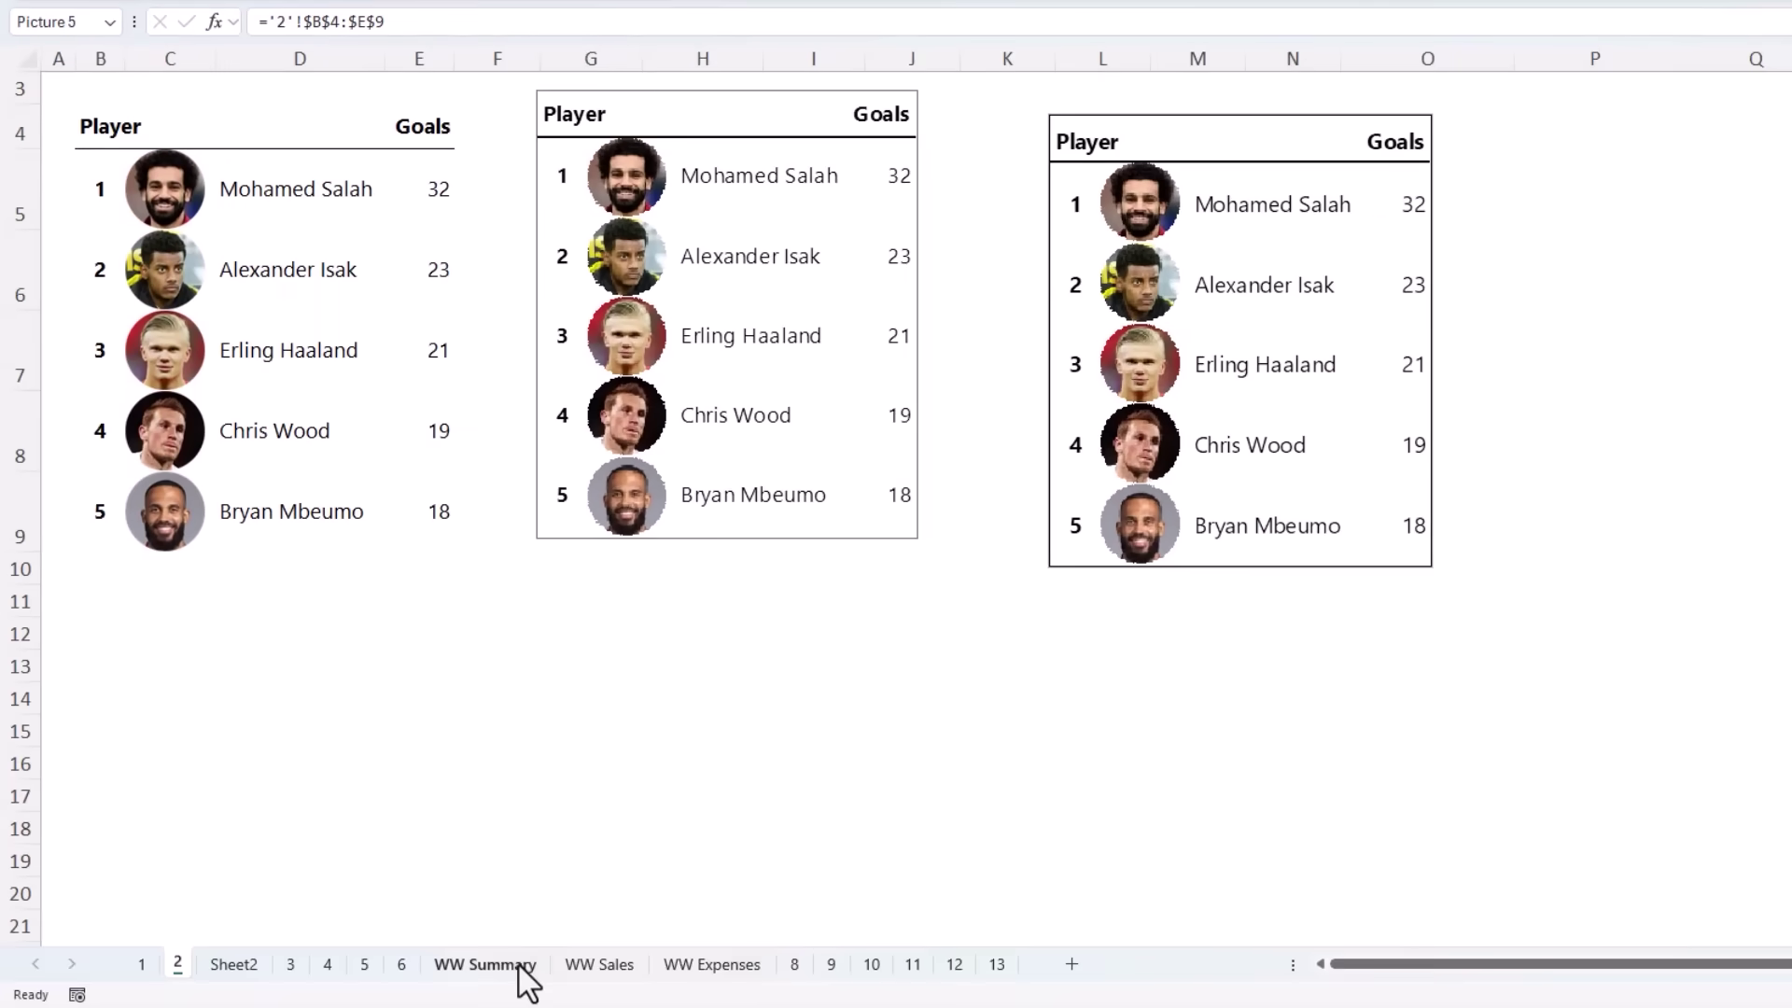
Step: Browse the WW Summary, Sales and Expenses sheets, then select B7 on WW Summary and show Formulas
click(519, 977)
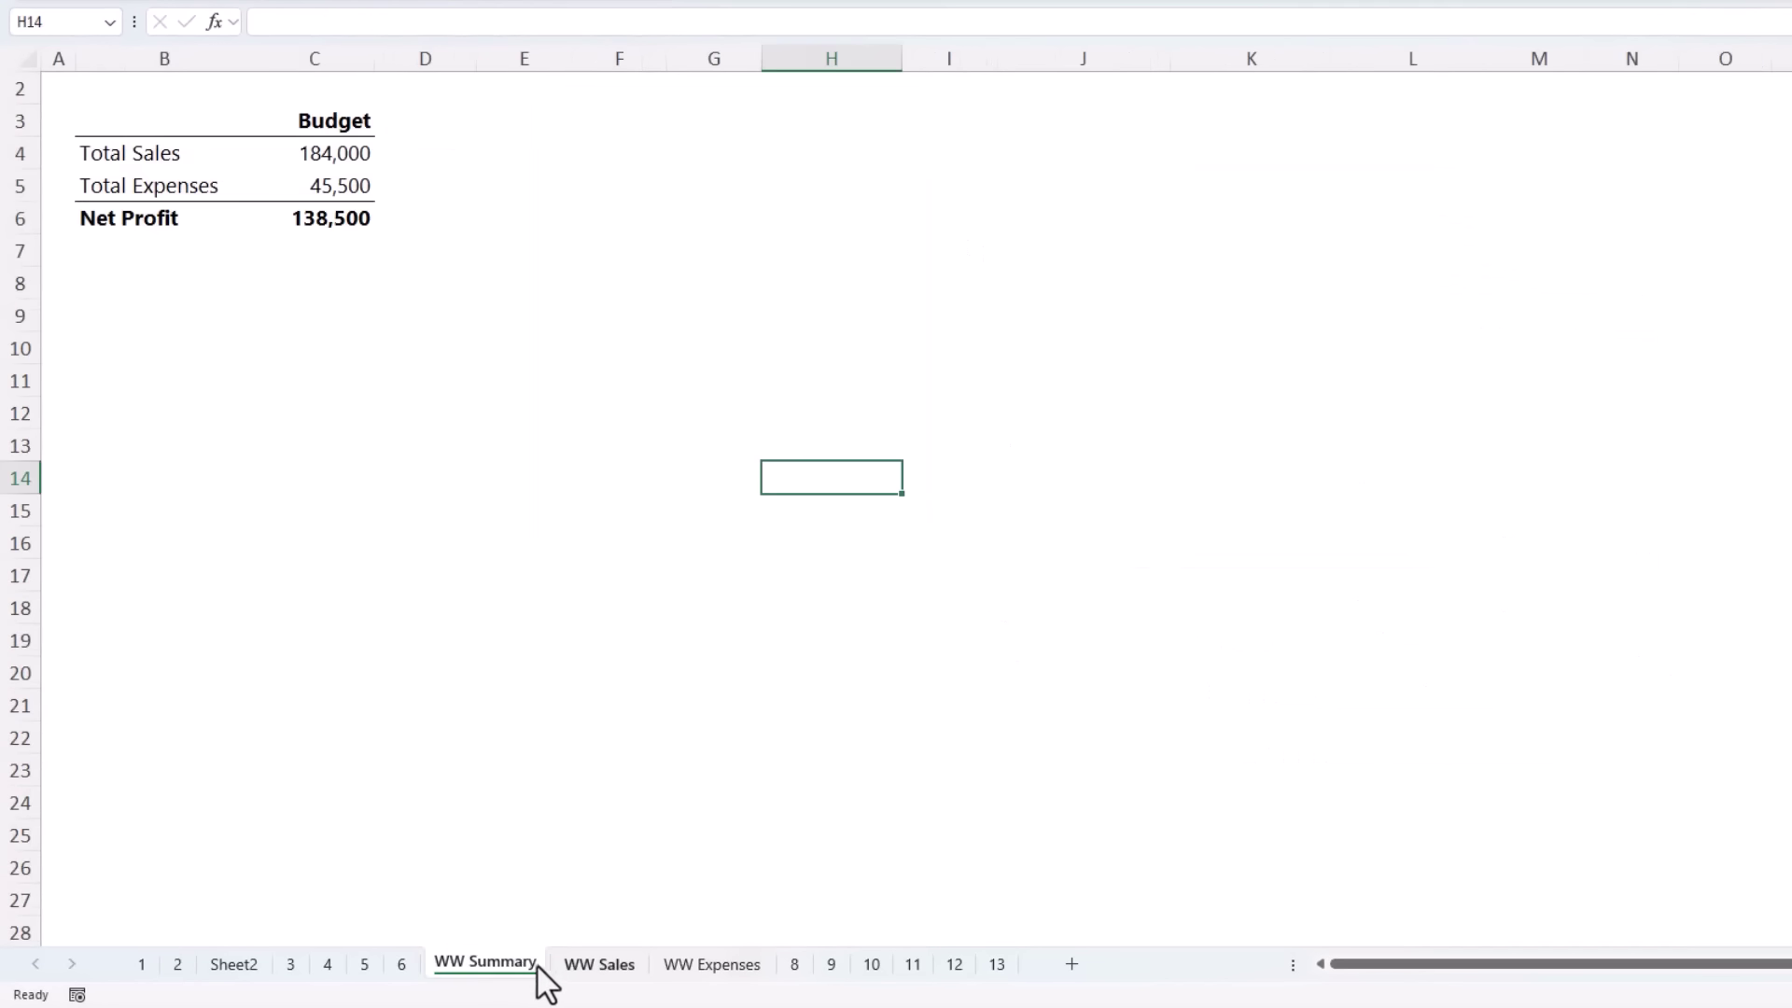
click(583, 967)
click(672, 967)
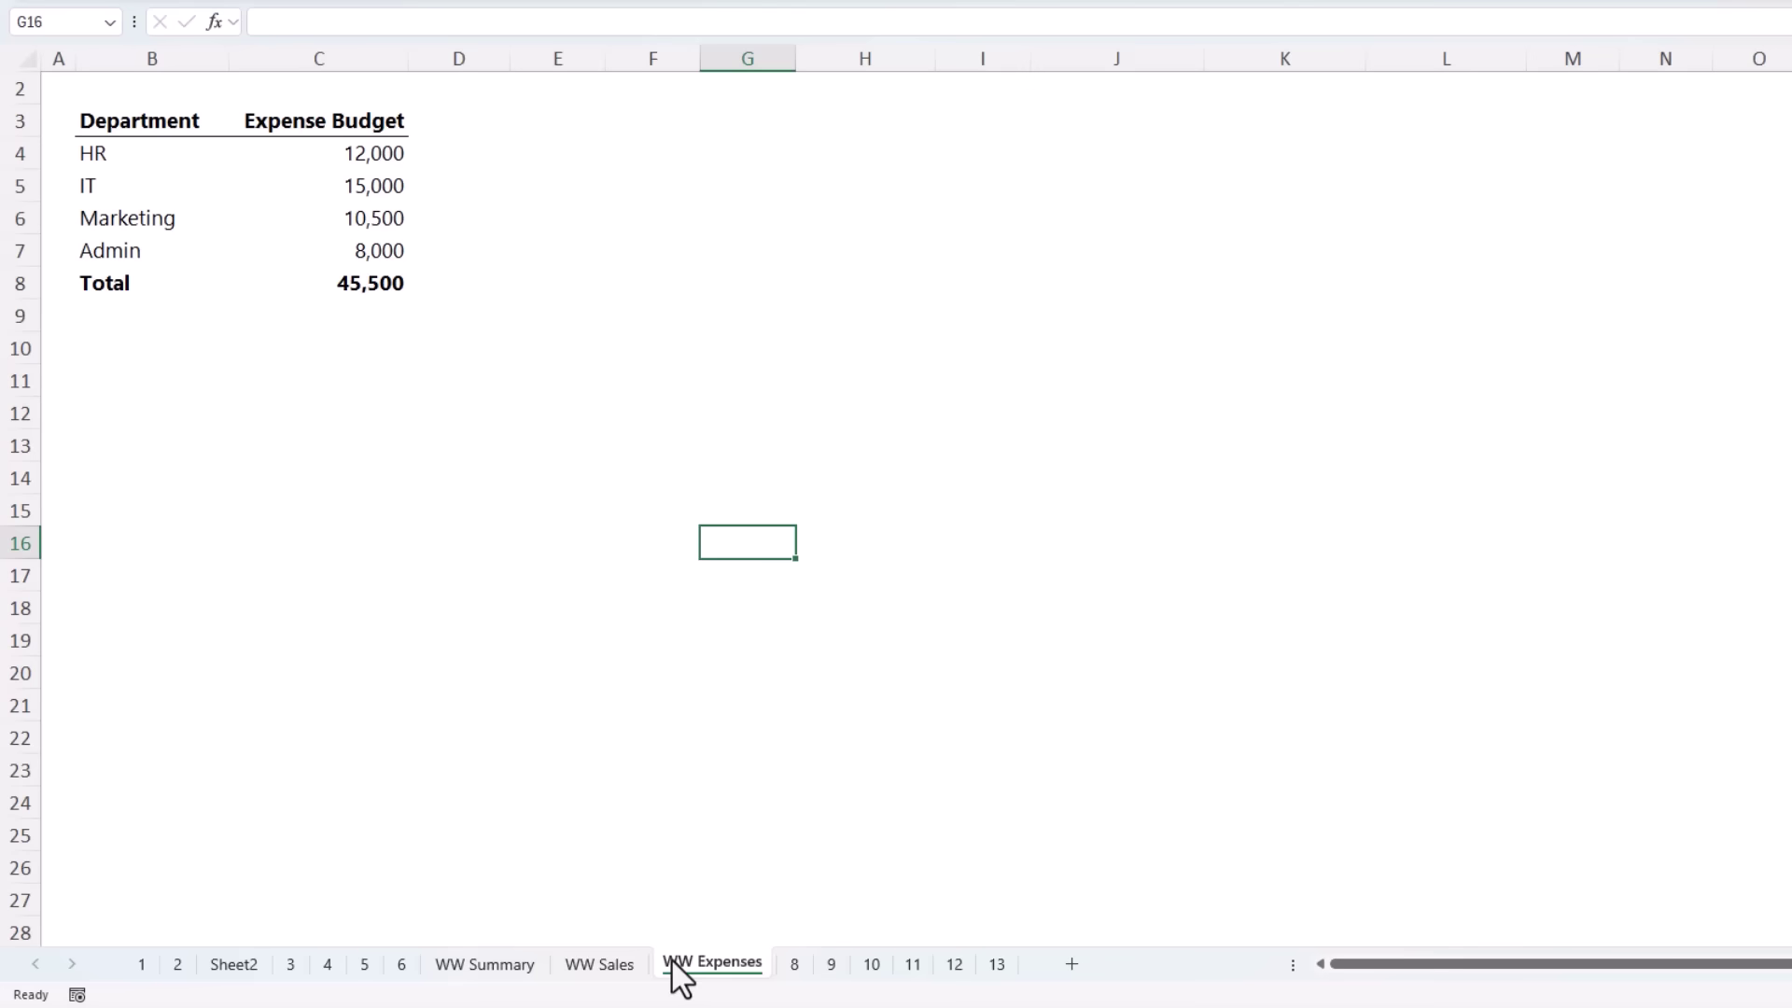
key(ctrl+Page_Up)
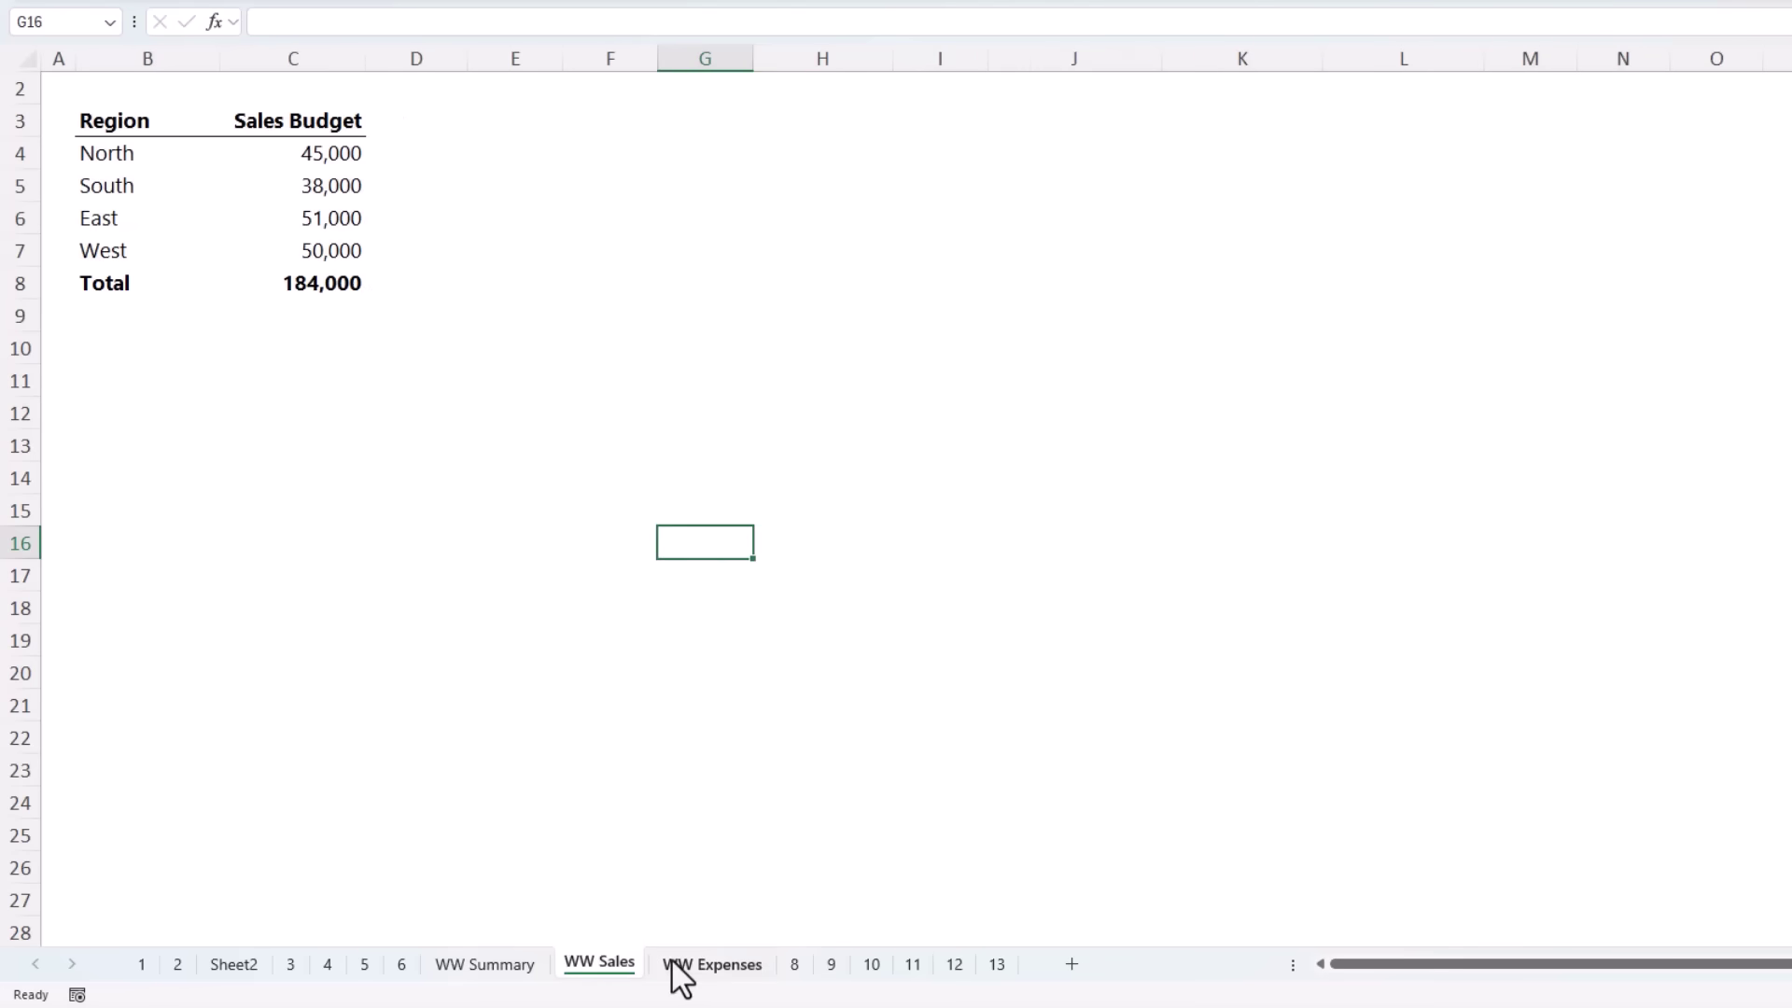
key(ctrl+Page_Up)
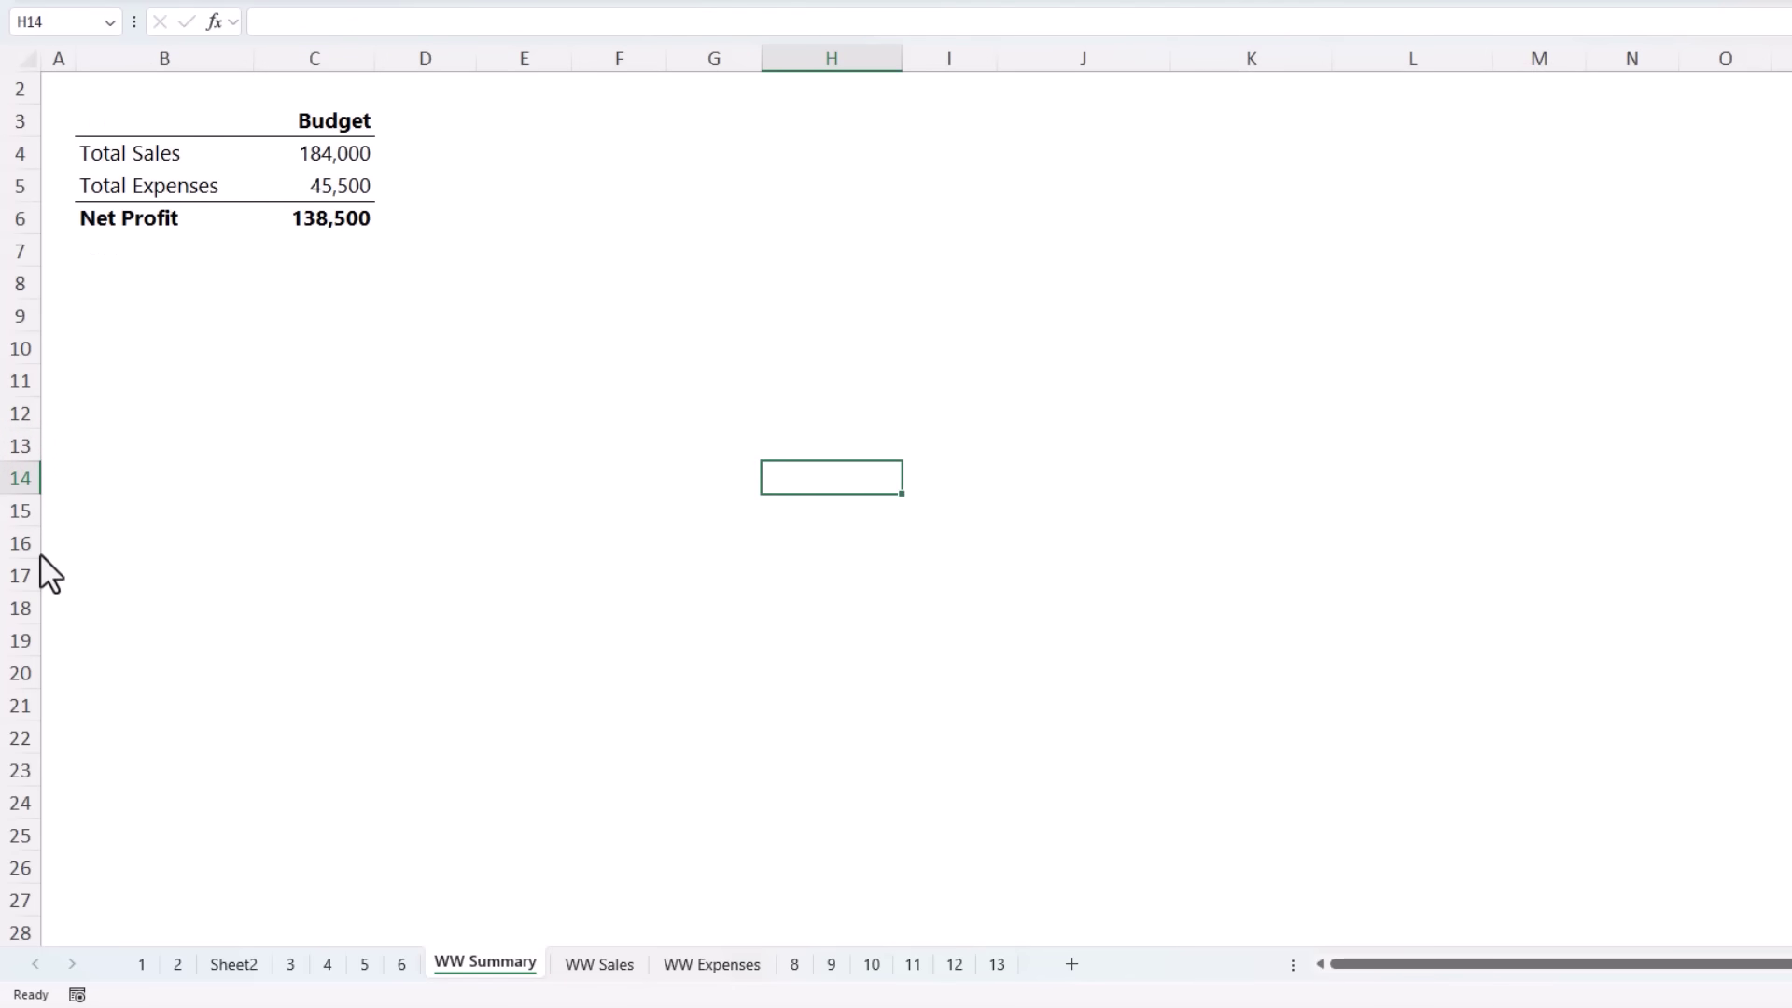
click(238, 261)
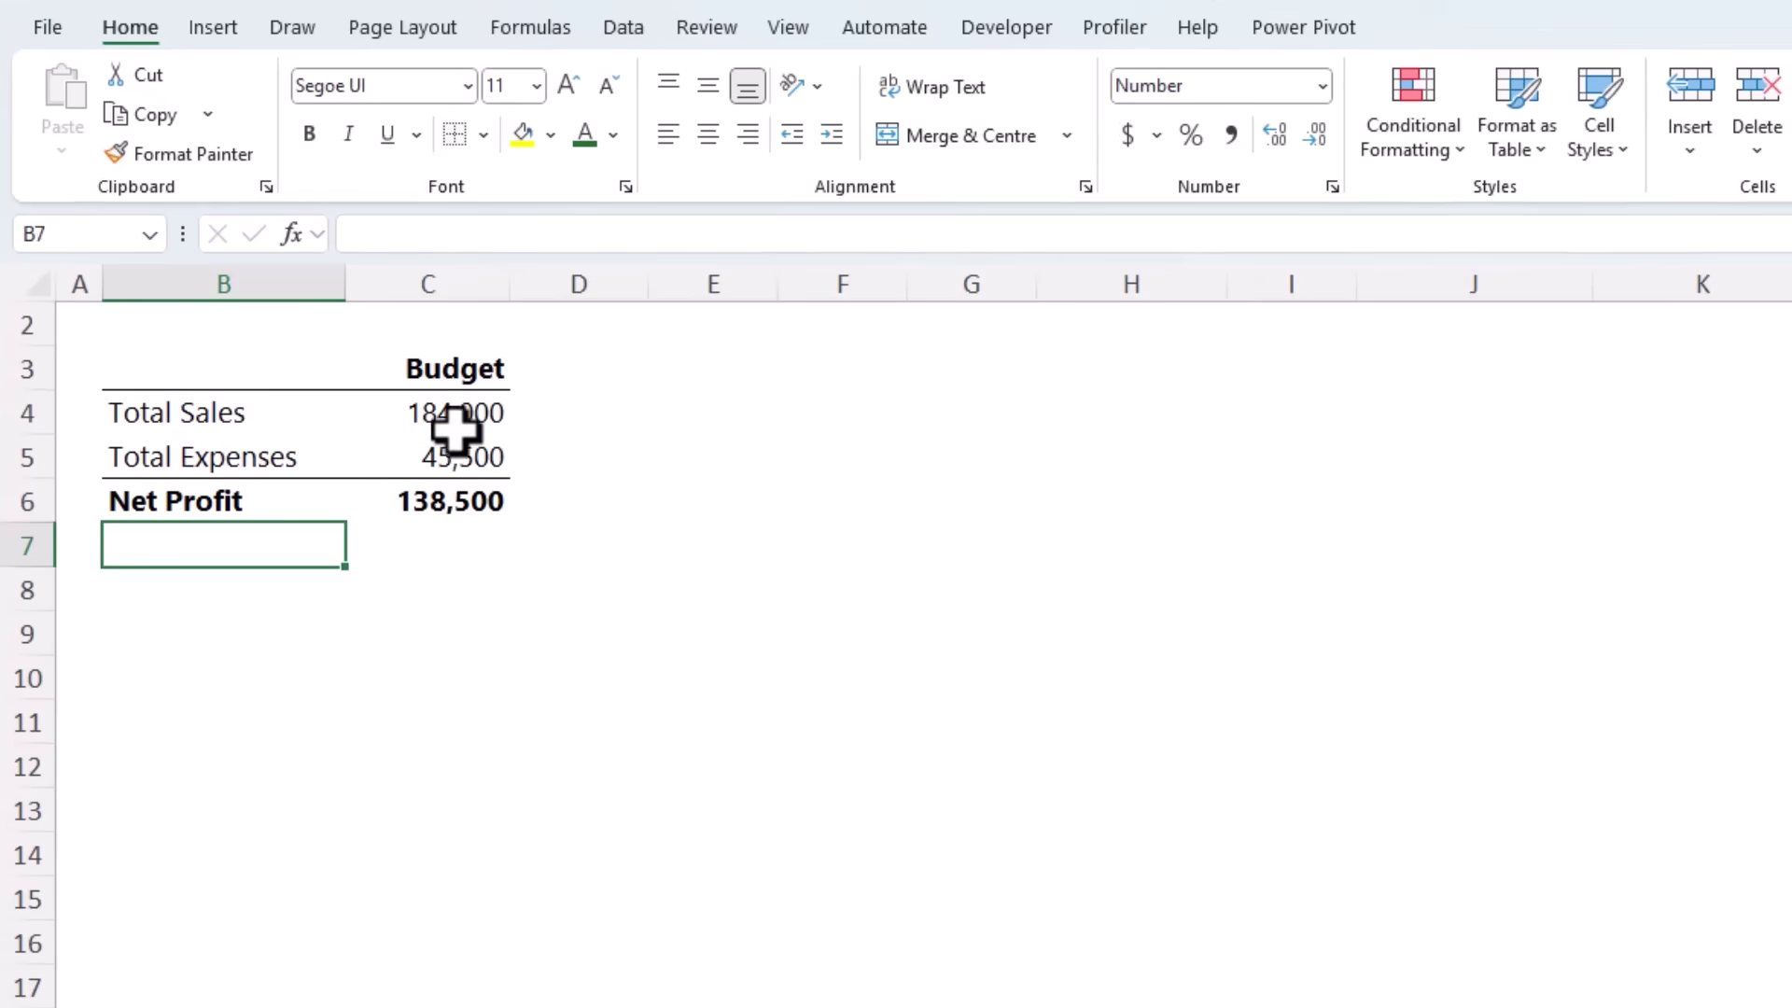
click(543, 33)
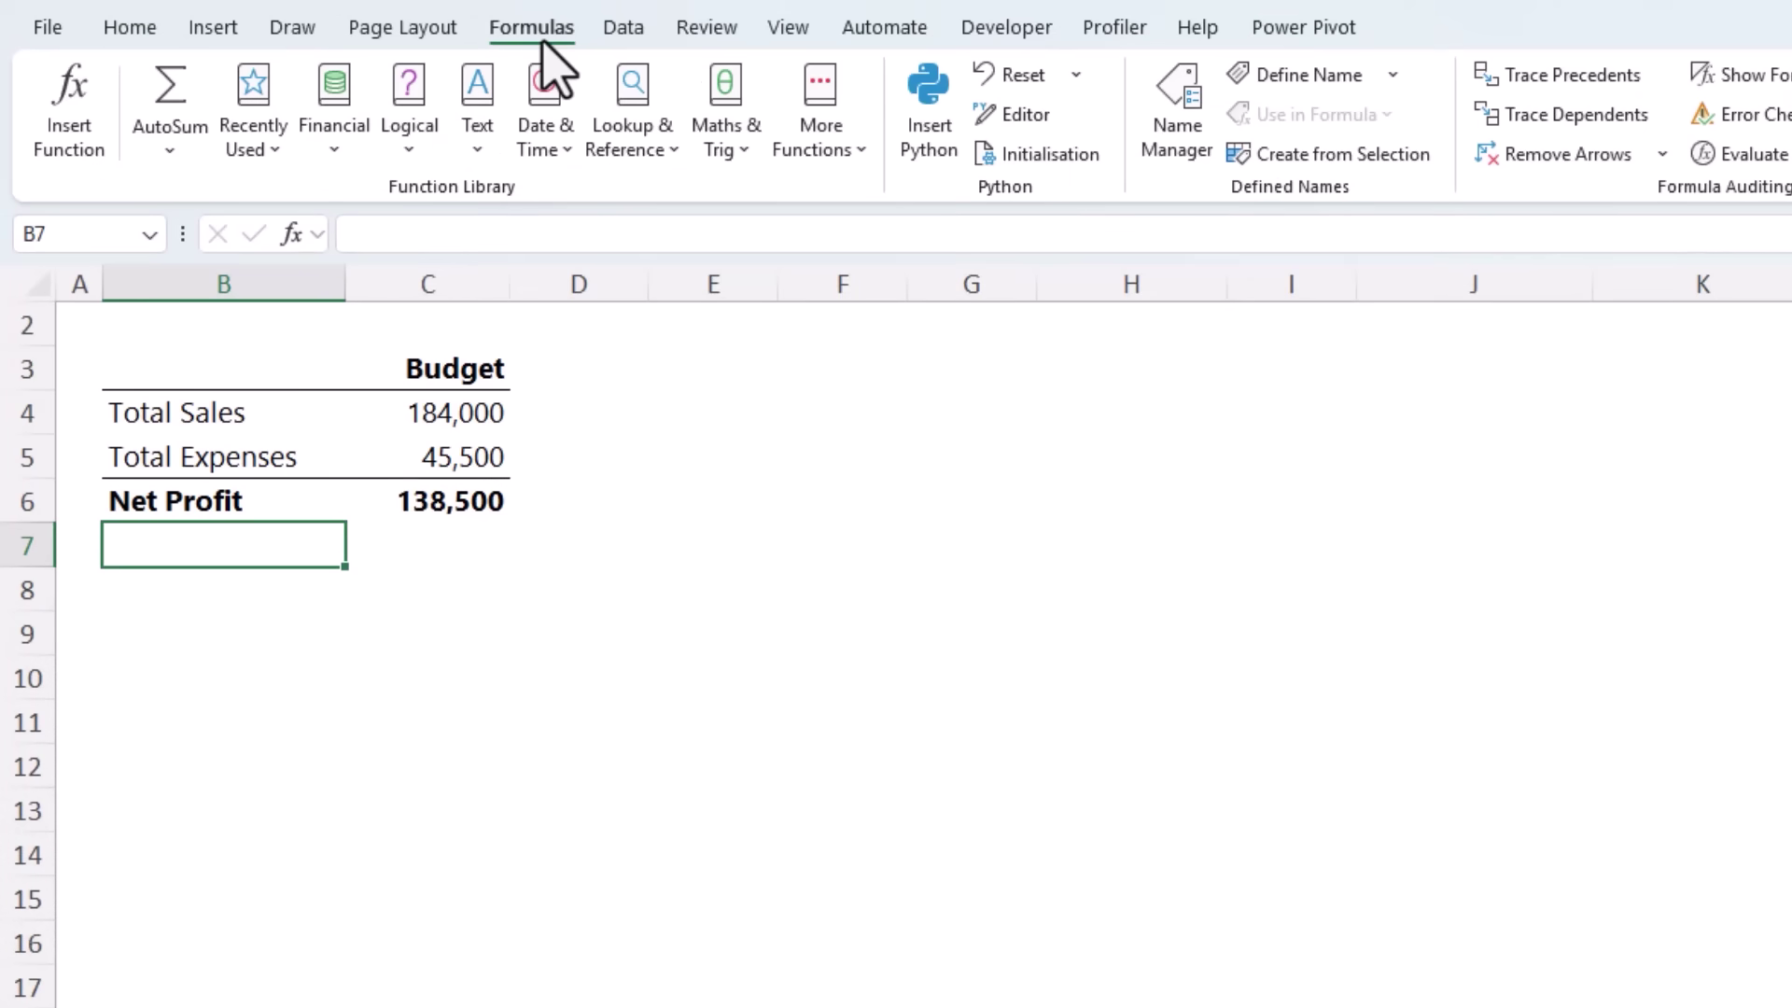
Step: Open the Watch Window beside the budget table and watch WW Summary C6 (138,500)
click(1791, 166)
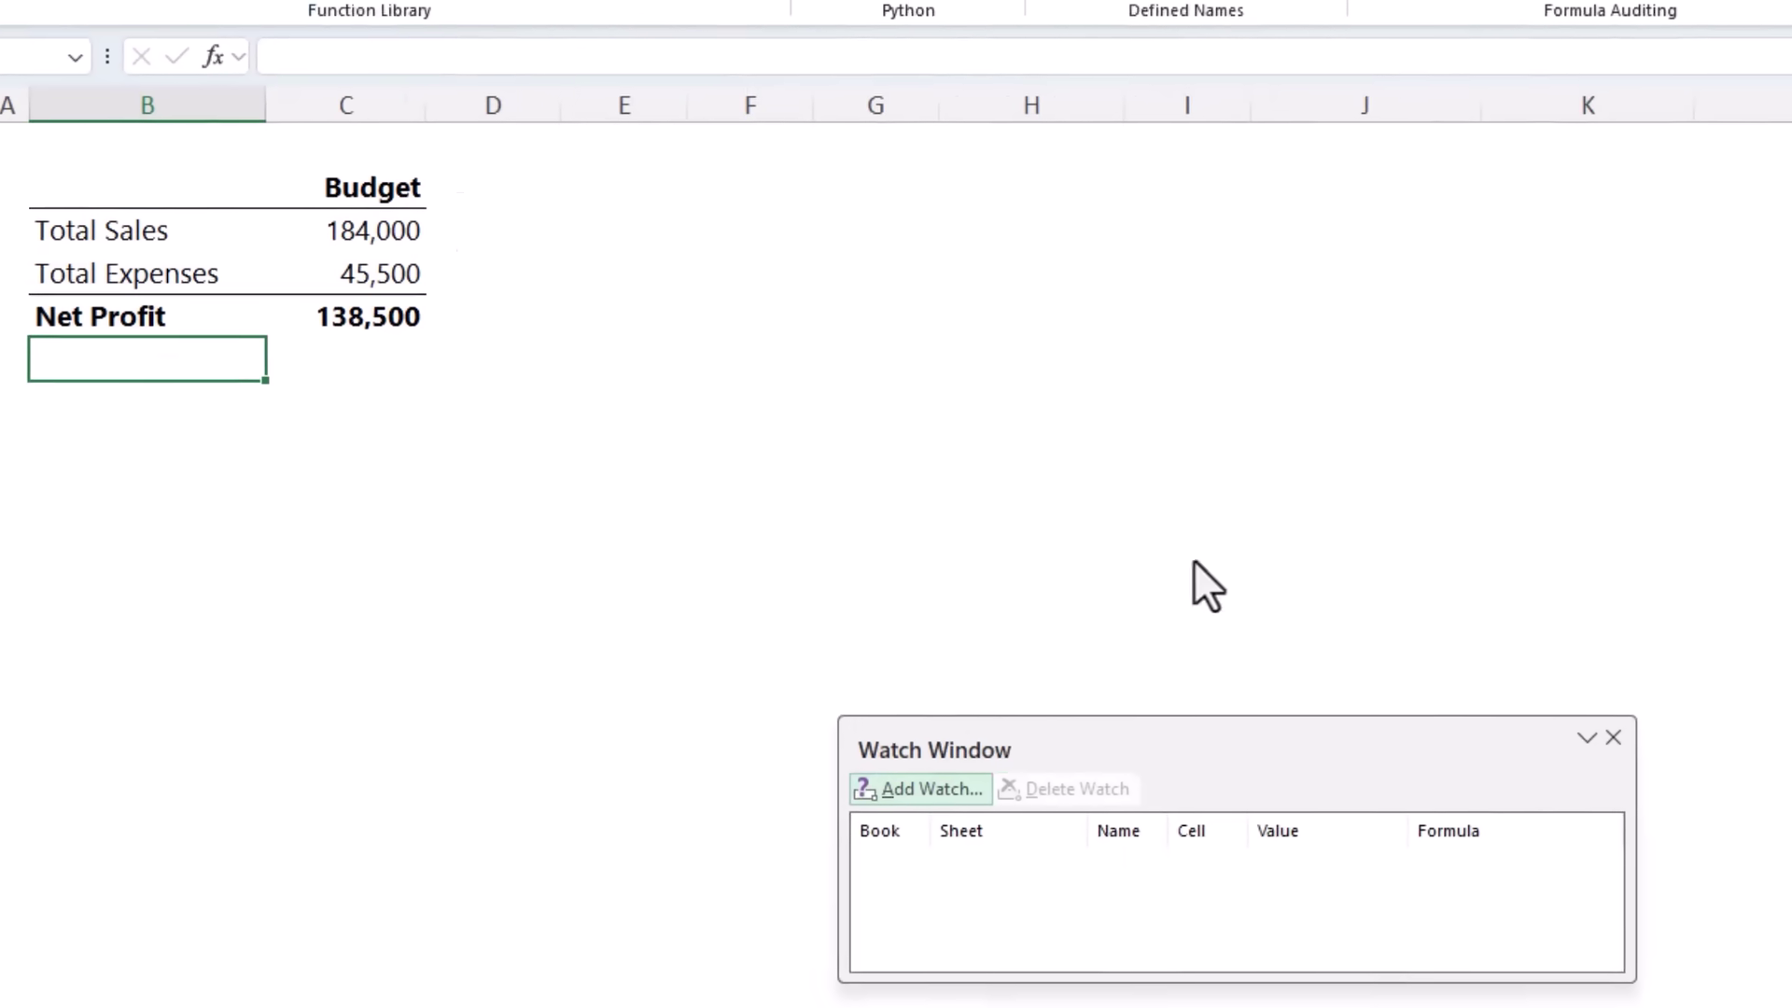
drag(1038, 752, 714, 258)
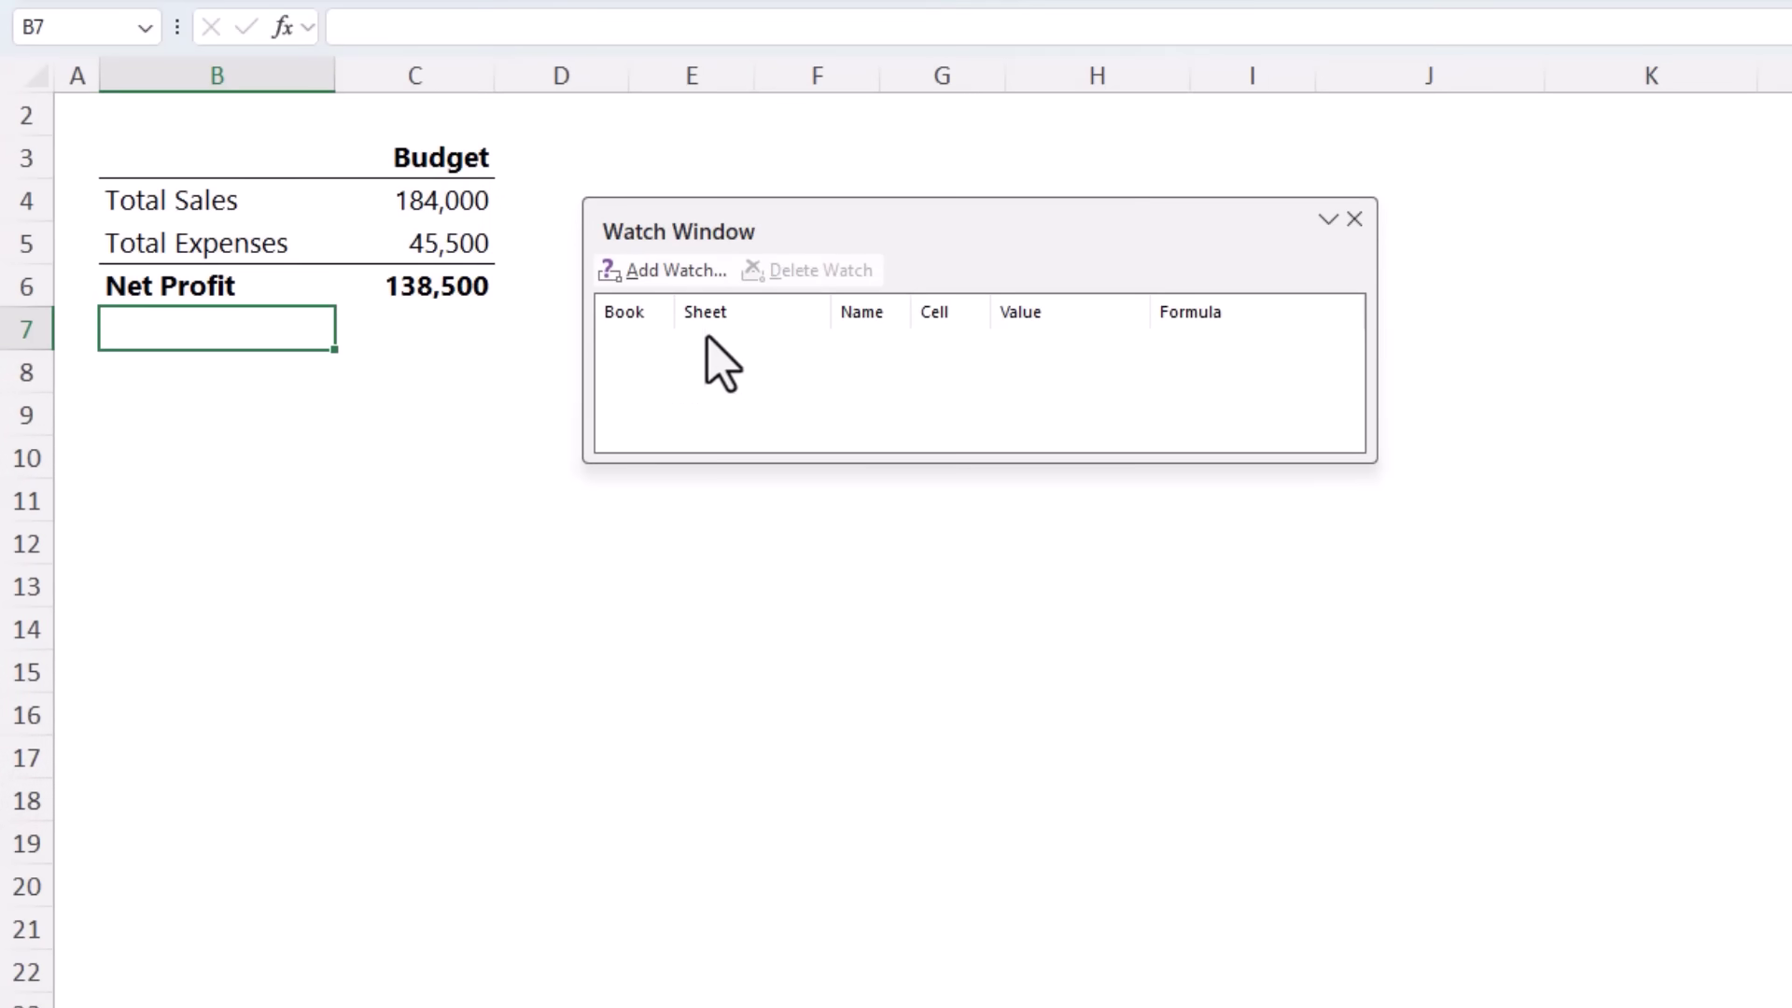
click(446, 287)
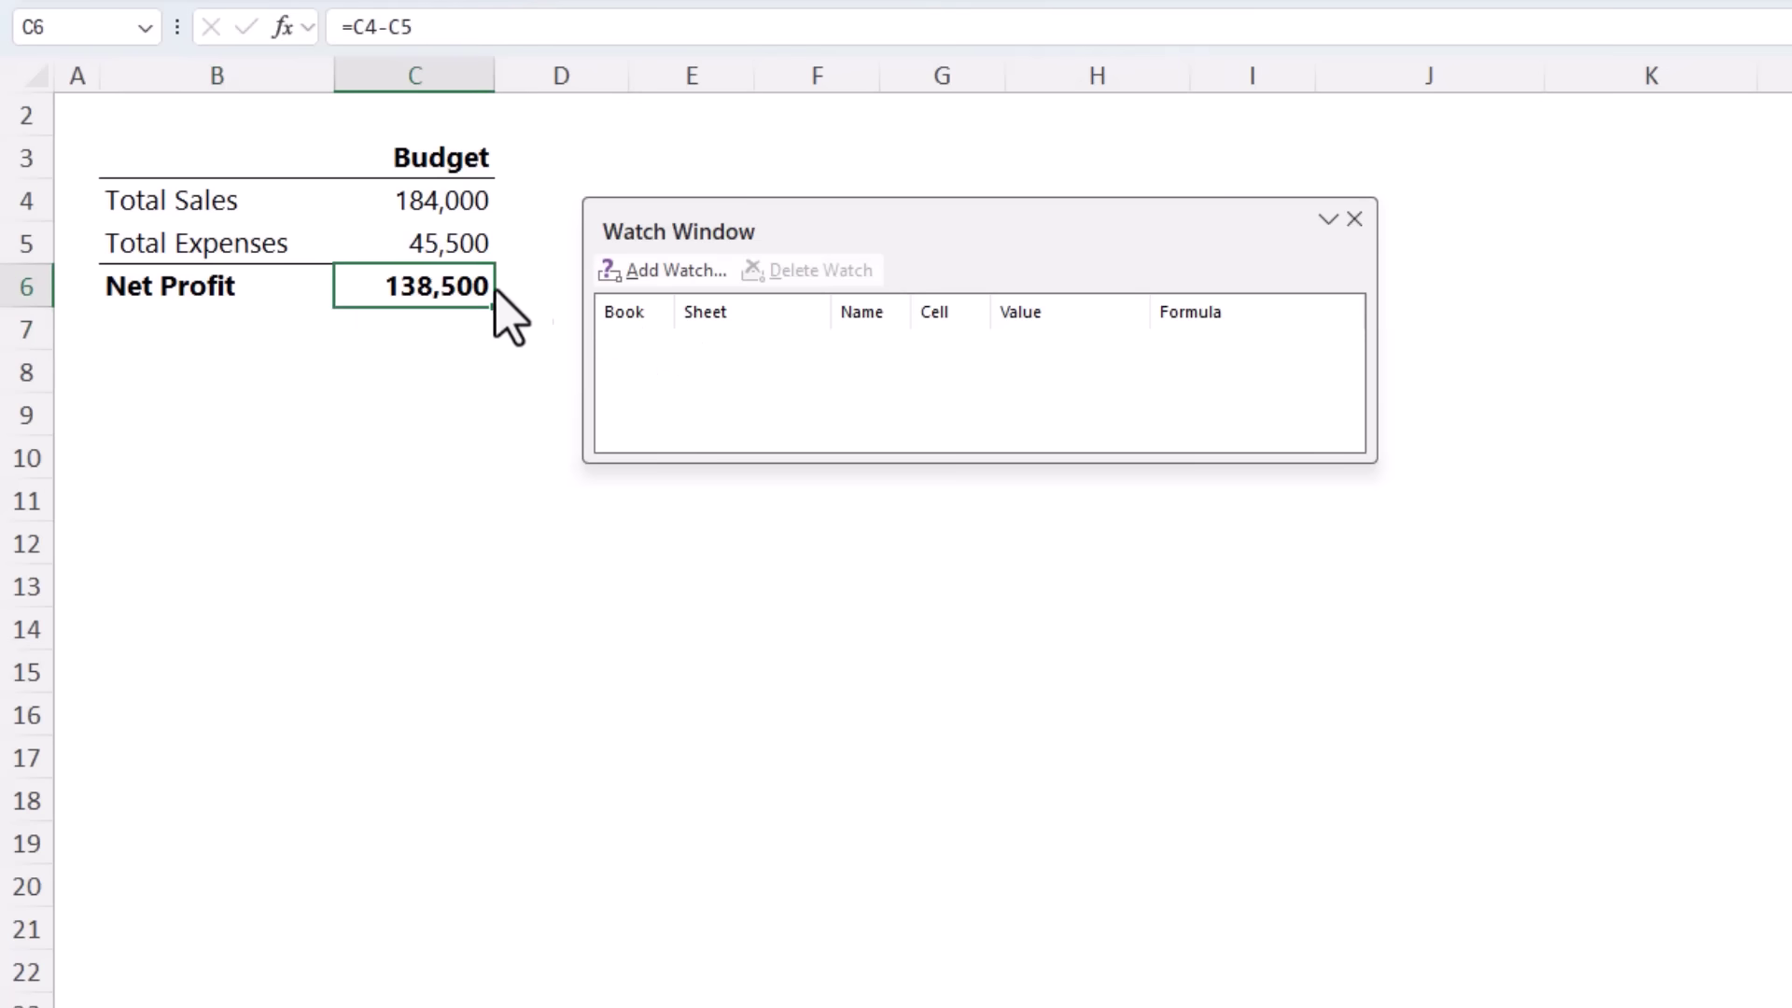
click(674, 271)
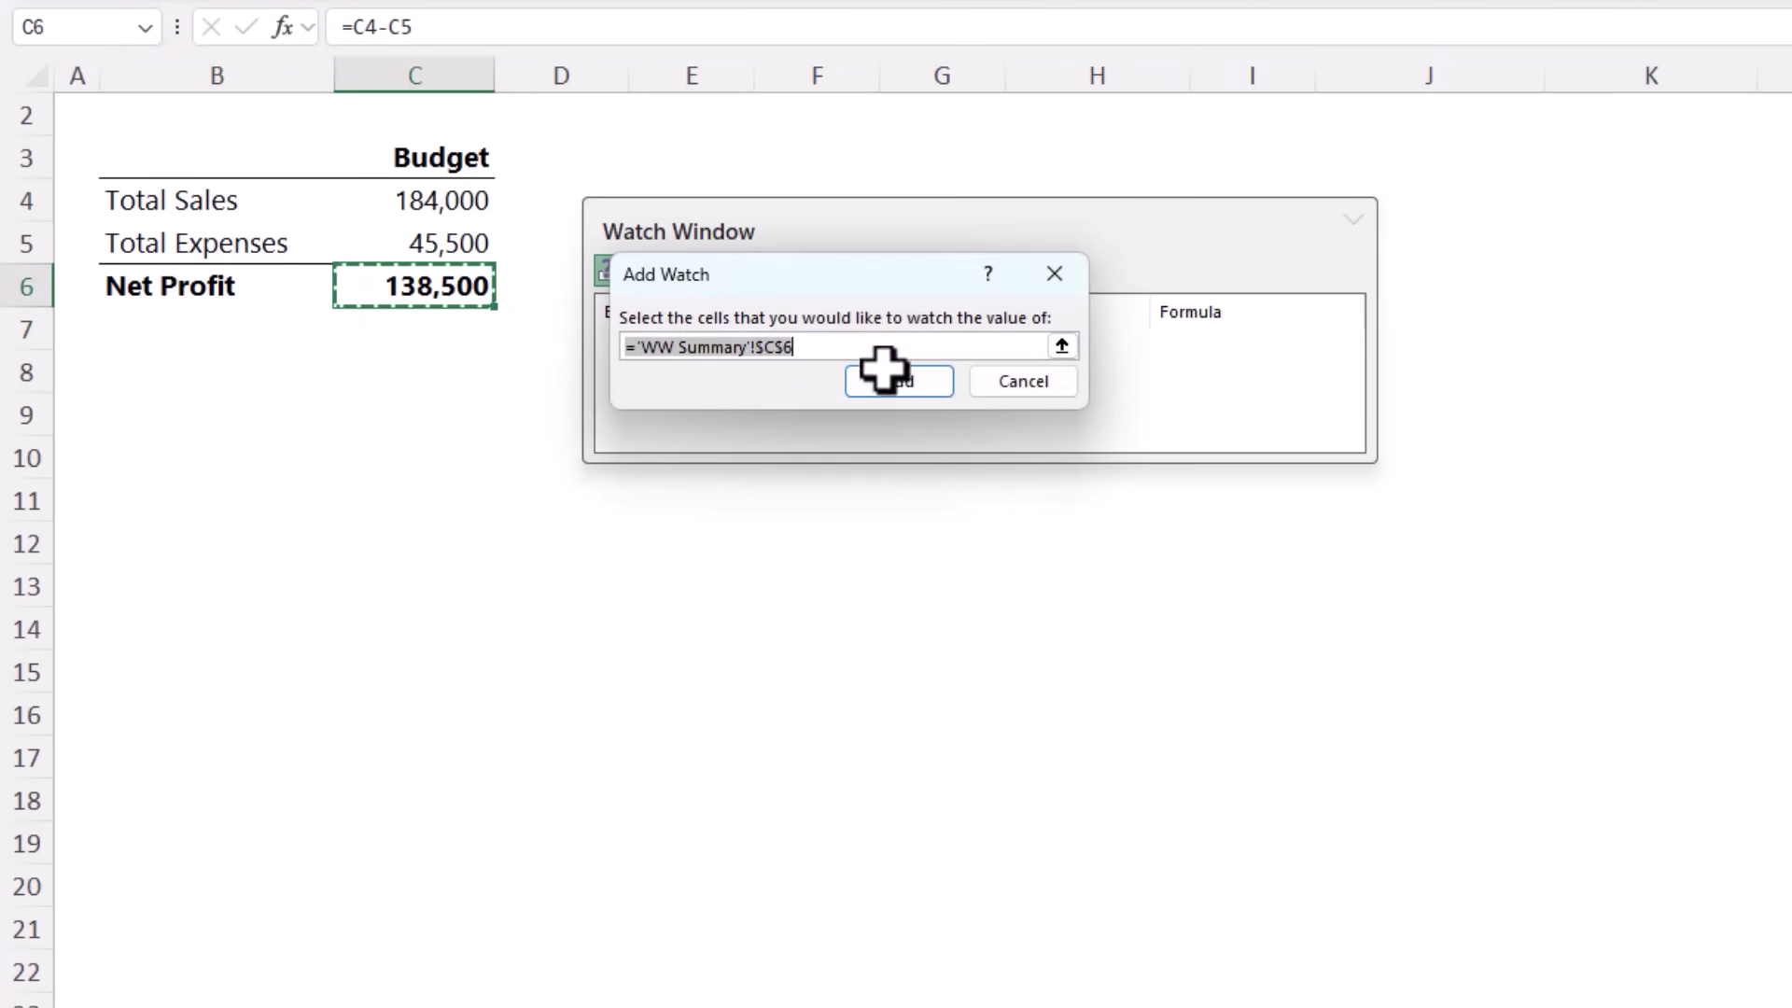
click(929, 391)
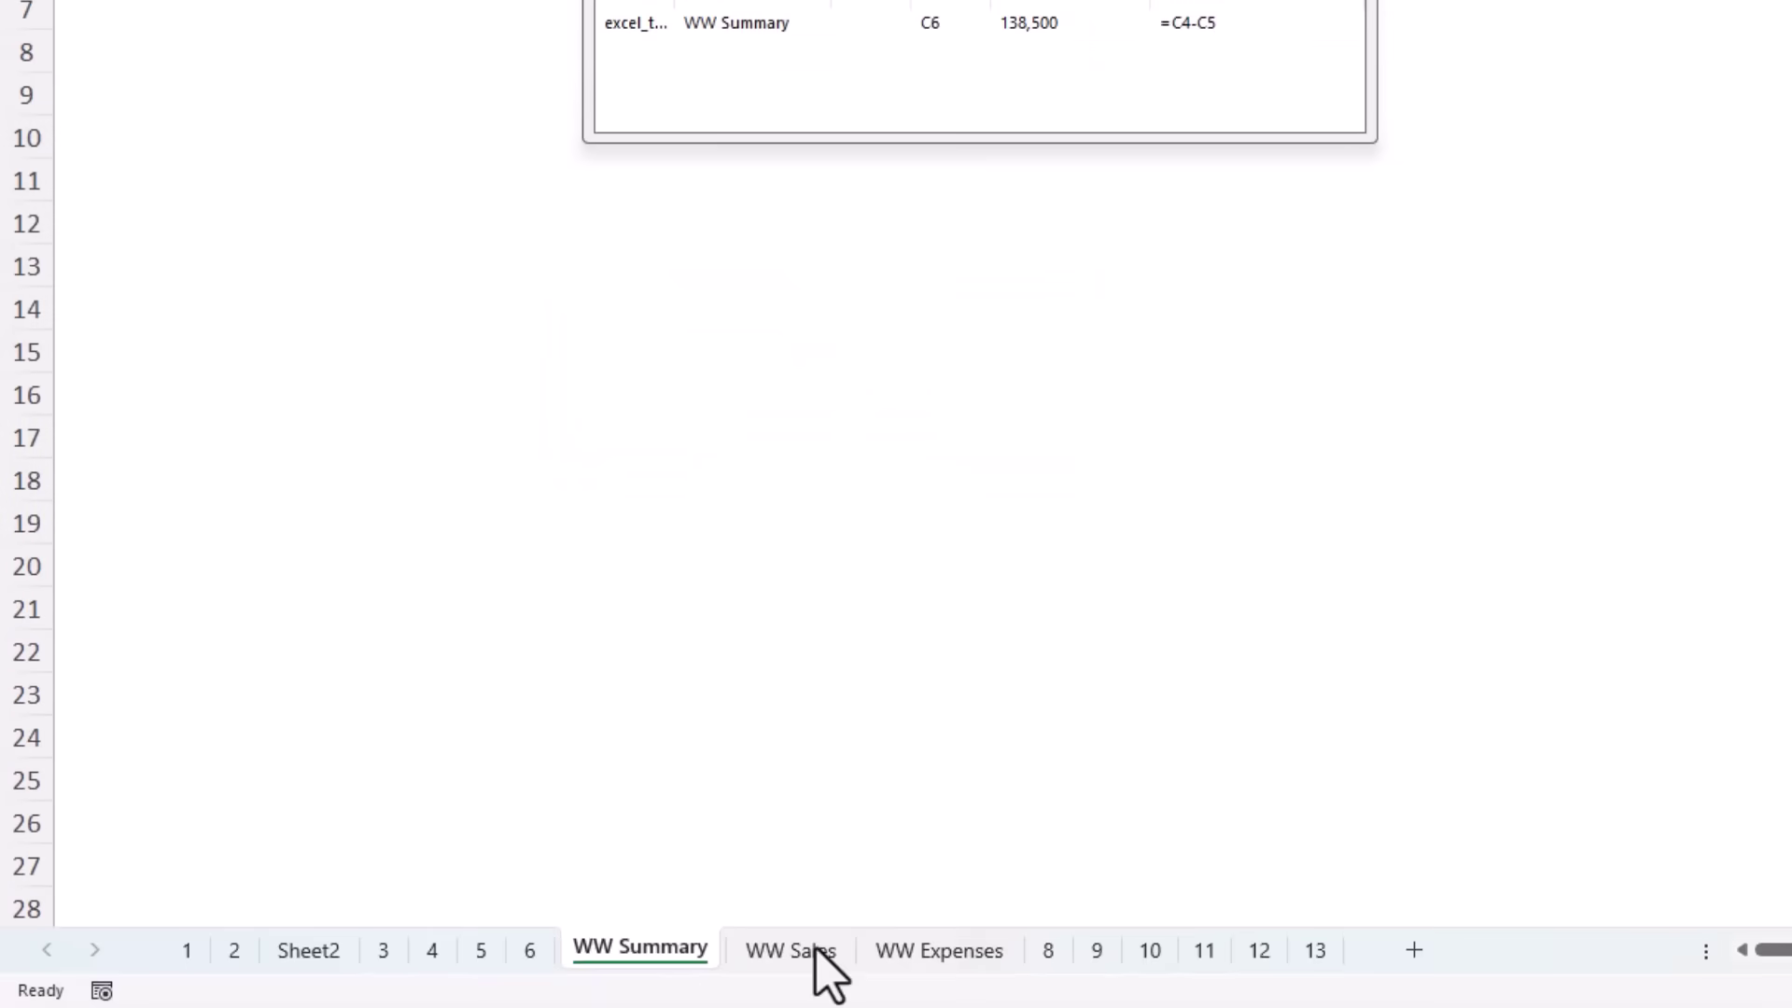
Step: Add a watch on the WW Sales total in C8 (184,000)
click(814, 950)
click(410, 122)
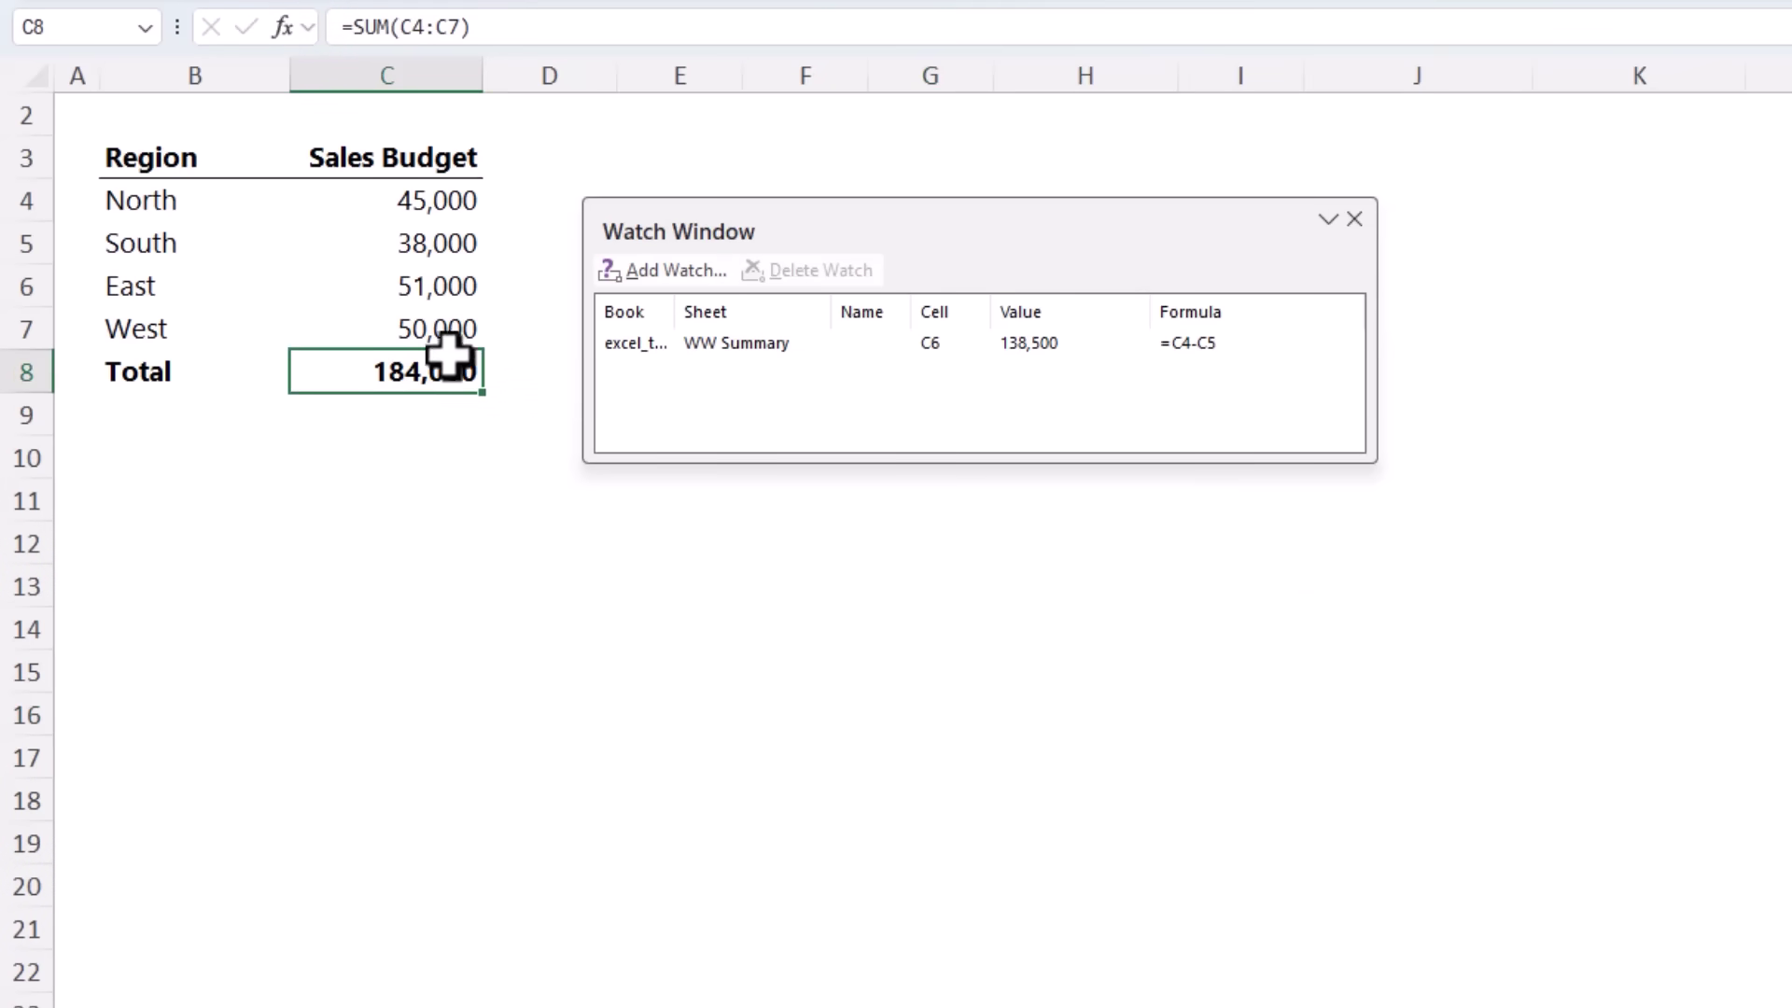
click(674, 280)
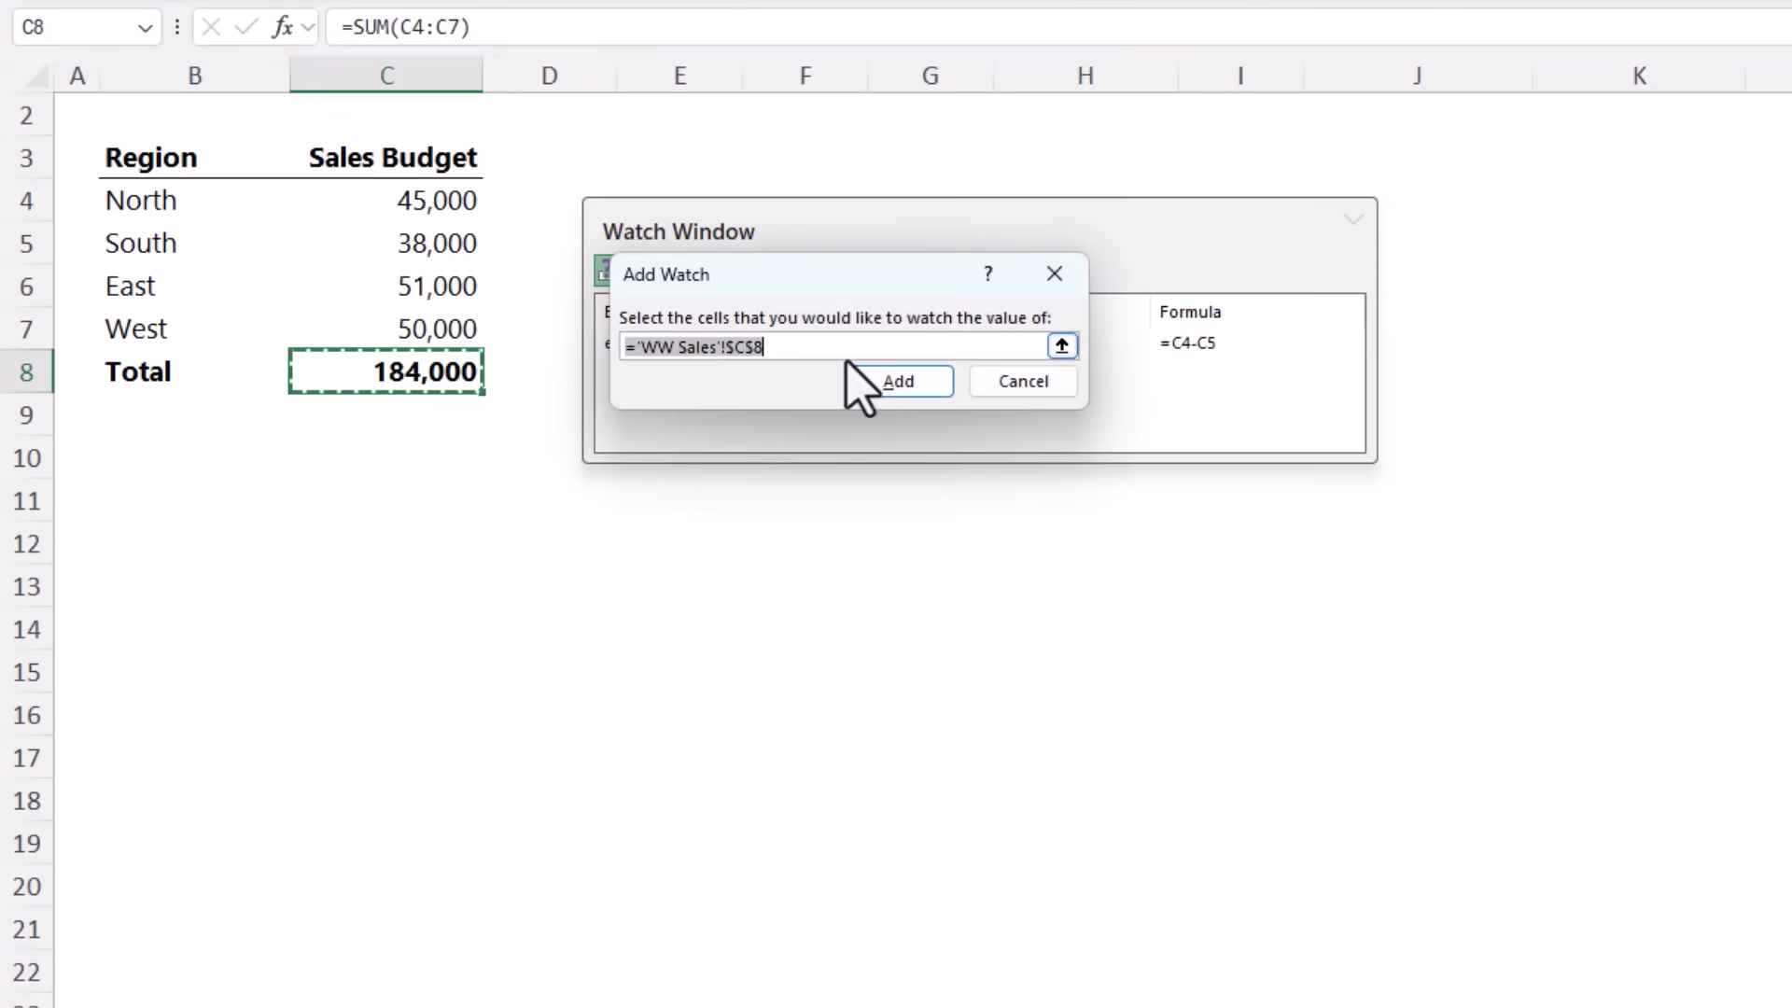
click(890, 382)
Step: Add a watch on the WW Expenses total in C8 (45,500), then return to WW Sales
click(961, 945)
click(508, 378)
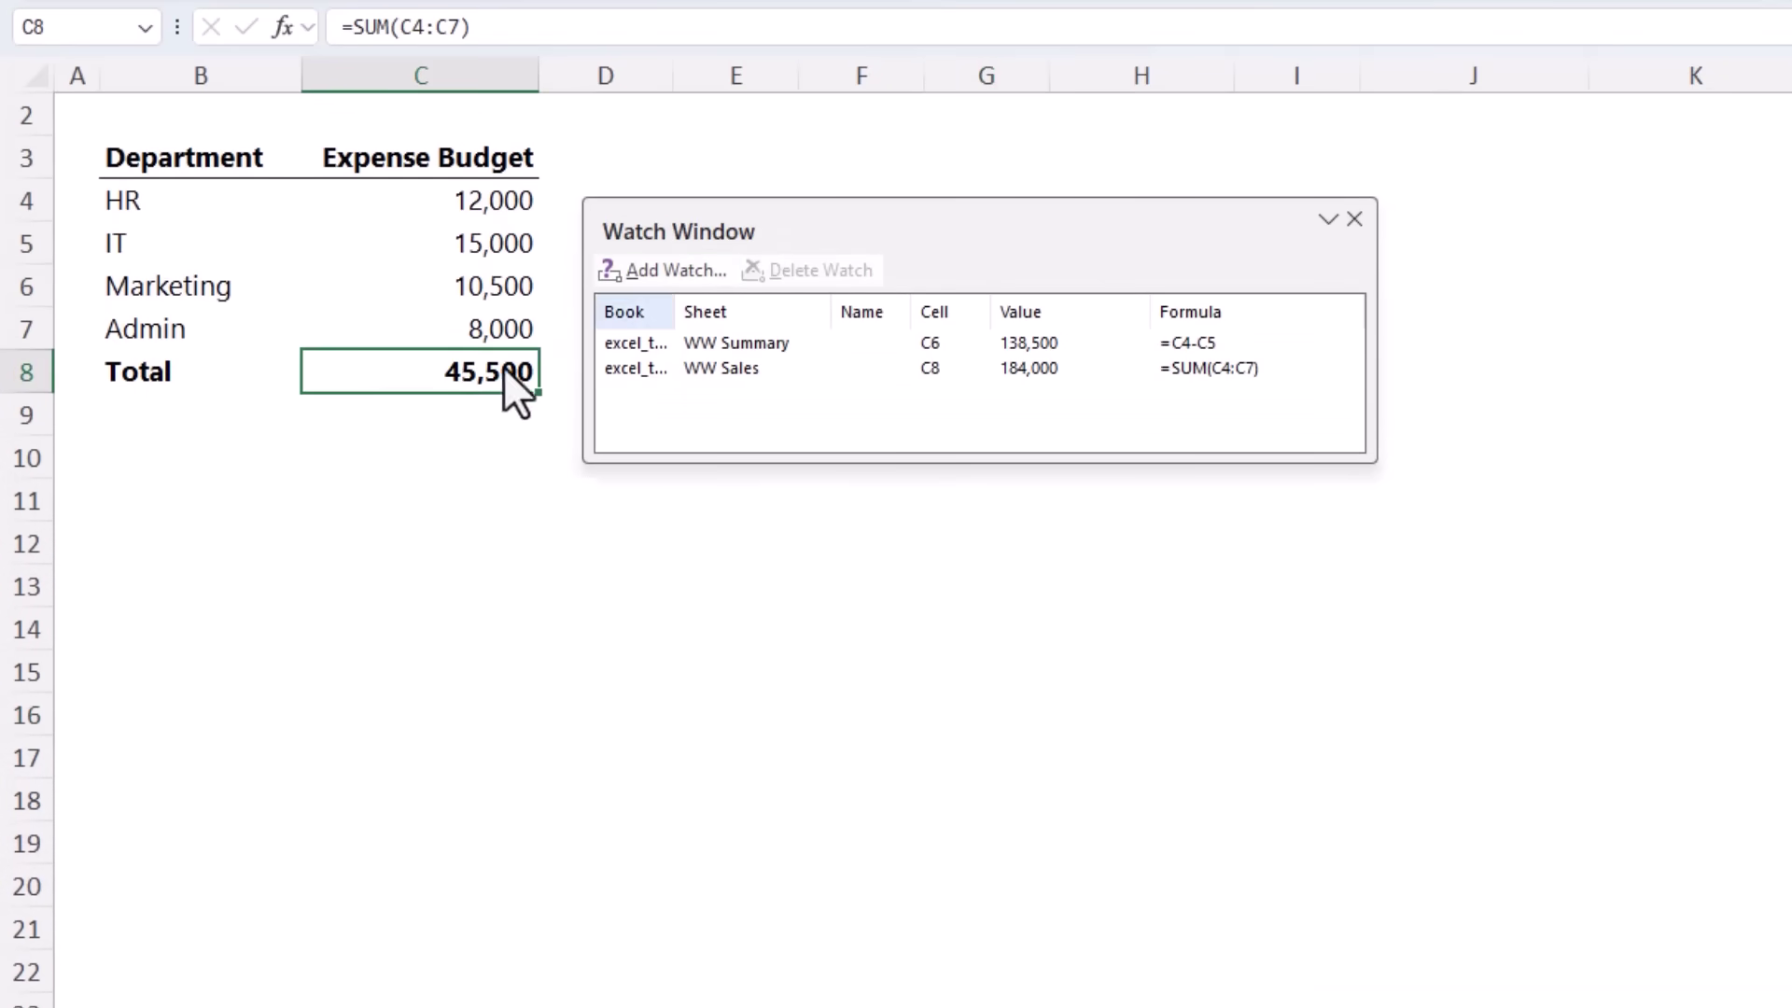
click(646, 278)
click(882, 383)
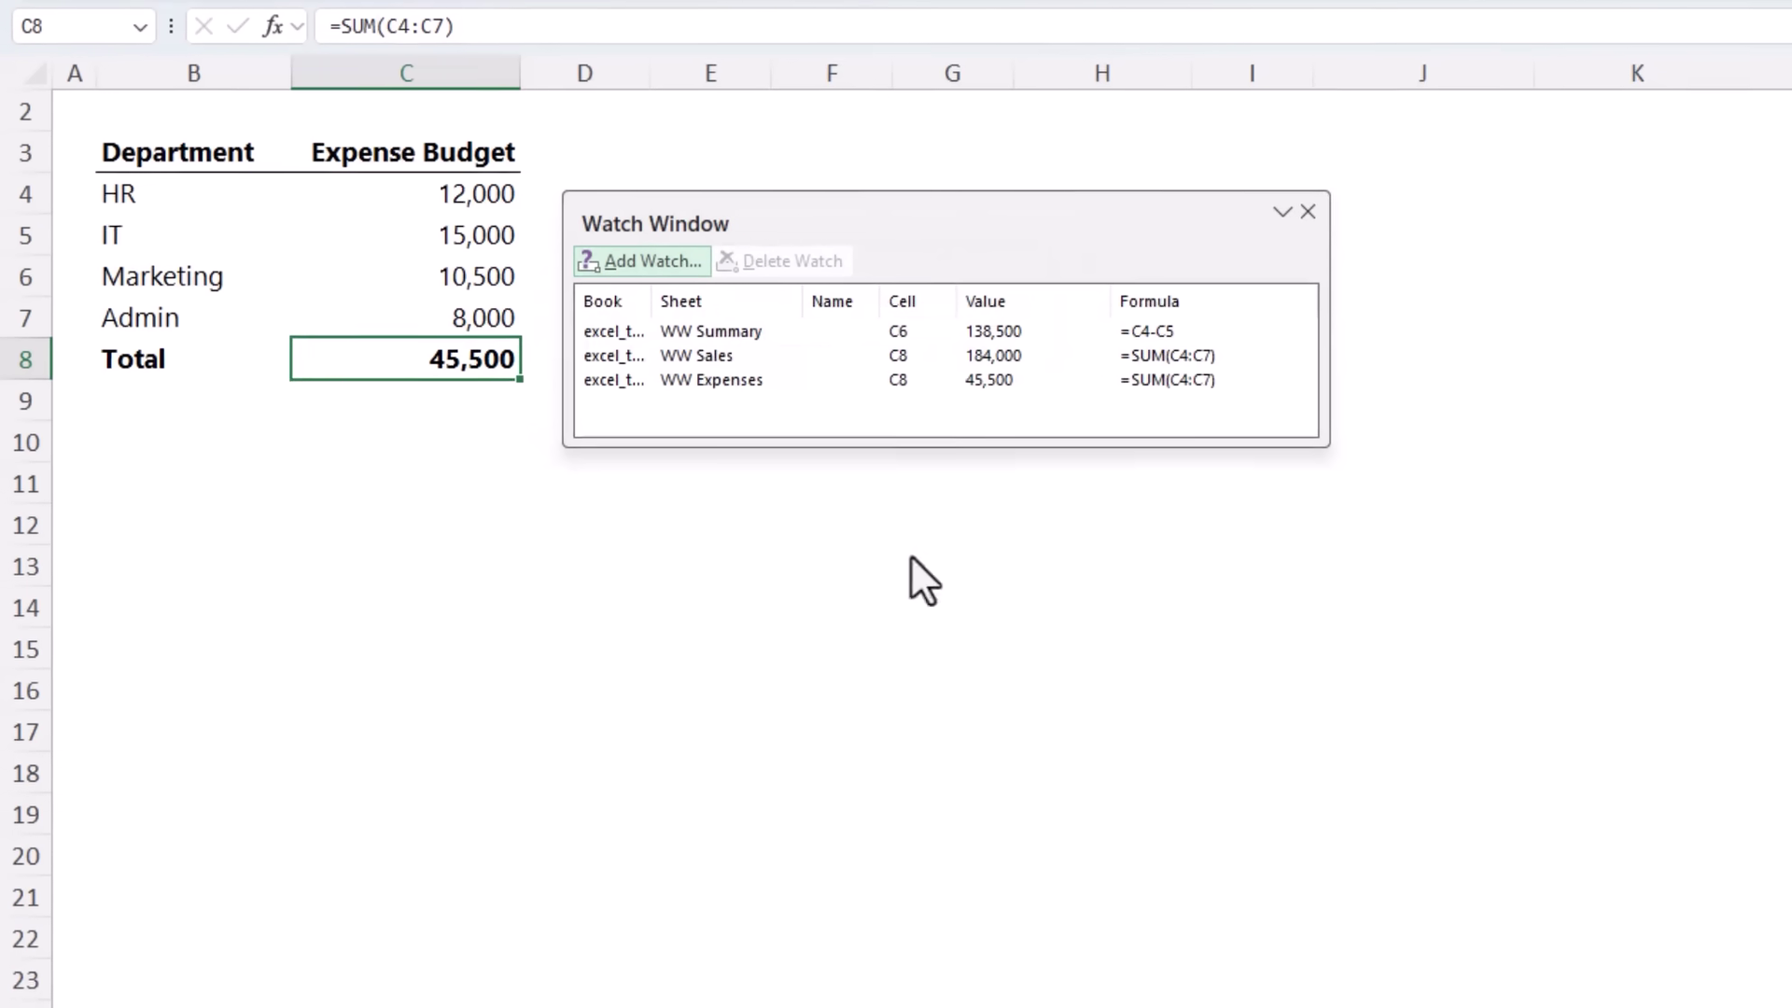
click(590, 959)
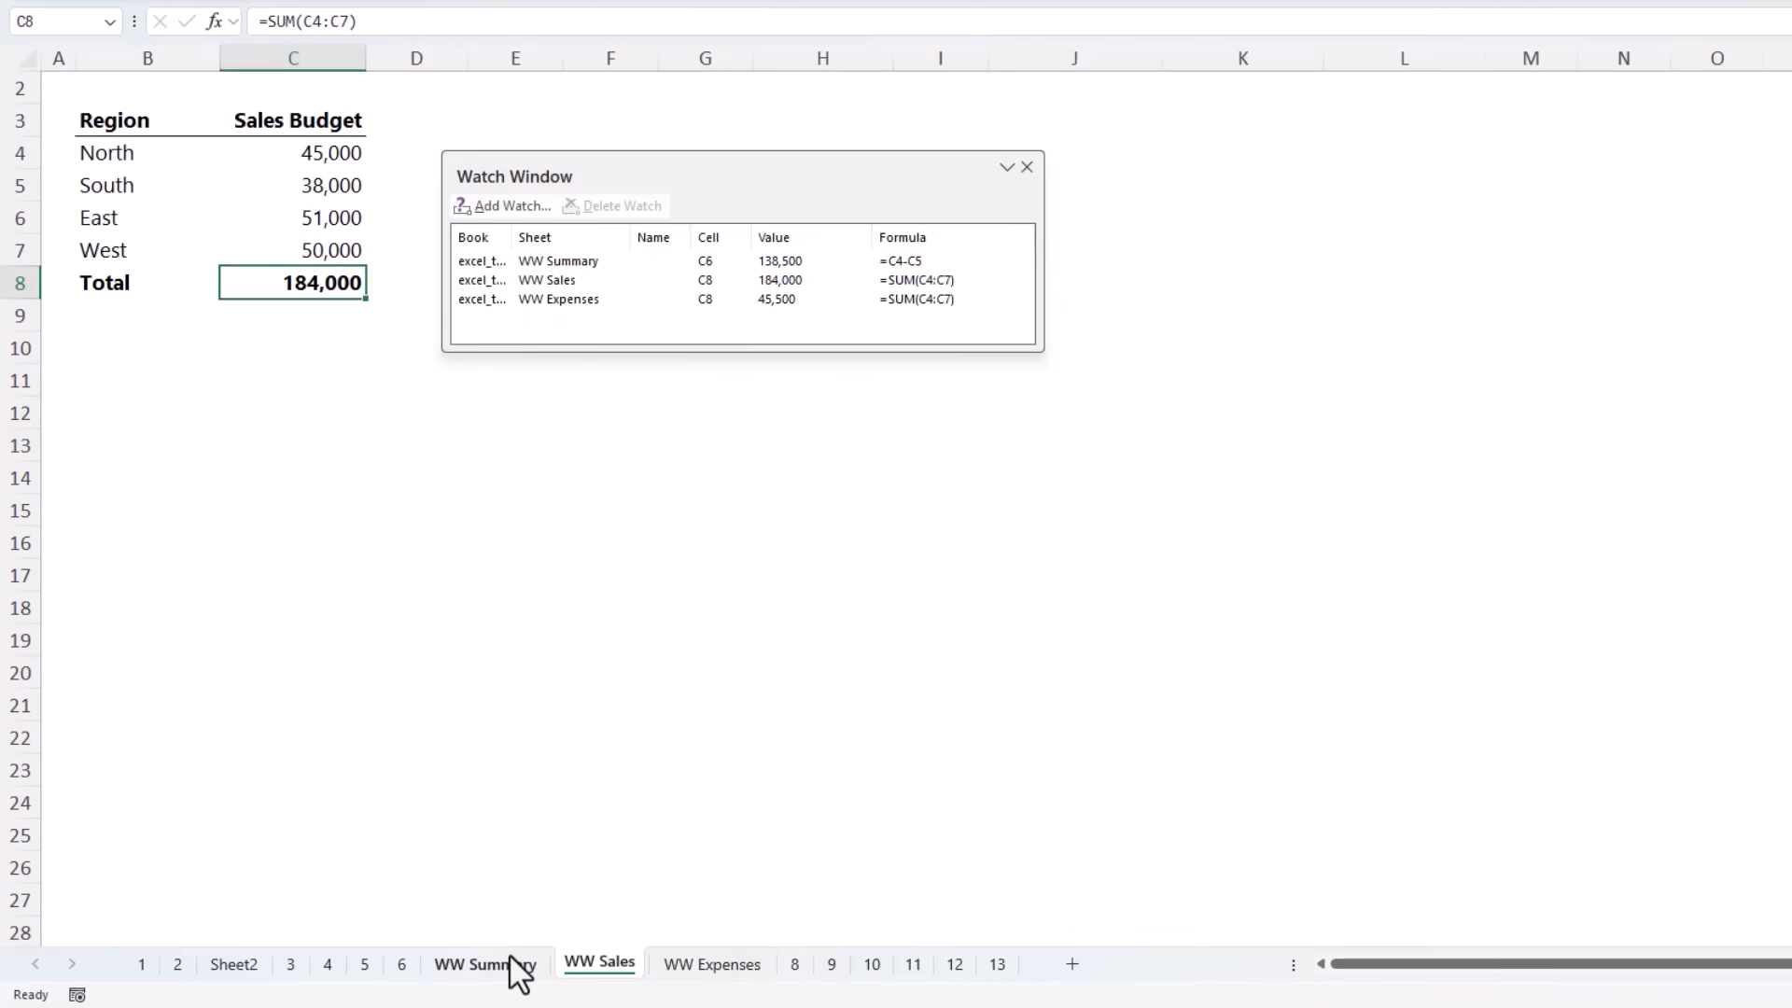
click(509, 956)
click(608, 966)
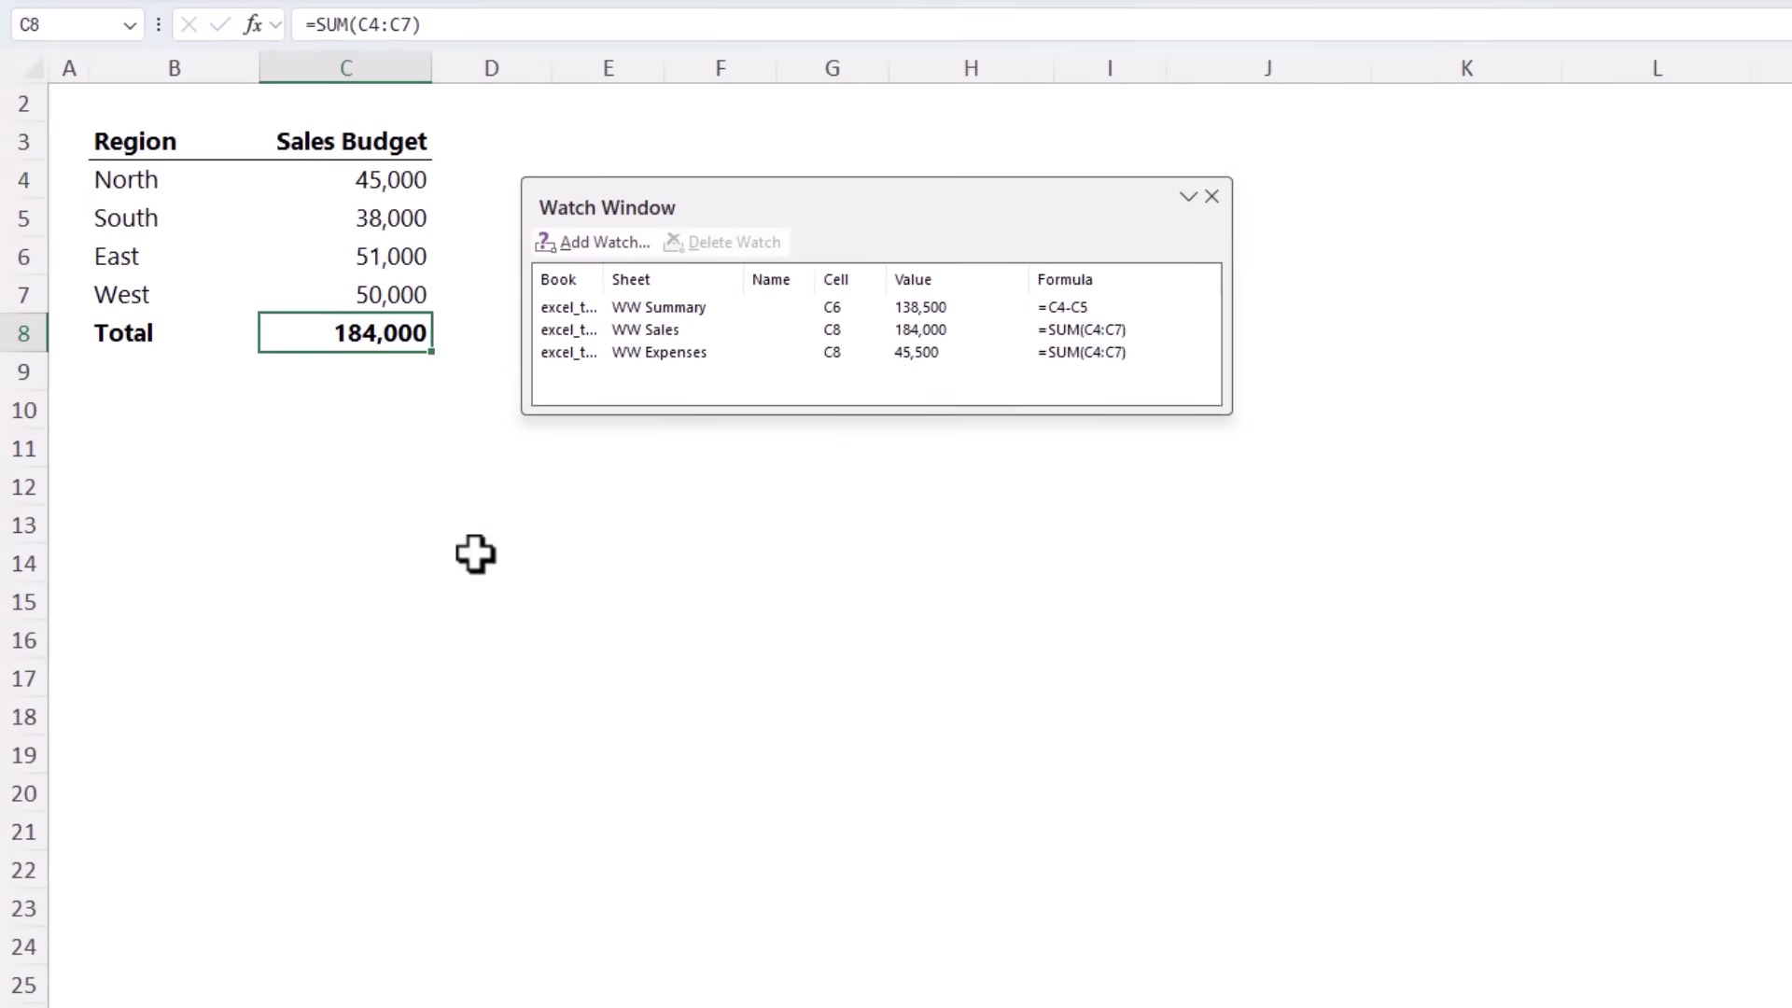
Step: Change the North sales budget in C4 to 60,000, bringing the total to 199,000
click(317, 158)
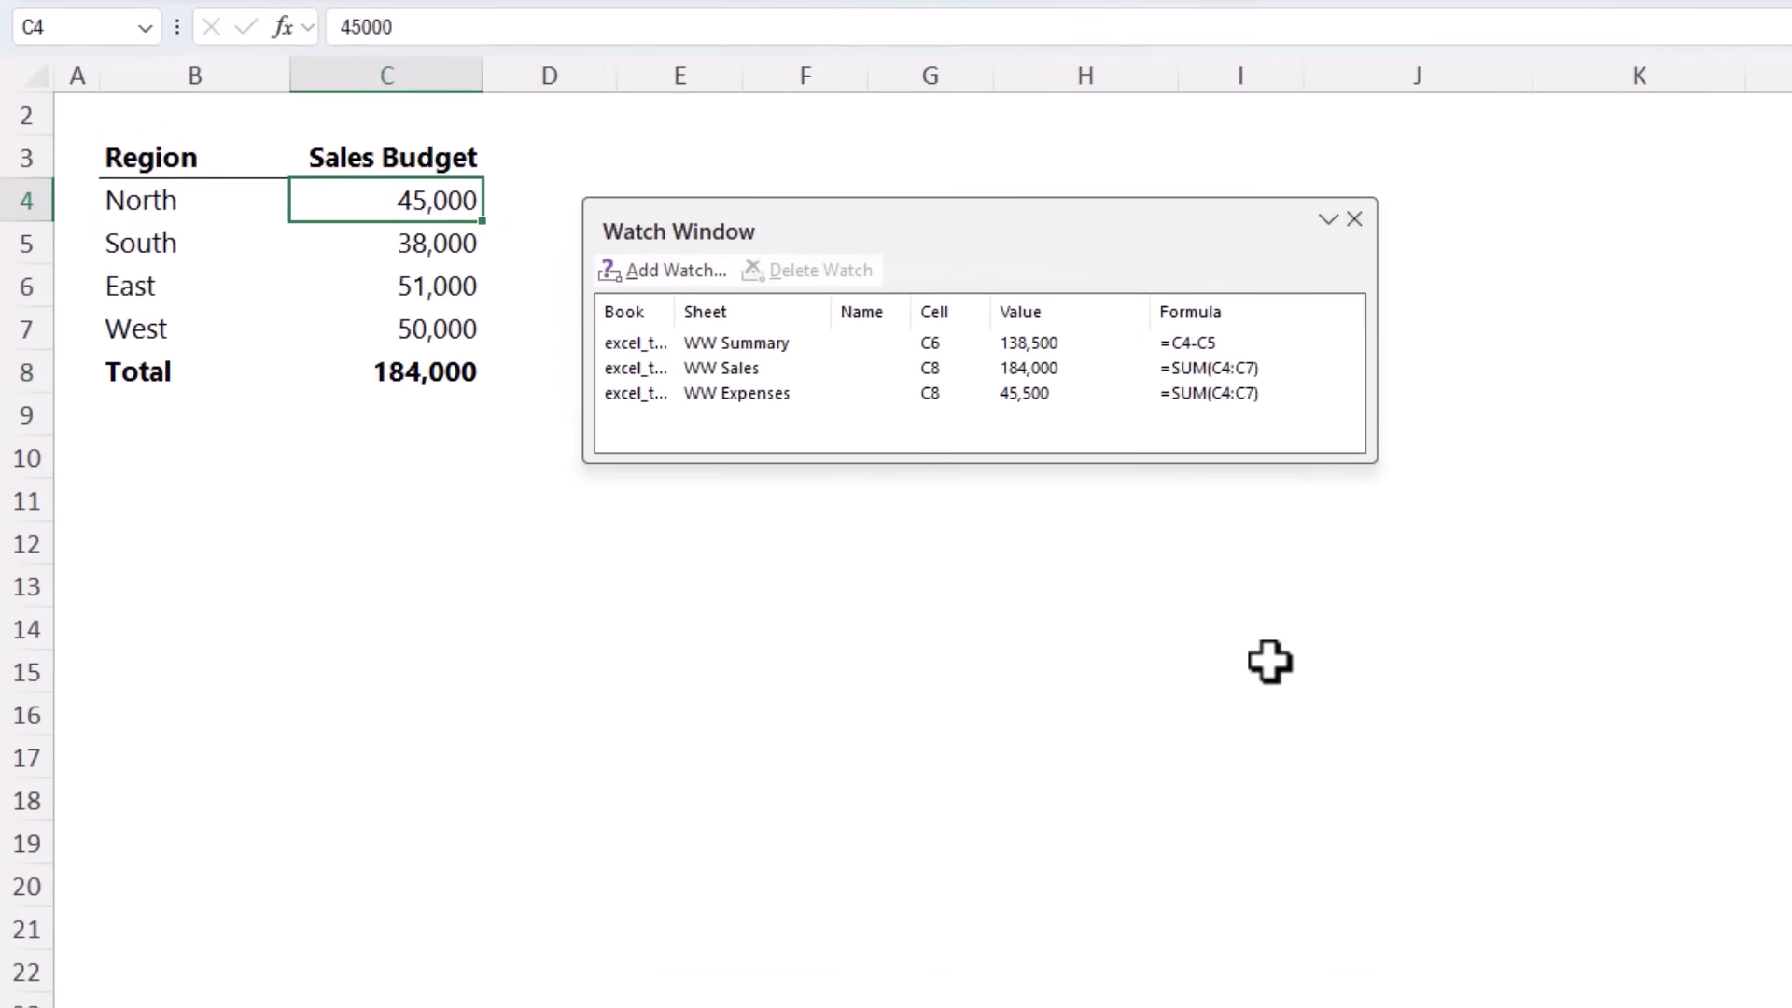
text(60000)
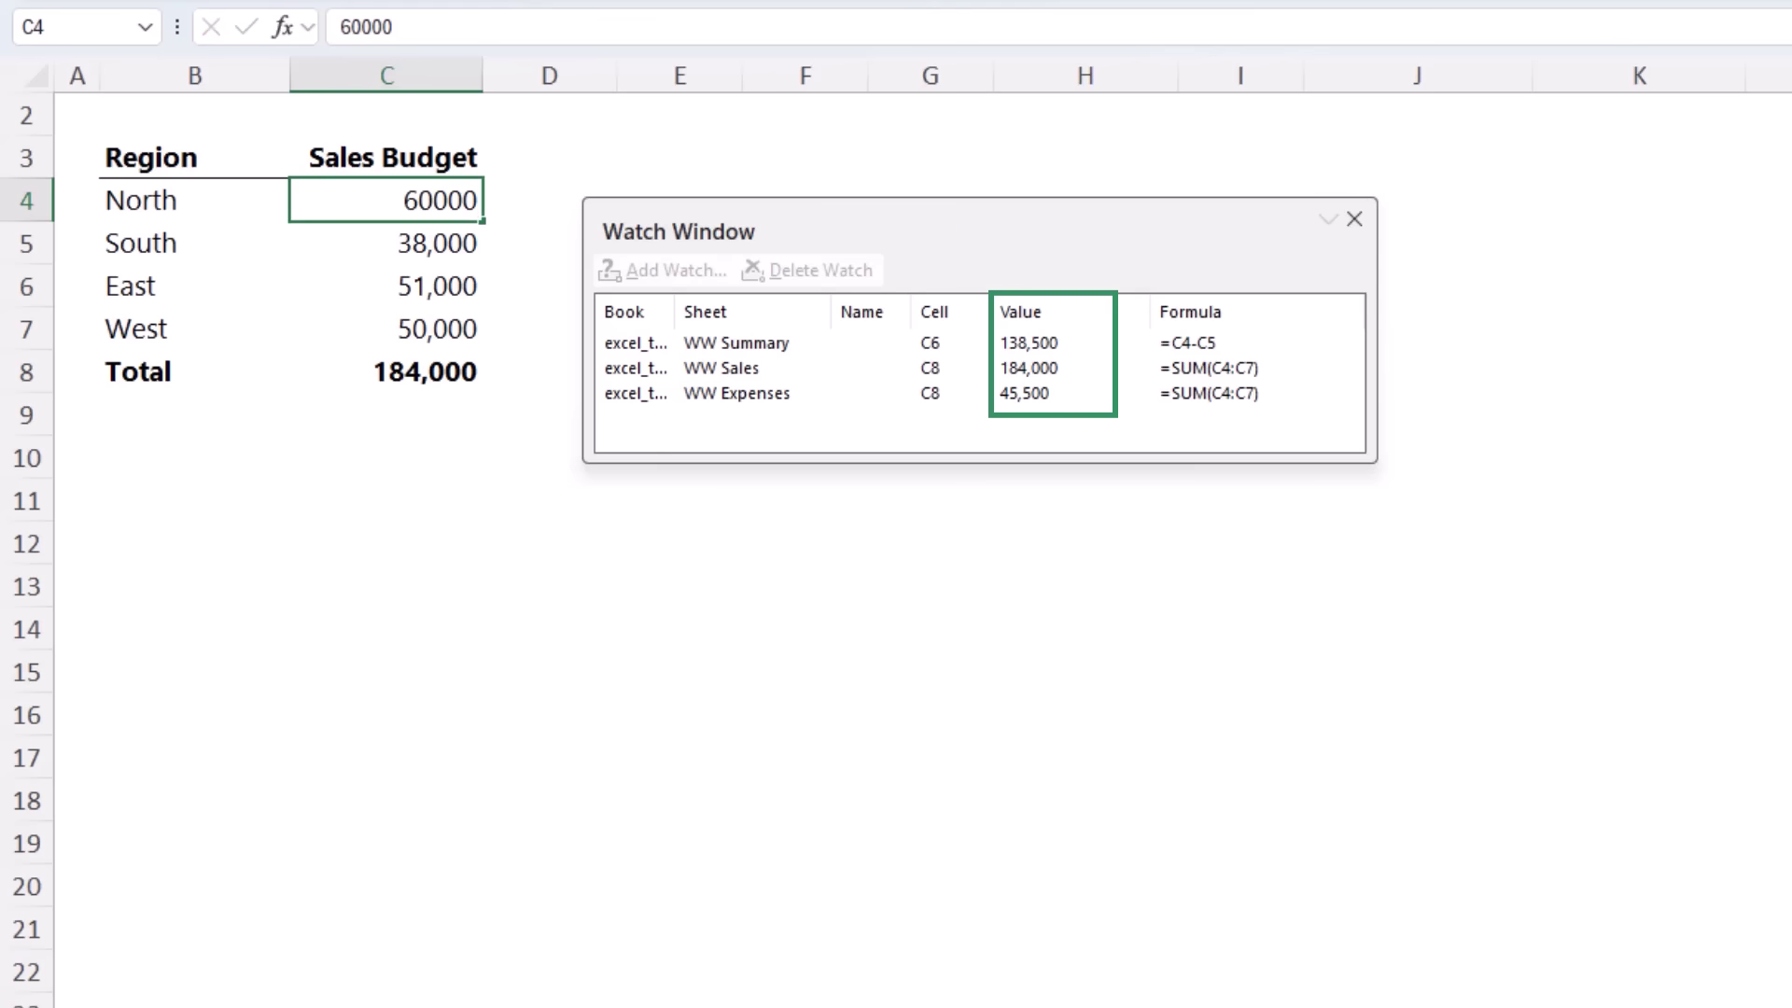
key(Return)
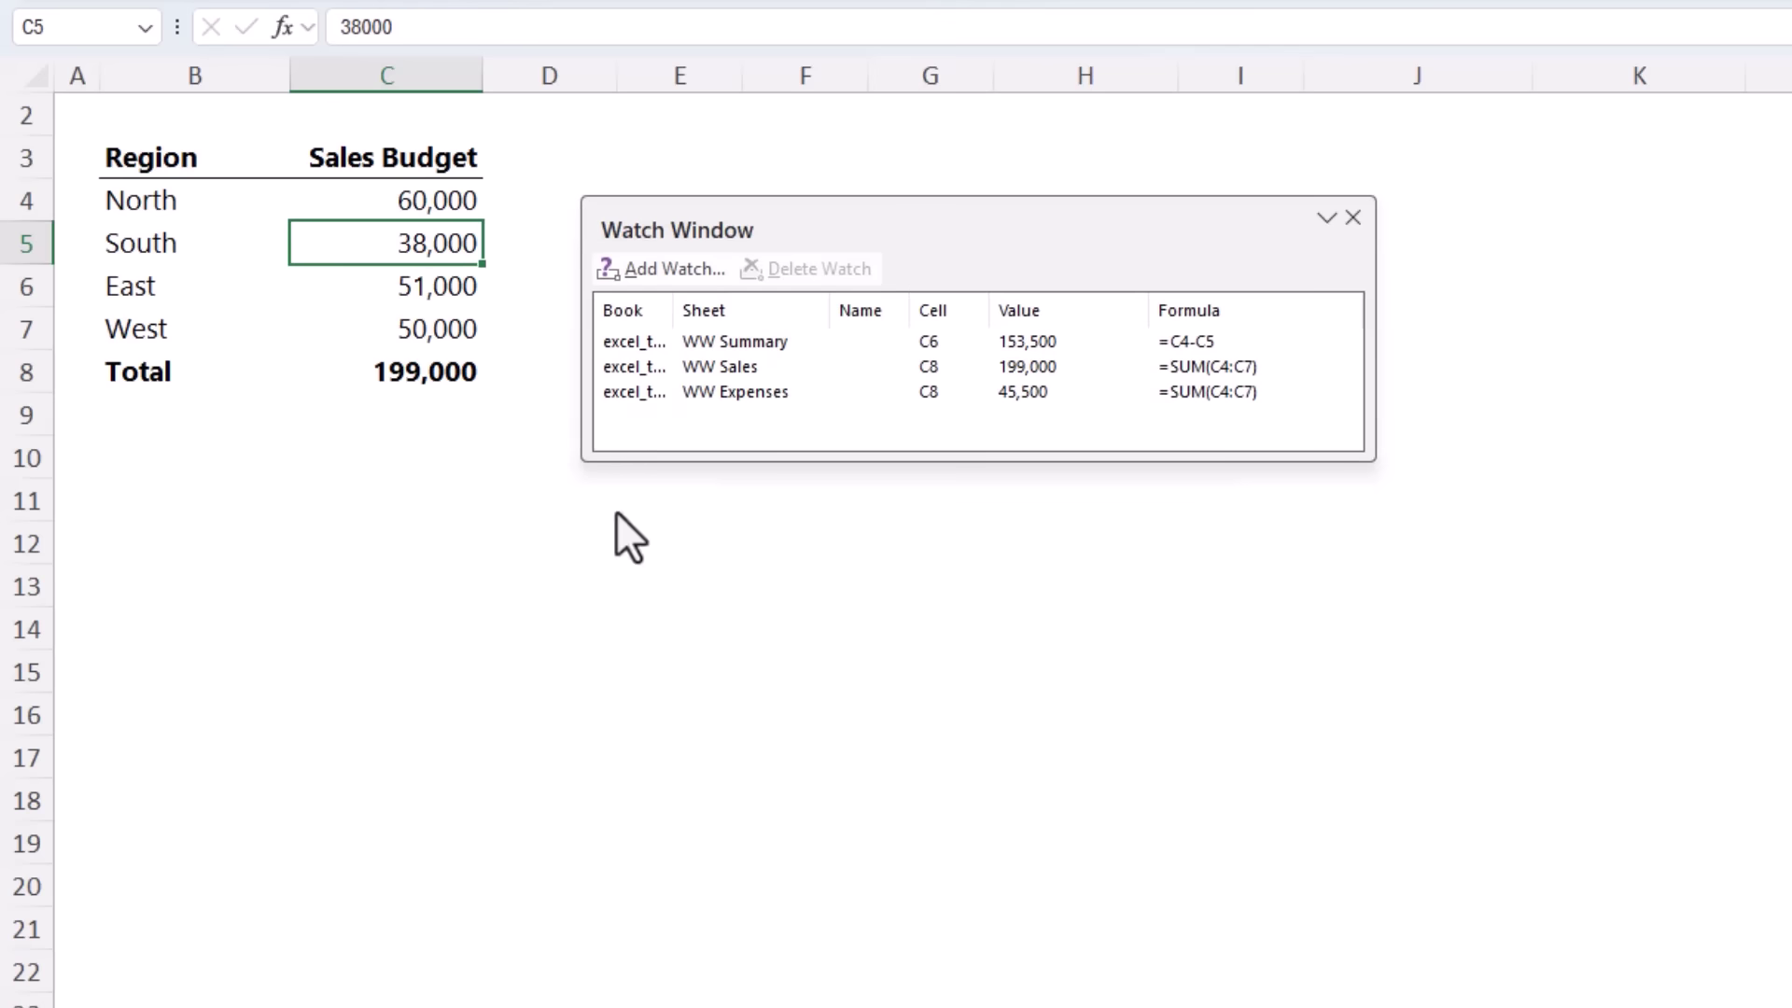
Step: Try docking the Watch Window above and below the worksheet, then close it
drag(771, 233, 448, 228)
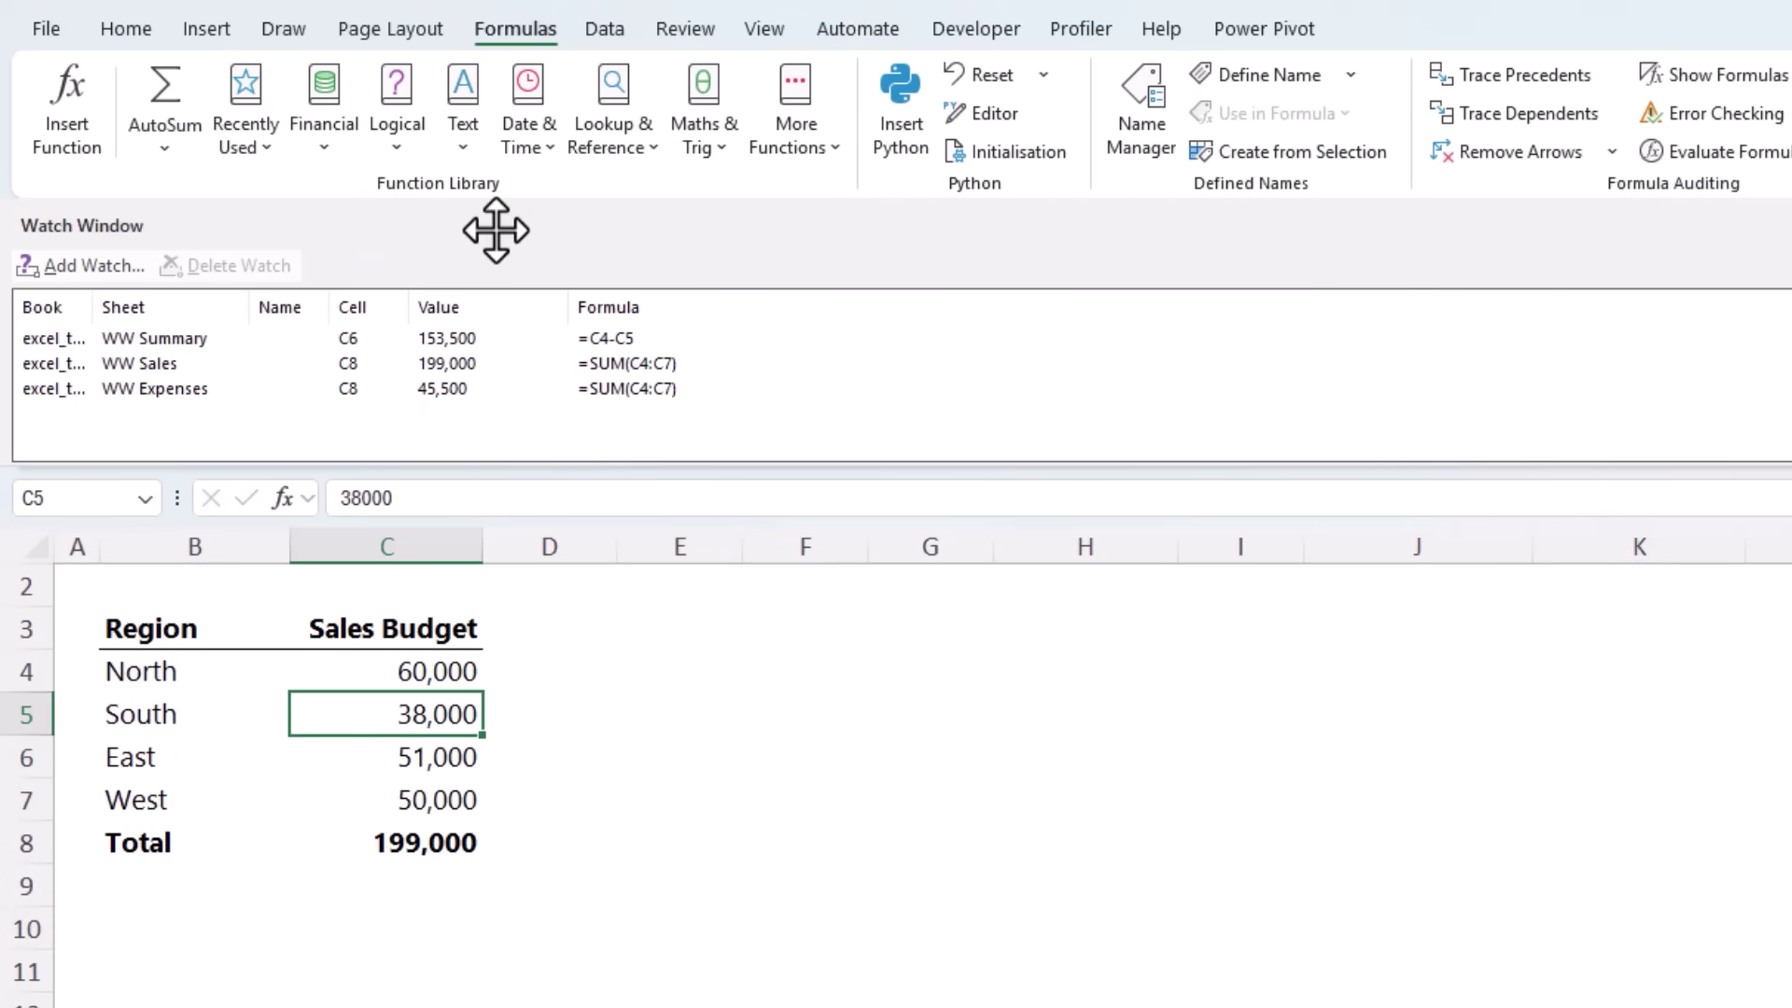
drag(496, 230, 504, 771)
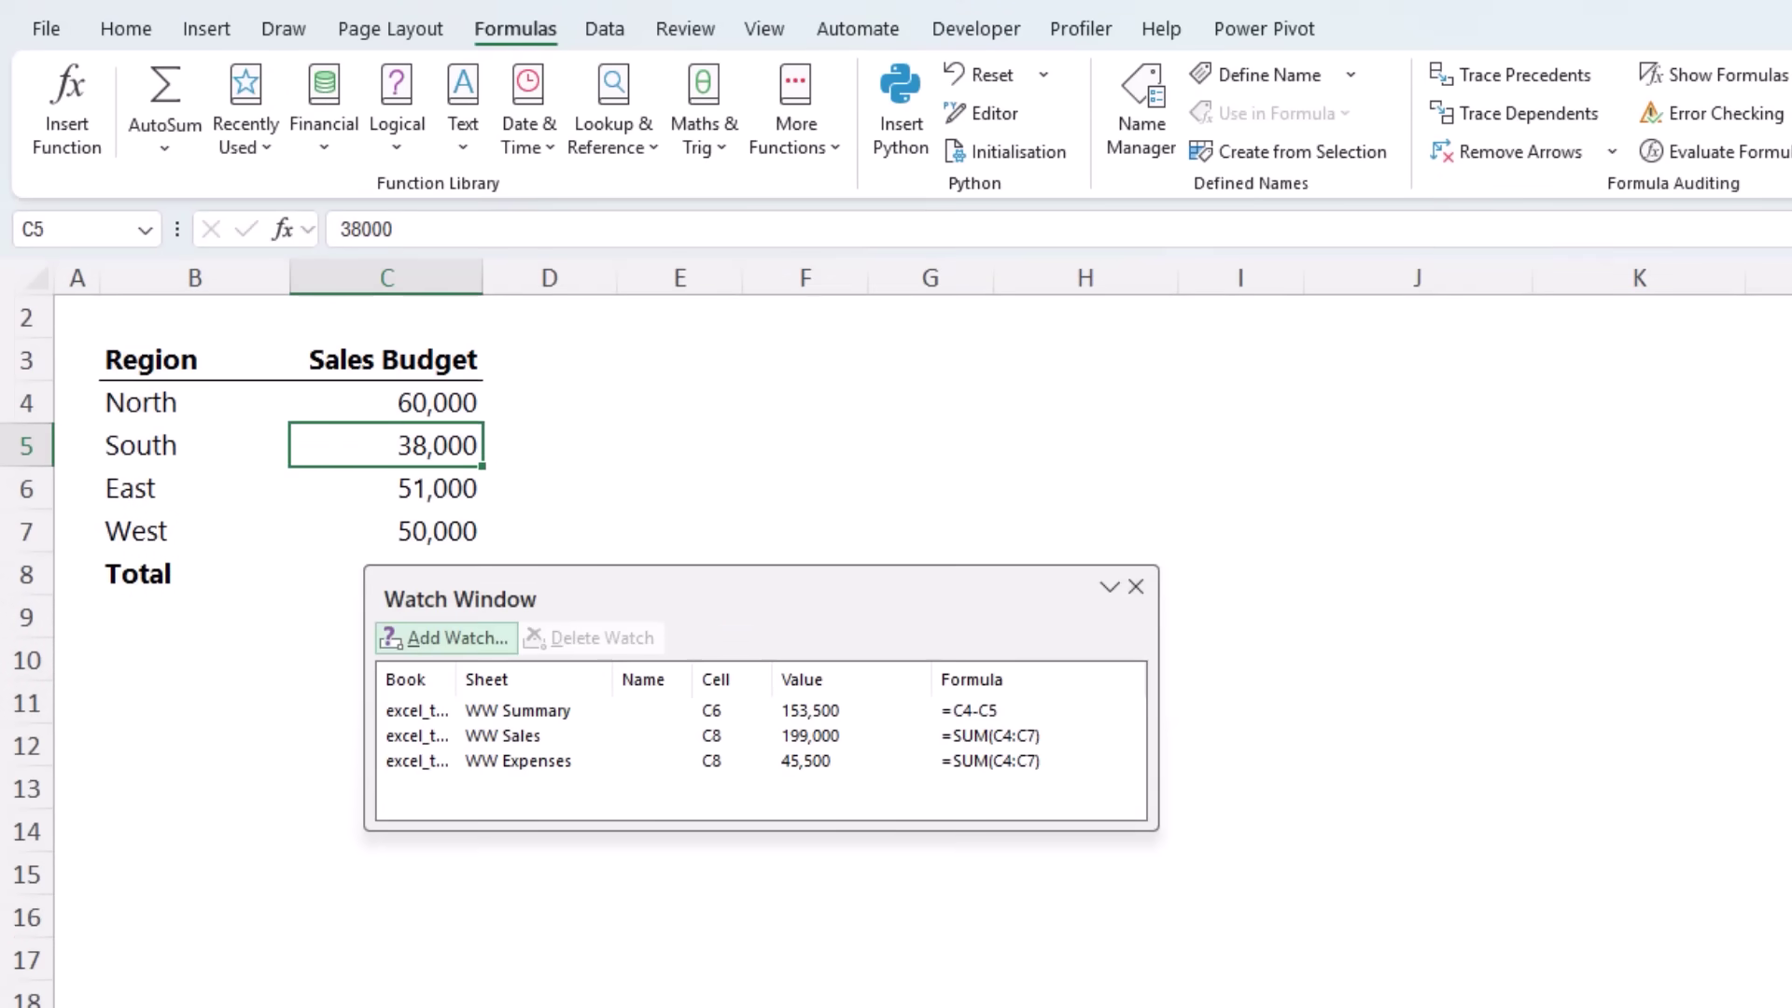
drag(608, 591, 374, 1007)
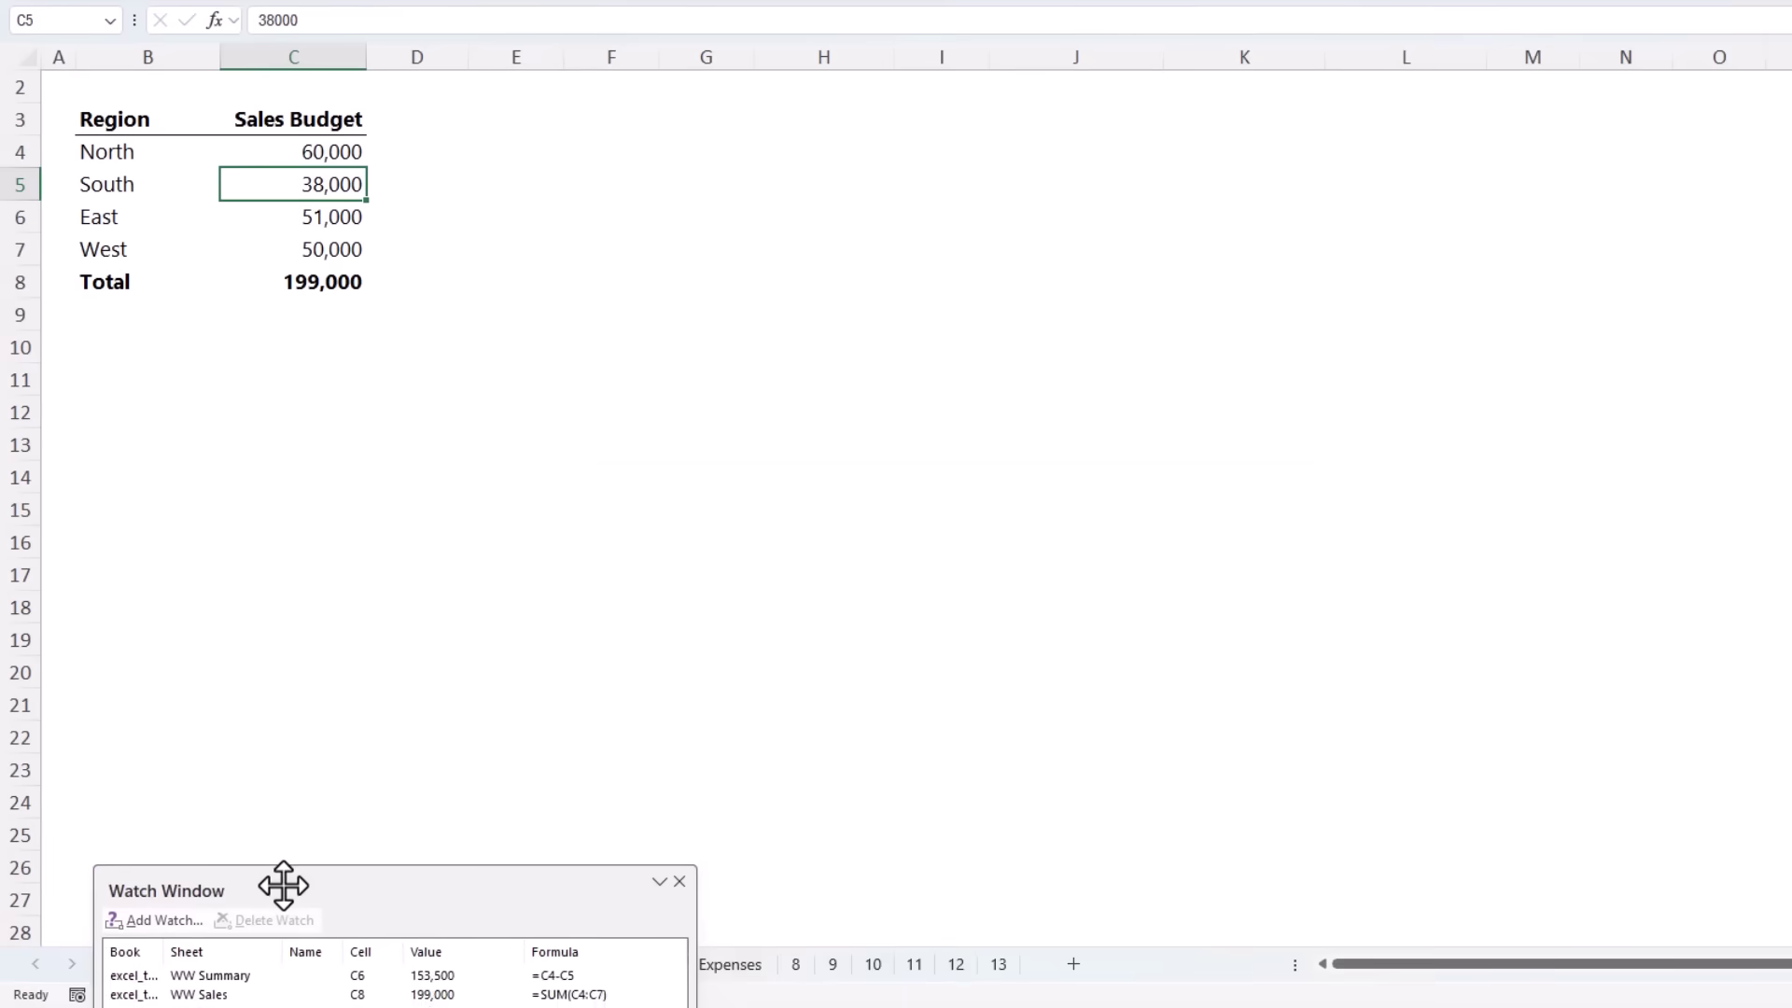
drag(283, 885, 288, 976)
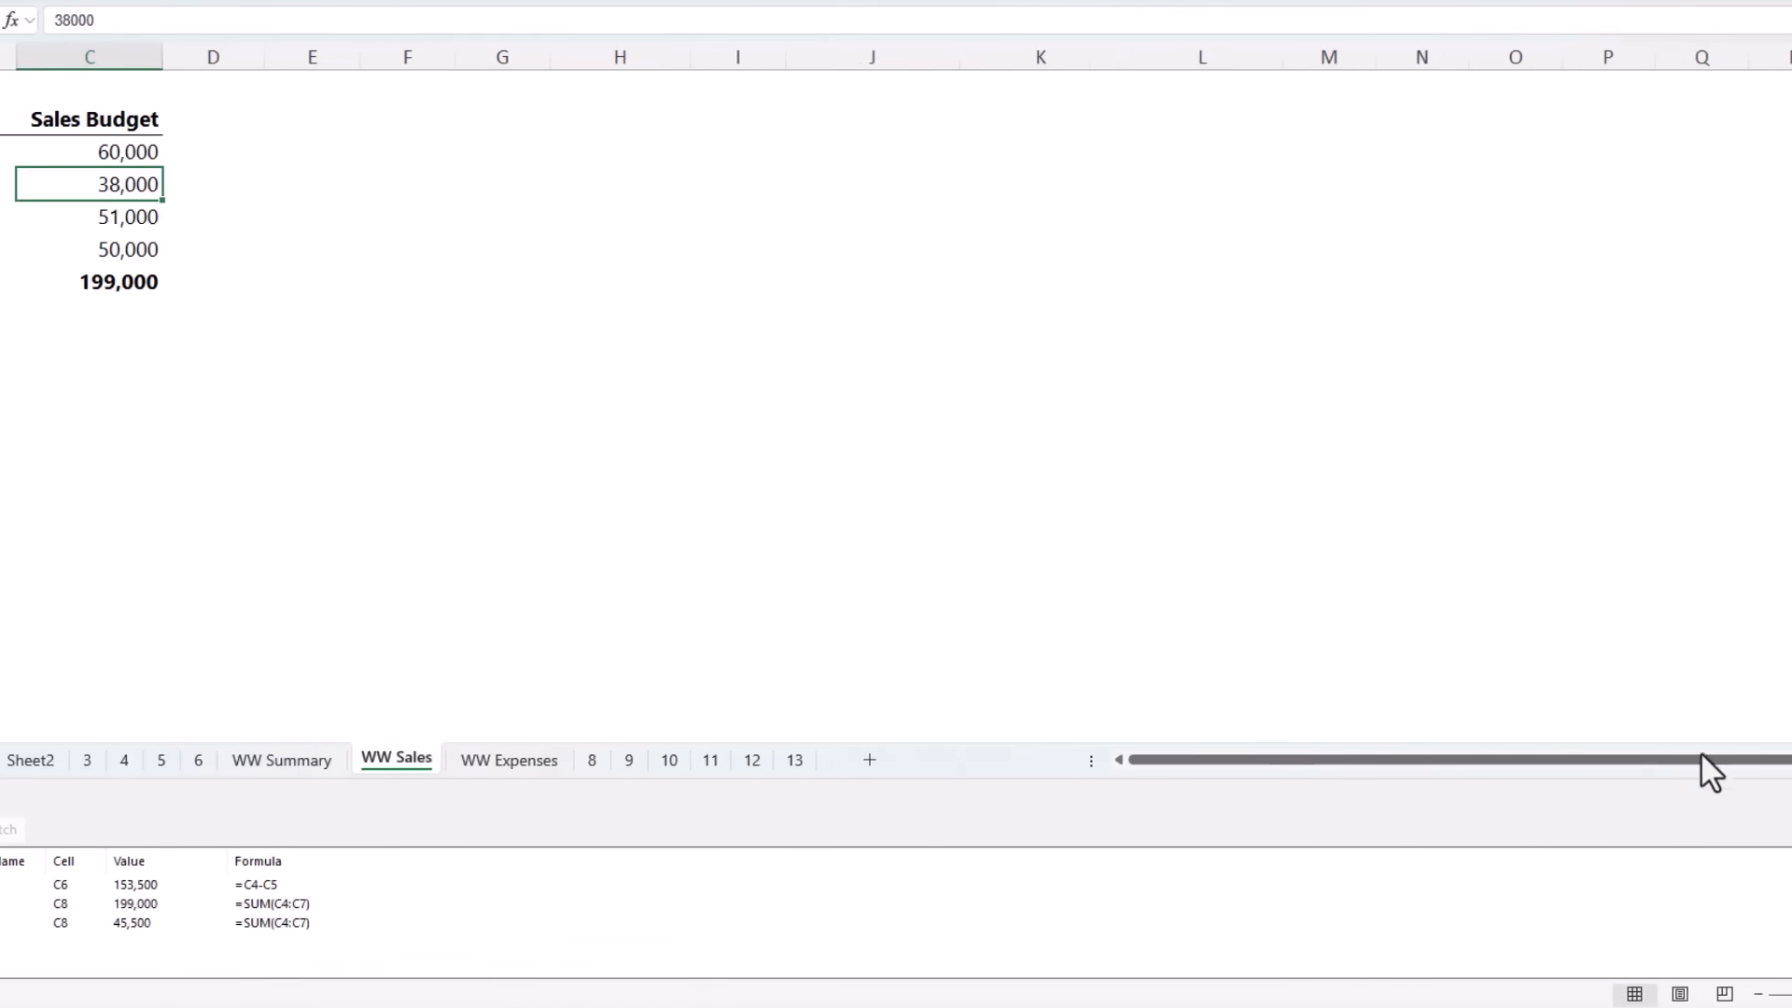
click(1766, 808)
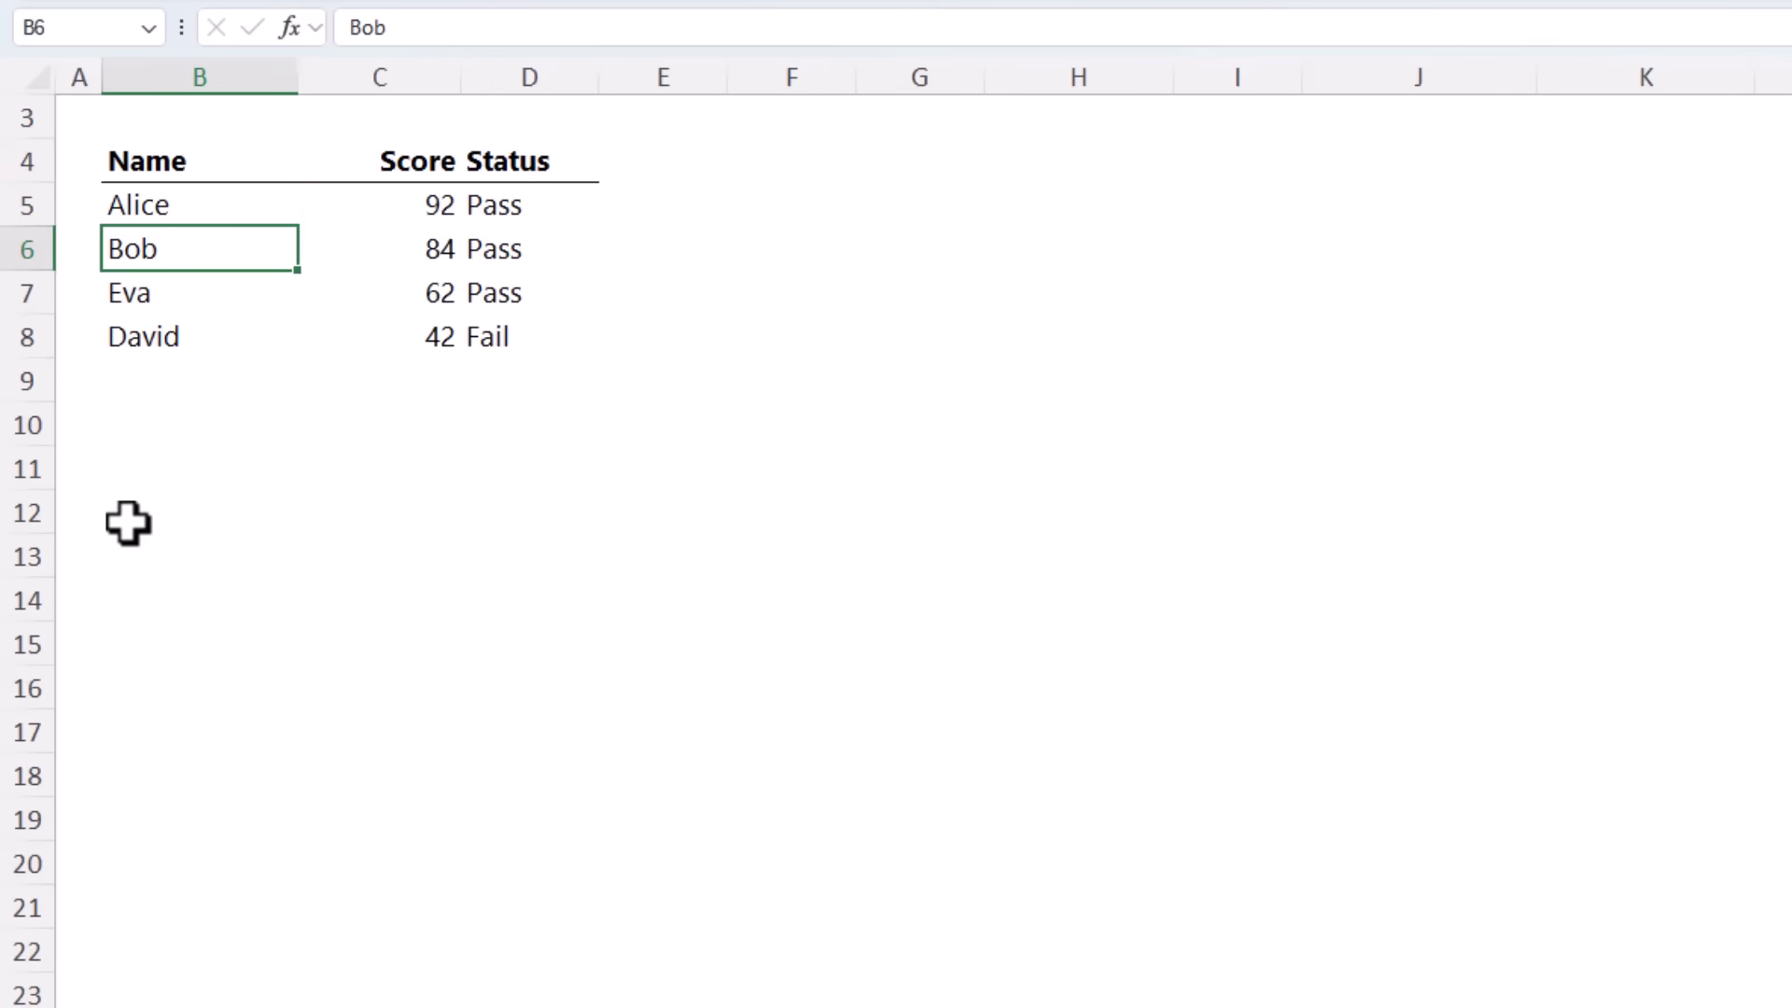
Step: Move row 6 below row 7, then rows 6–7 below the Fail row, and copy them to rows 10–11
click(33, 252)
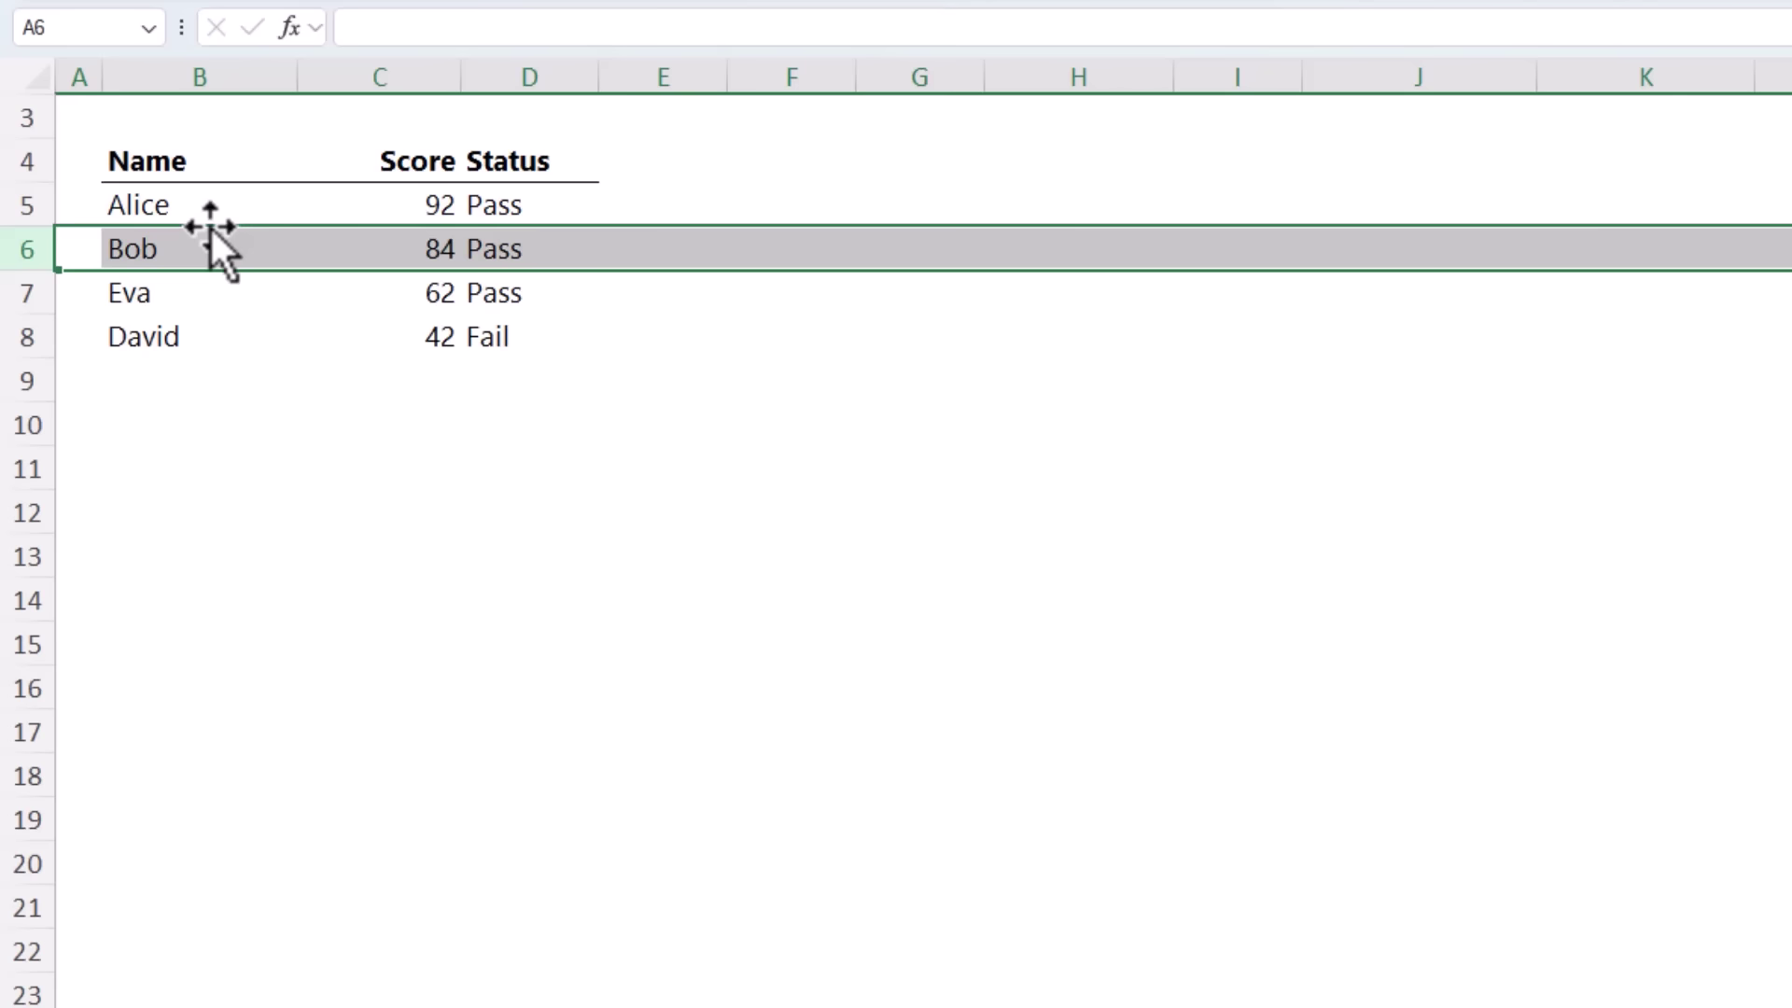
key(shift)
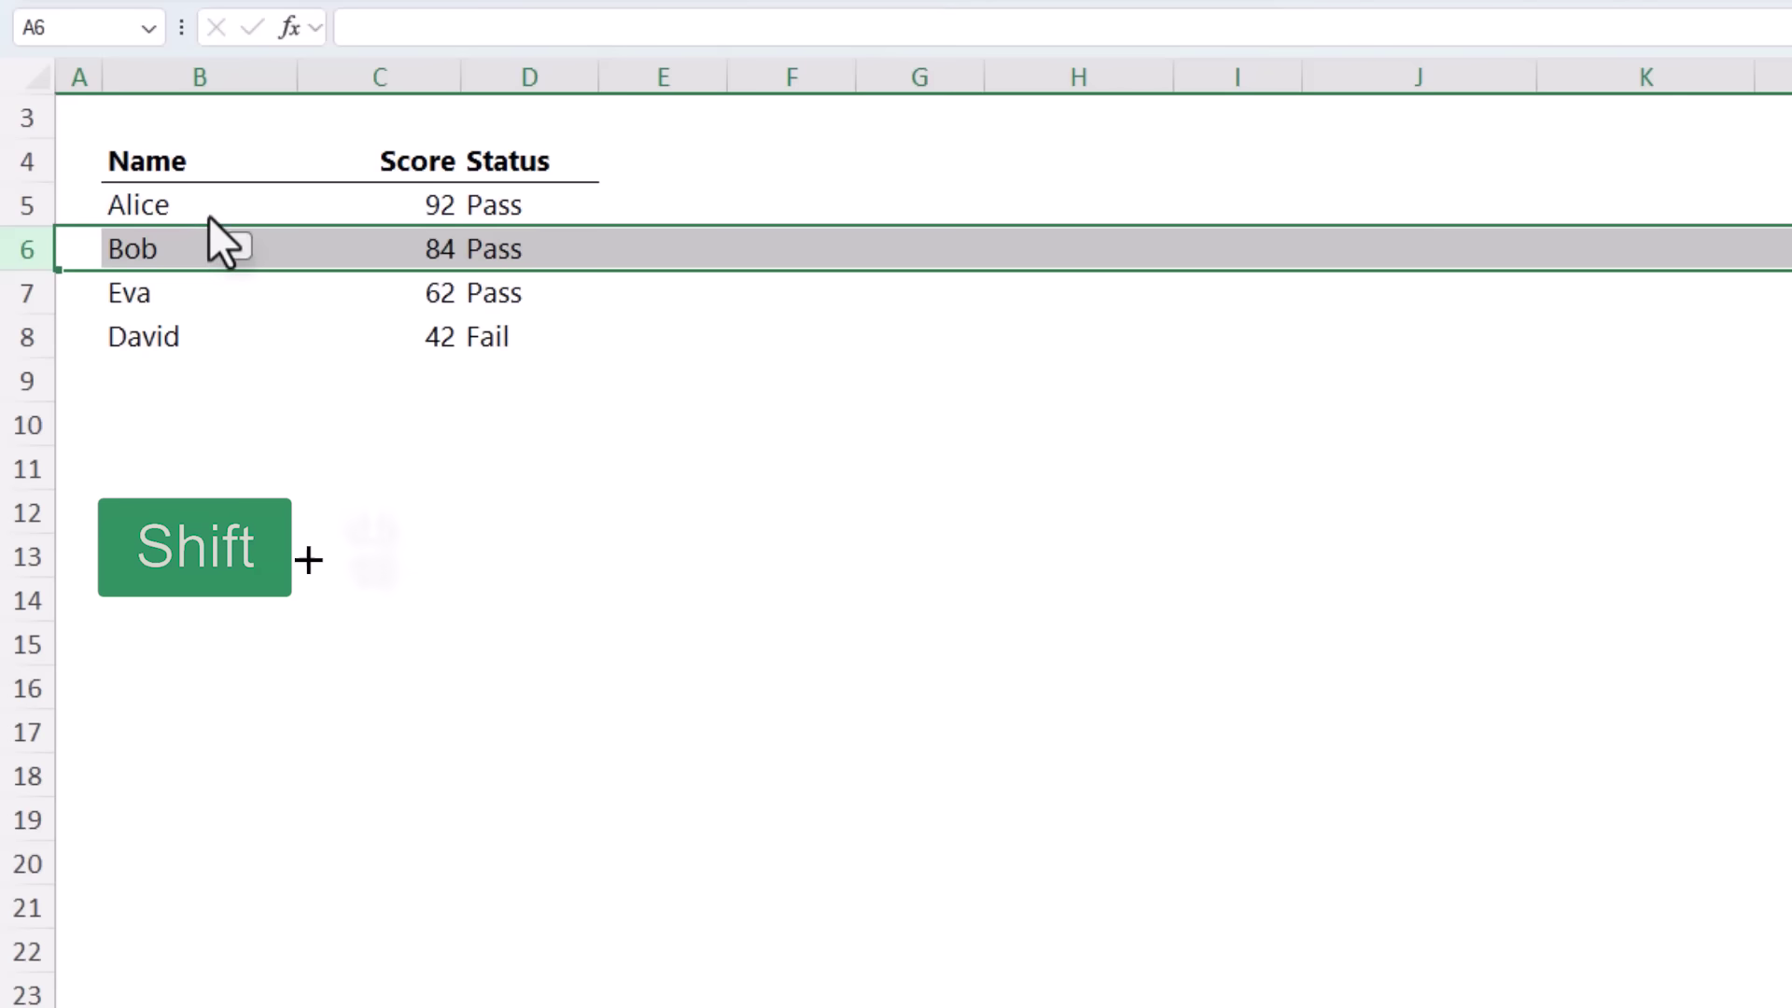
drag(209, 216, 216, 310)
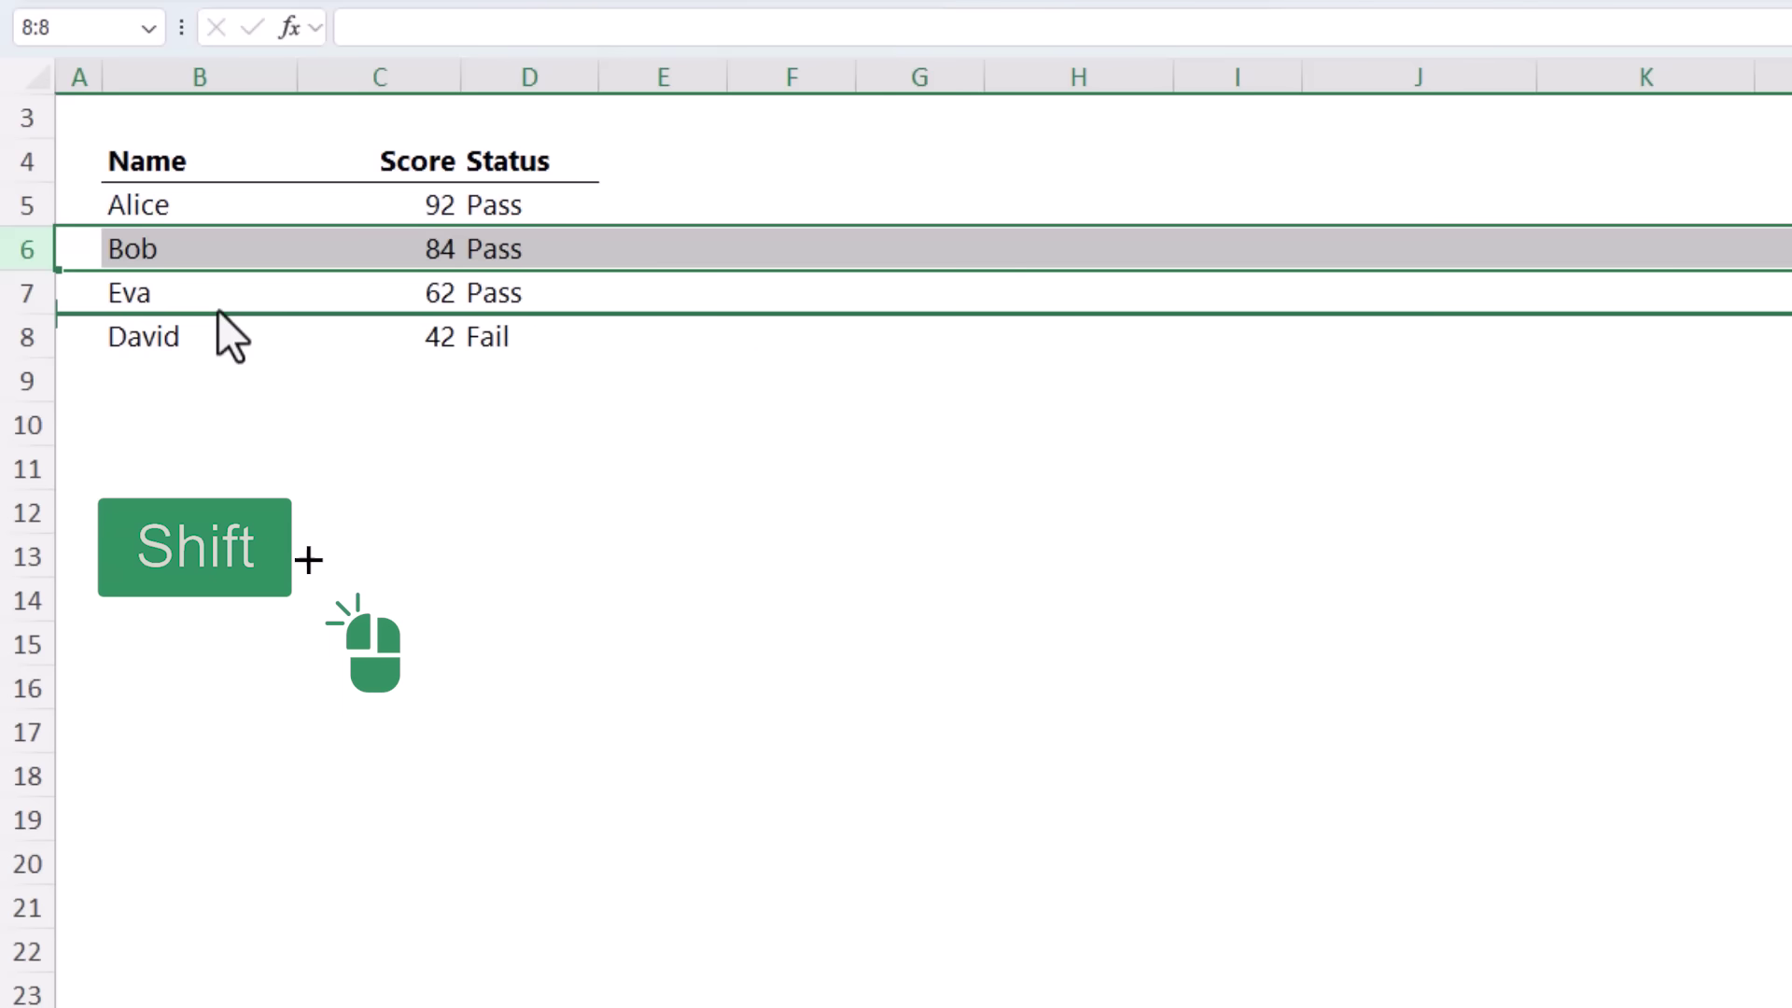
drag(216, 310, 217, 310)
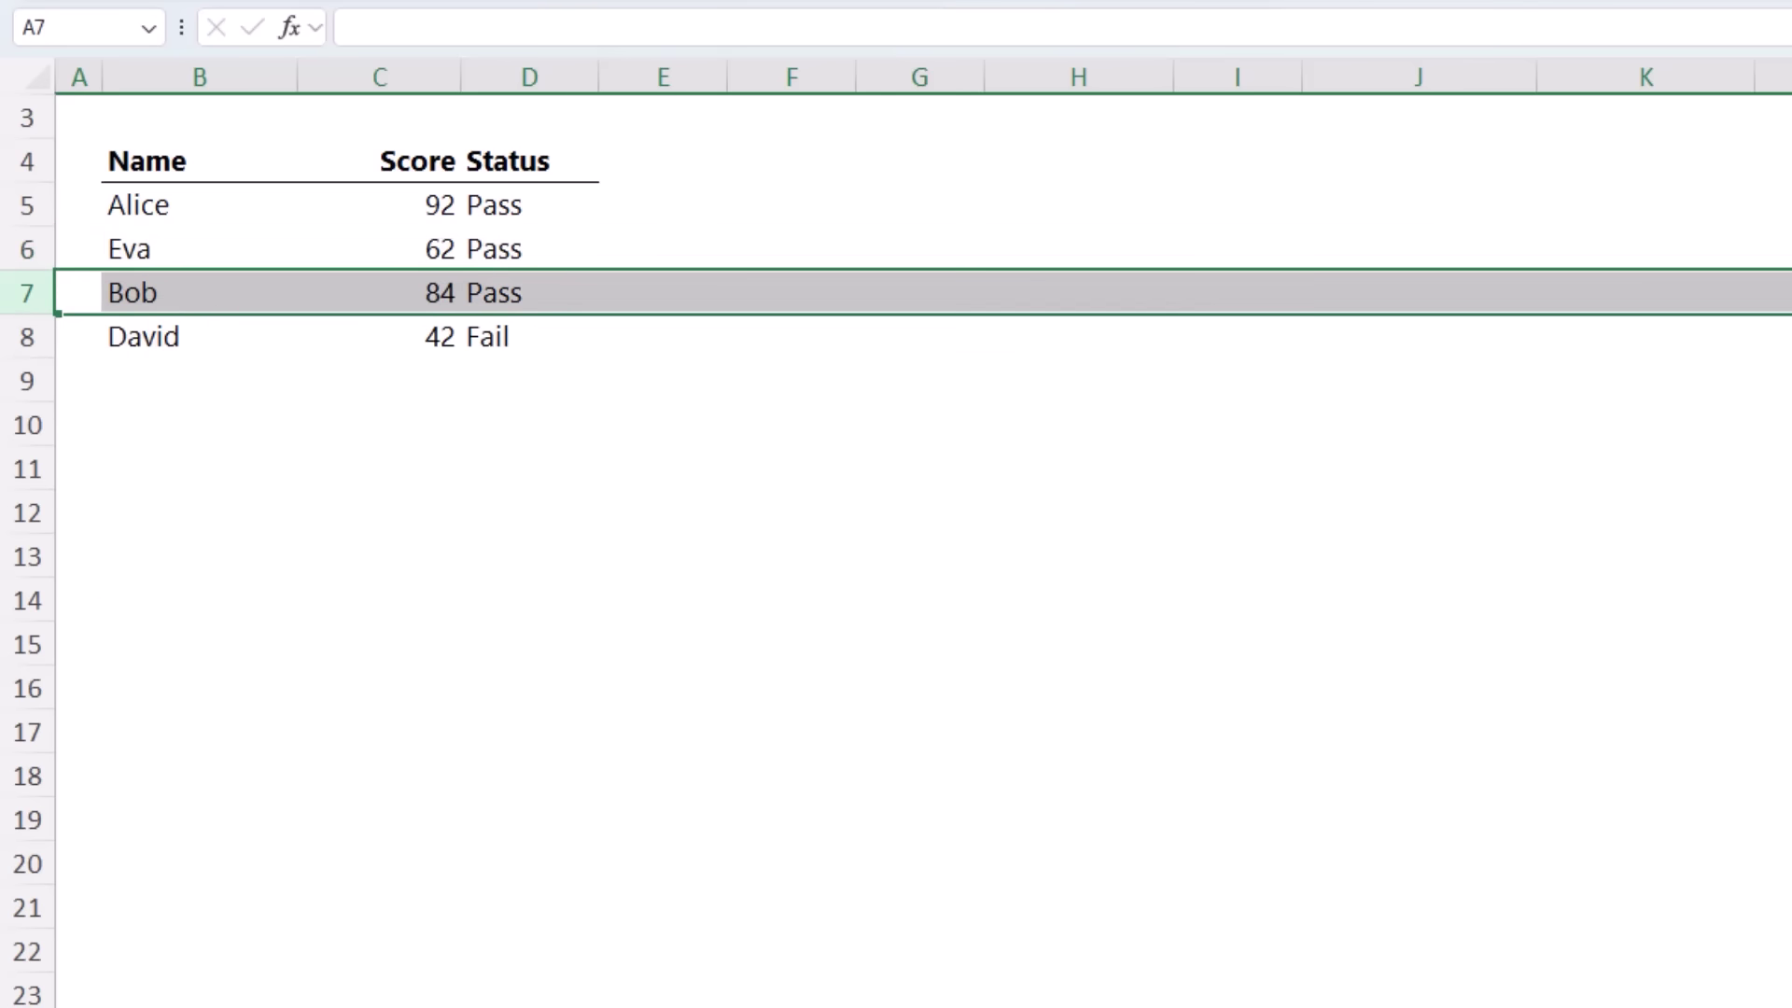
shift+click(16, 249)
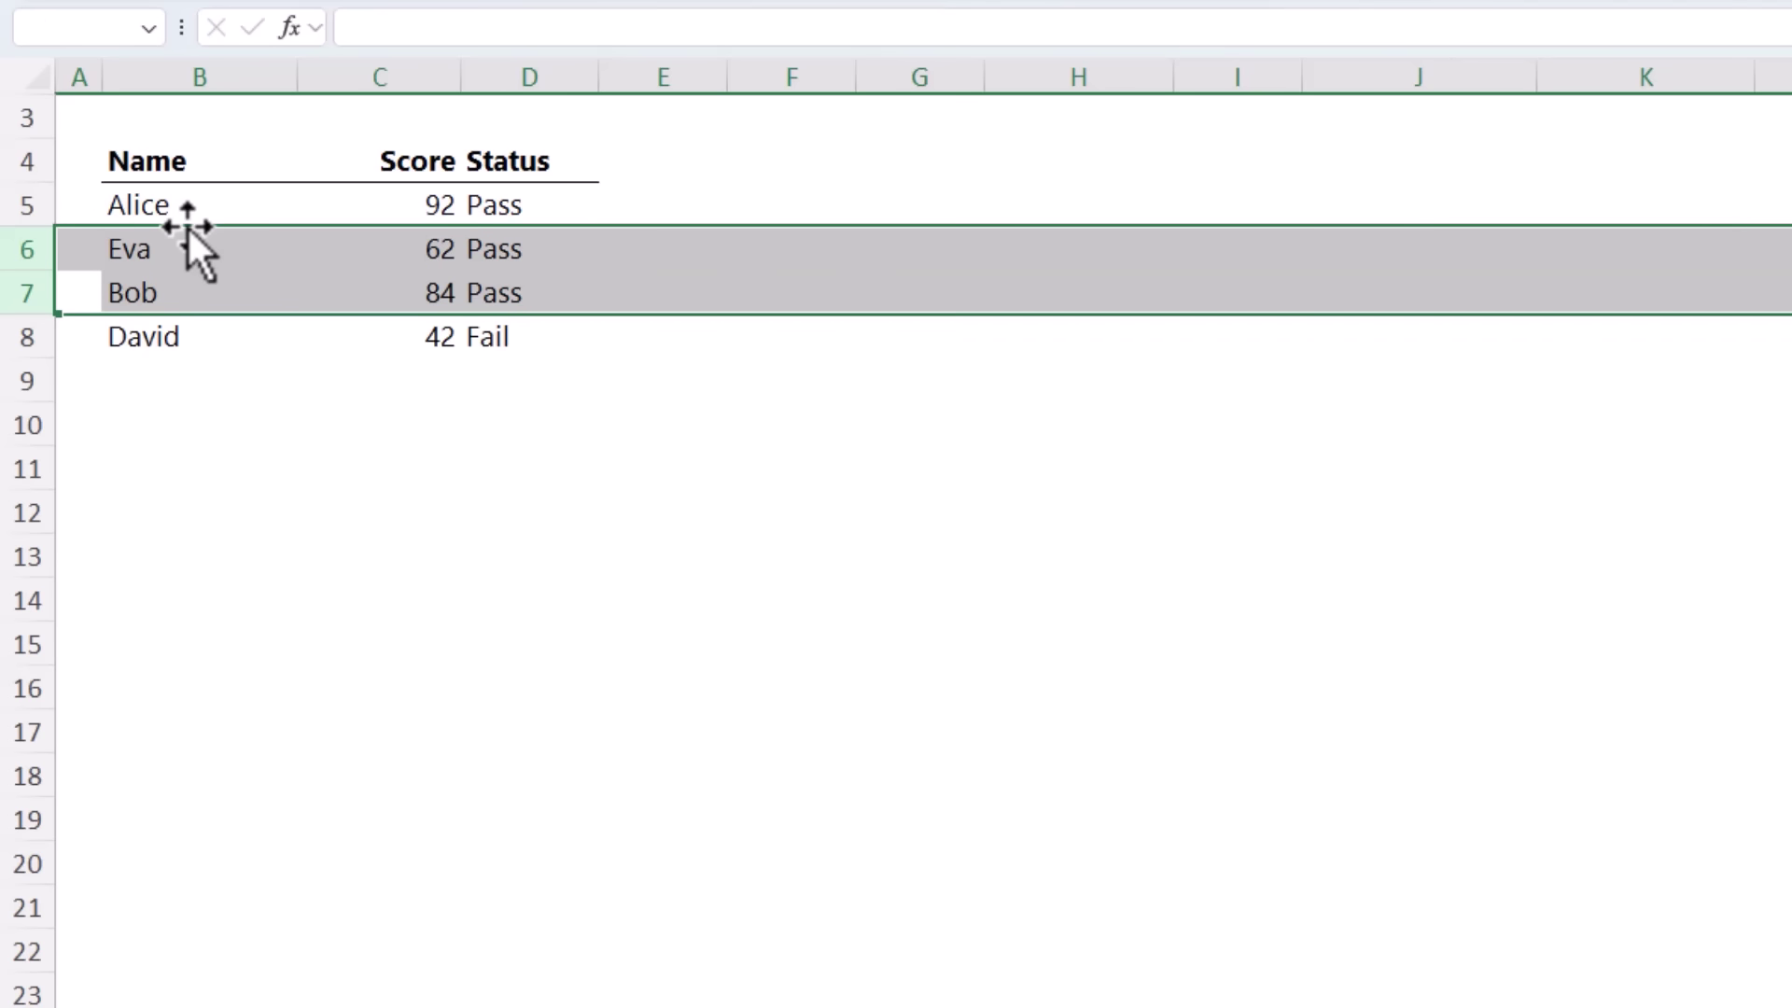
drag(186, 226, 190, 346)
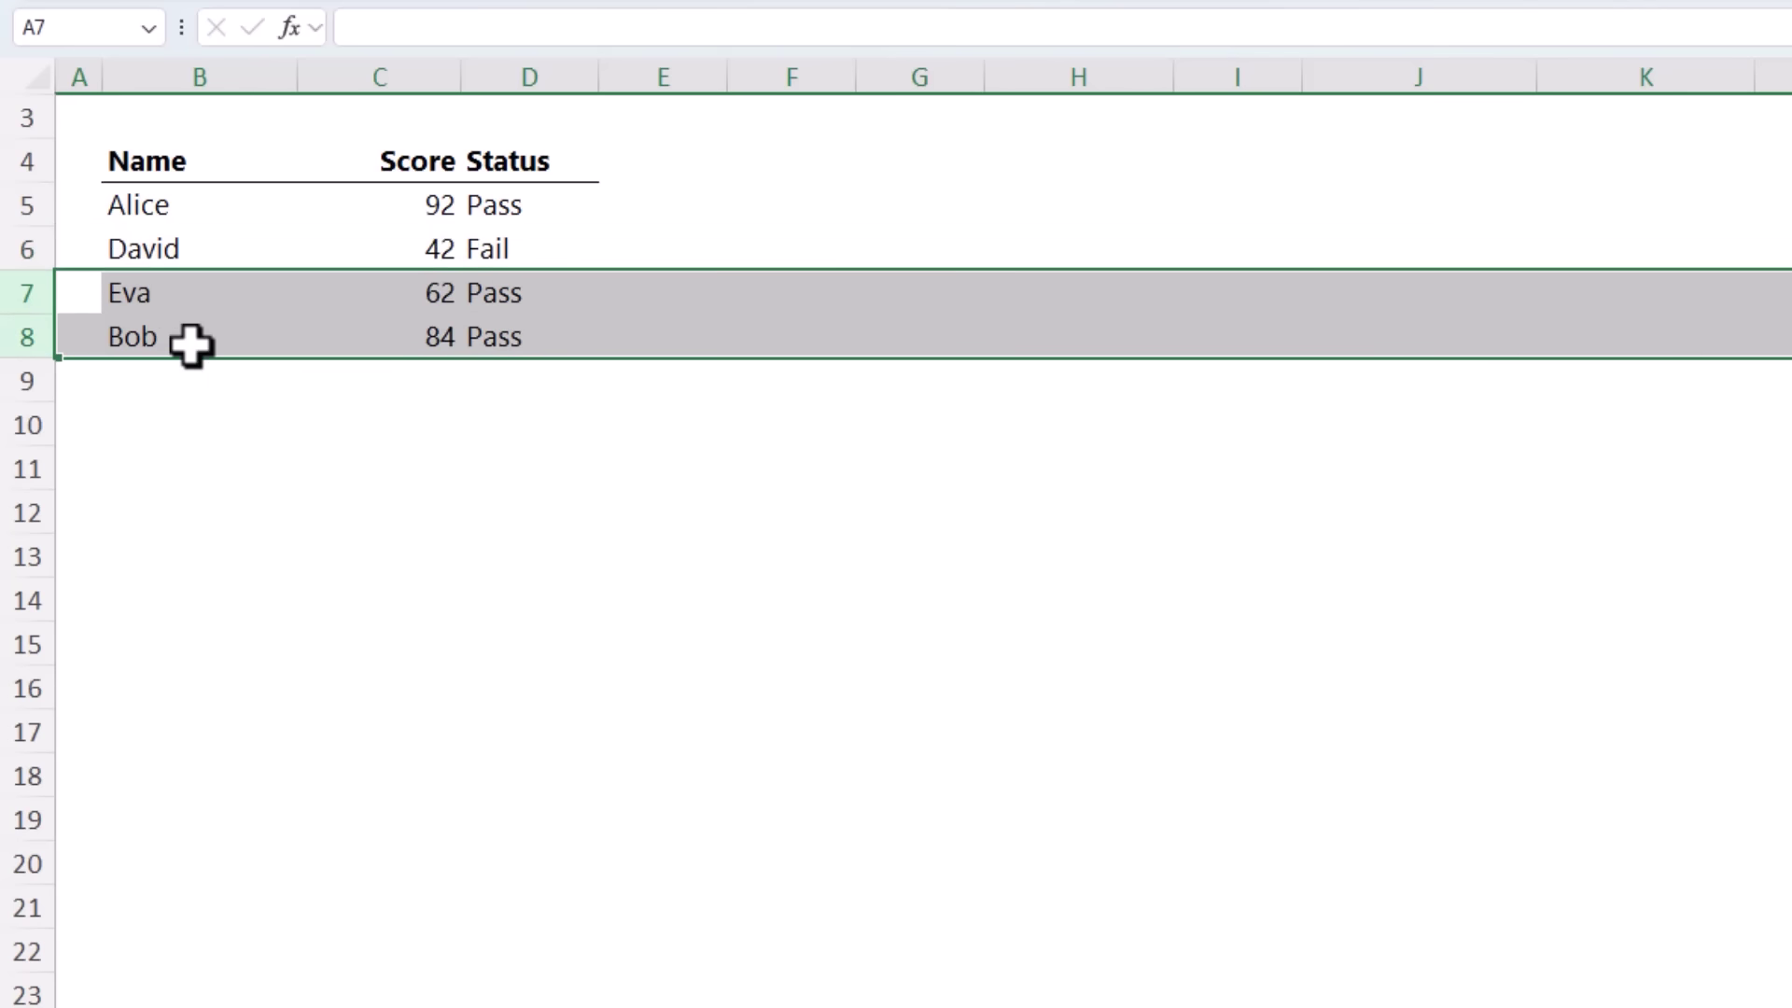
key(ctrl+shift)
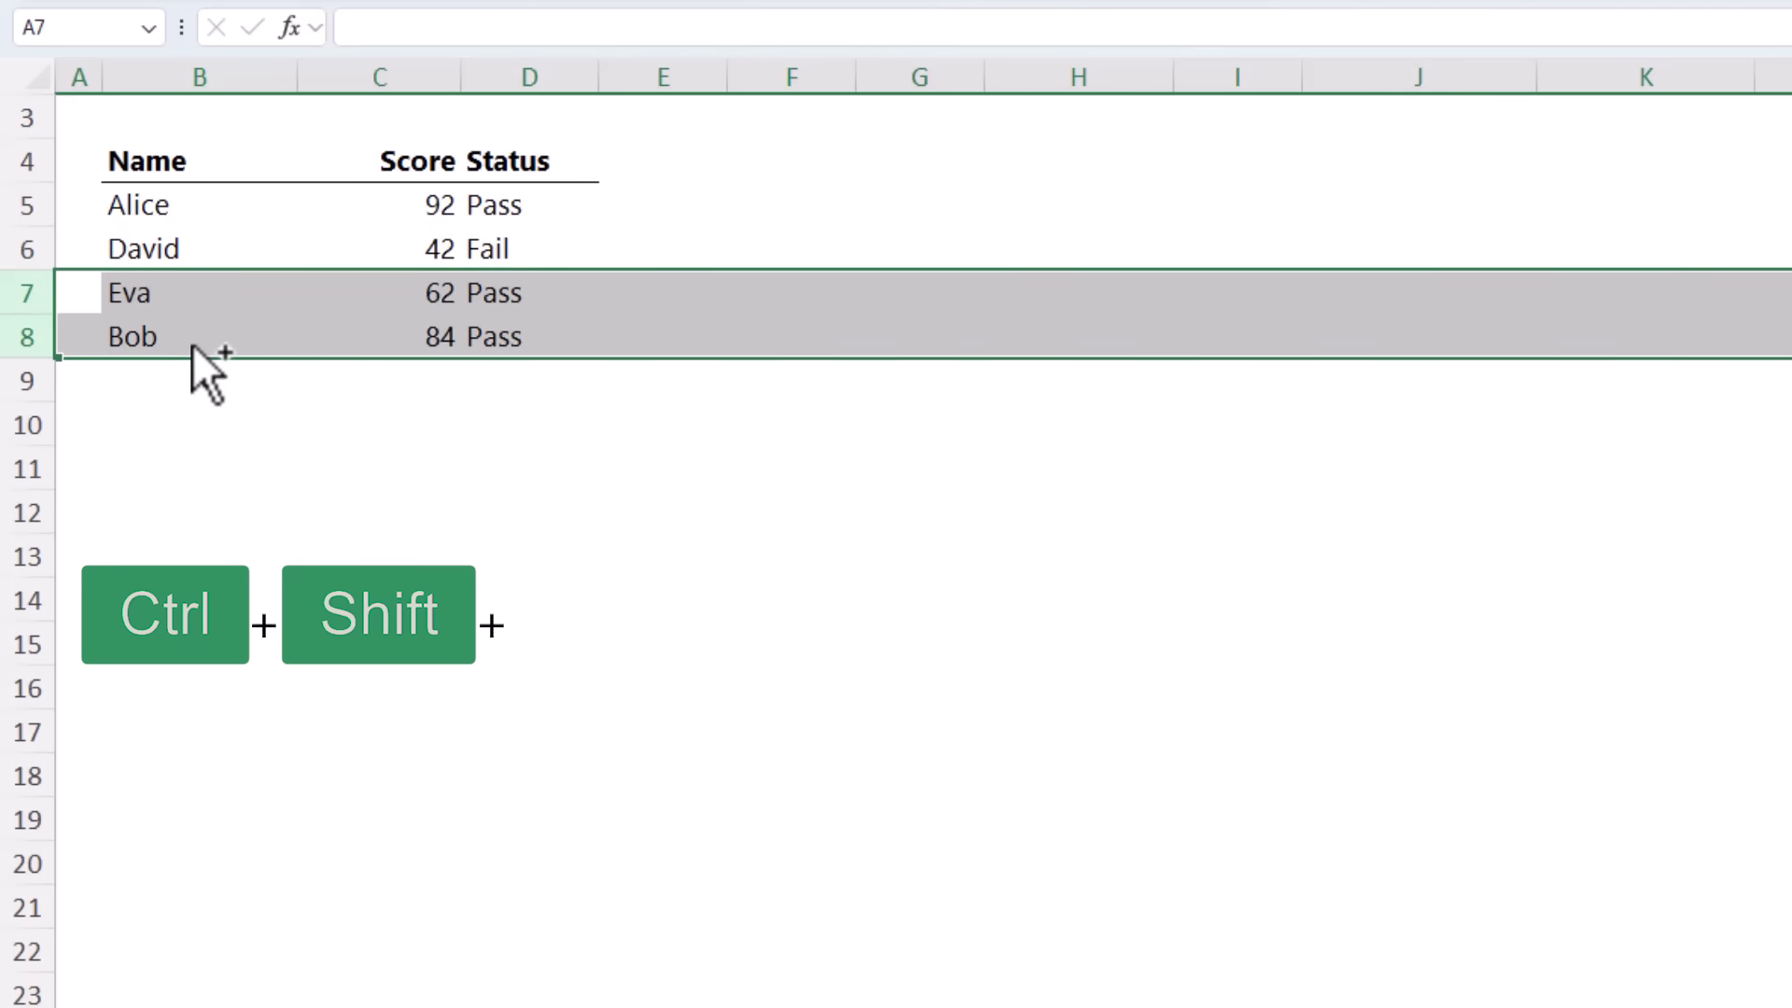
drag(209, 357, 199, 447)
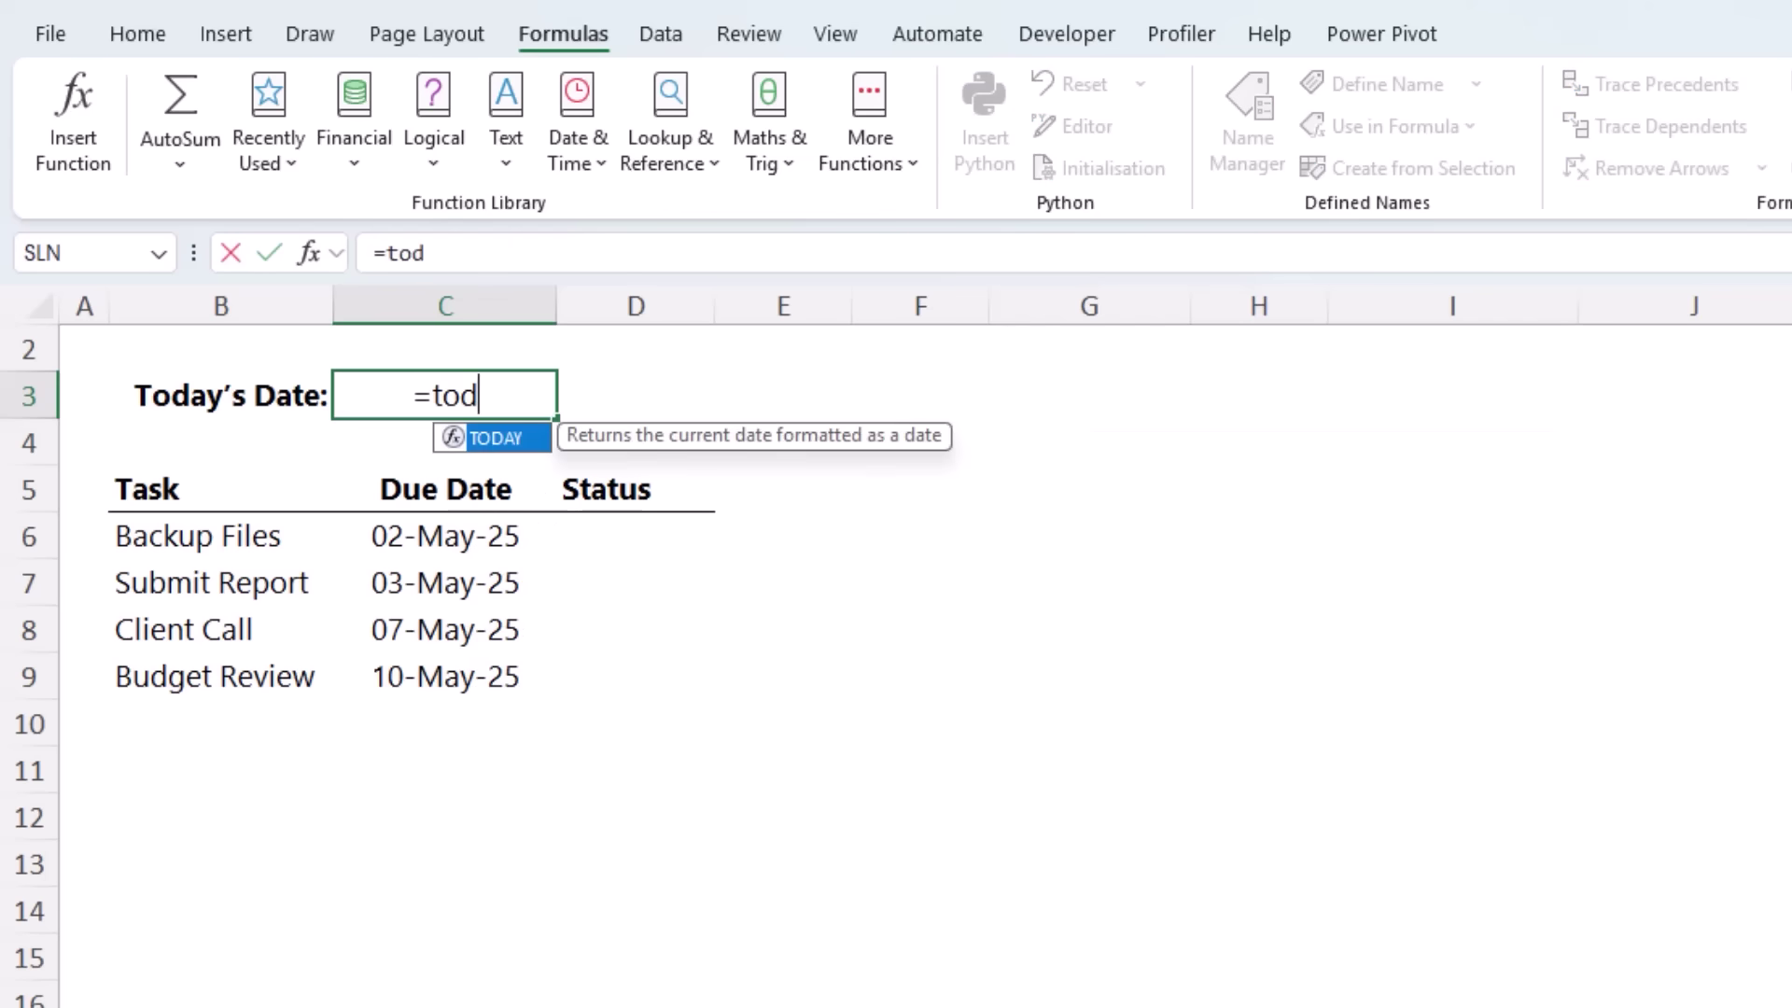
Step: Complete =TODAY() in C3 to show today's date
key(Tab)
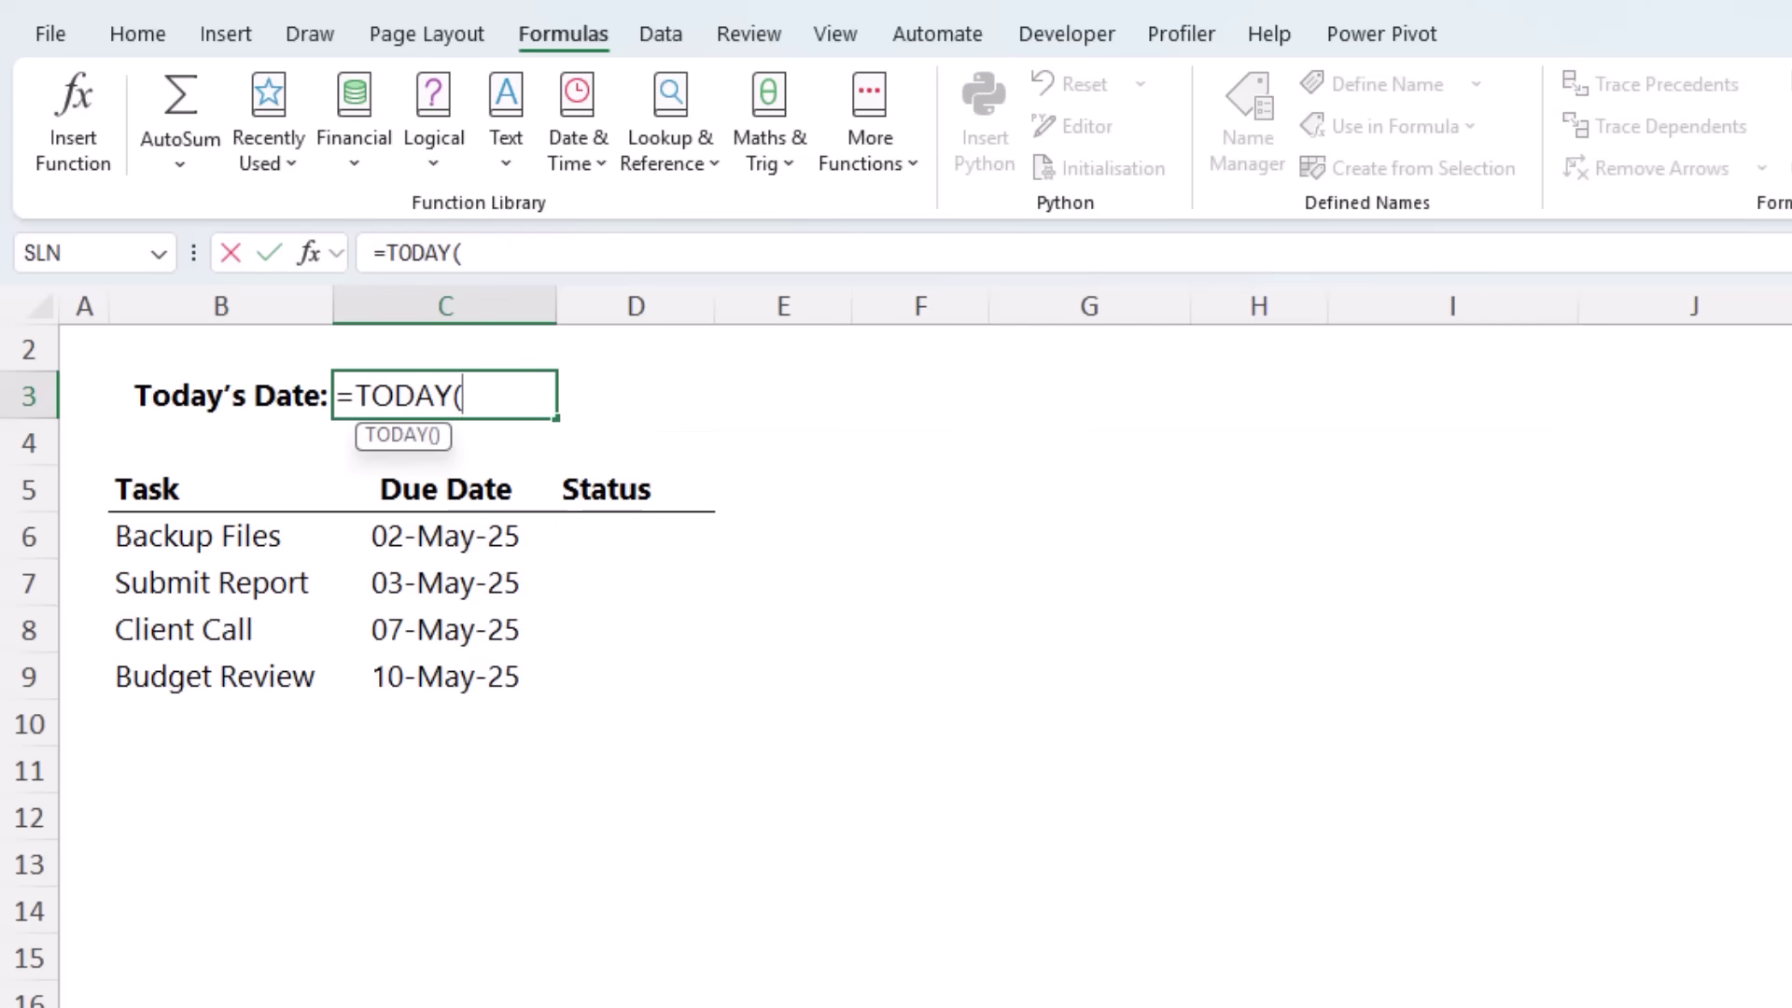
text())
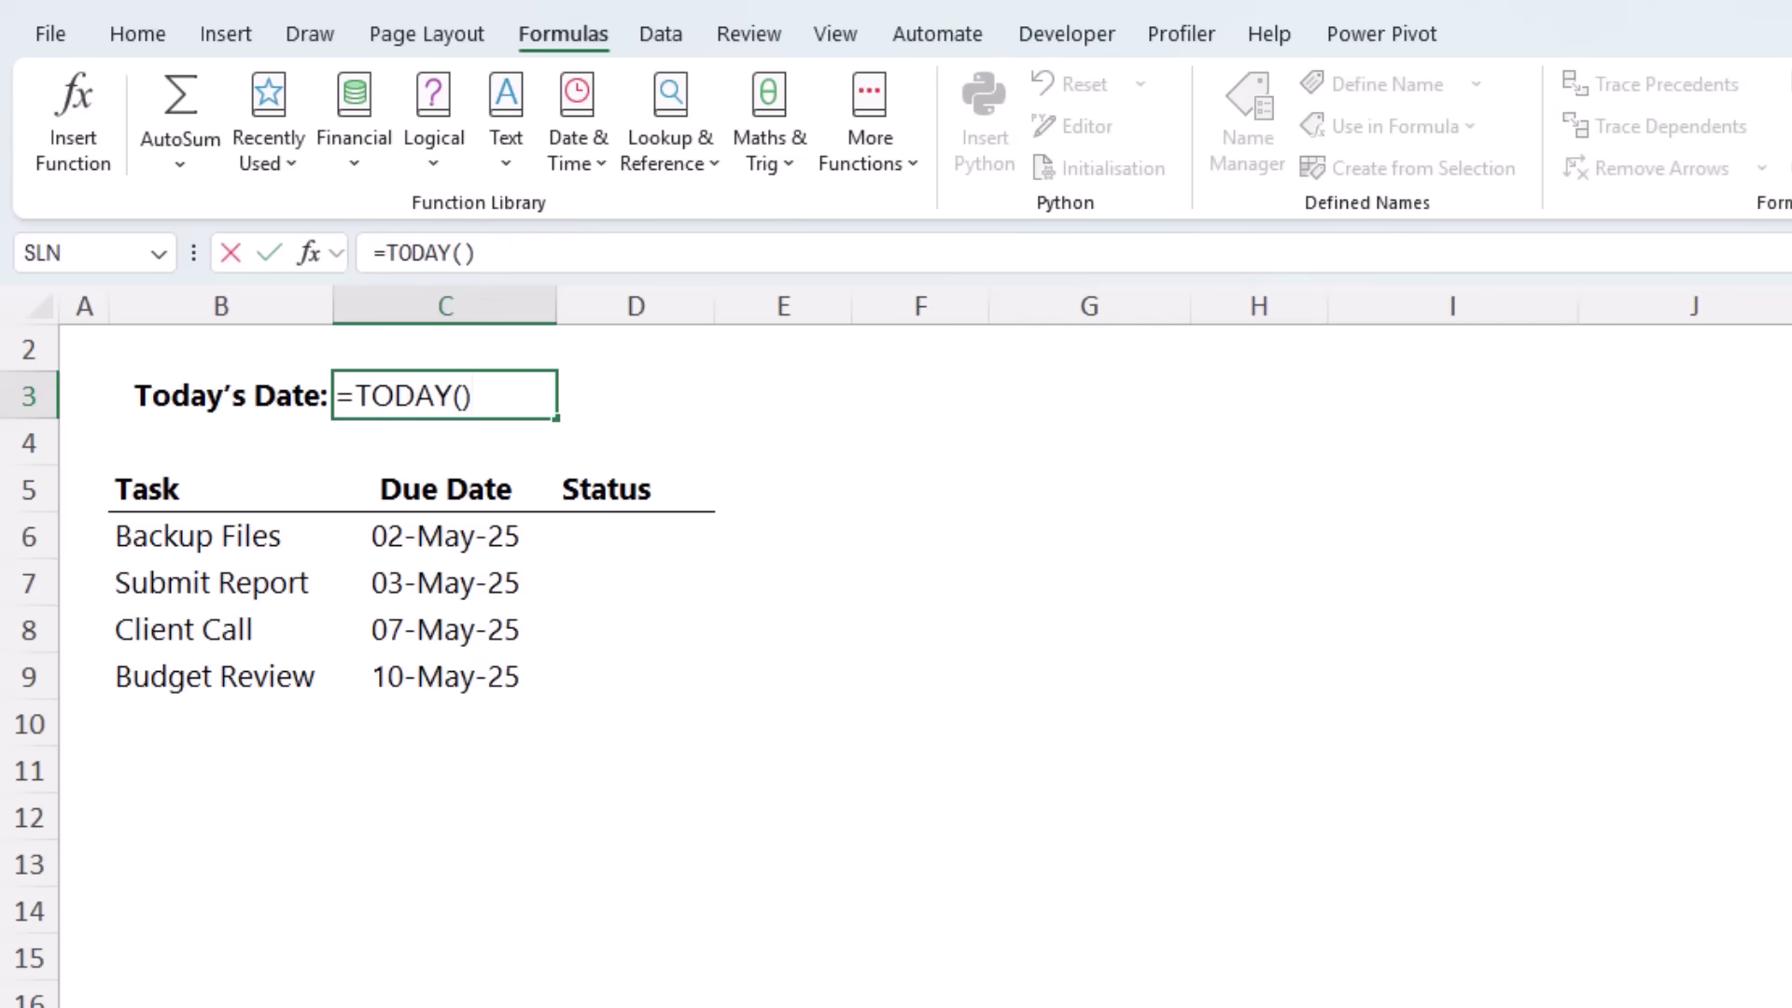
key(Return)
click(444, 396)
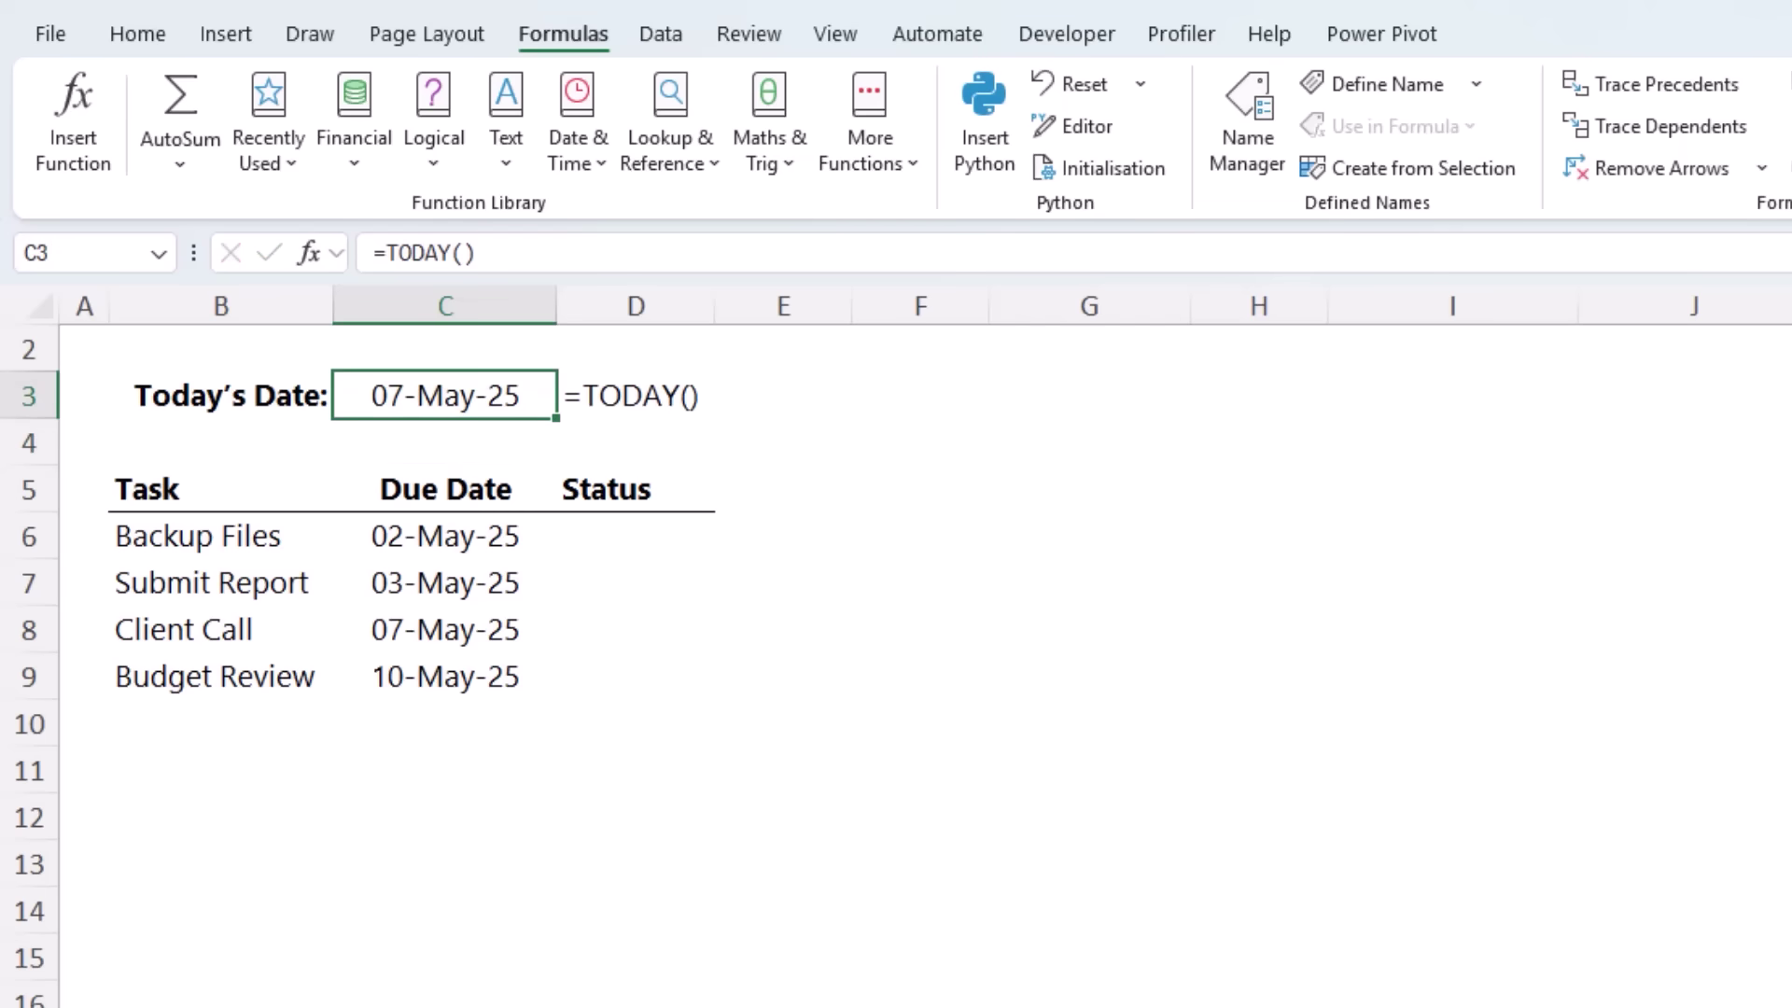
Step: Enter =IF(C6<$C$3,"Overdue","On Track") in D6 with C3 made absolute
click(600, 532)
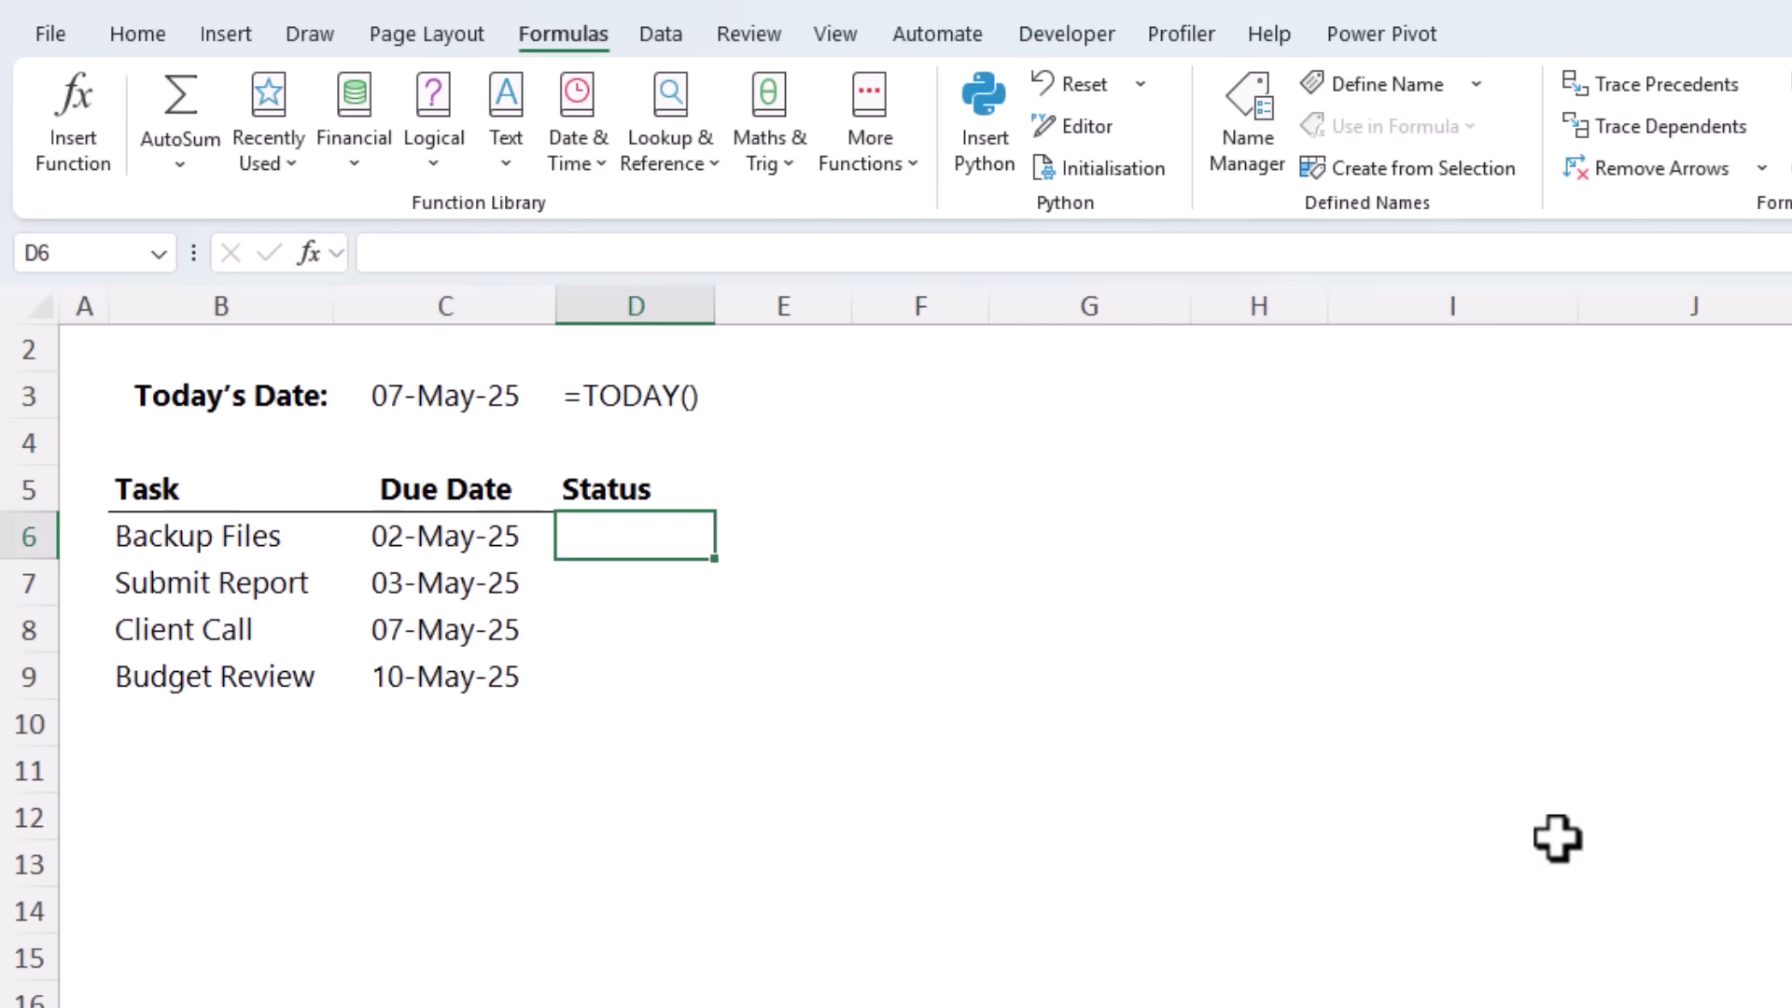
text(=if)
key(Tab)
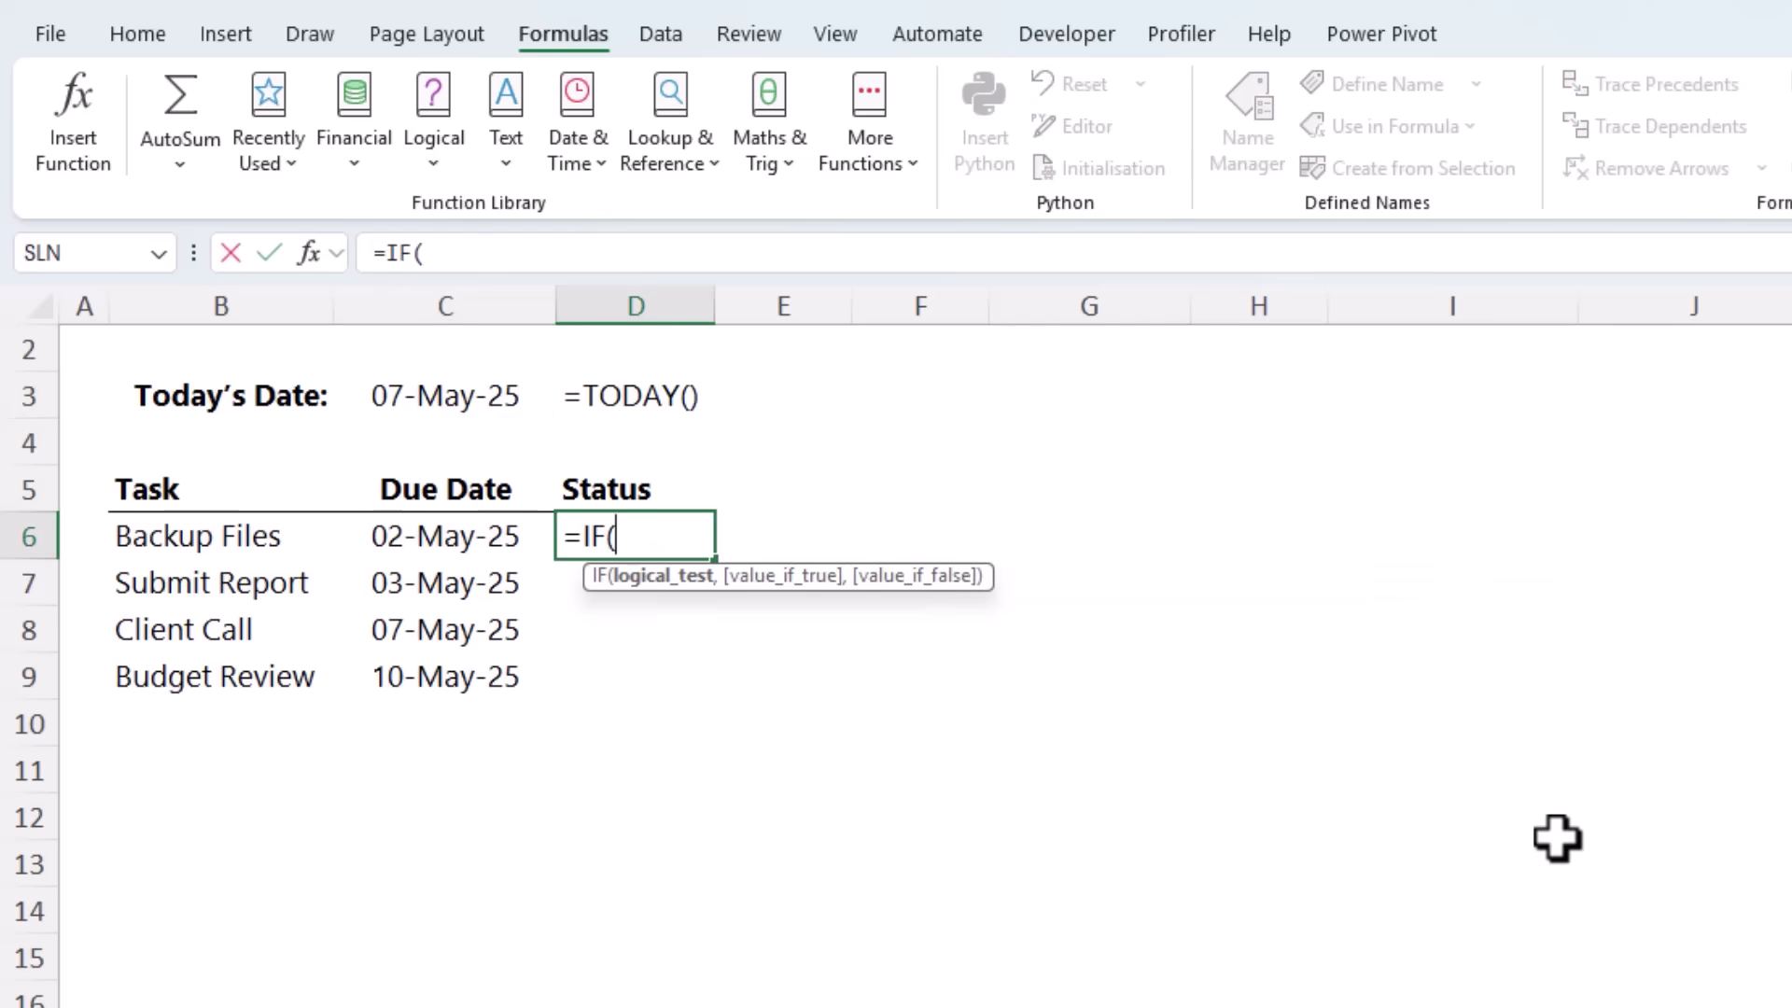
key(Left)
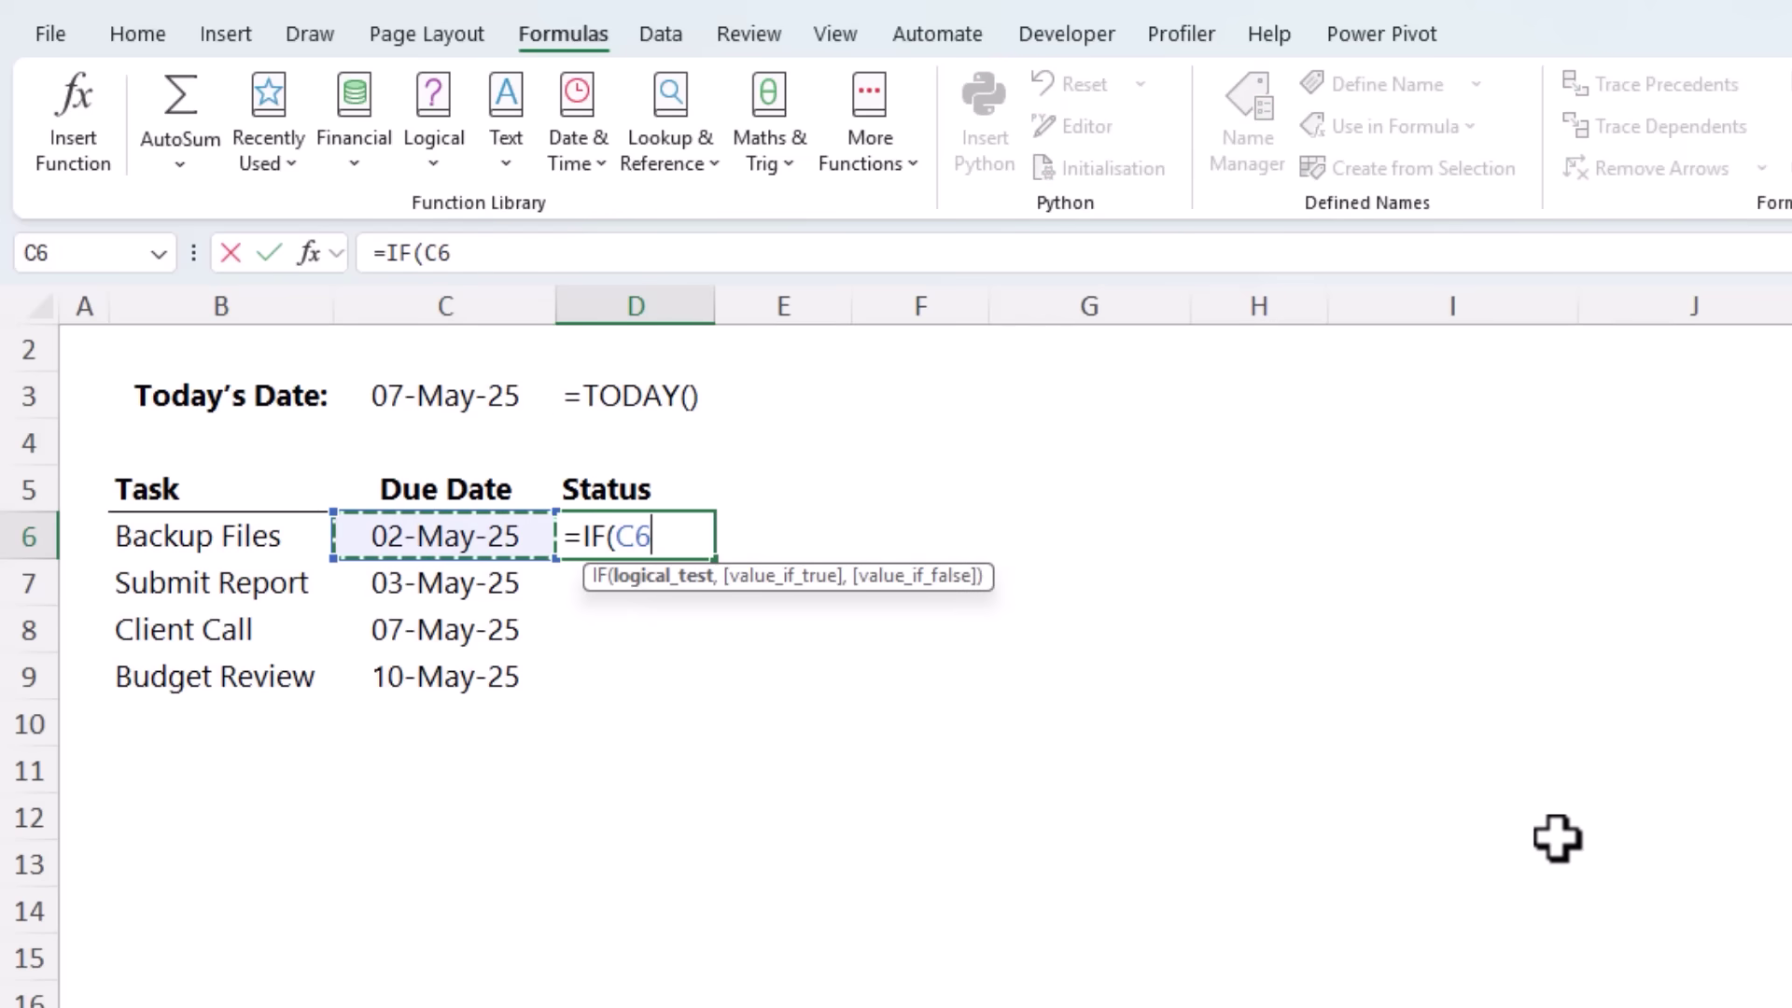
text(<)
click(392, 388)
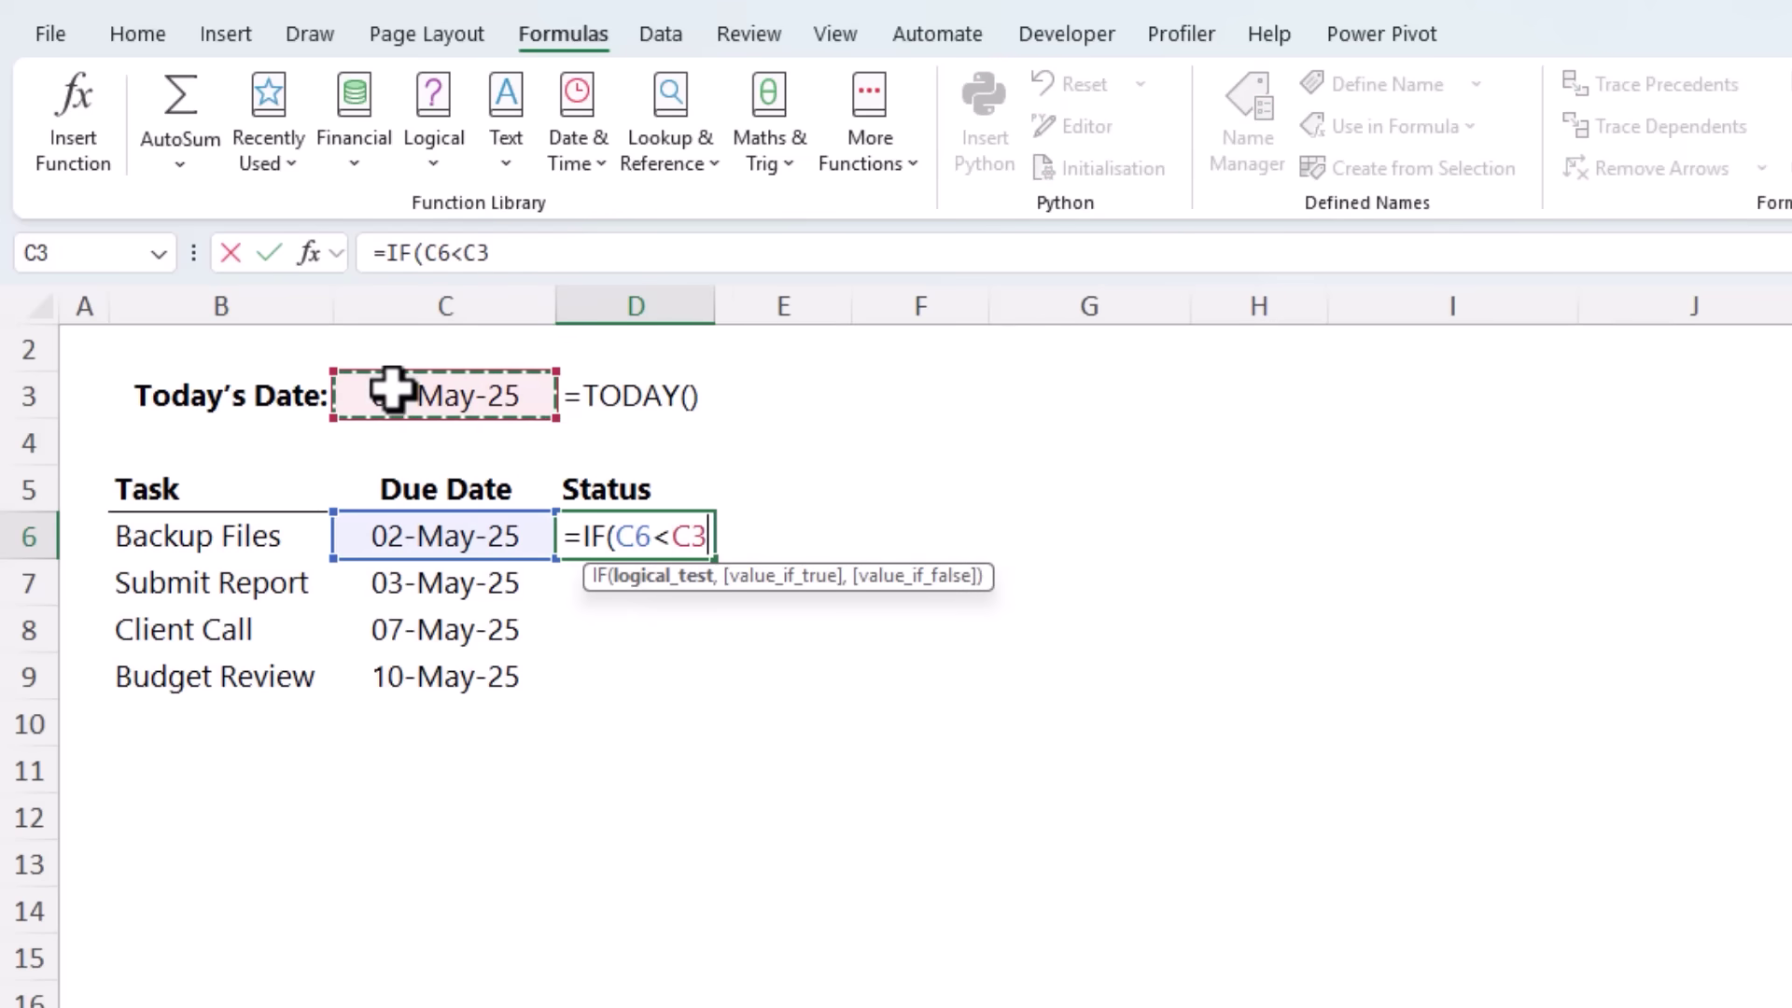
key(F4)
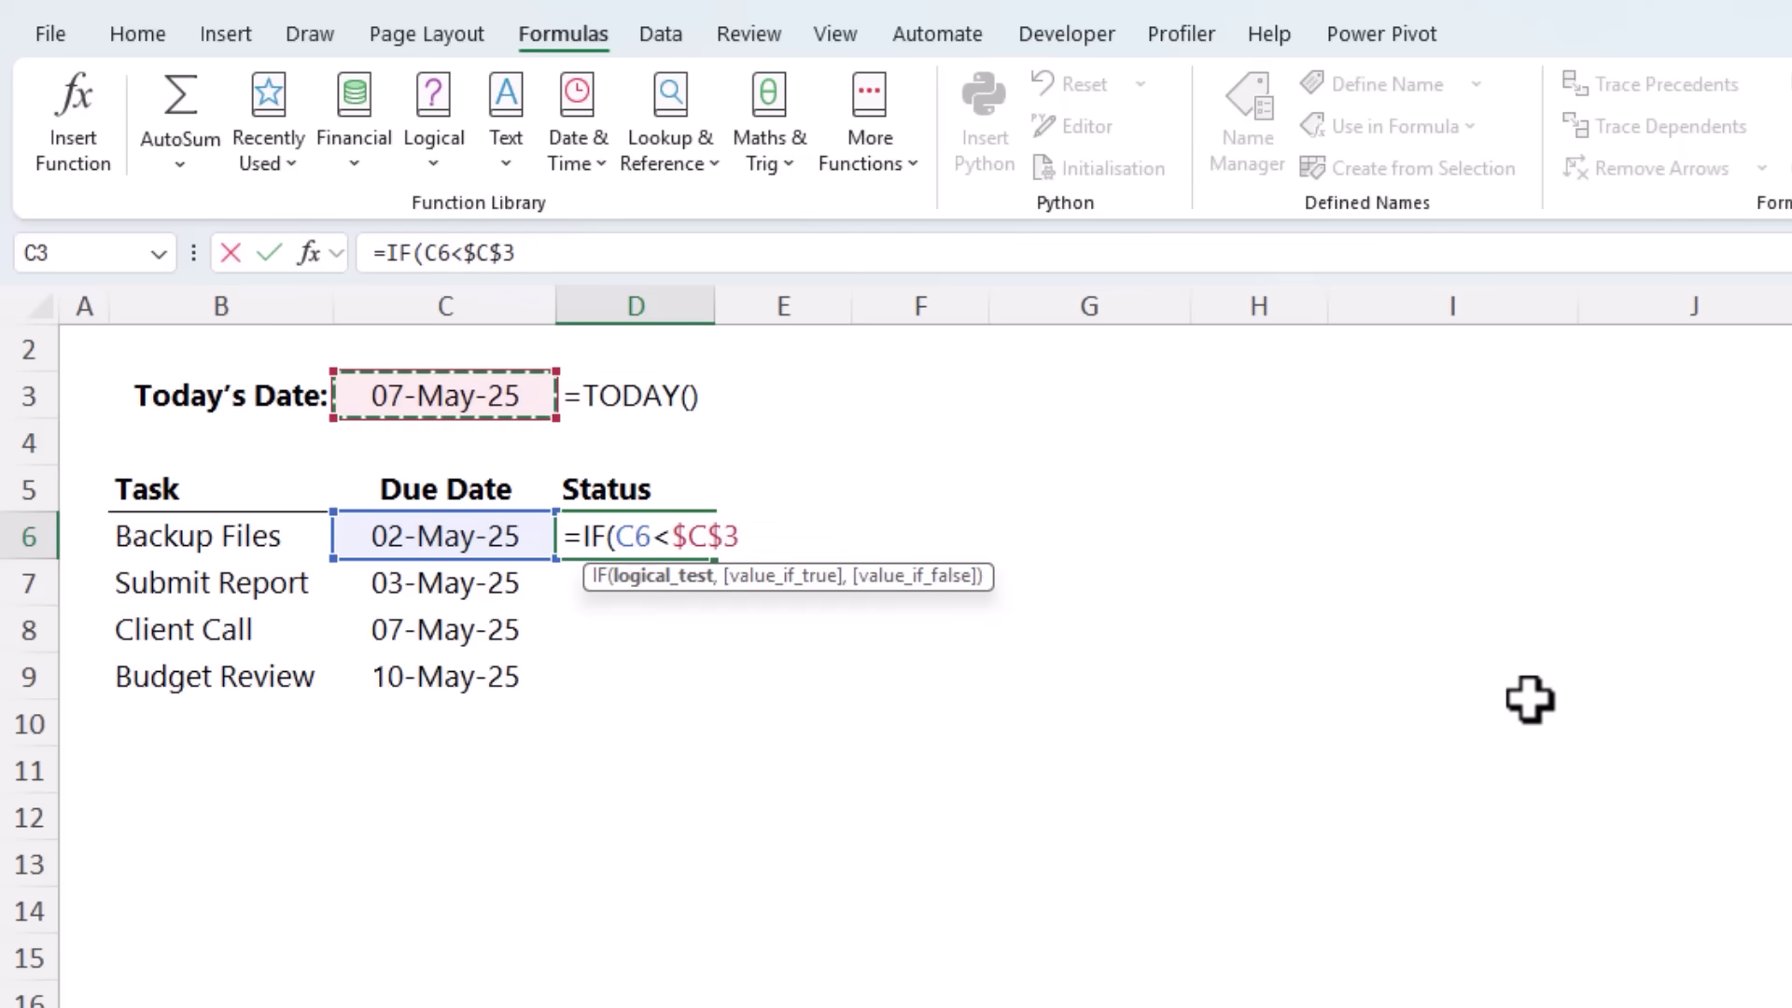
text(,"Ove)
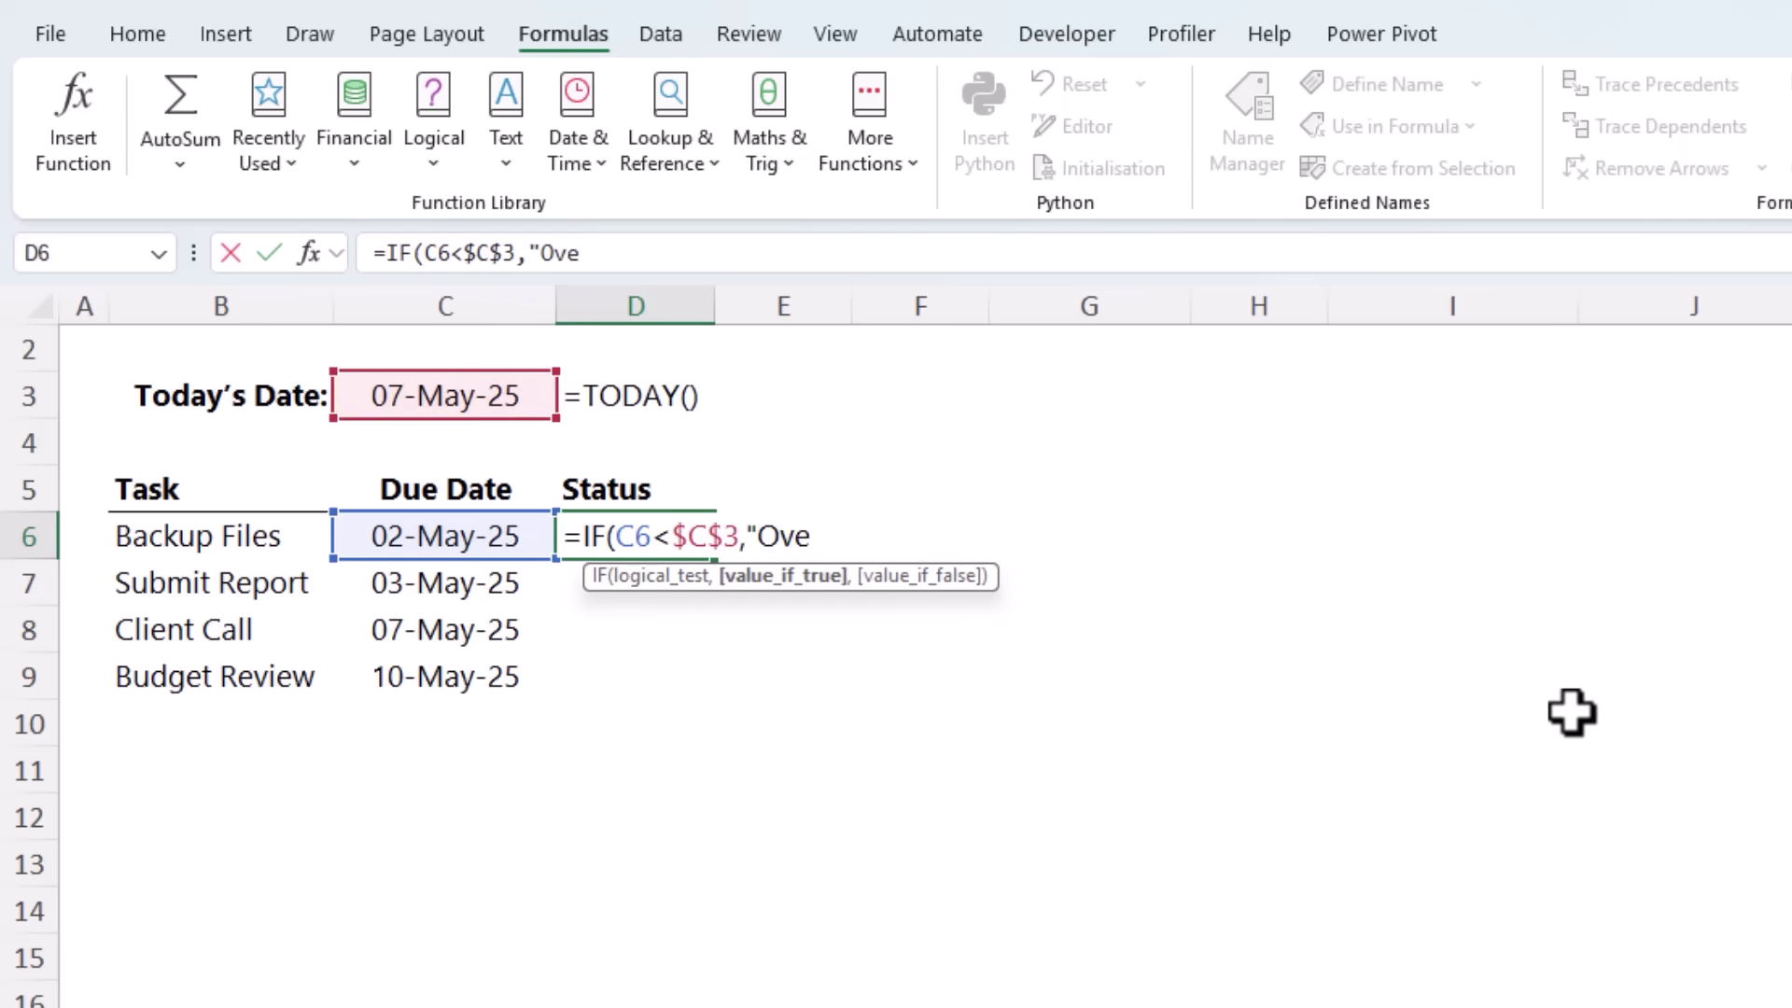
text(rdue","On)
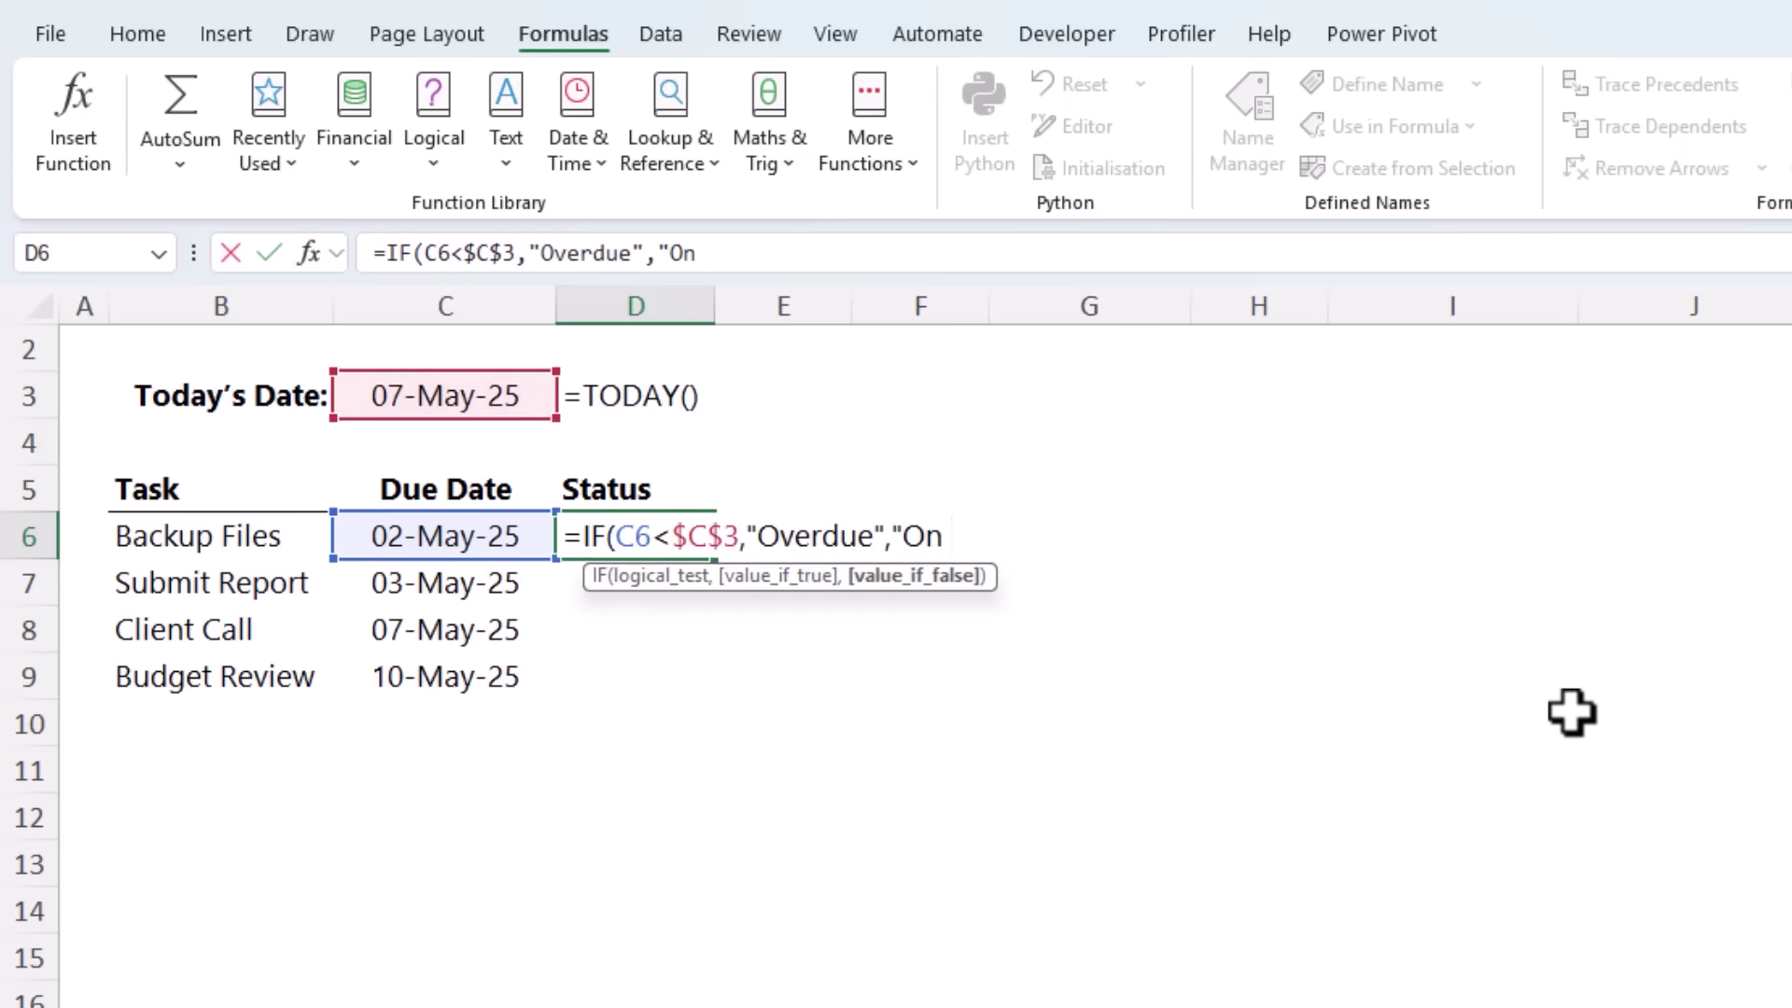
text( Track"))
key(Return)
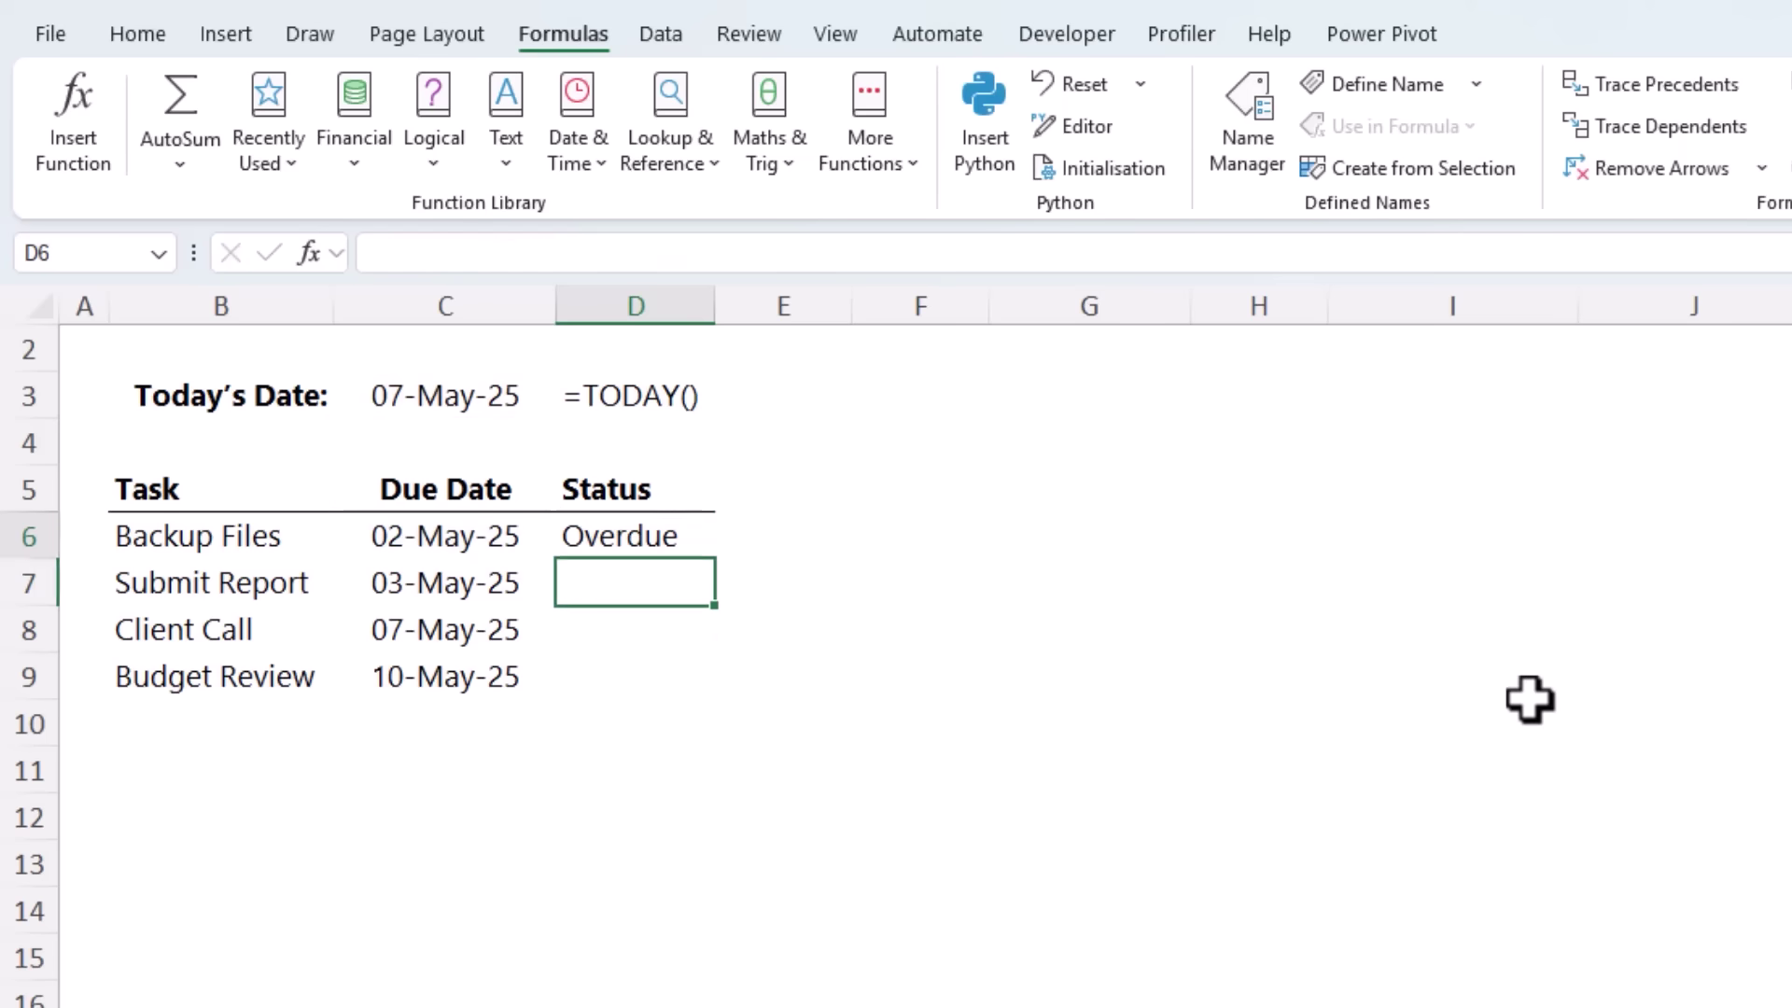
Step: Fill the status formula down to D9 and inspect the Client Call row's result
key(Up)
double_click(714, 558)
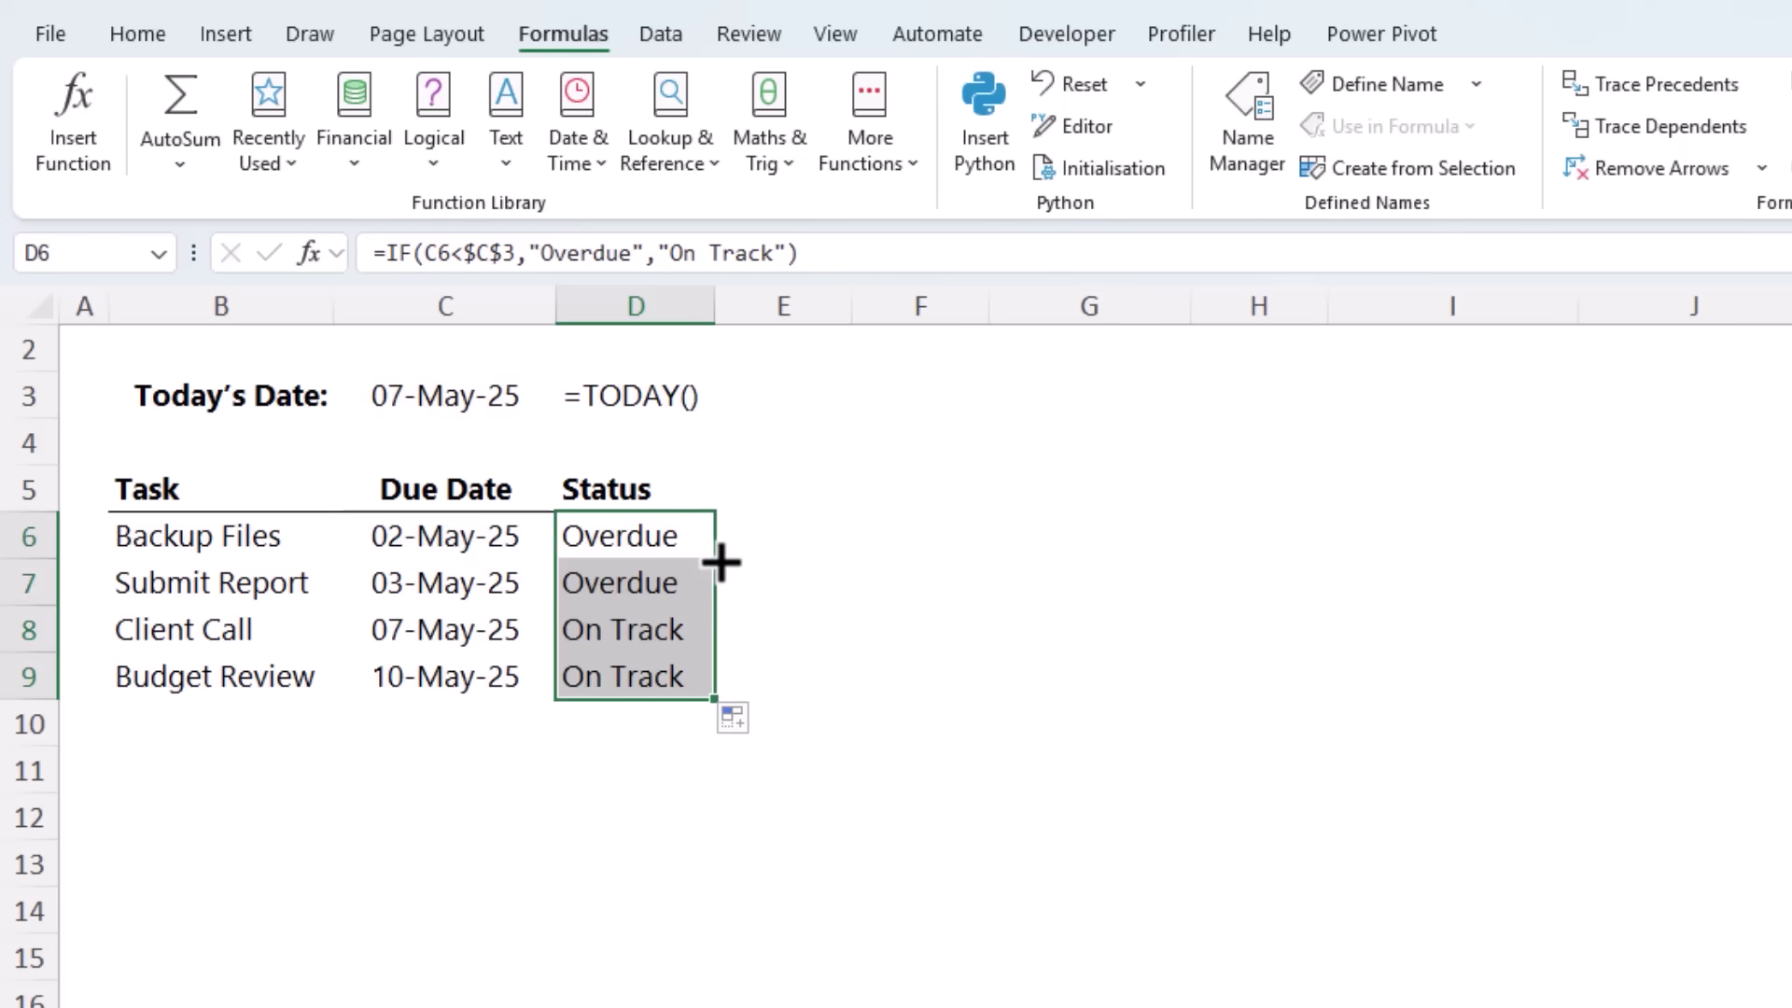
key(Left)
key(Down)
key(Down)
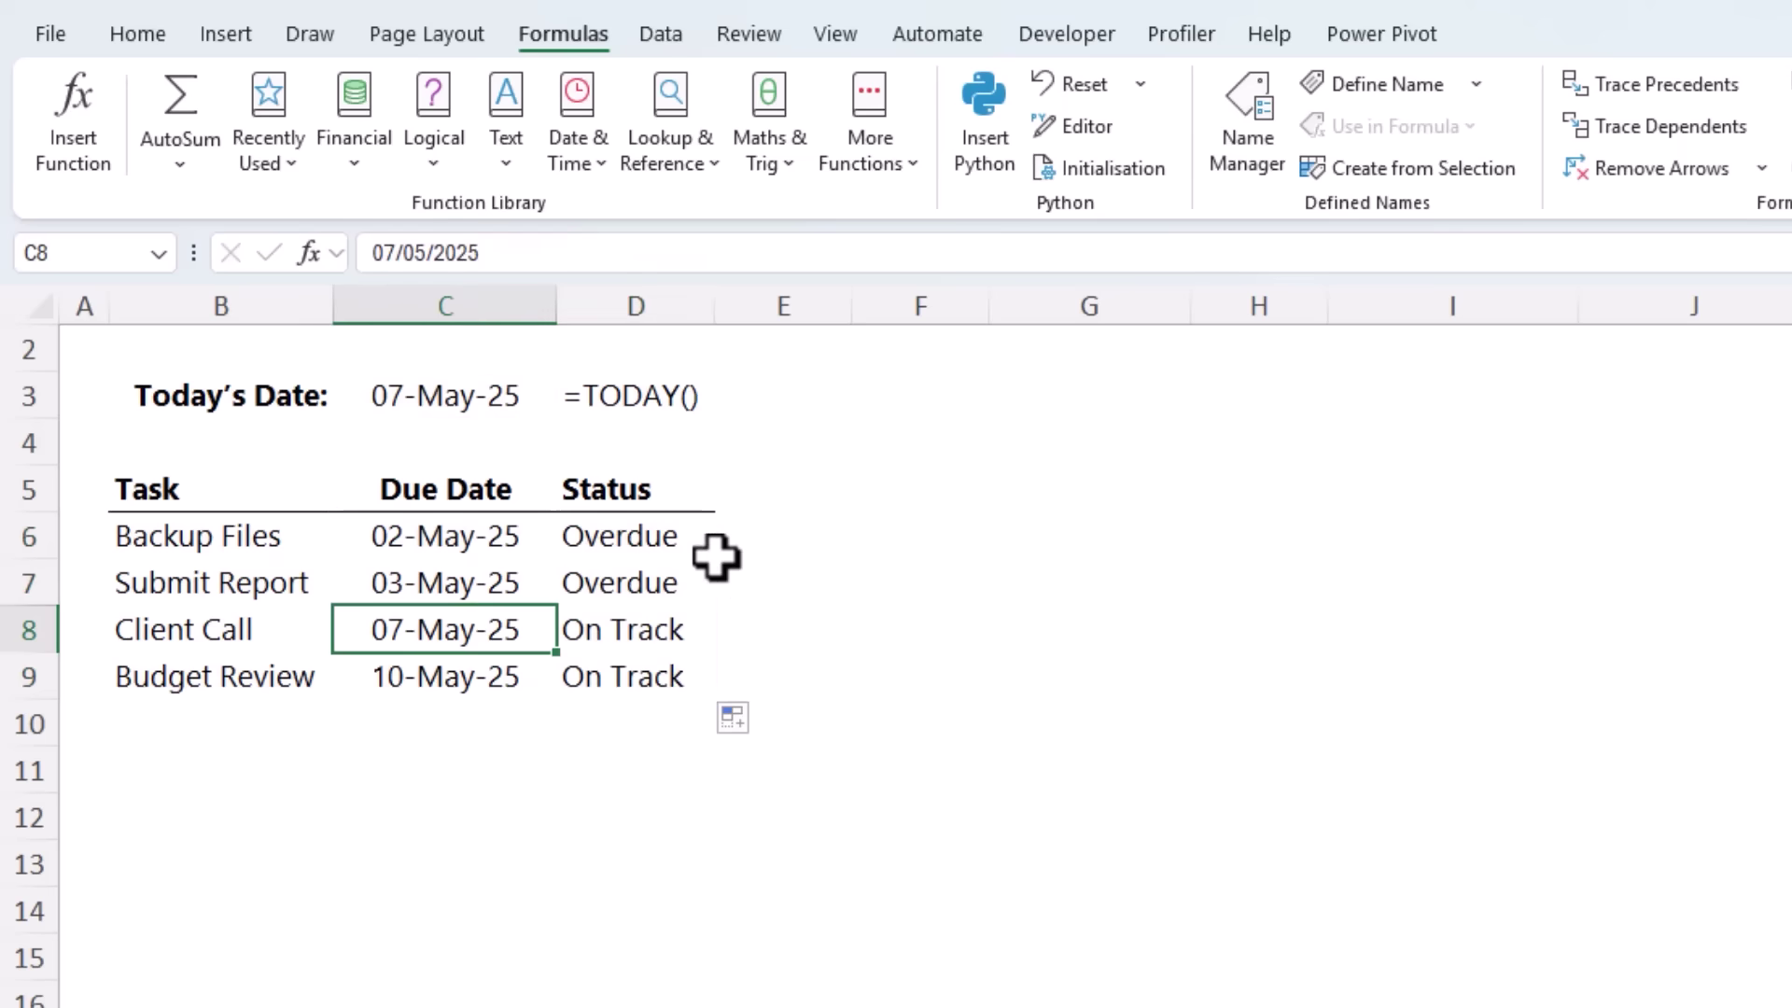
key(Right)
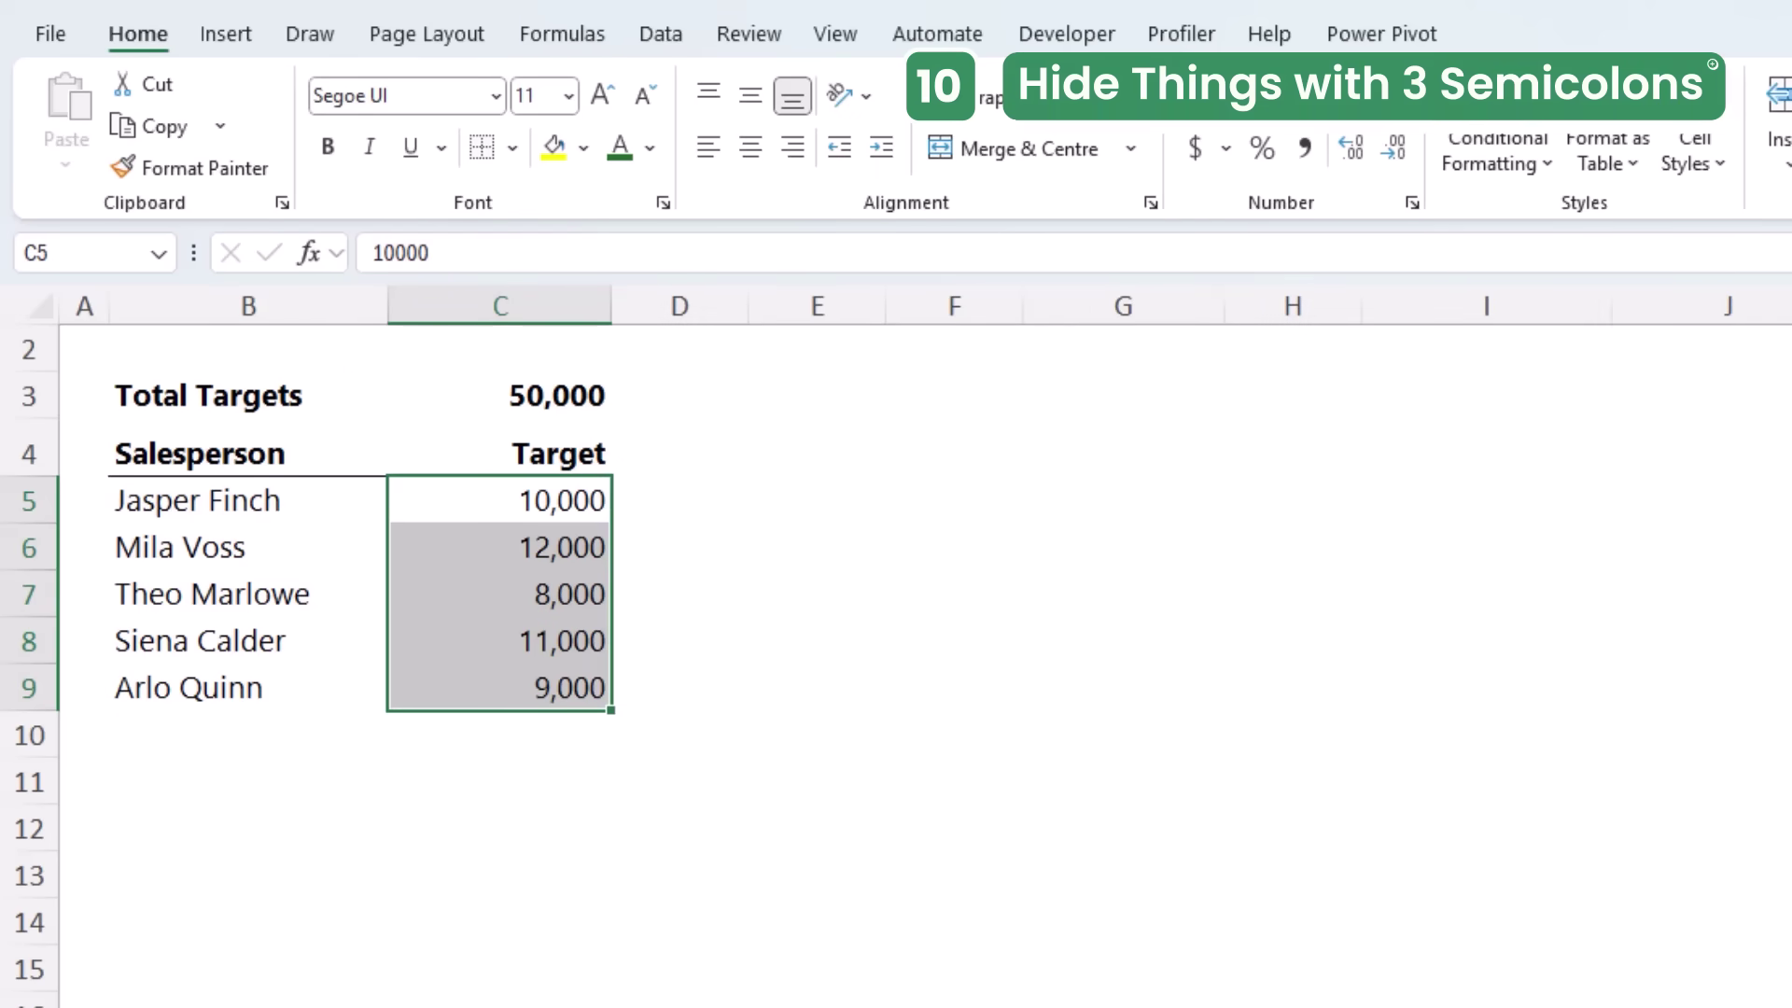
Step: Hide the Target column C, undo to restore it, then select the targets in C5:C9
click(496, 297)
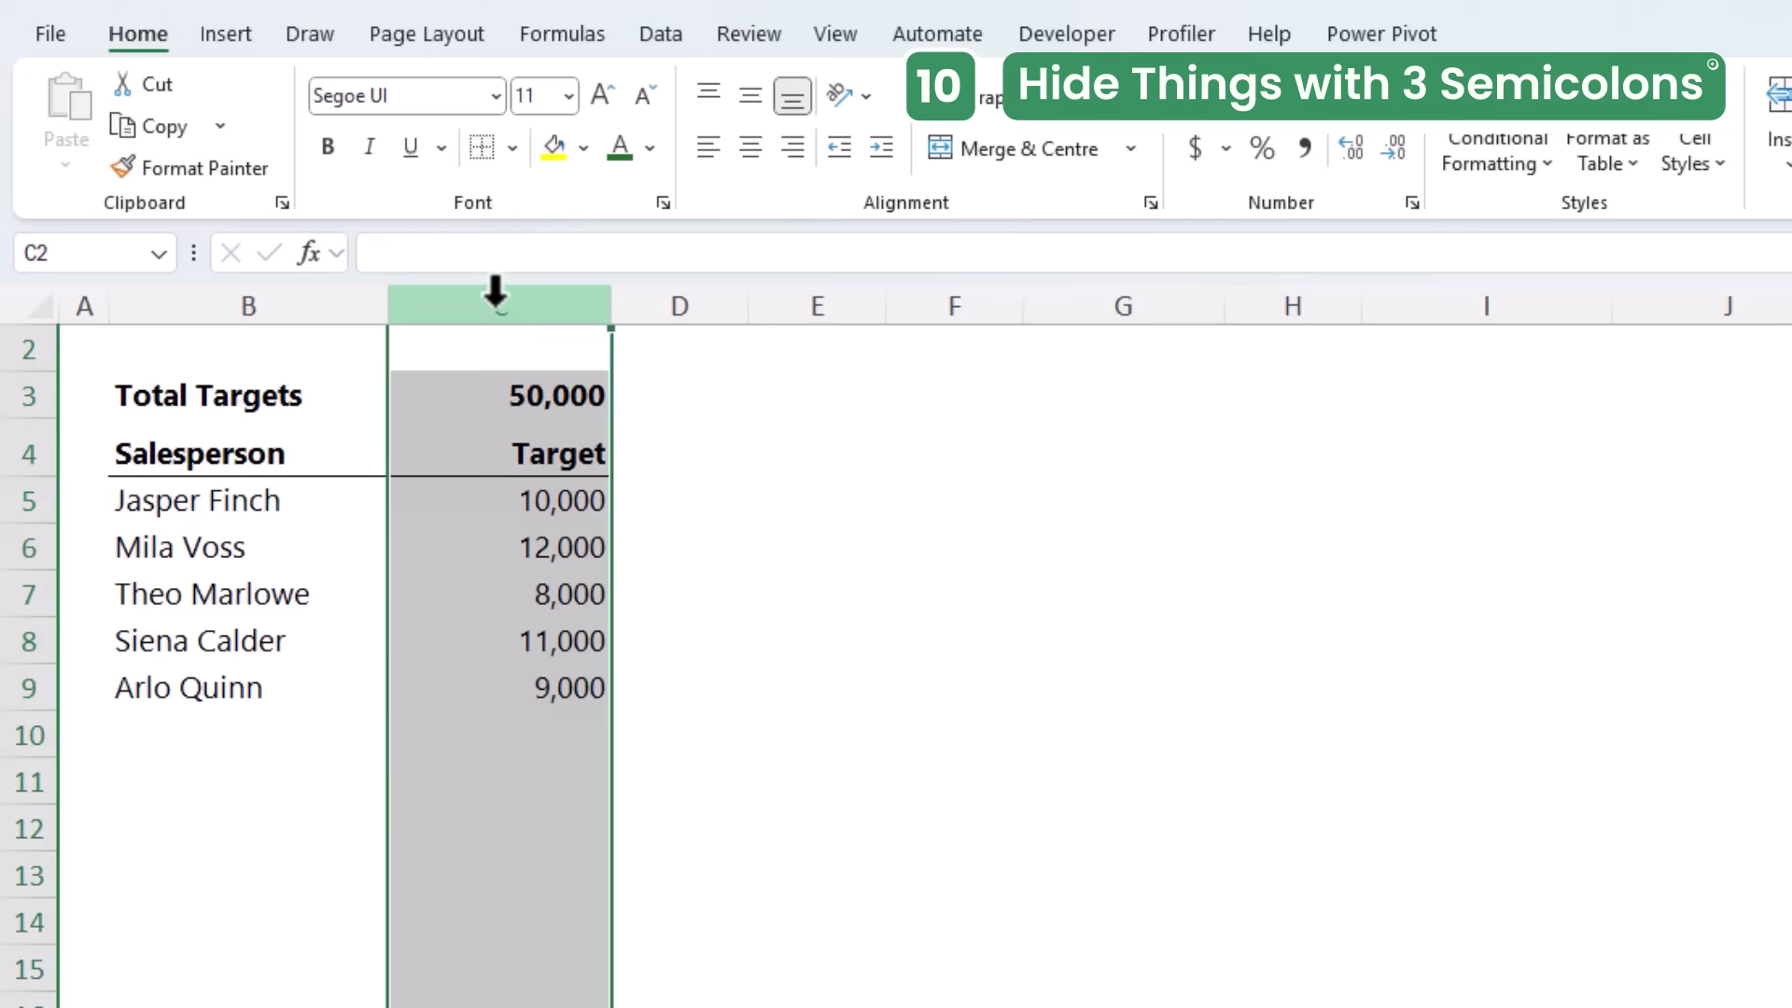
right_click(495, 297)
click(625, 851)
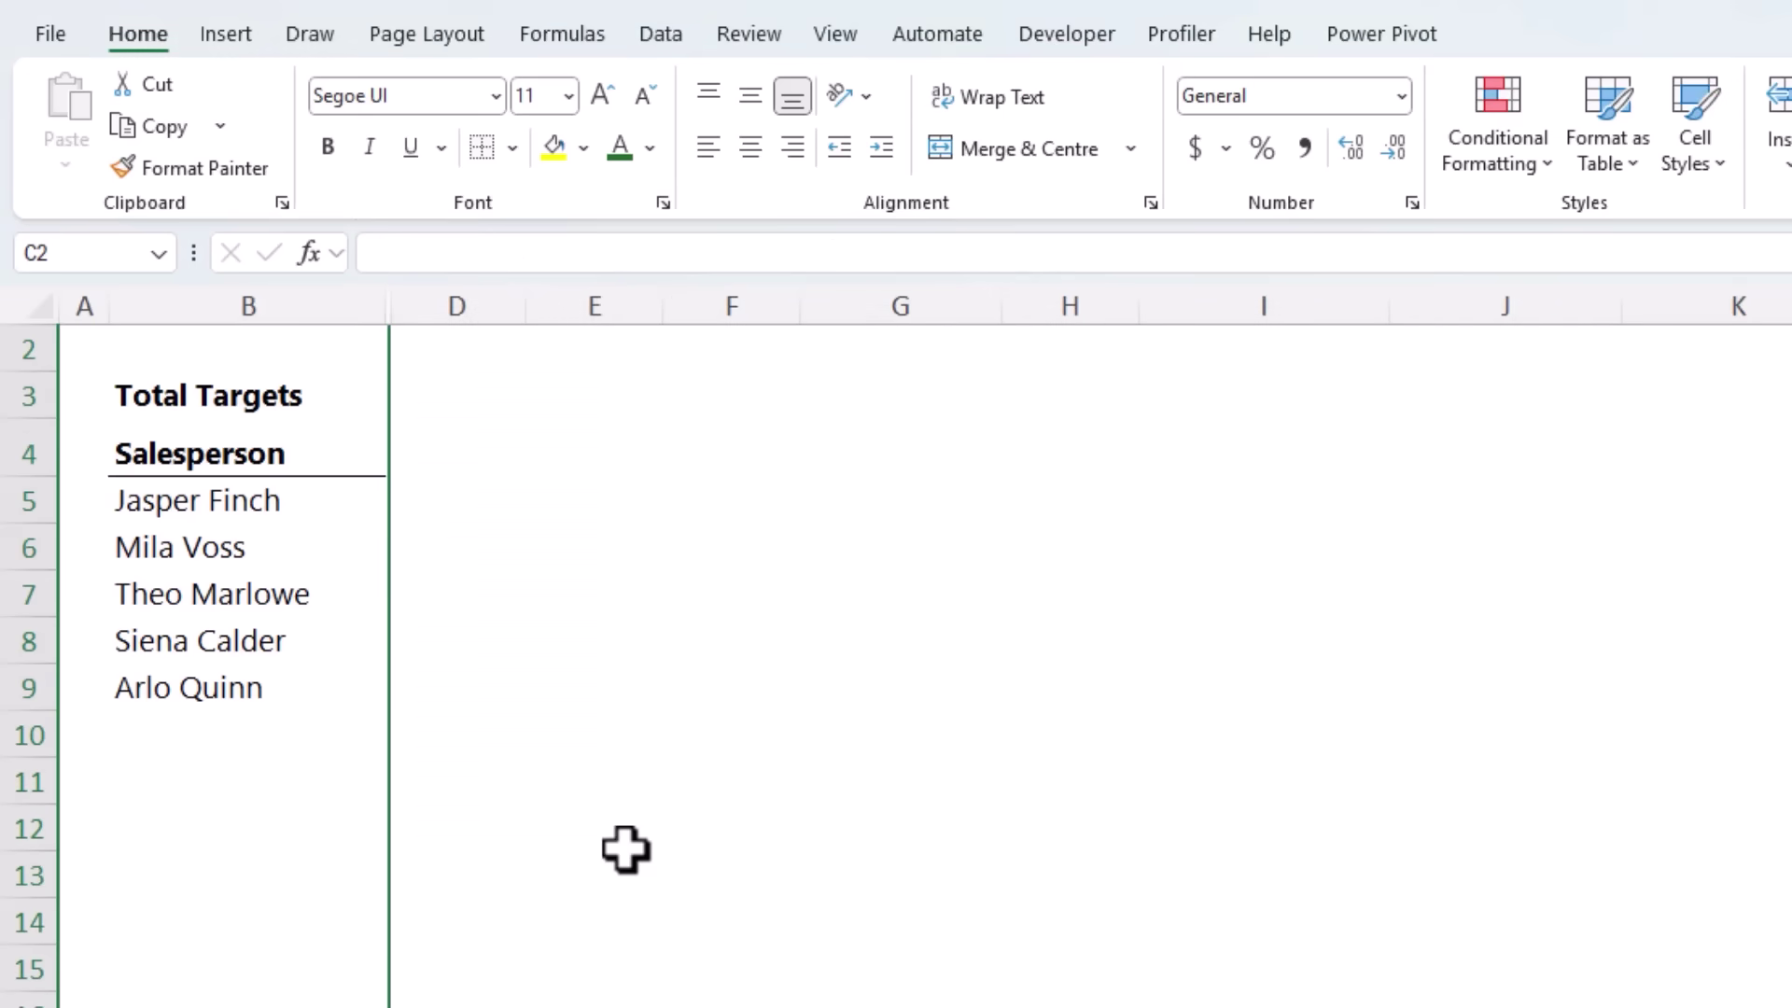
key(ctrl+z)
click(486, 495)
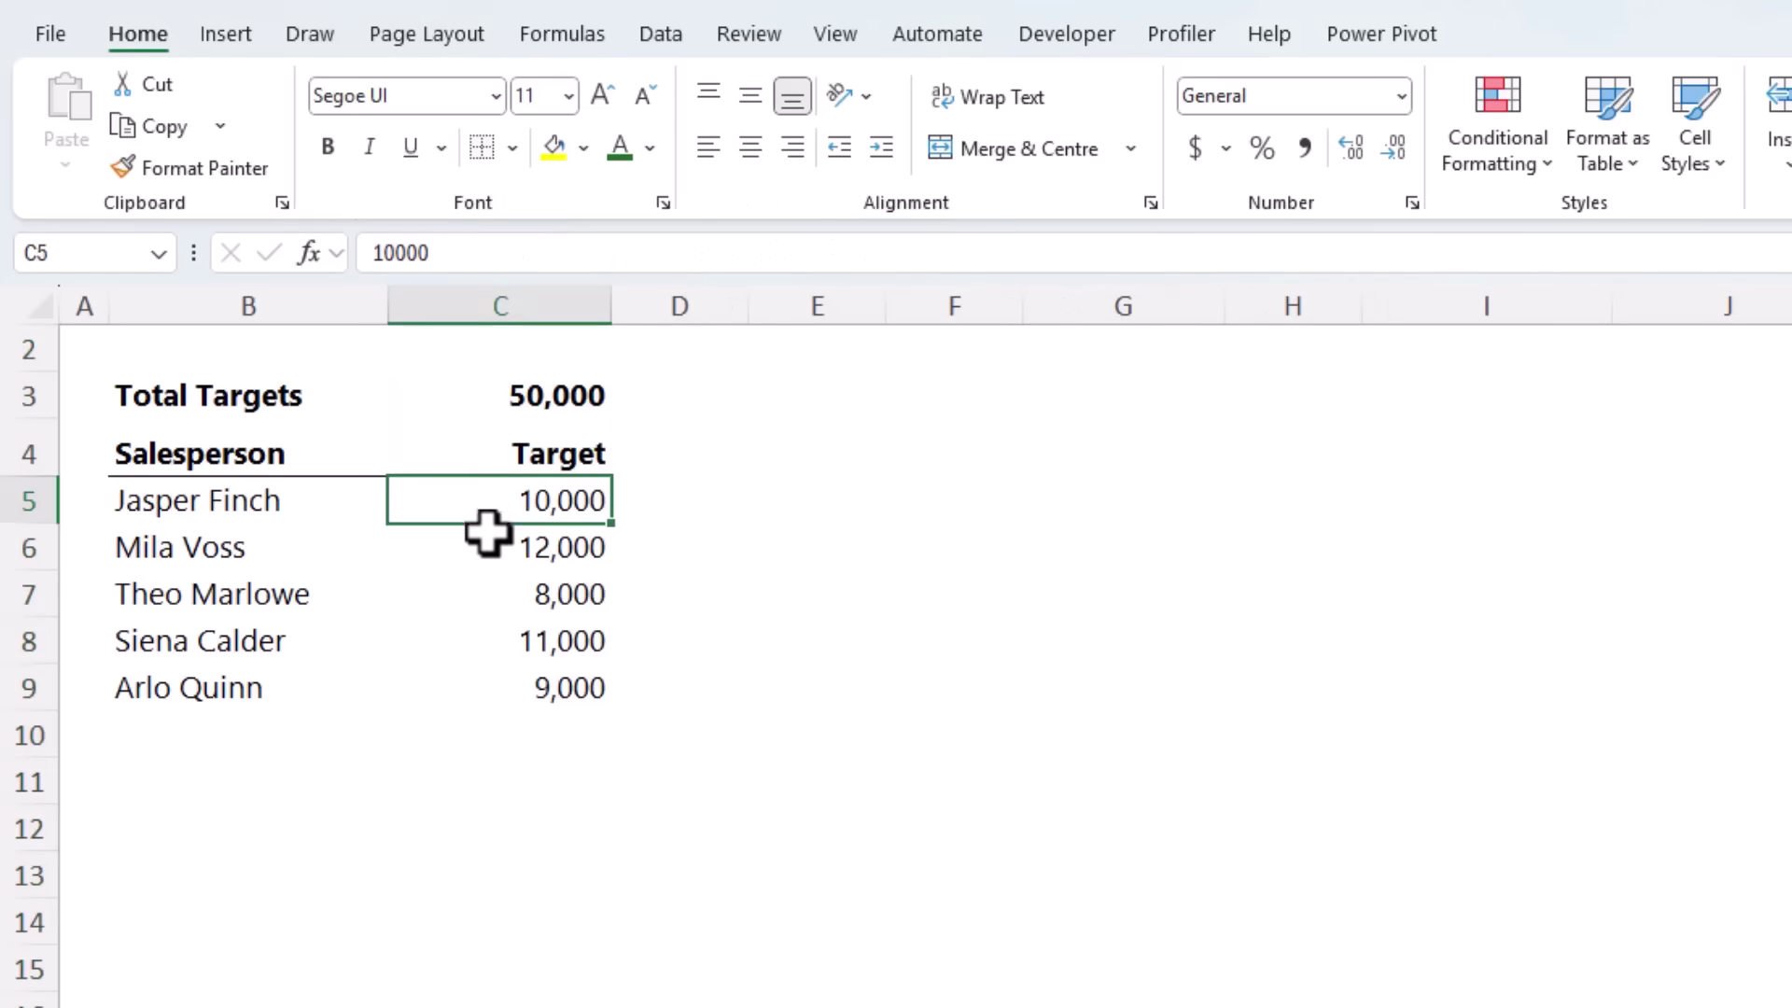
drag(488, 533, 488, 677)
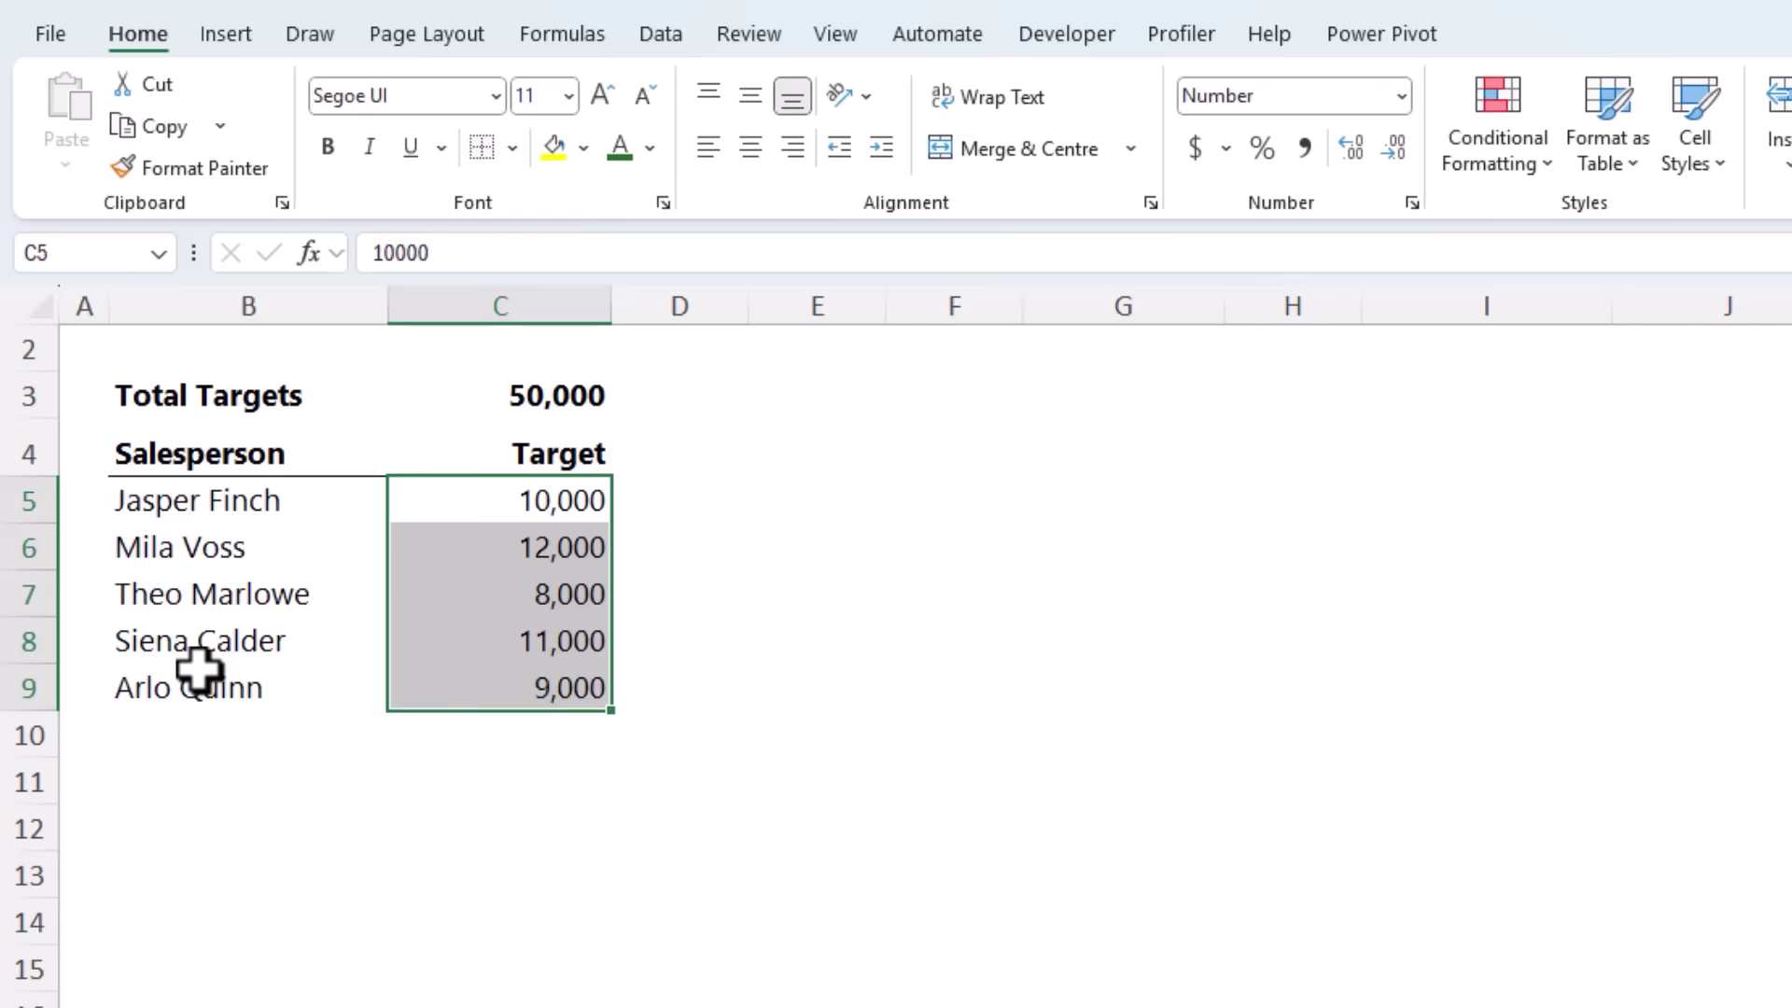
Step: Hide the selected Target values by applying the custom number format ;;;
key(ctrl+1)
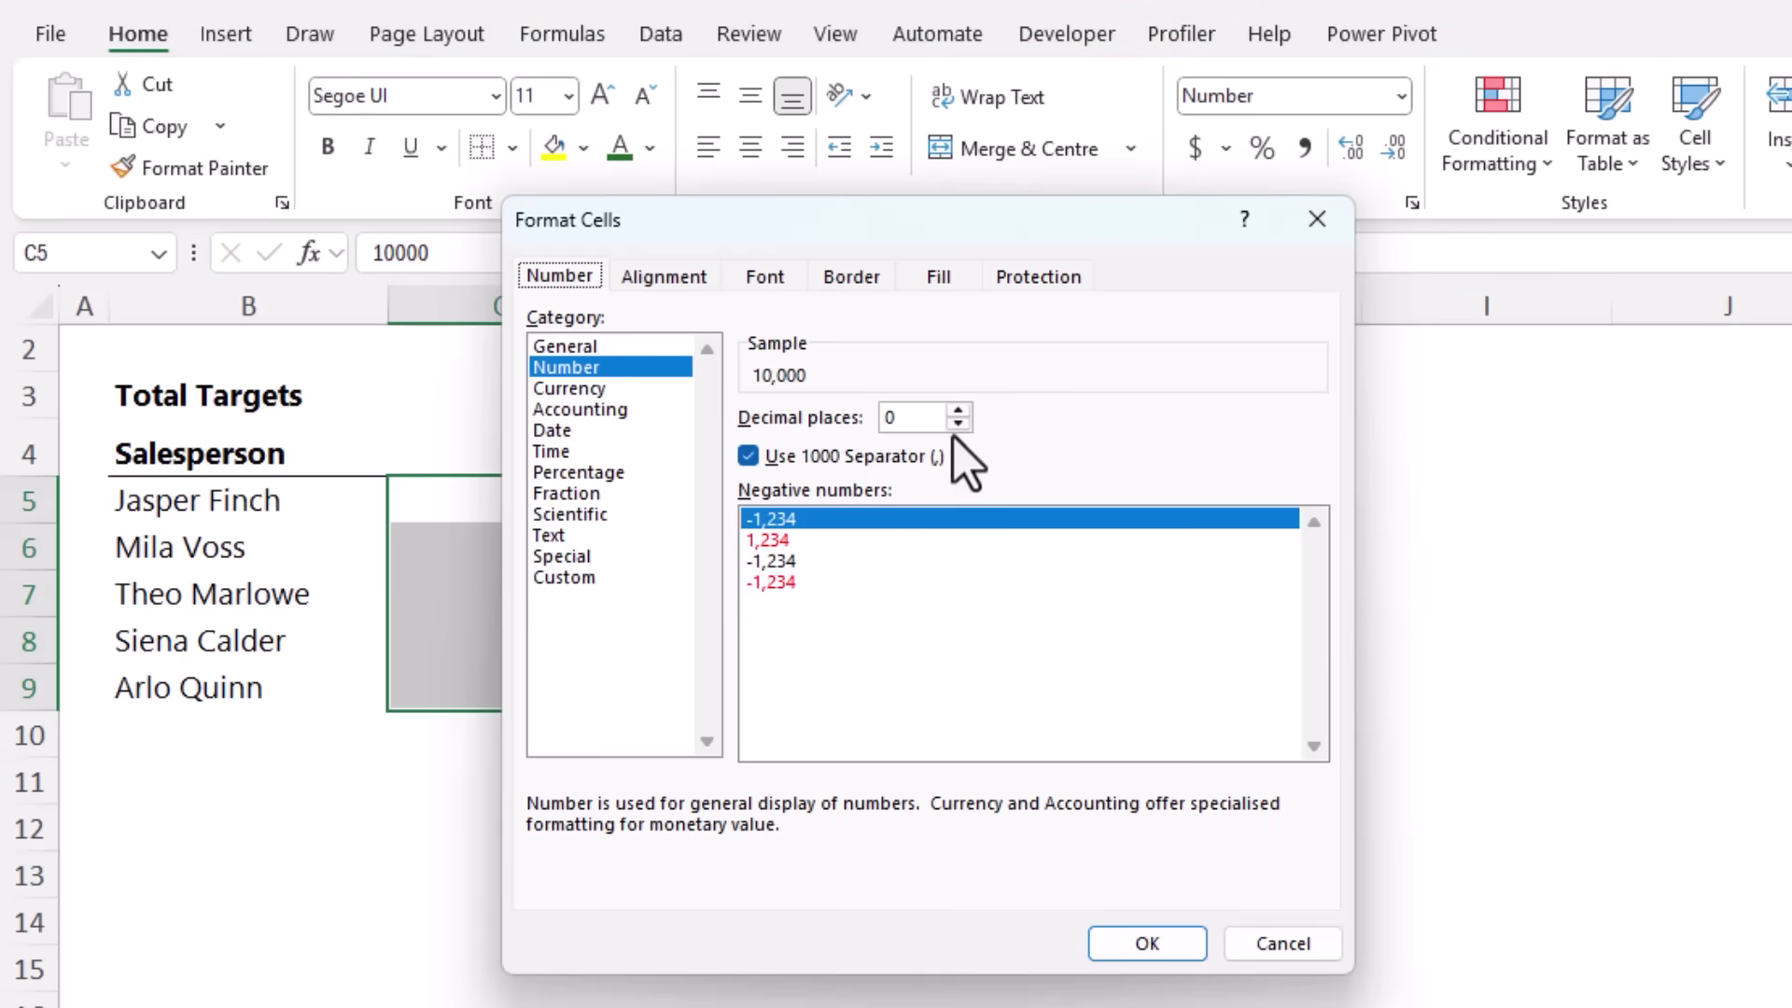
click(565, 578)
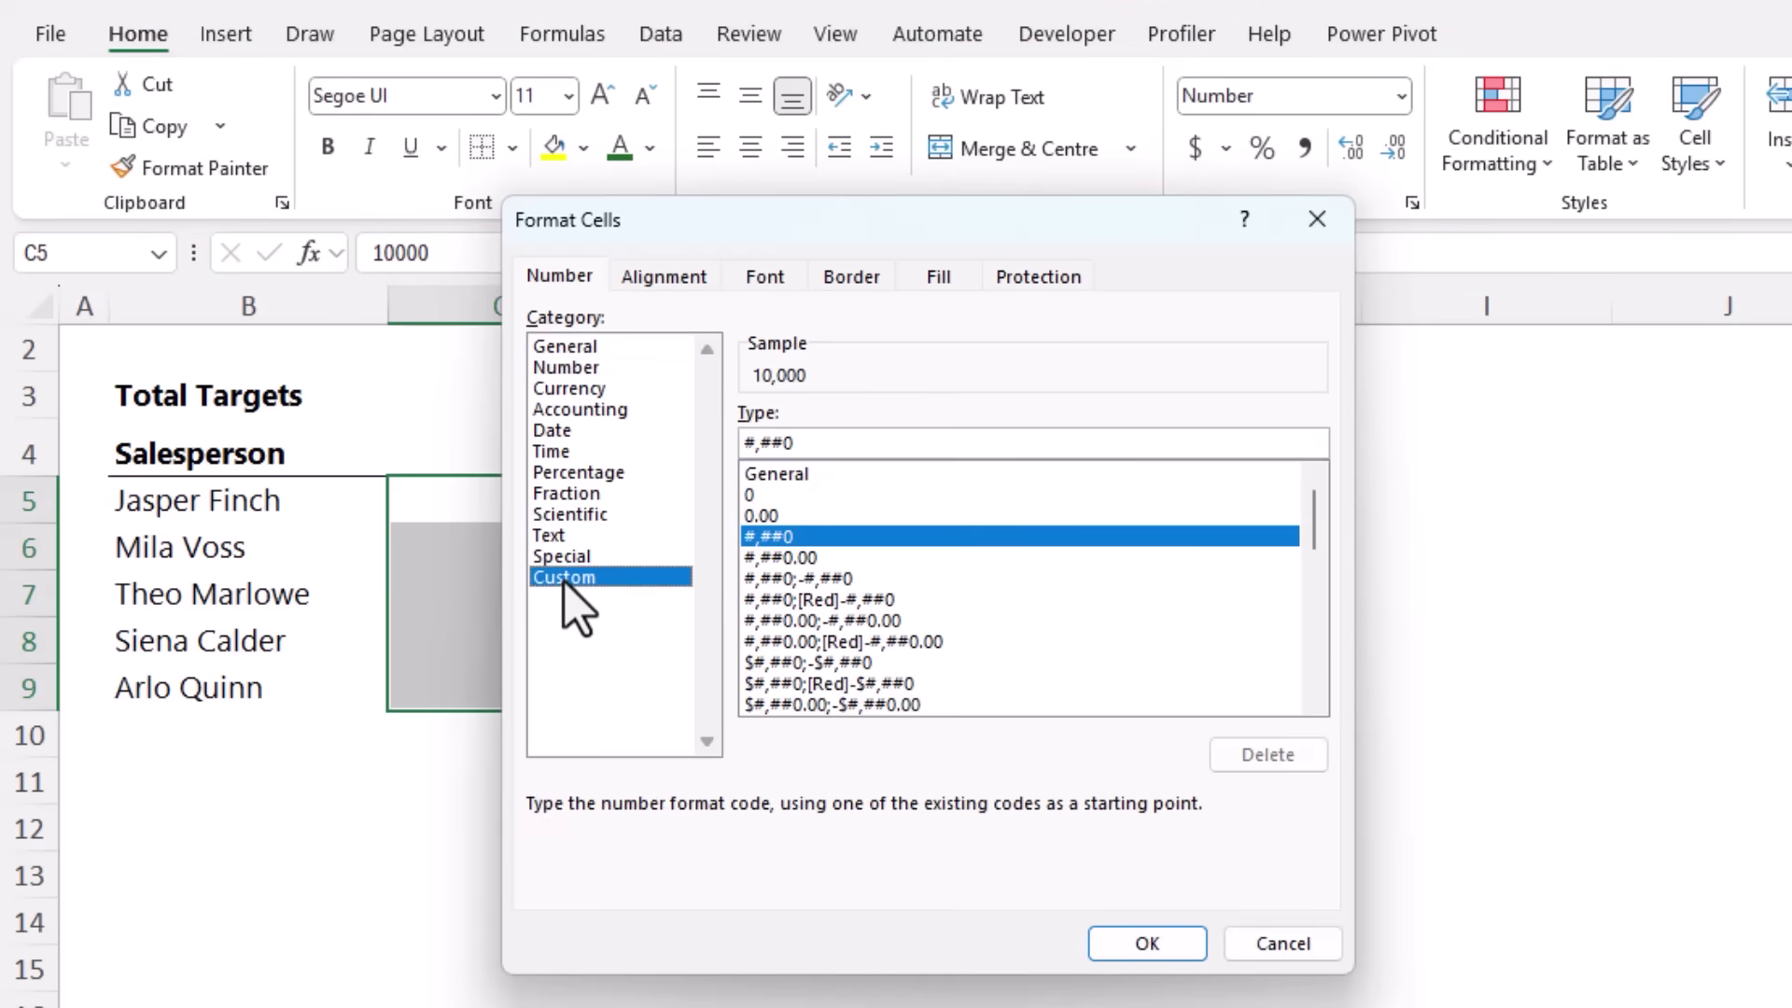
drag(823, 446, 744, 444)
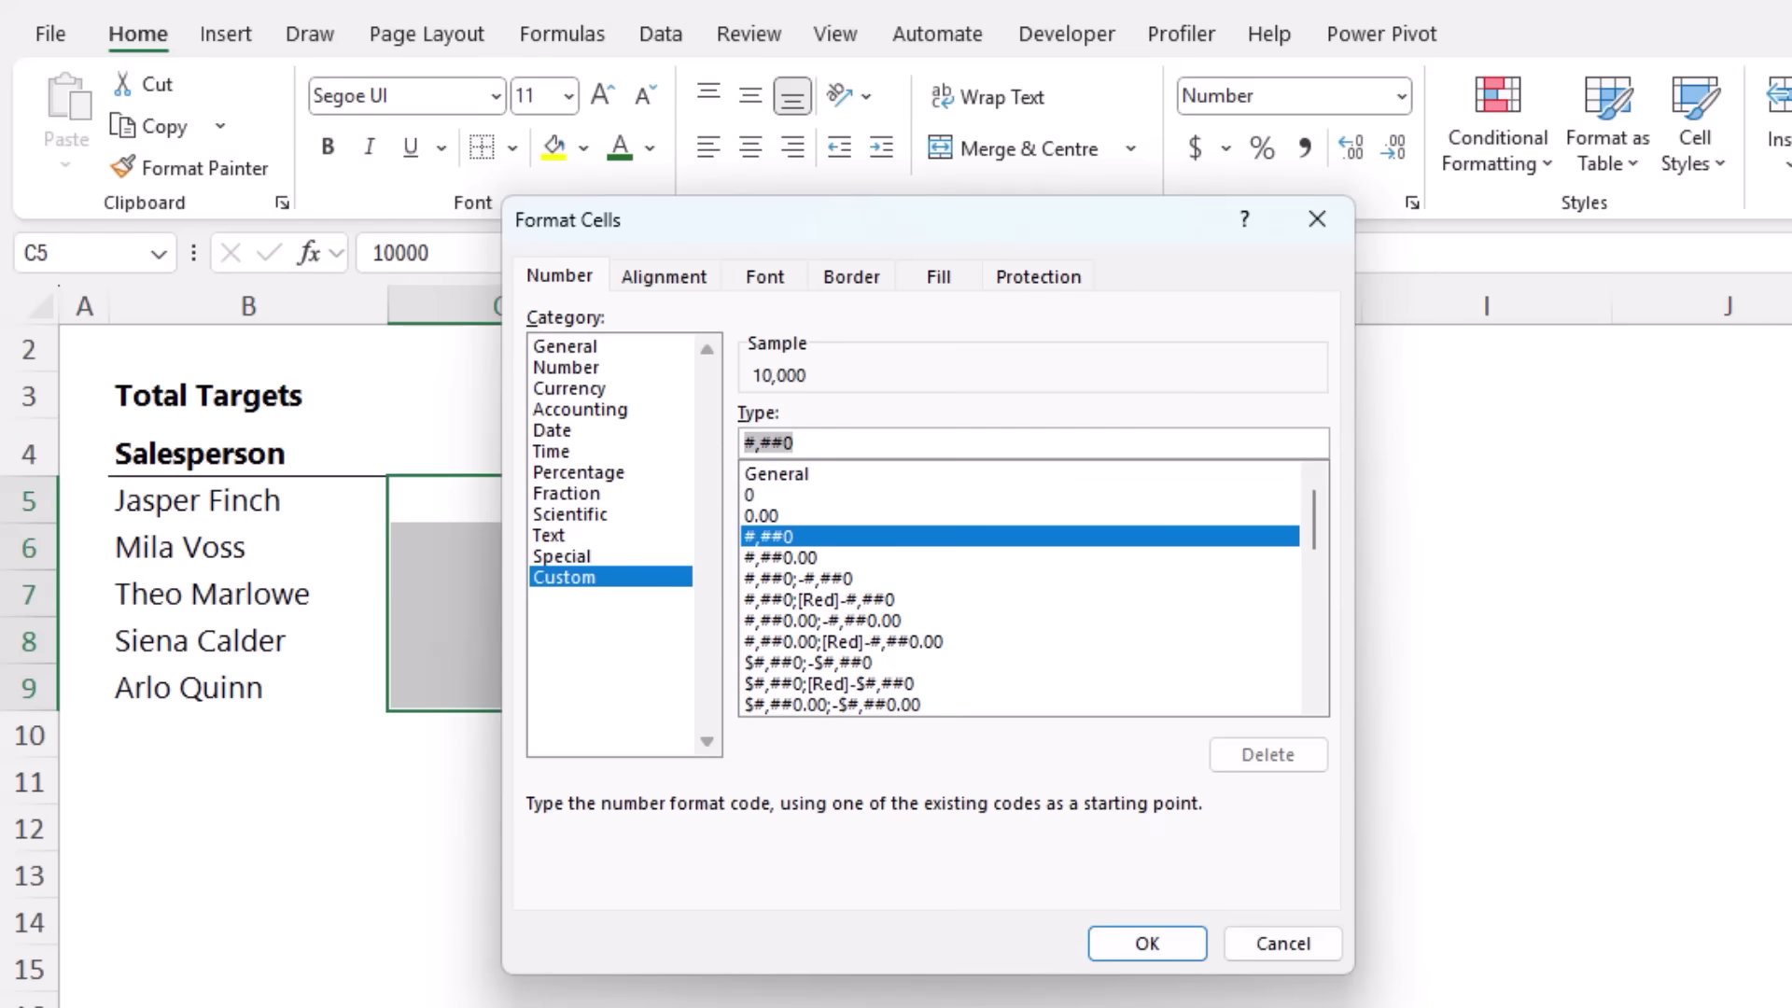
text(;;;)
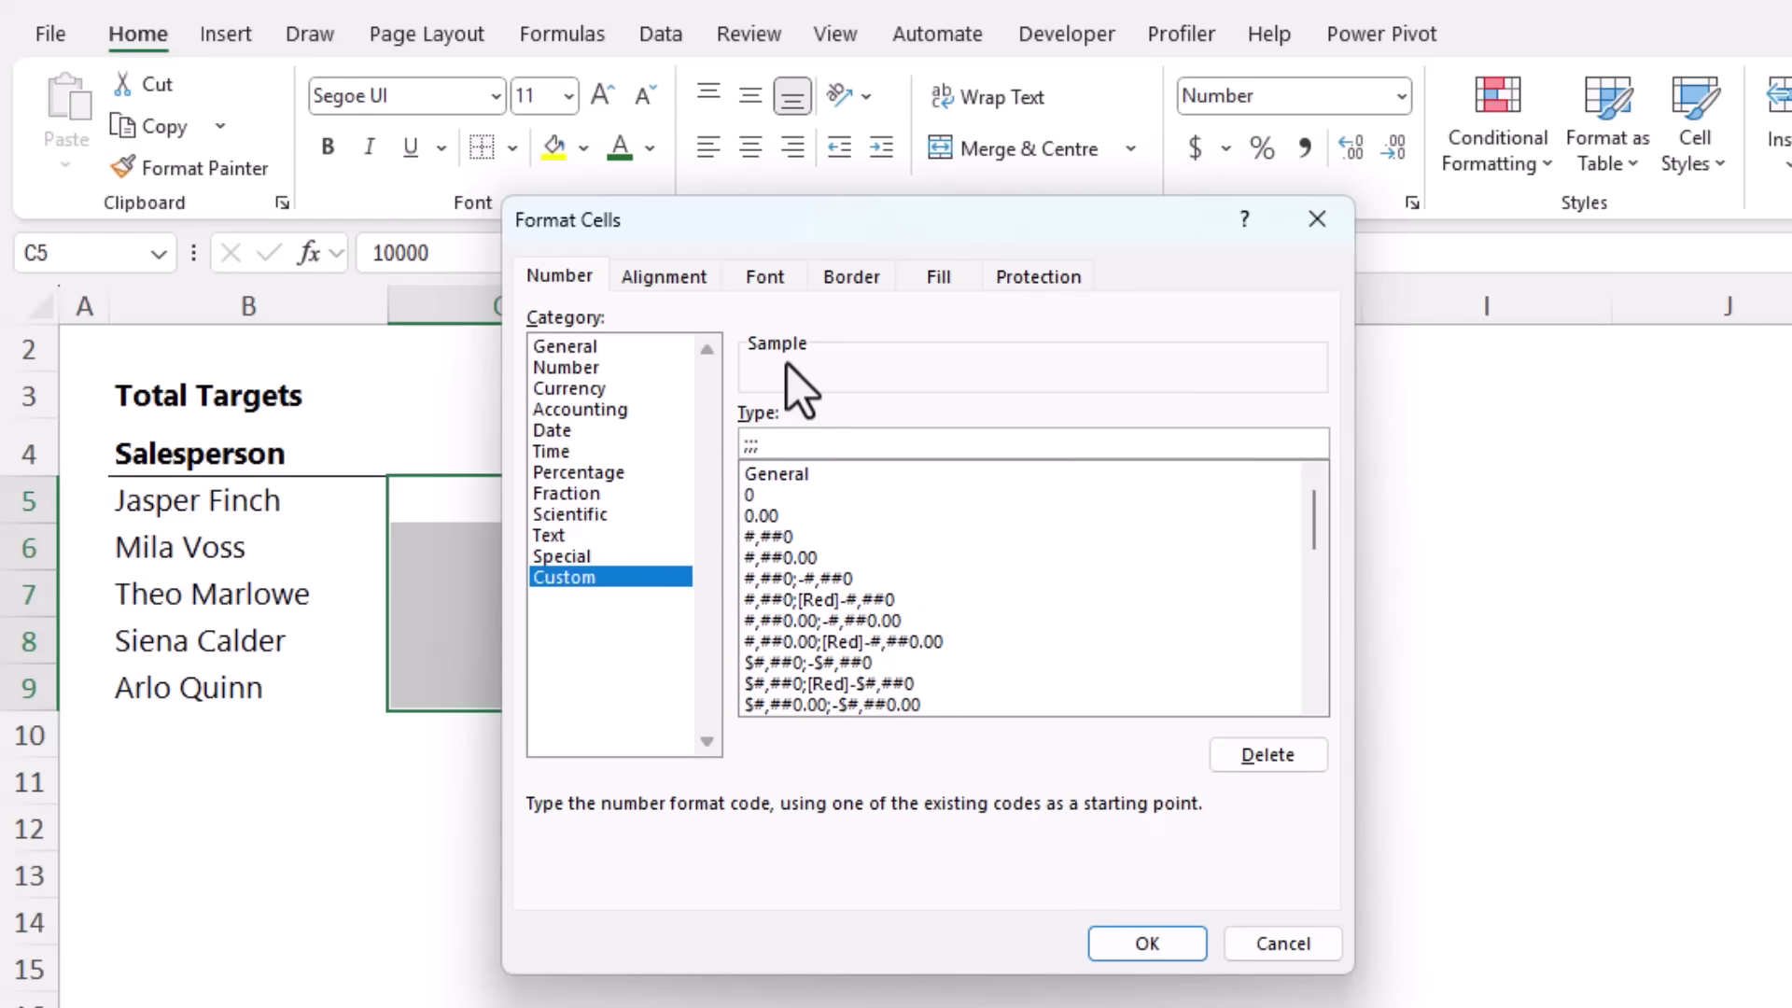
click(1129, 945)
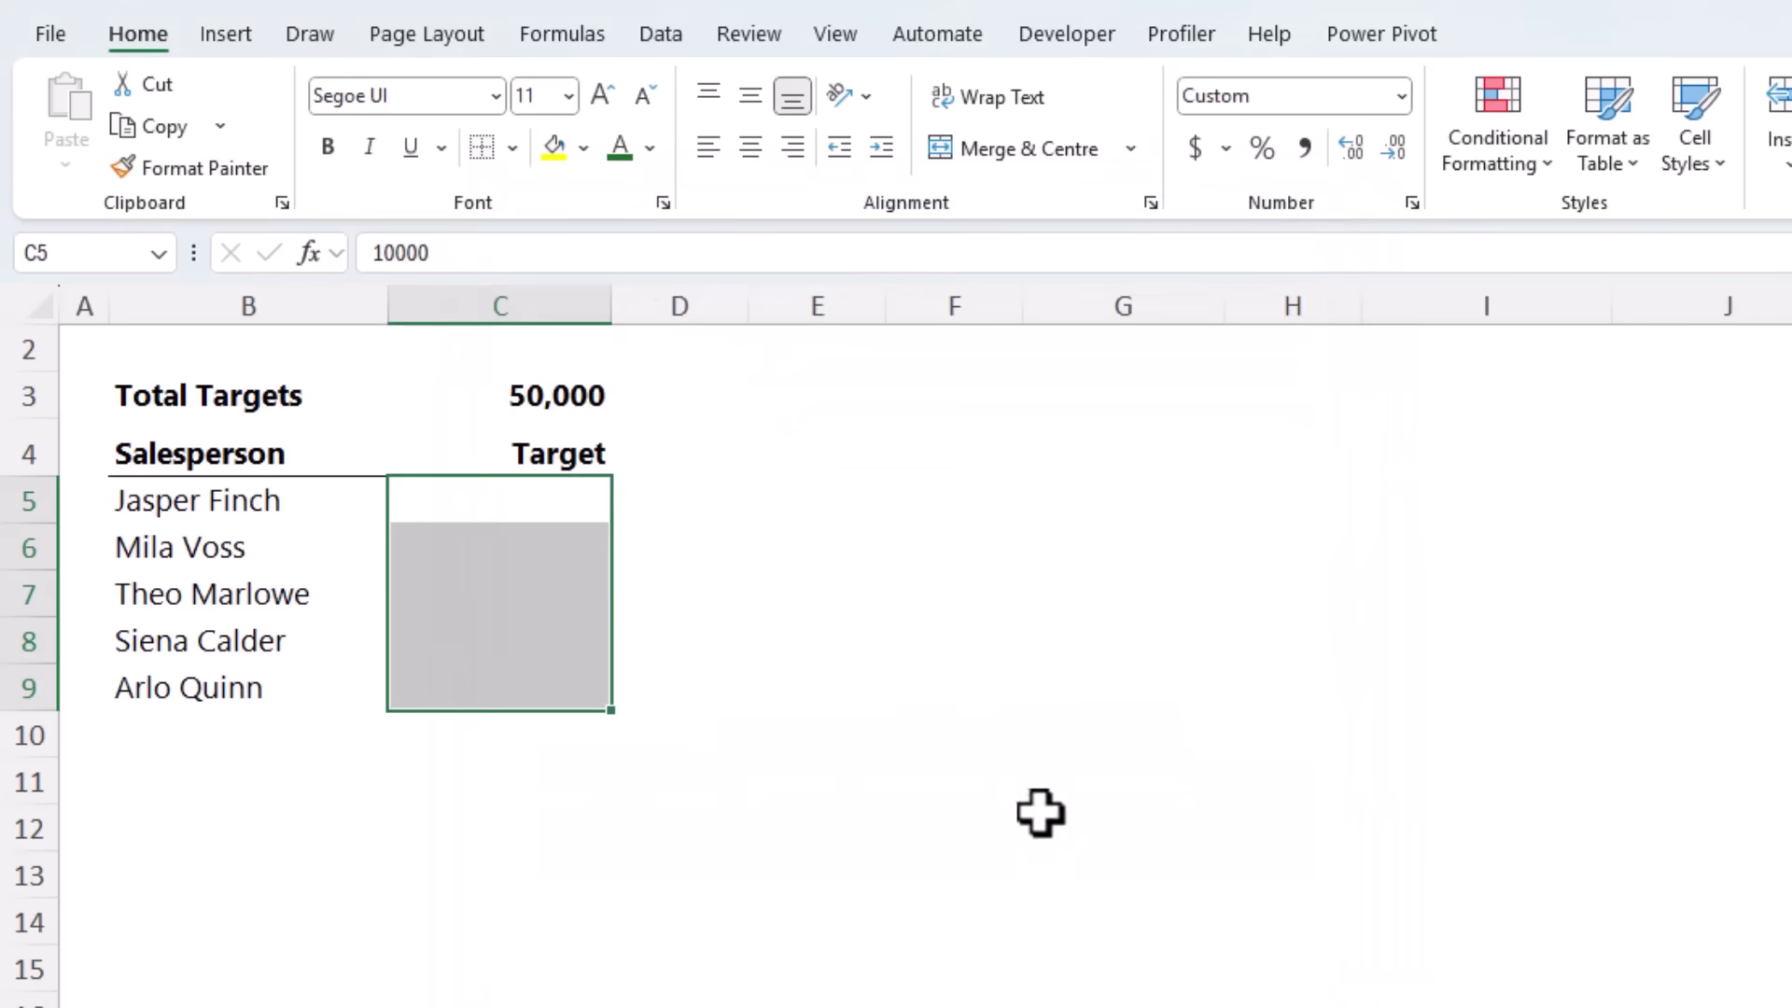
Step: Confirm C5 still holds 10000 and inspect the total formula in C3 unchanged
click(860, 537)
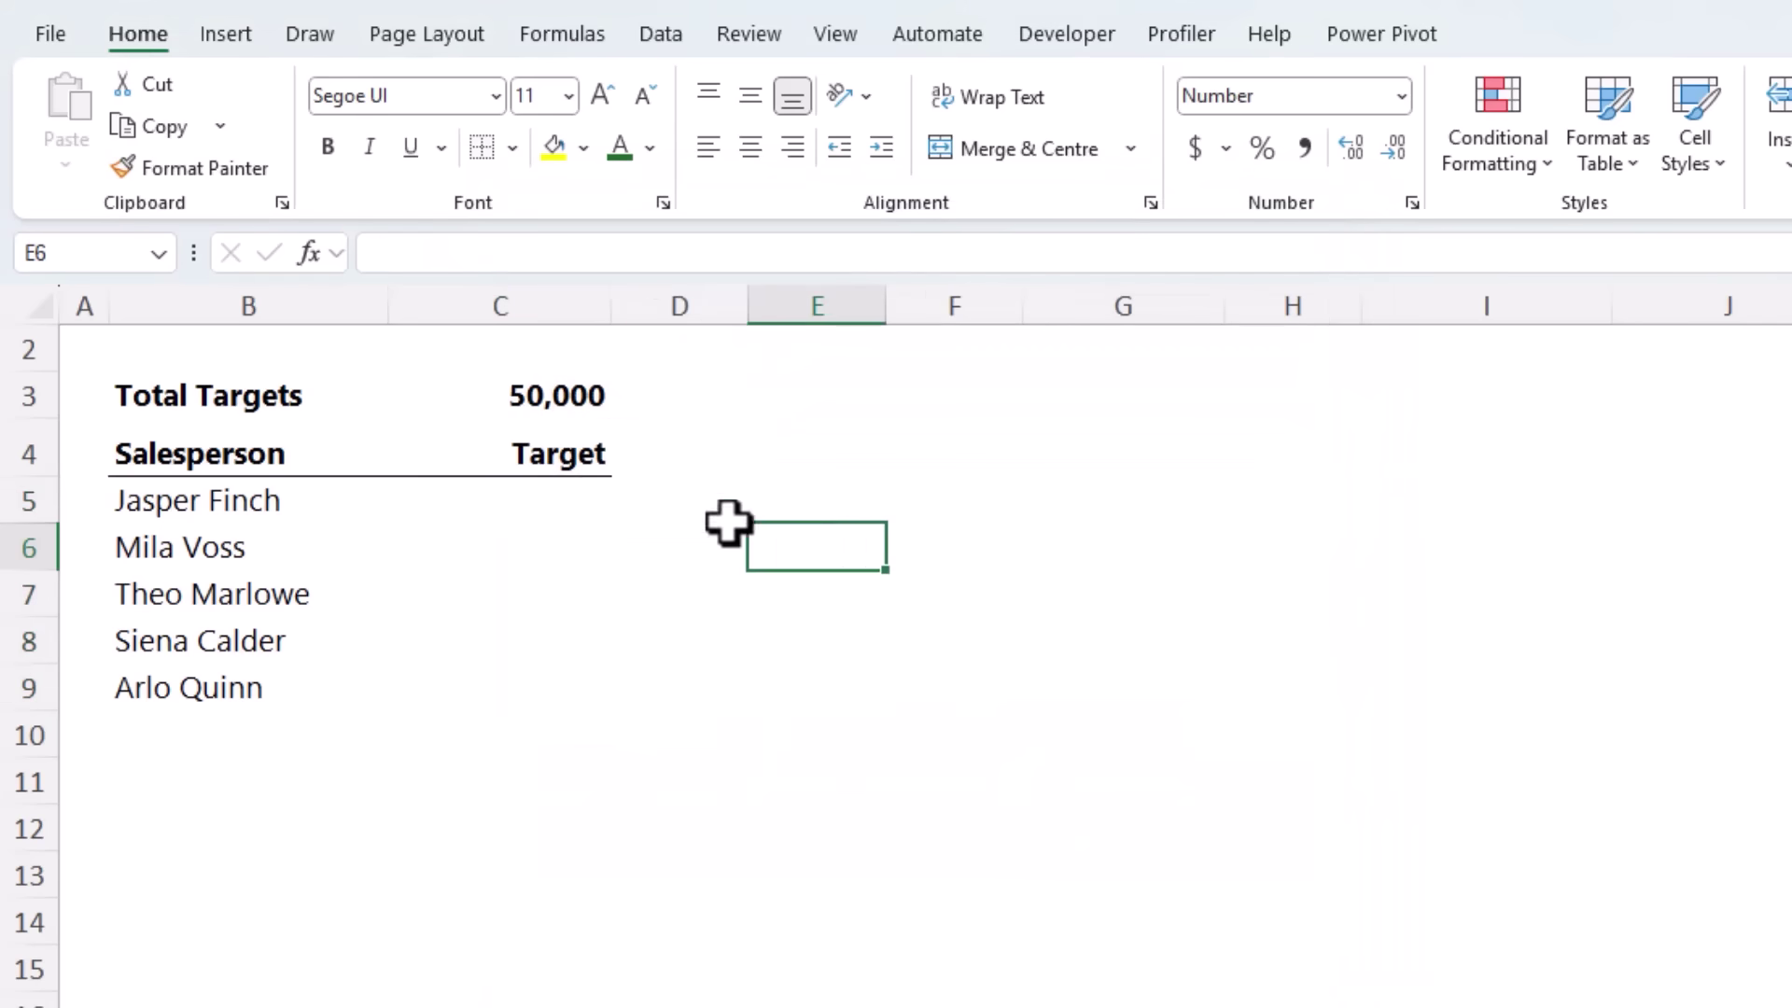
click(517, 499)
double_click(578, 401)
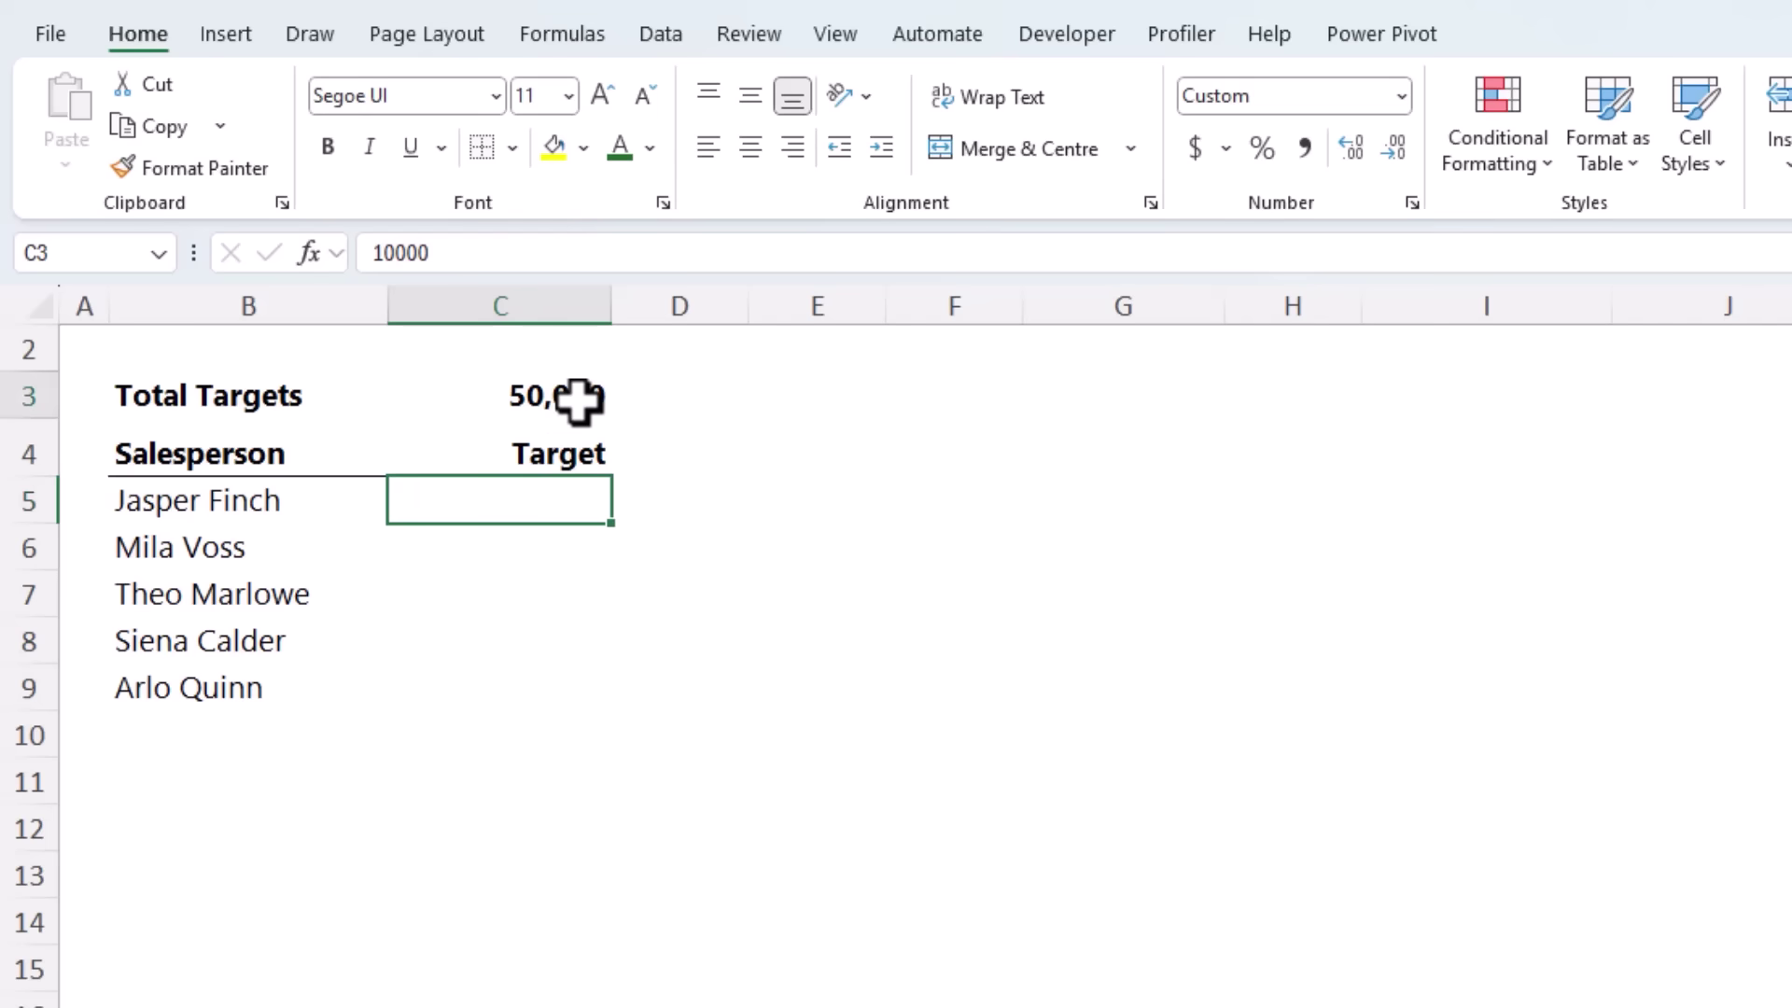
key(Escape)
click(547, 488)
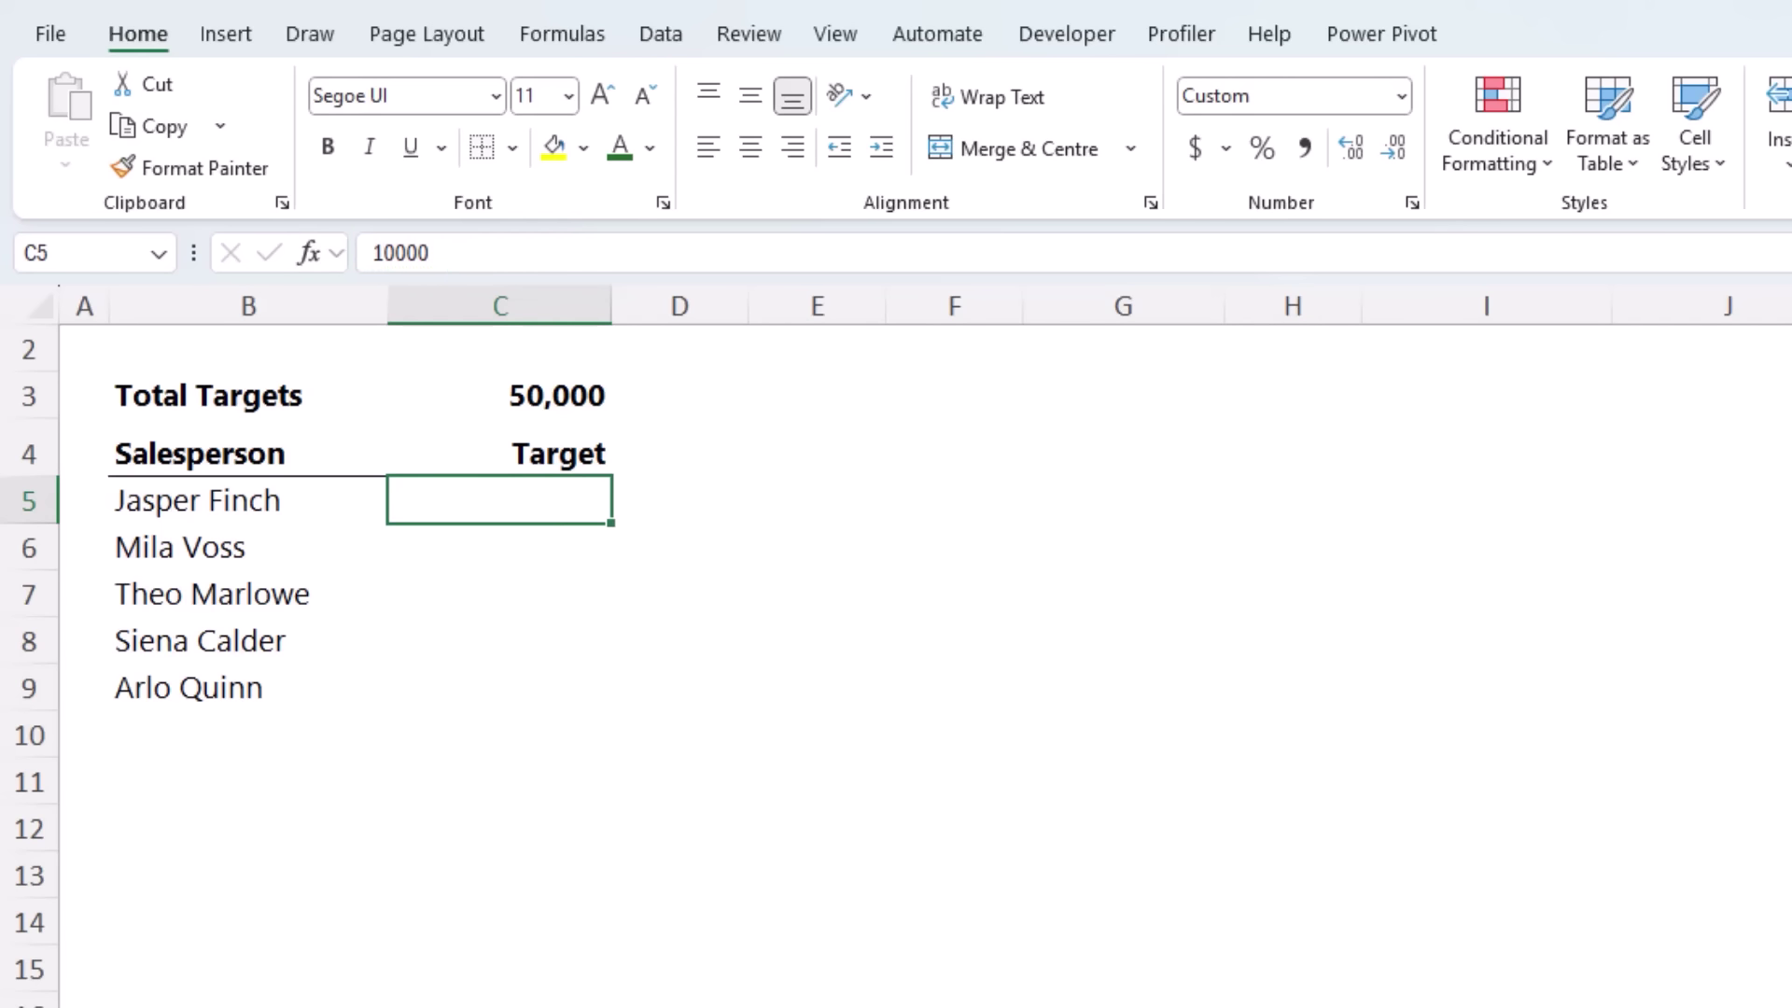
Step: Return Target values C5:C9 to the General number format
shift+click(505, 695)
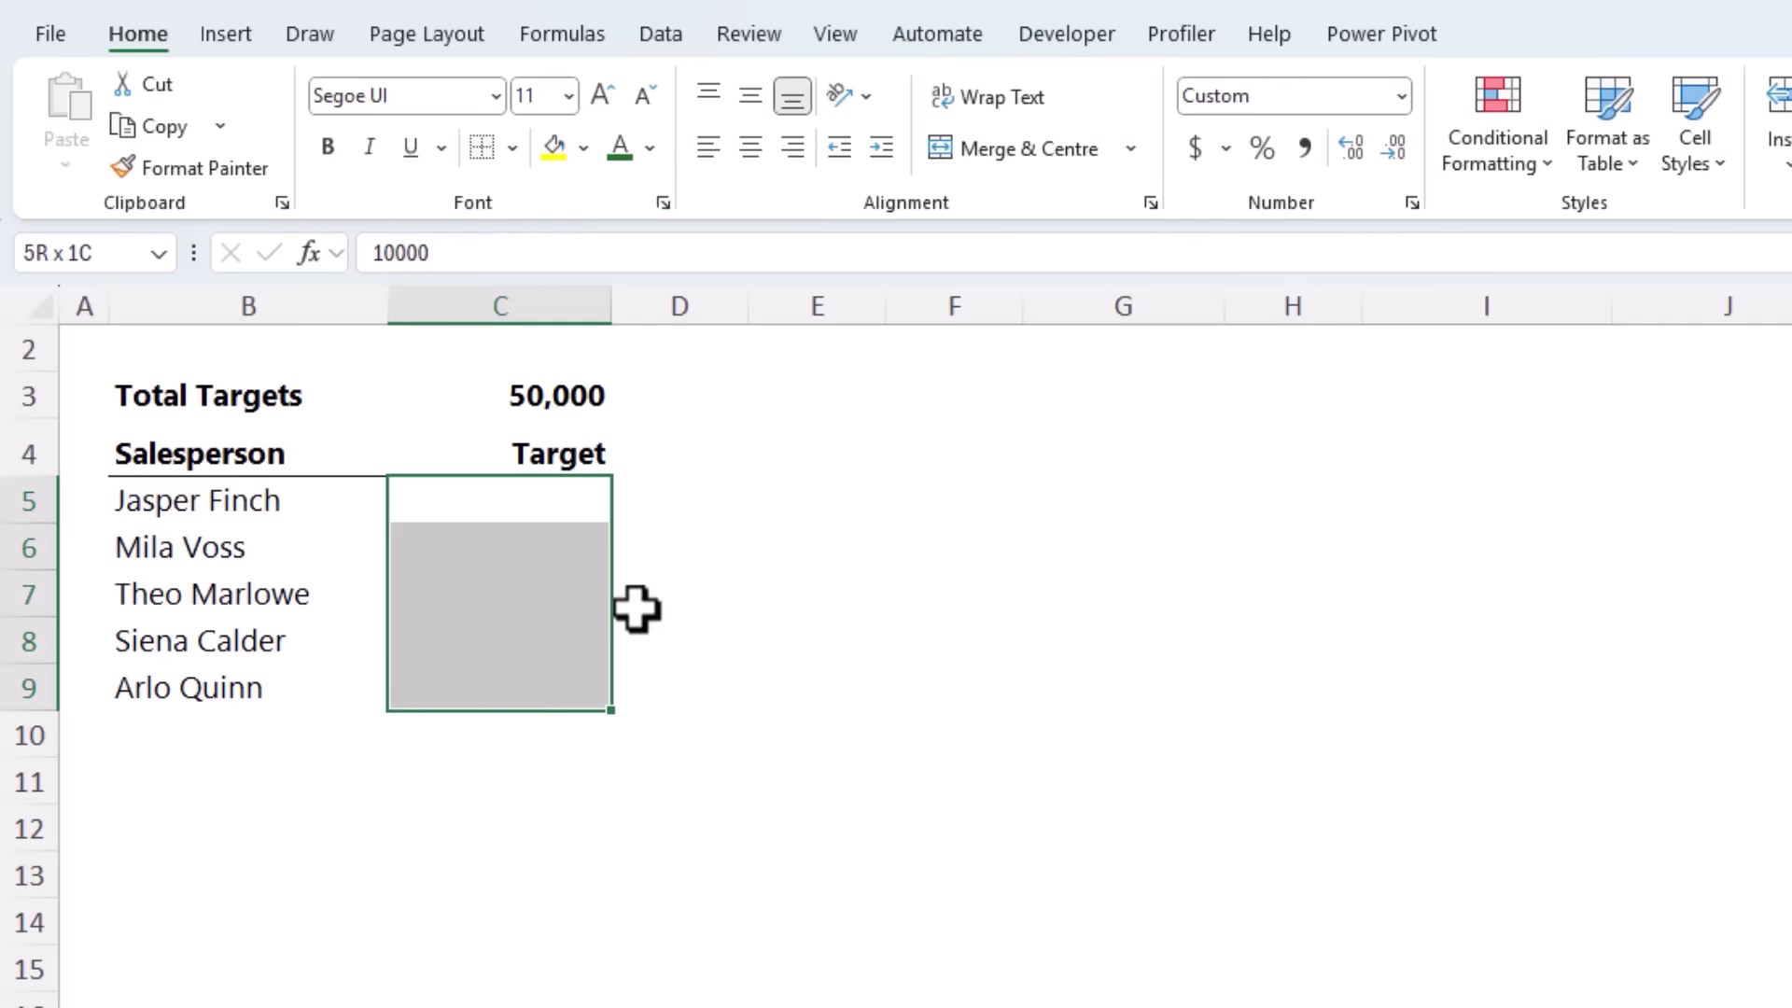
click(1402, 95)
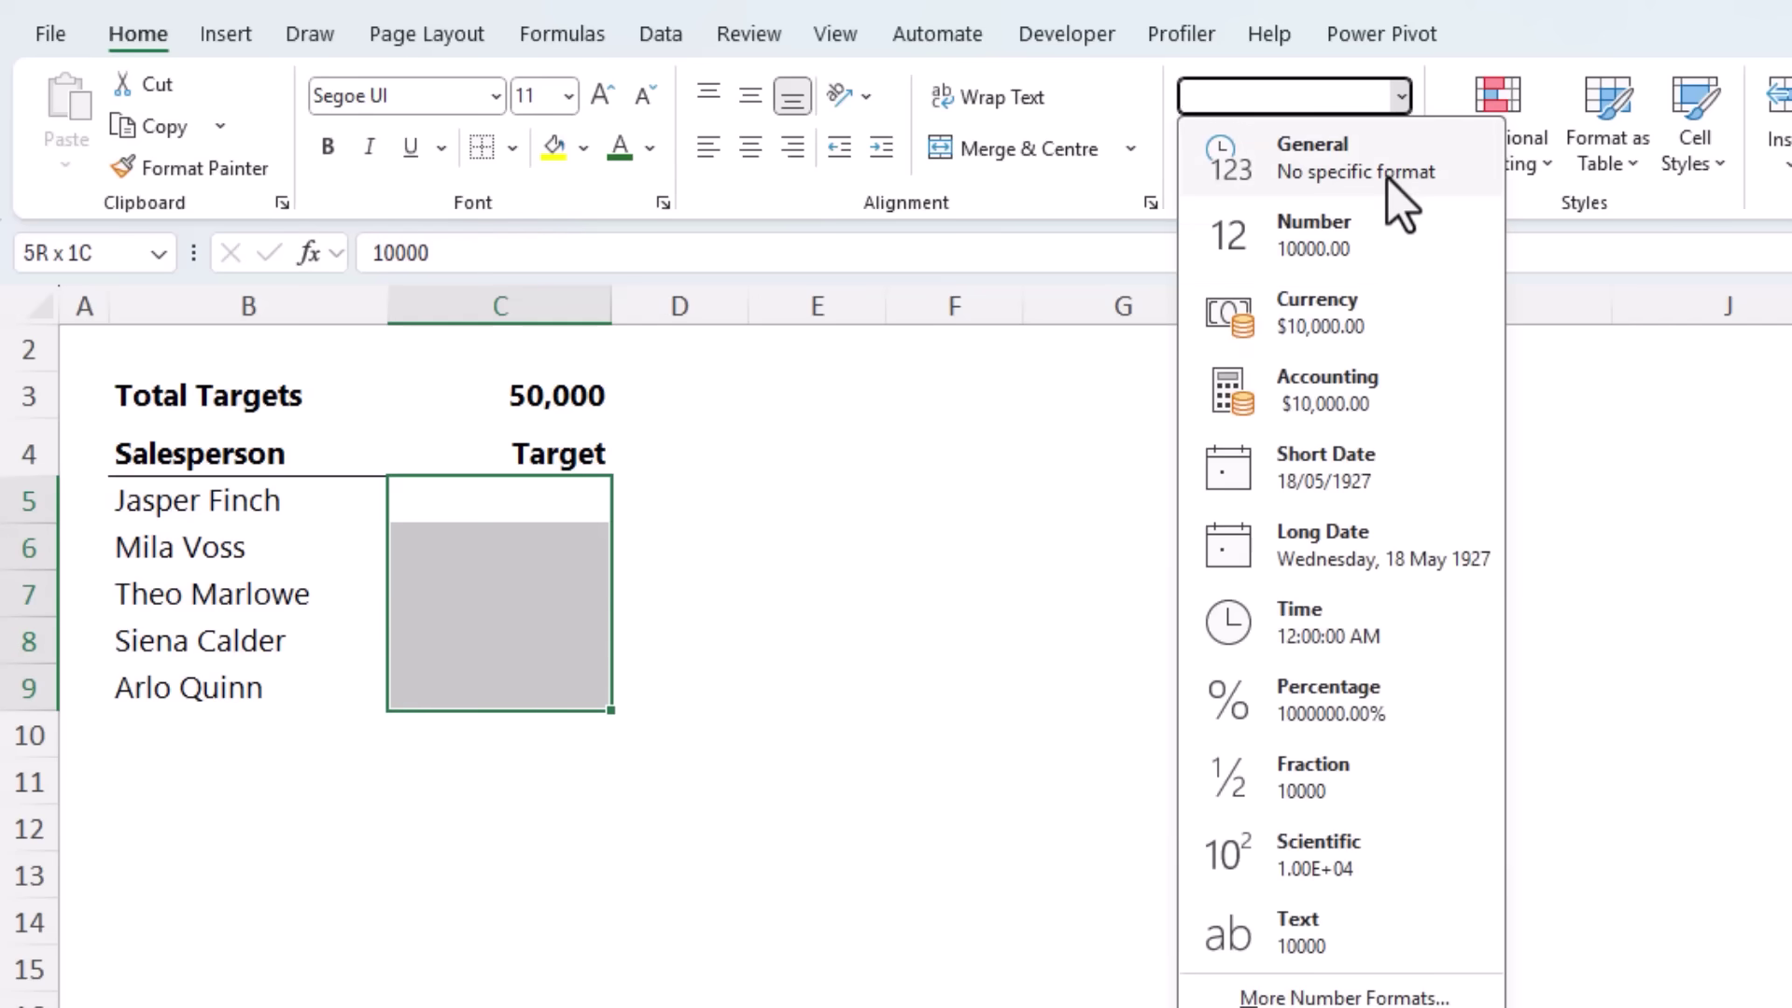
click(1388, 158)
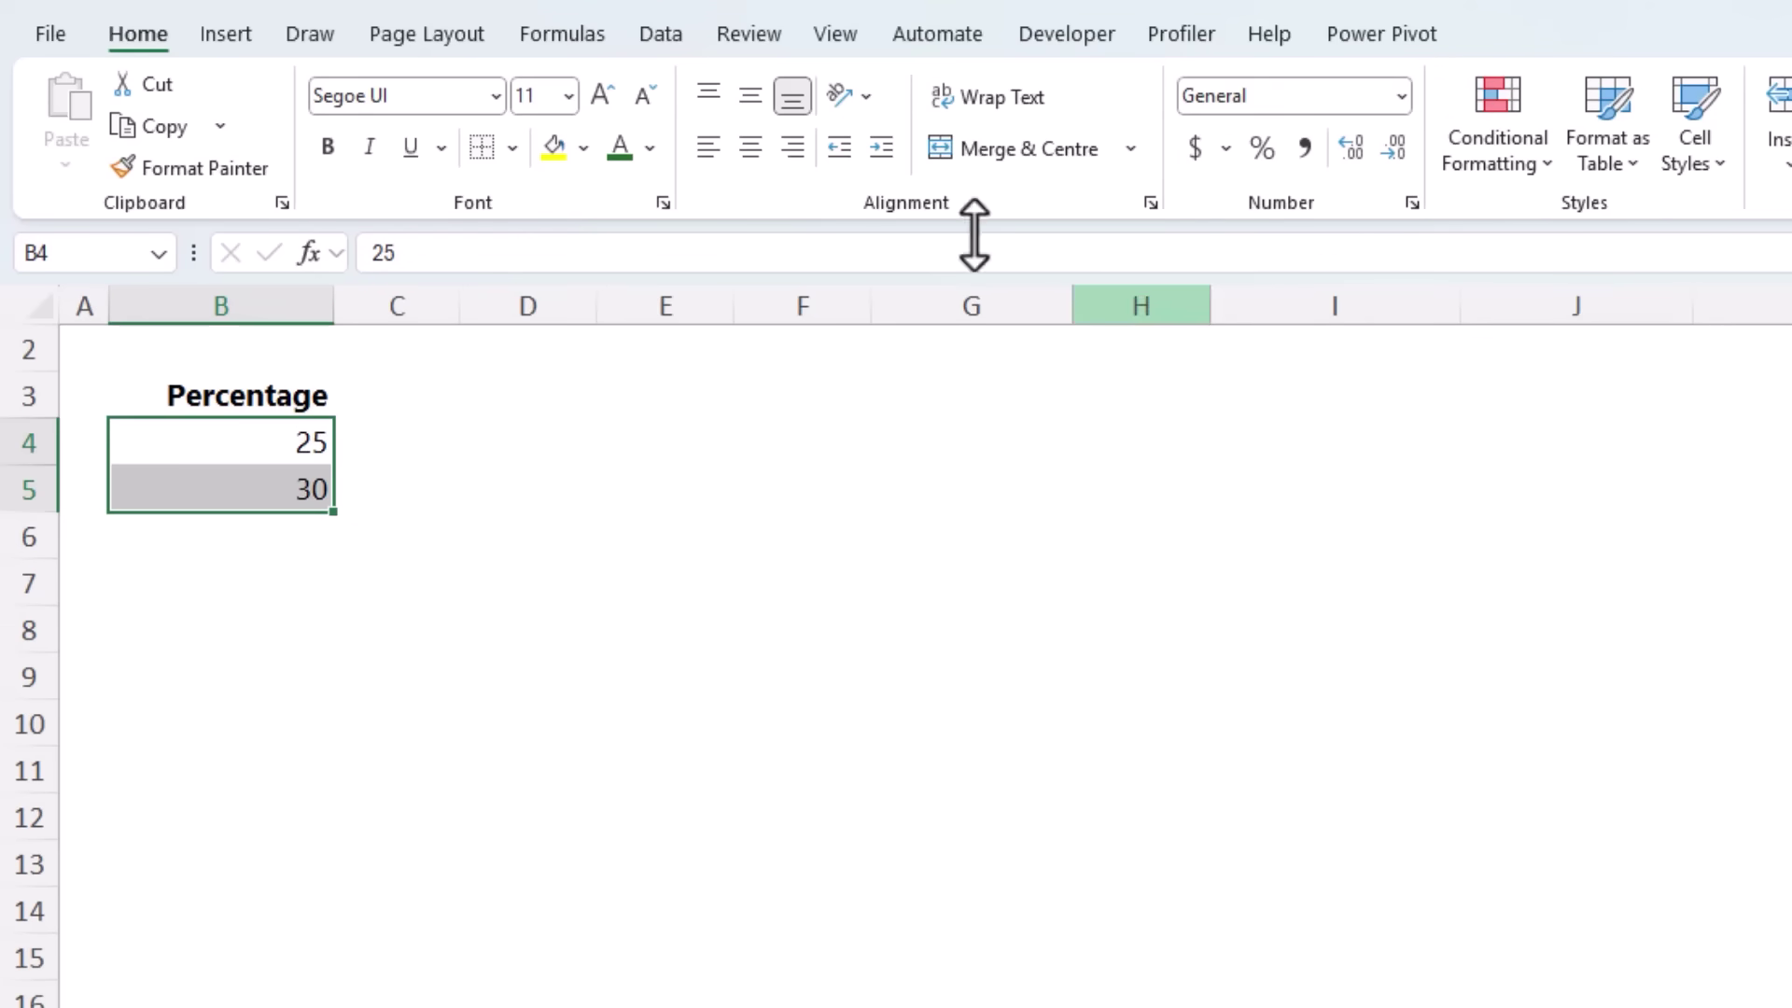
Step: Undo a trial percent format, then enter 100 in D4 and copy it
click(1260, 150)
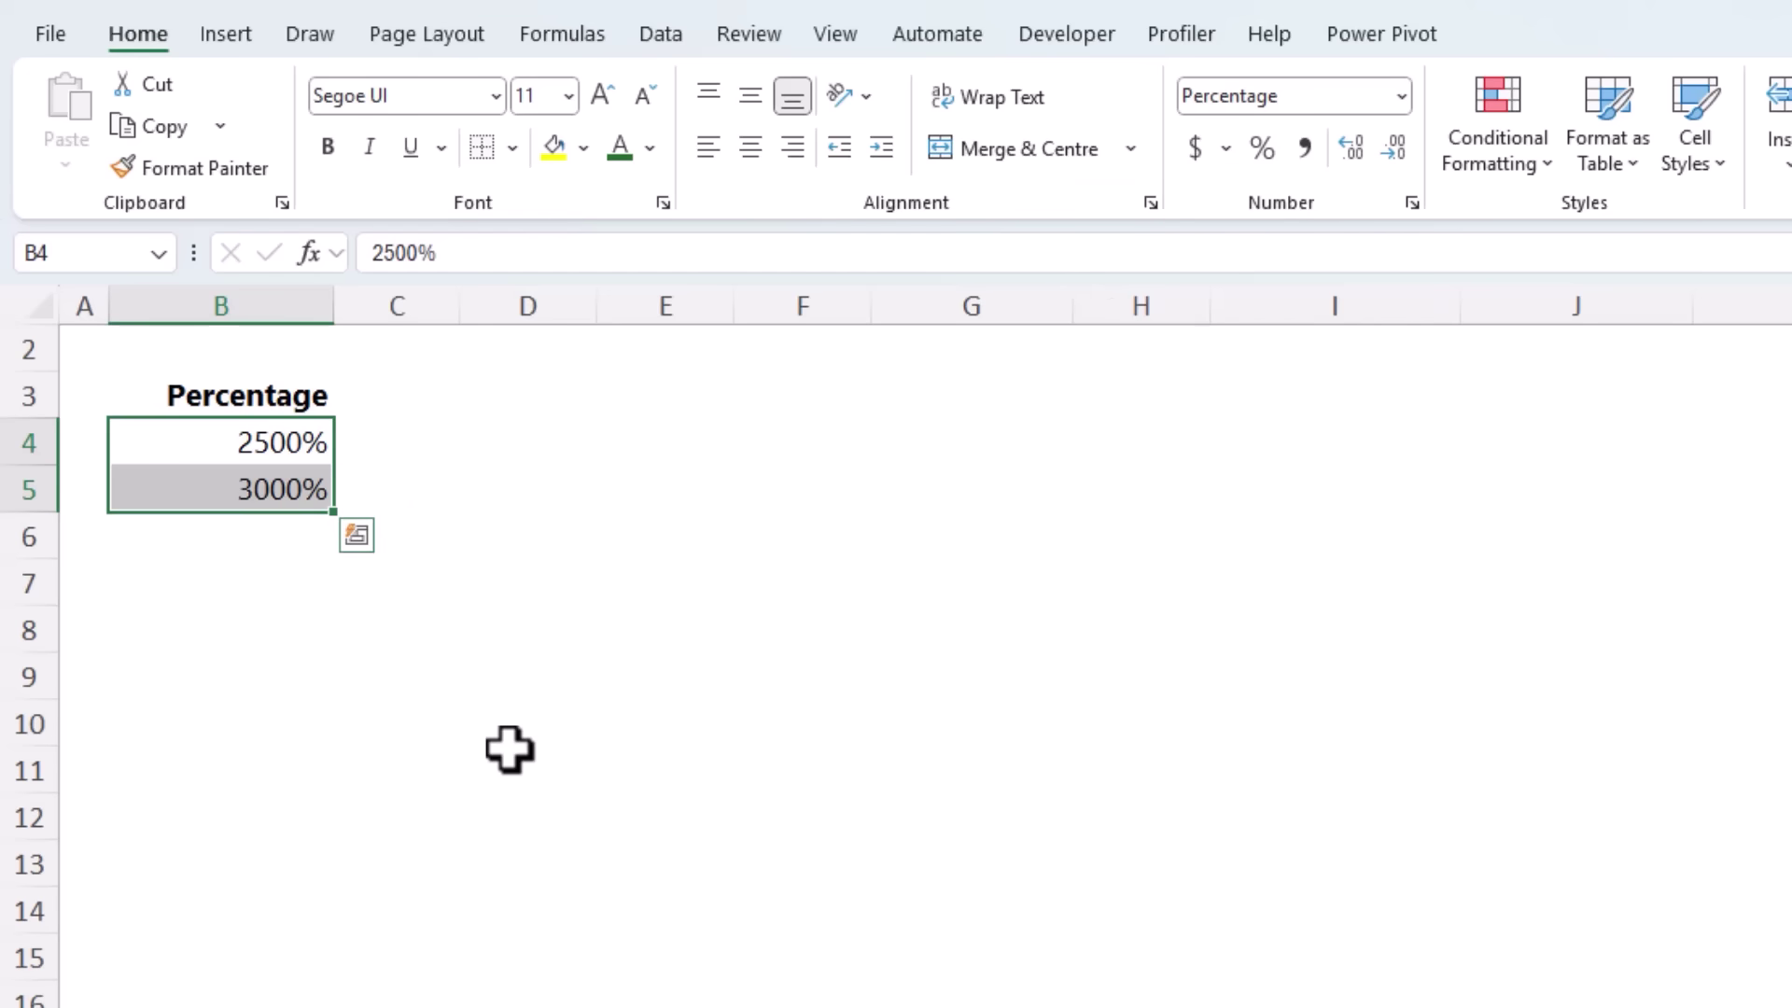
key(ctrl+z)
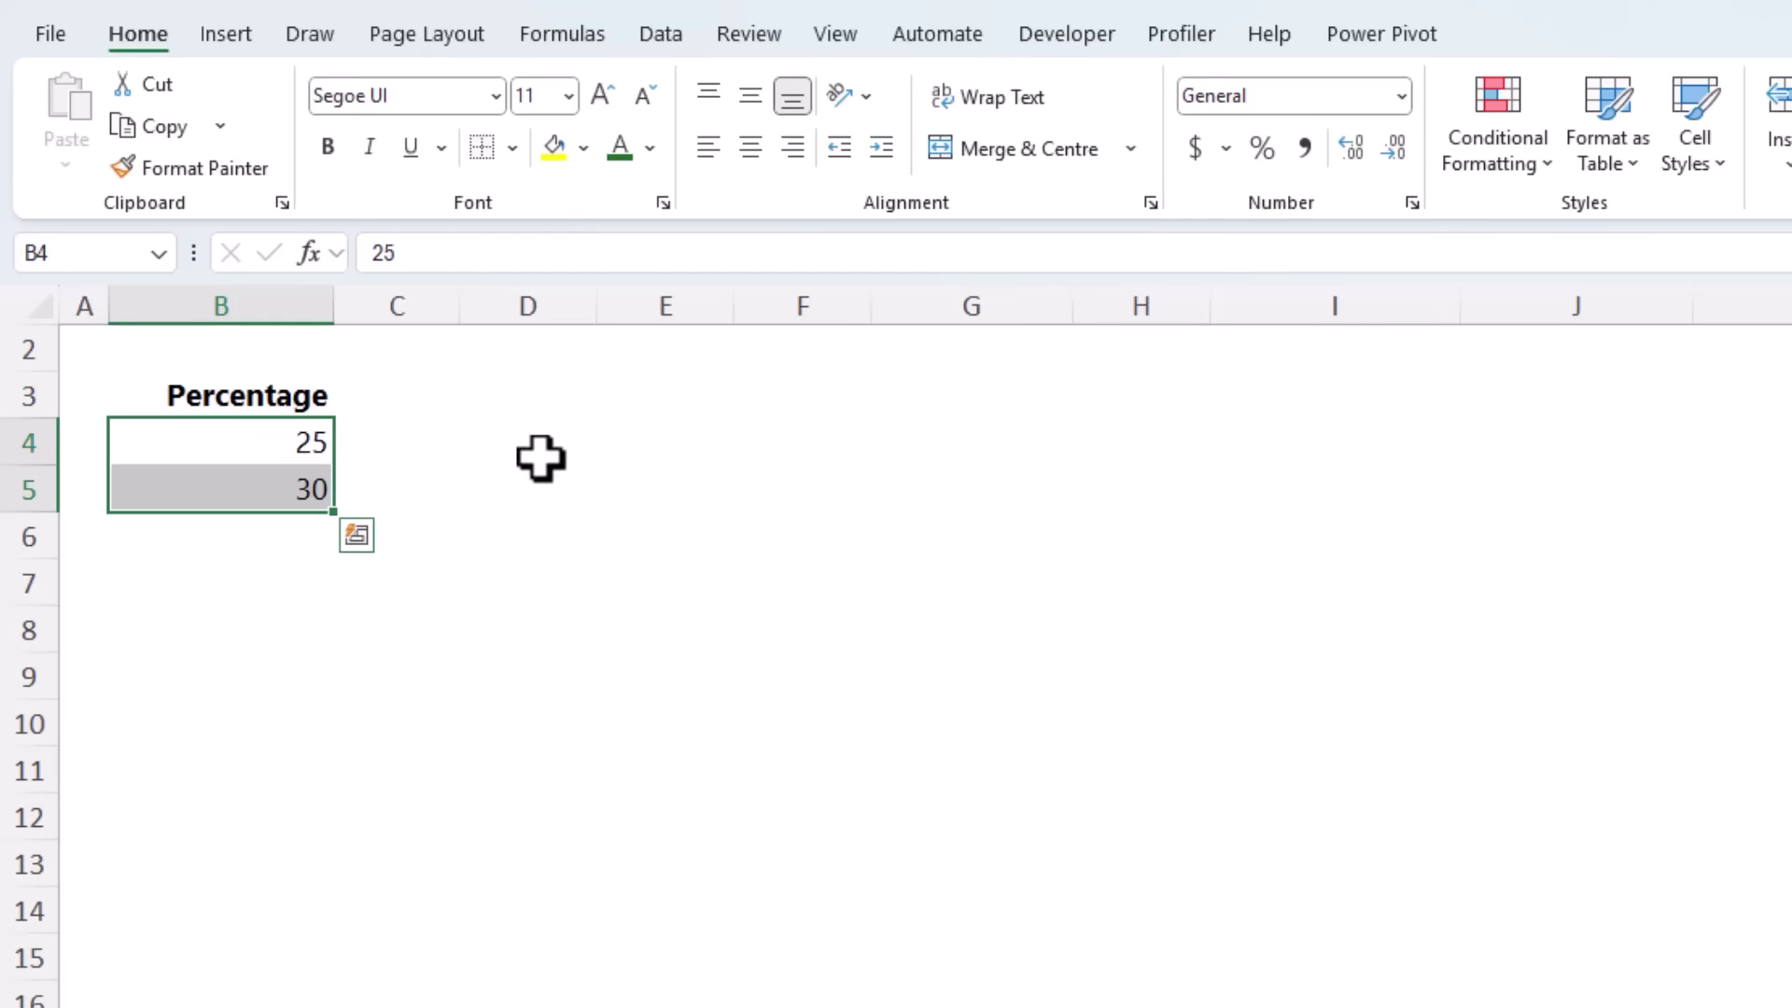
click(539, 460)
text(100)
key(ctrl+Return)
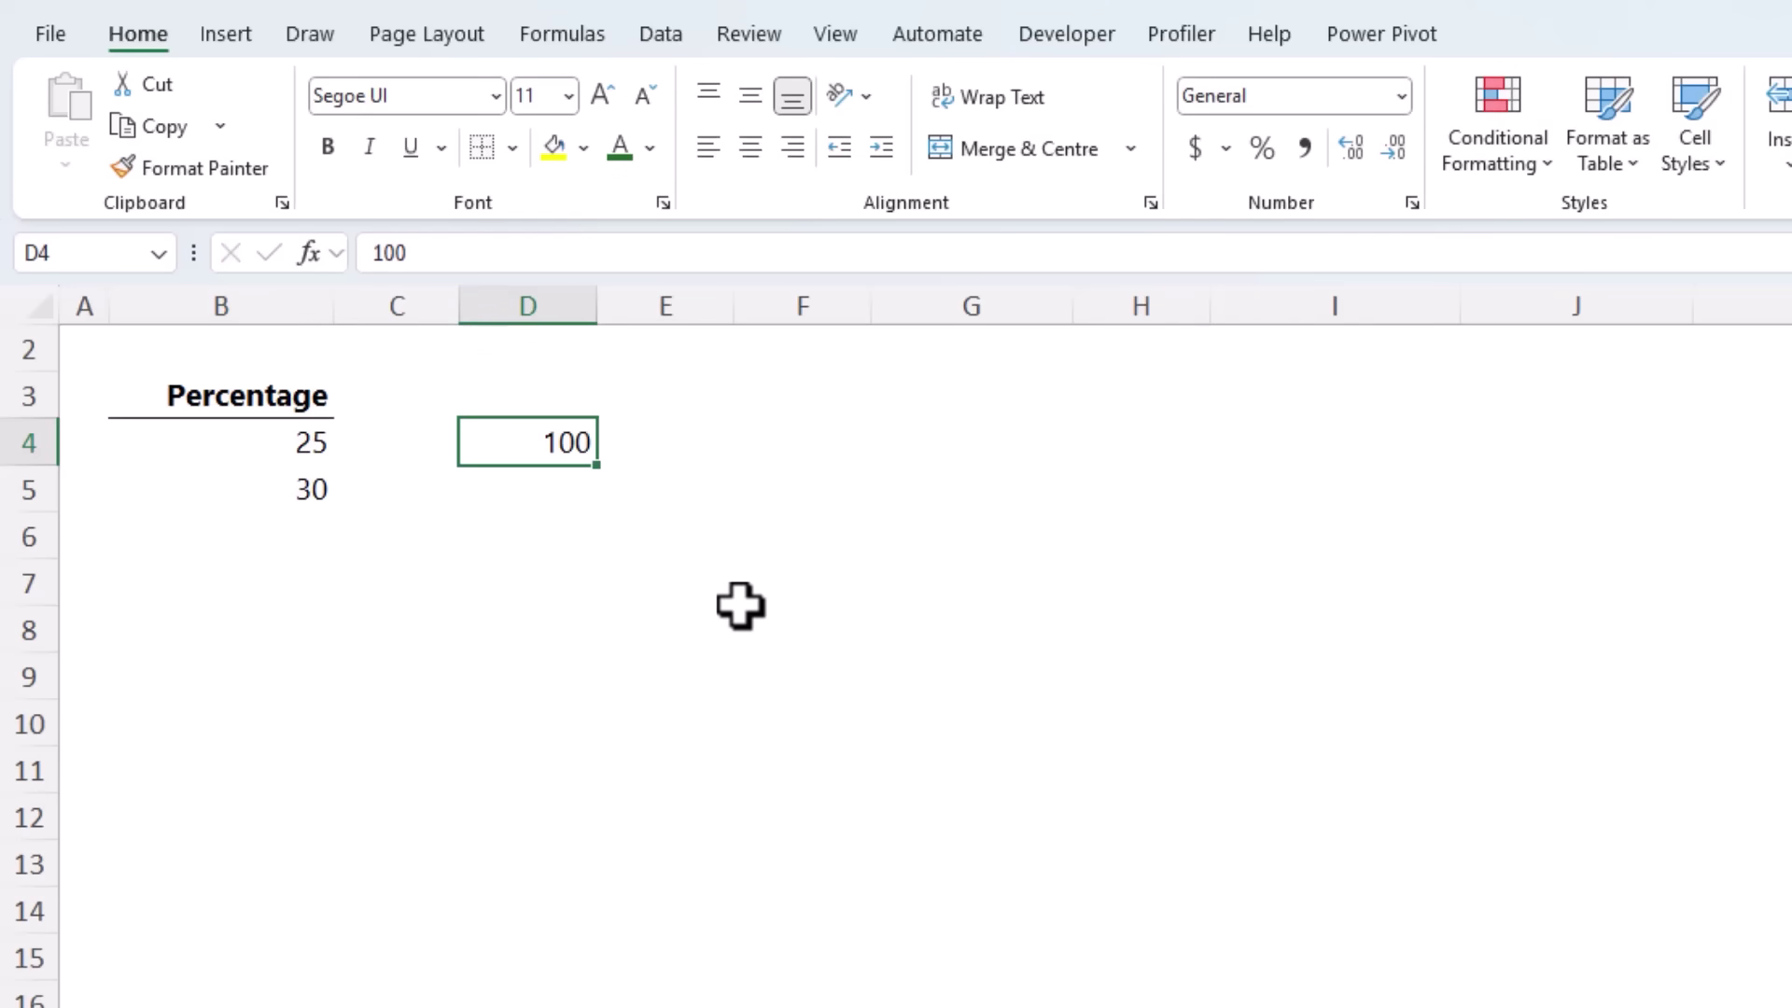
key(ctrl+c)
Step: Paste Special Divide the 100 onto B4:B5 and format them as 25% and 30%
drag(280, 442, 262, 489)
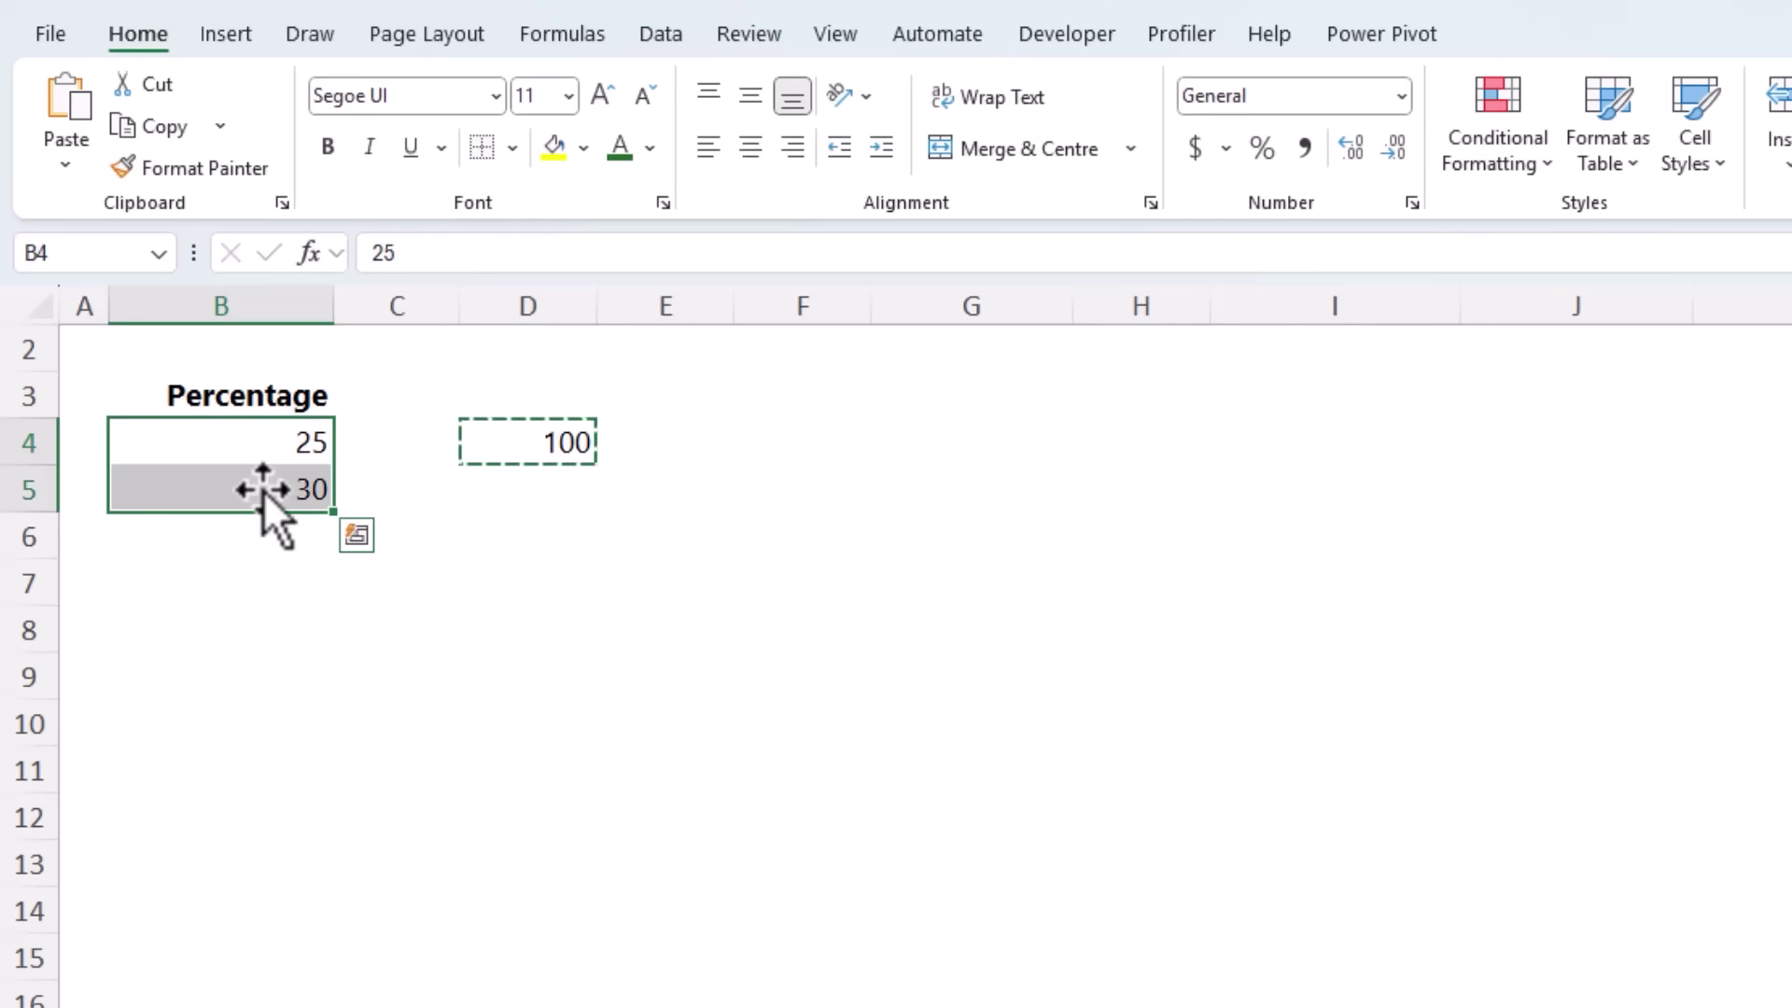
click(65, 163)
click(149, 556)
click(954, 742)
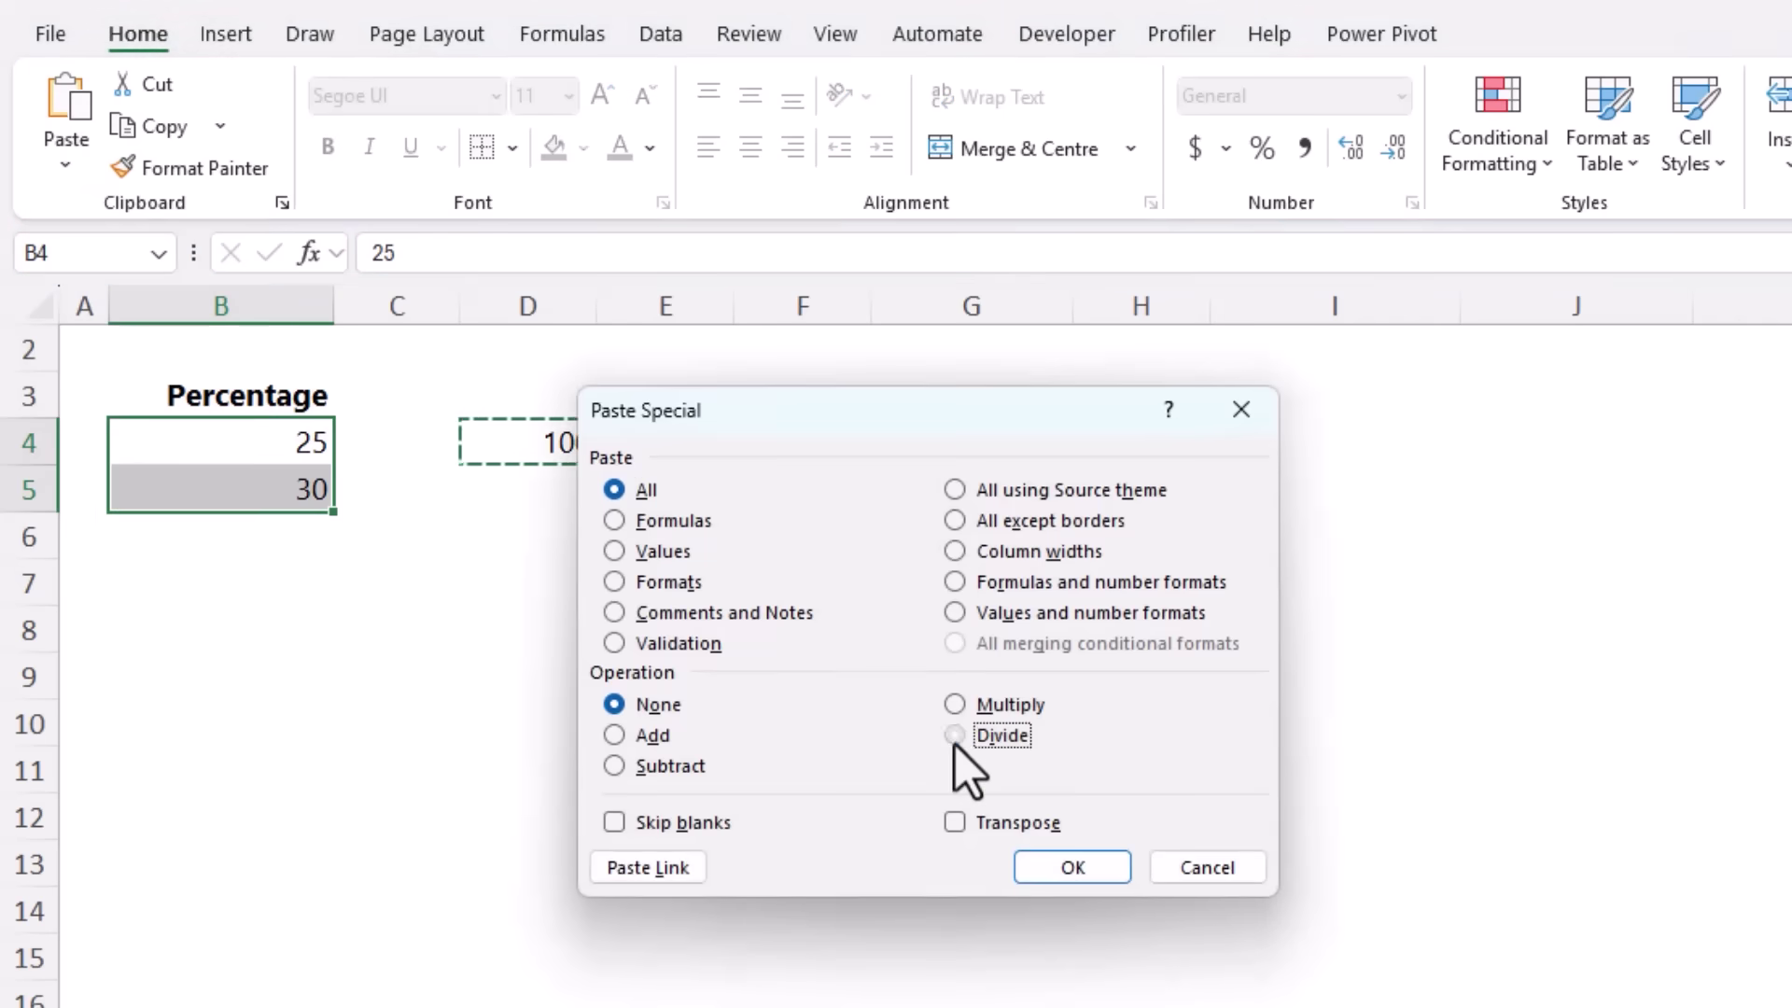
click(1069, 872)
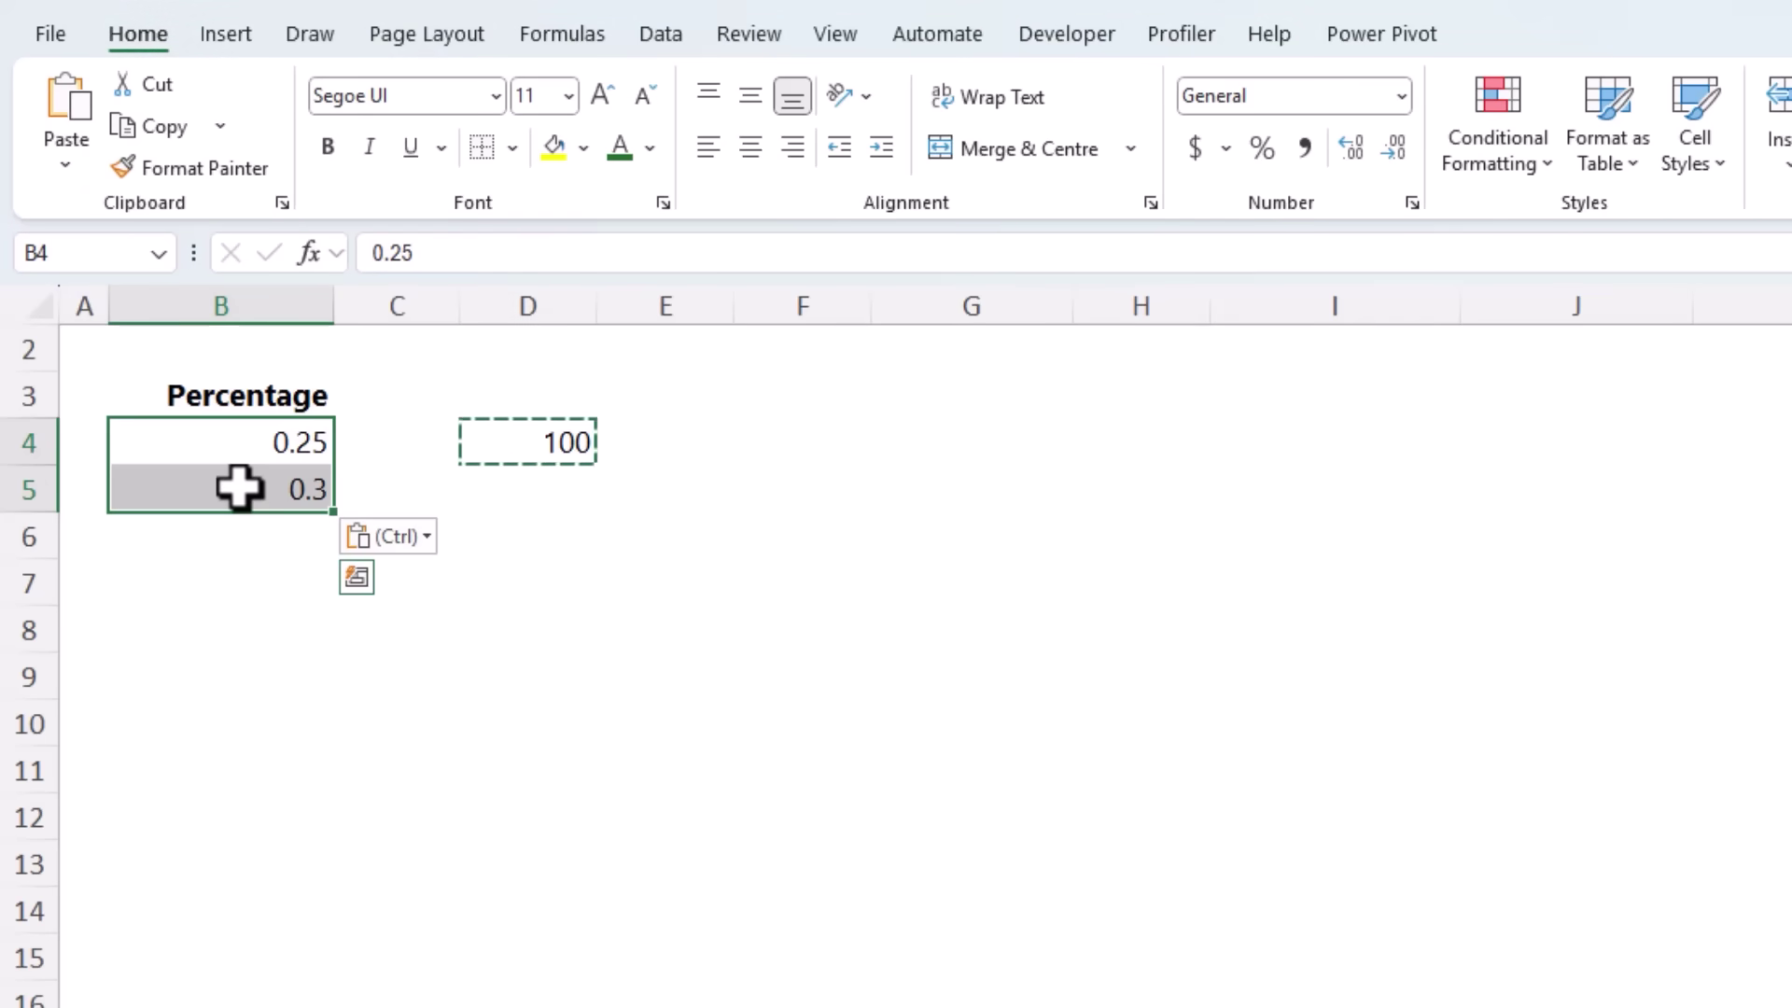
click(1261, 147)
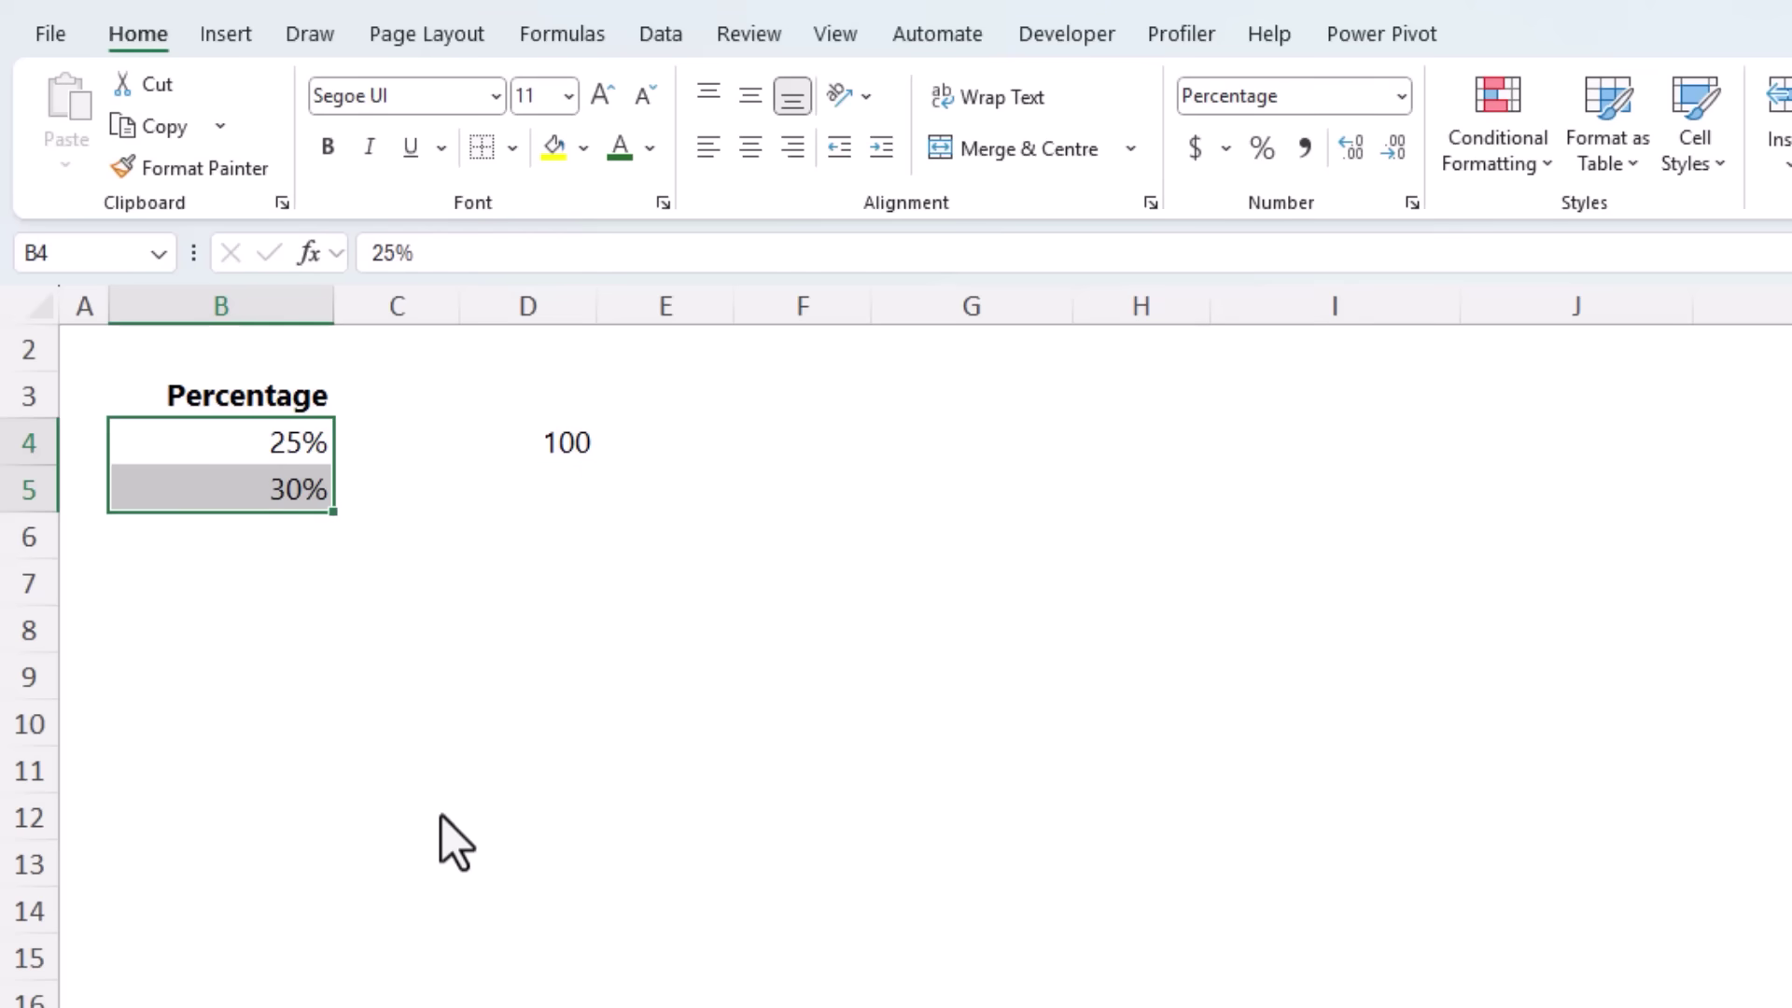
drag(227, 460, 225, 482)
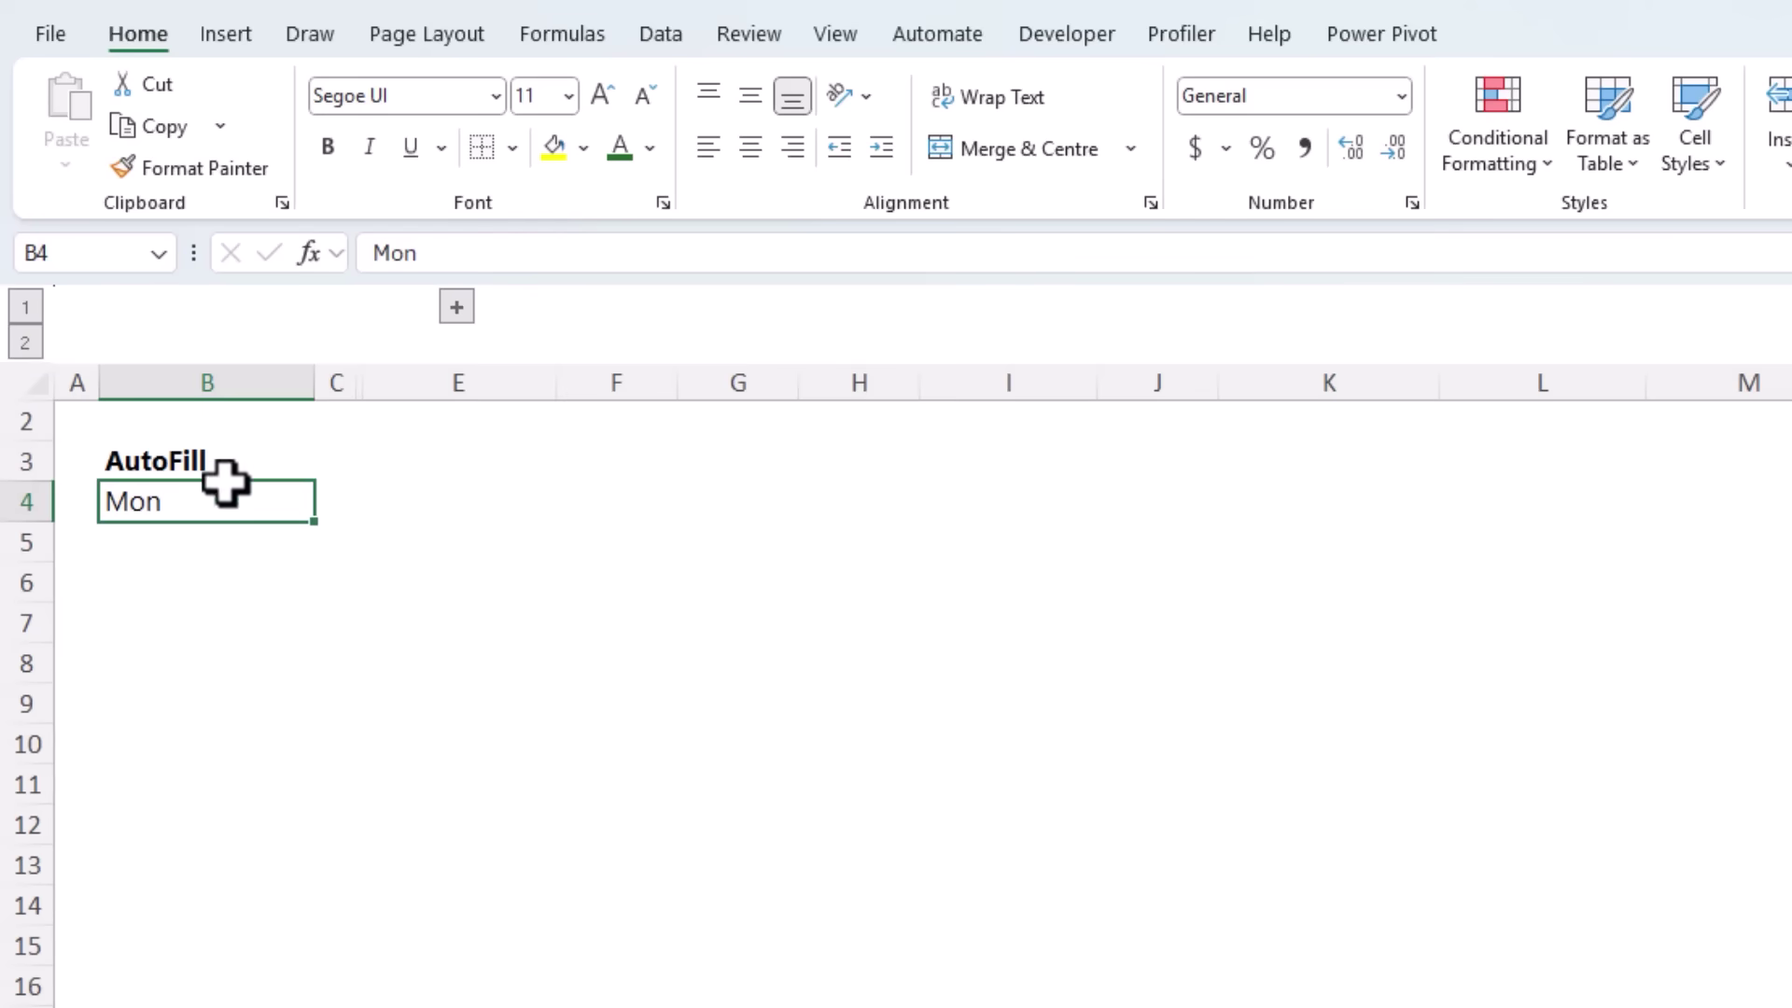
Step: Fill Mon to Sun down B4:B10, expand grouped column D, and select names D4:D10
drag(314, 544, 289, 788)
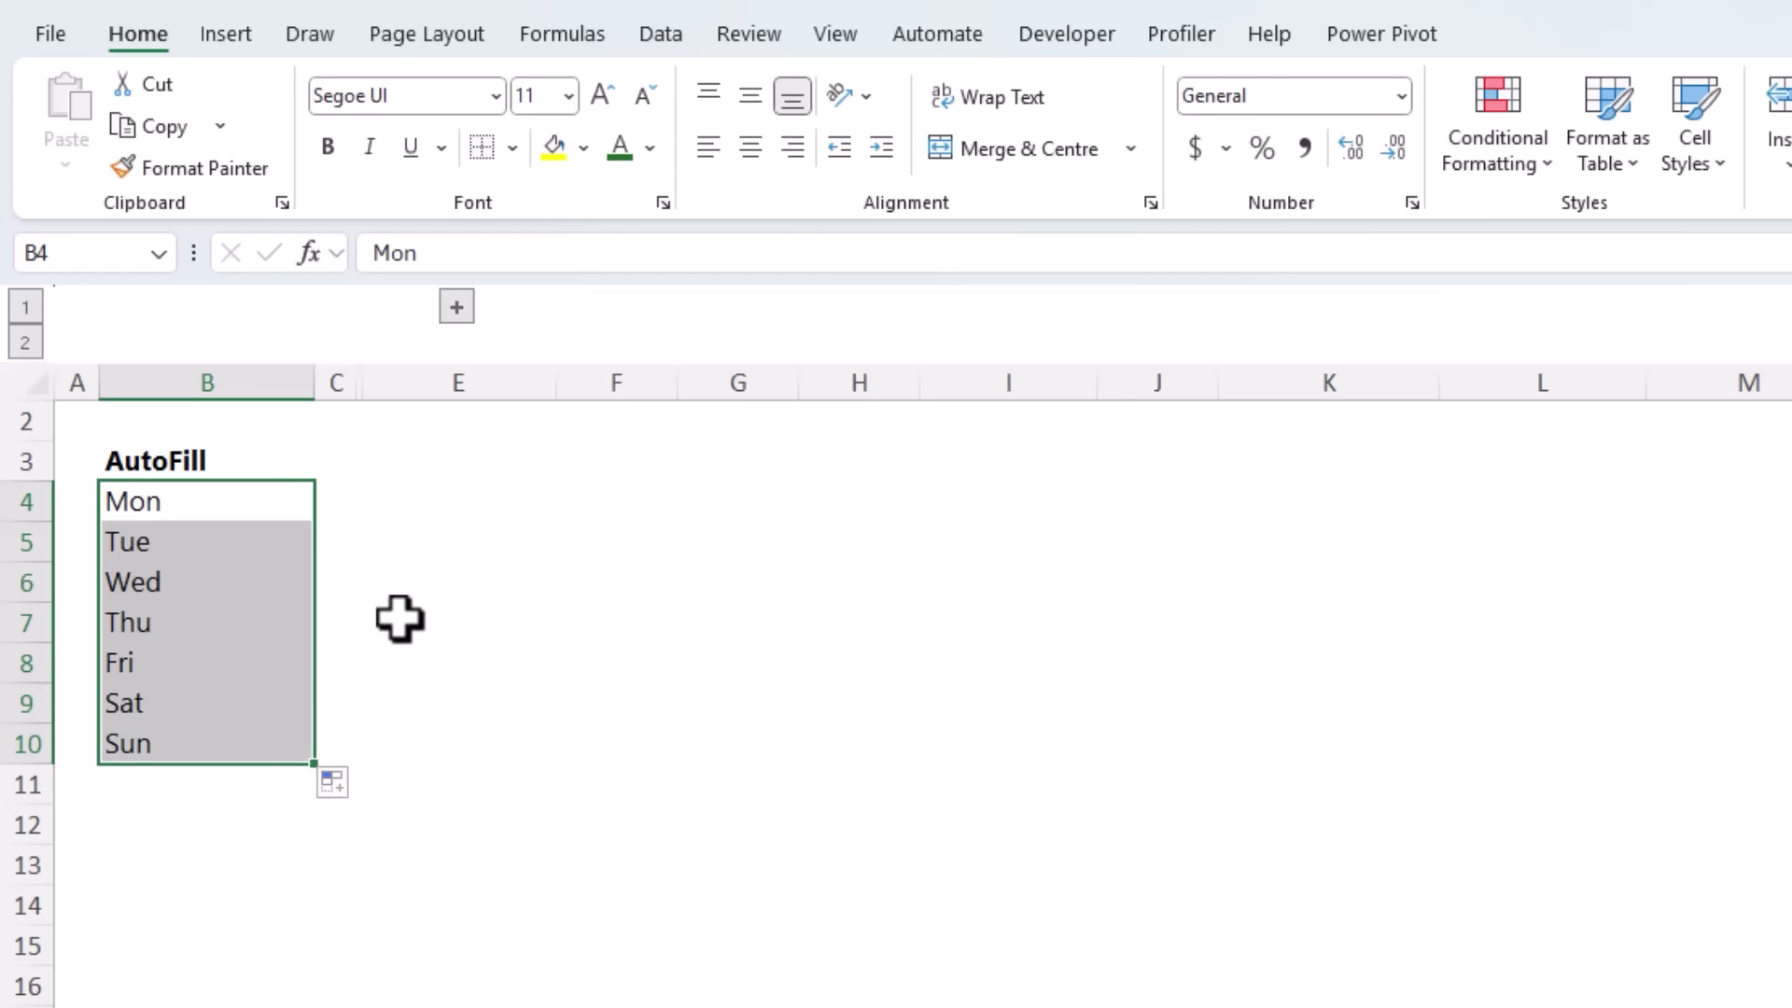
click(456, 307)
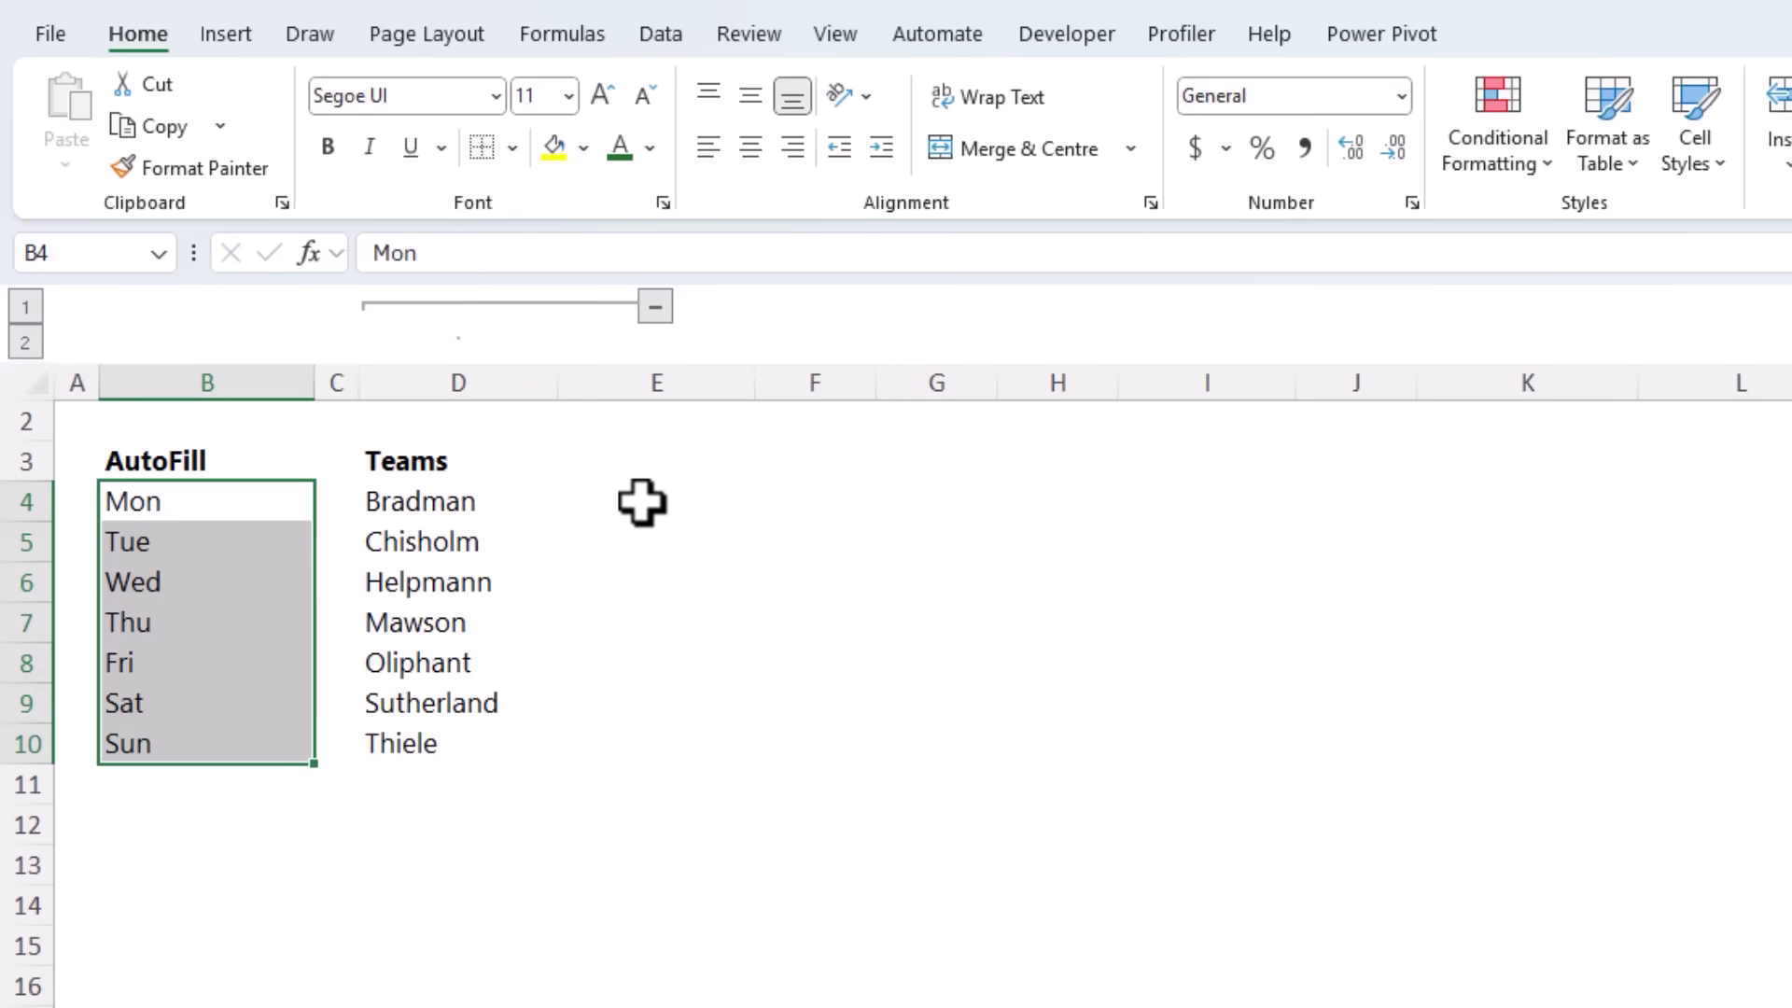
drag(476, 504, 436, 730)
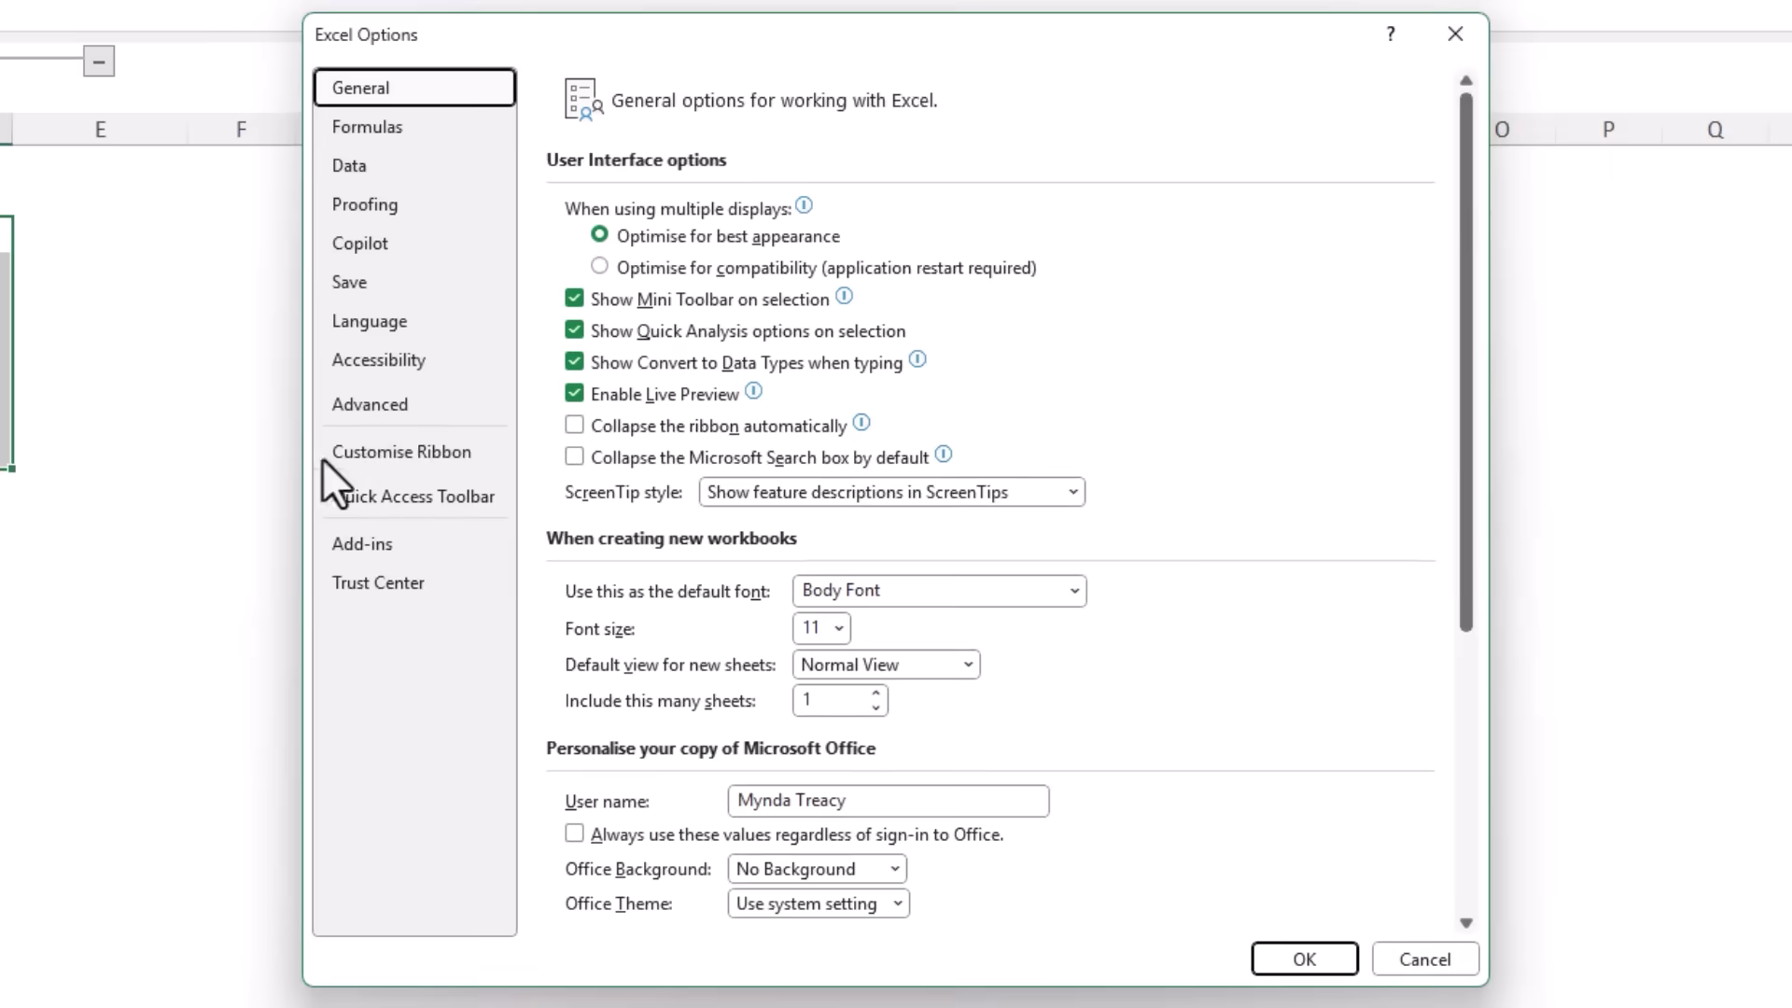
Step: Import the team names in D4:D10 as a new custom list via Excel Options
click(366, 411)
drag(1465, 155, 1493, 870)
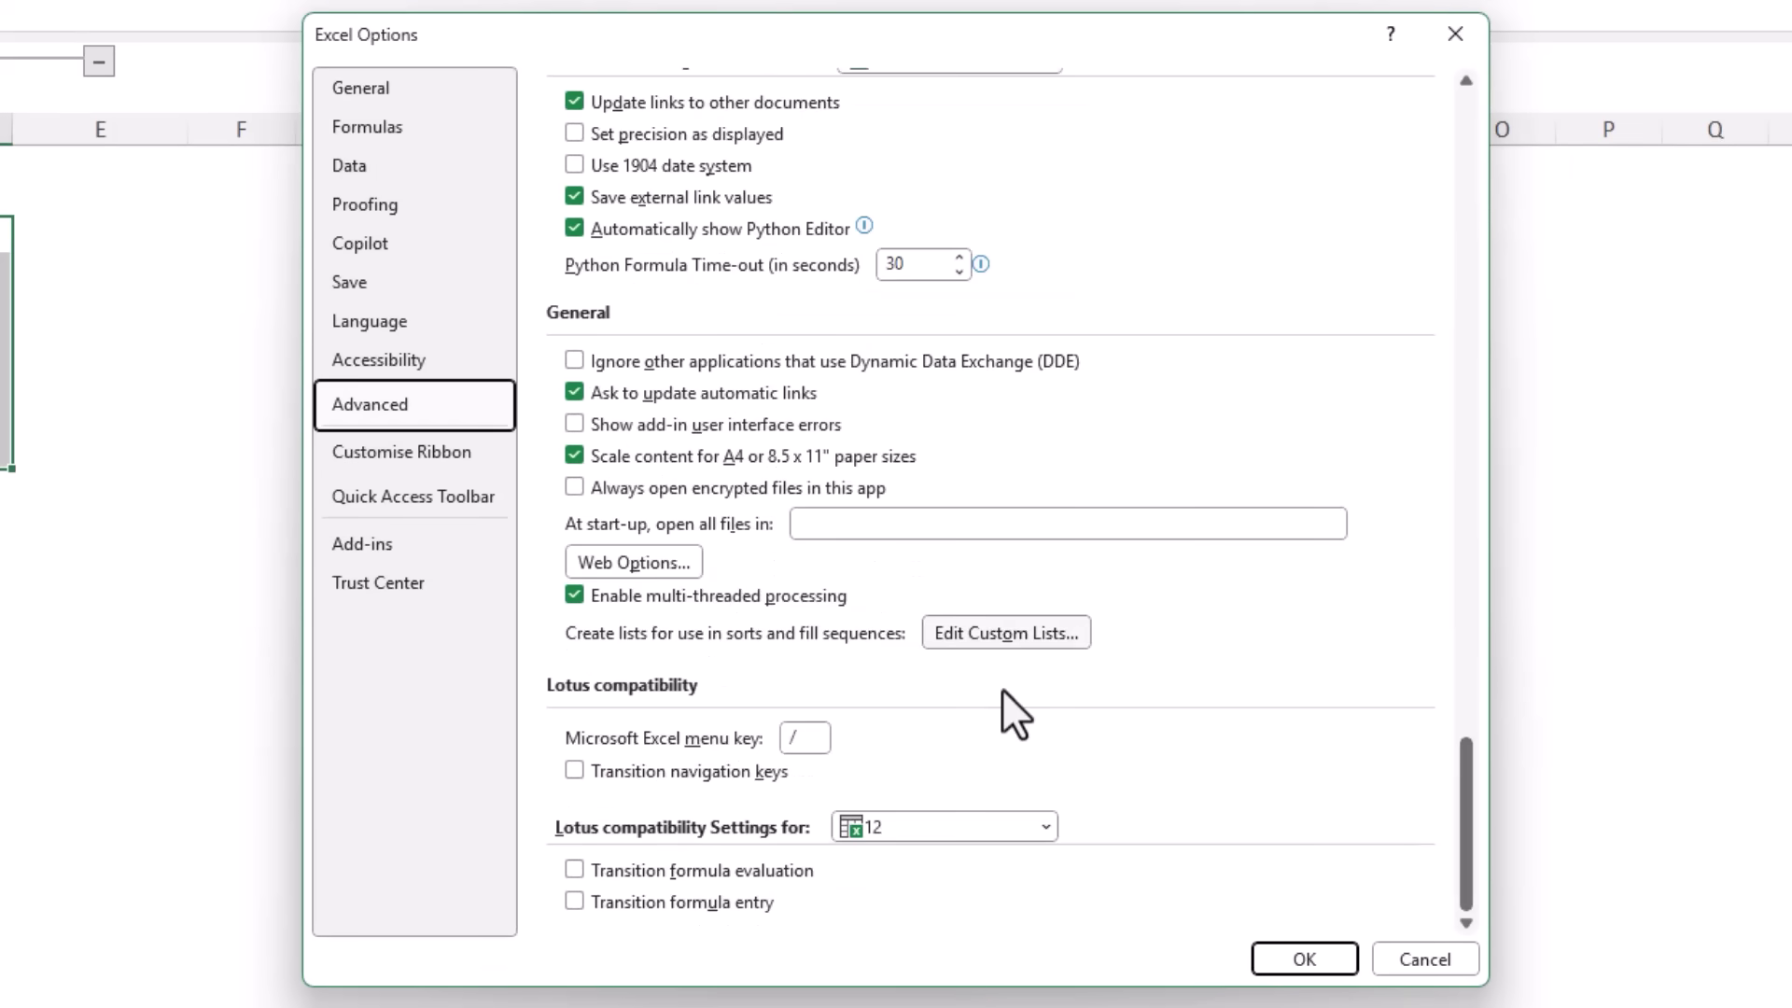
click(967, 634)
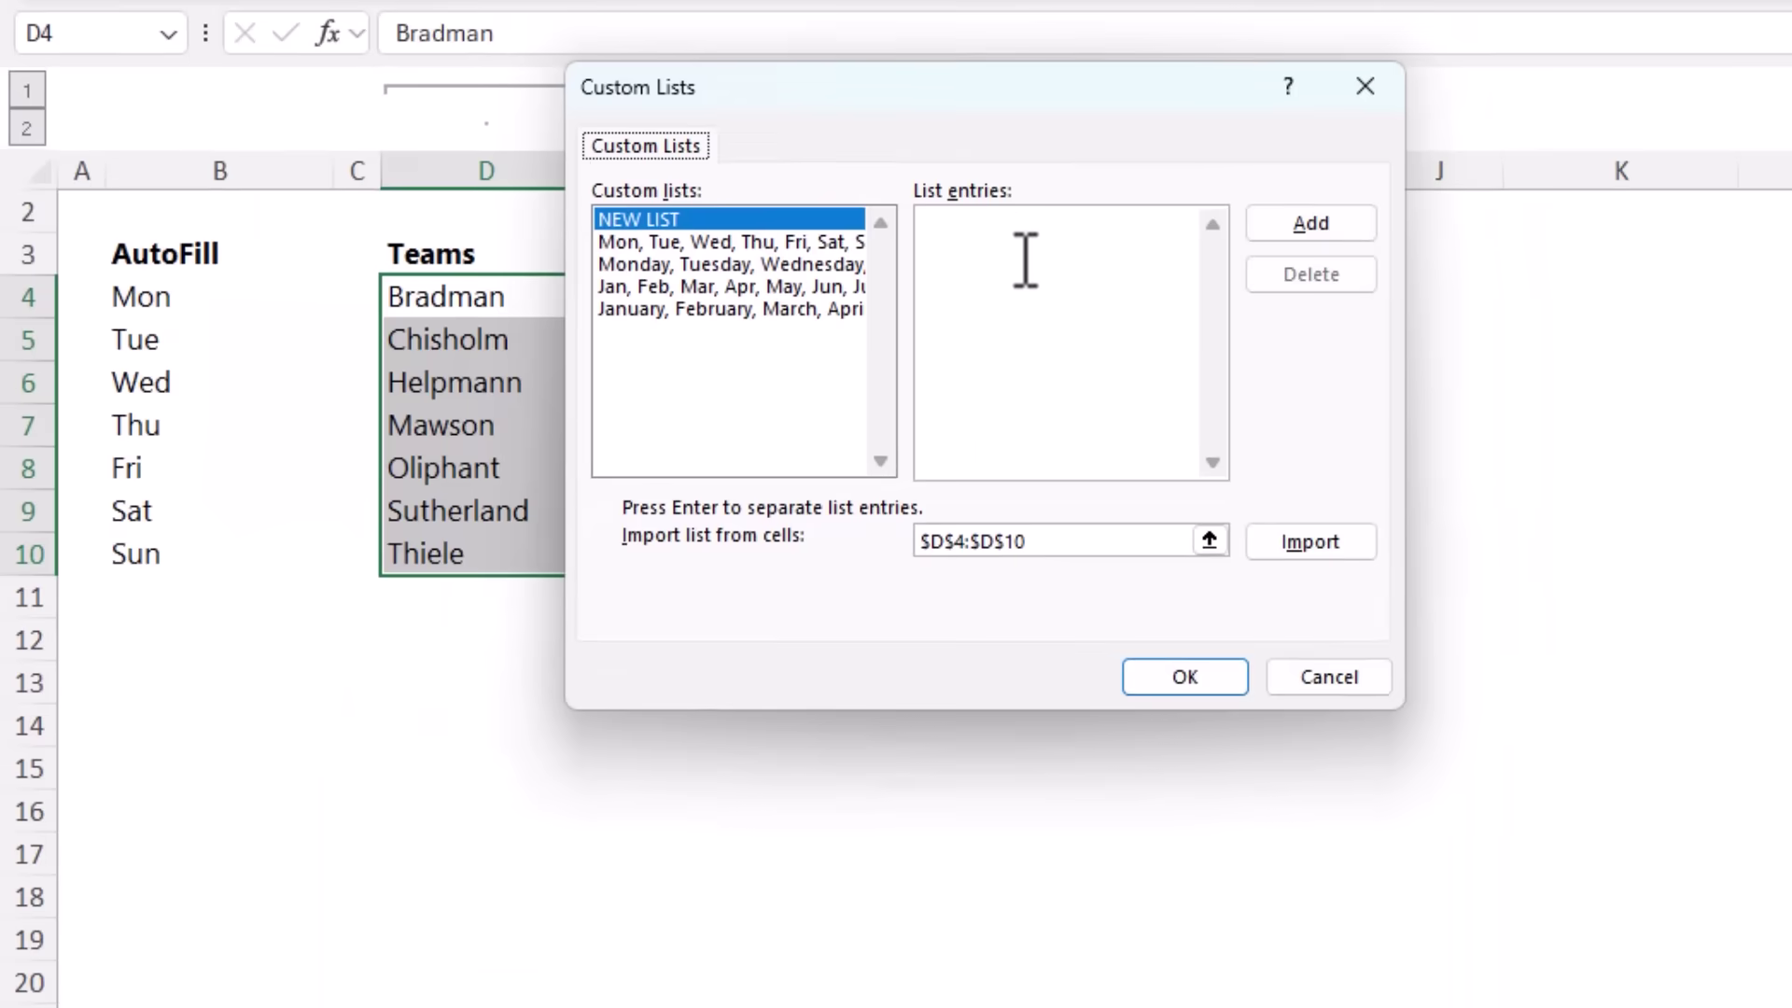
click(992, 261)
click(1090, 540)
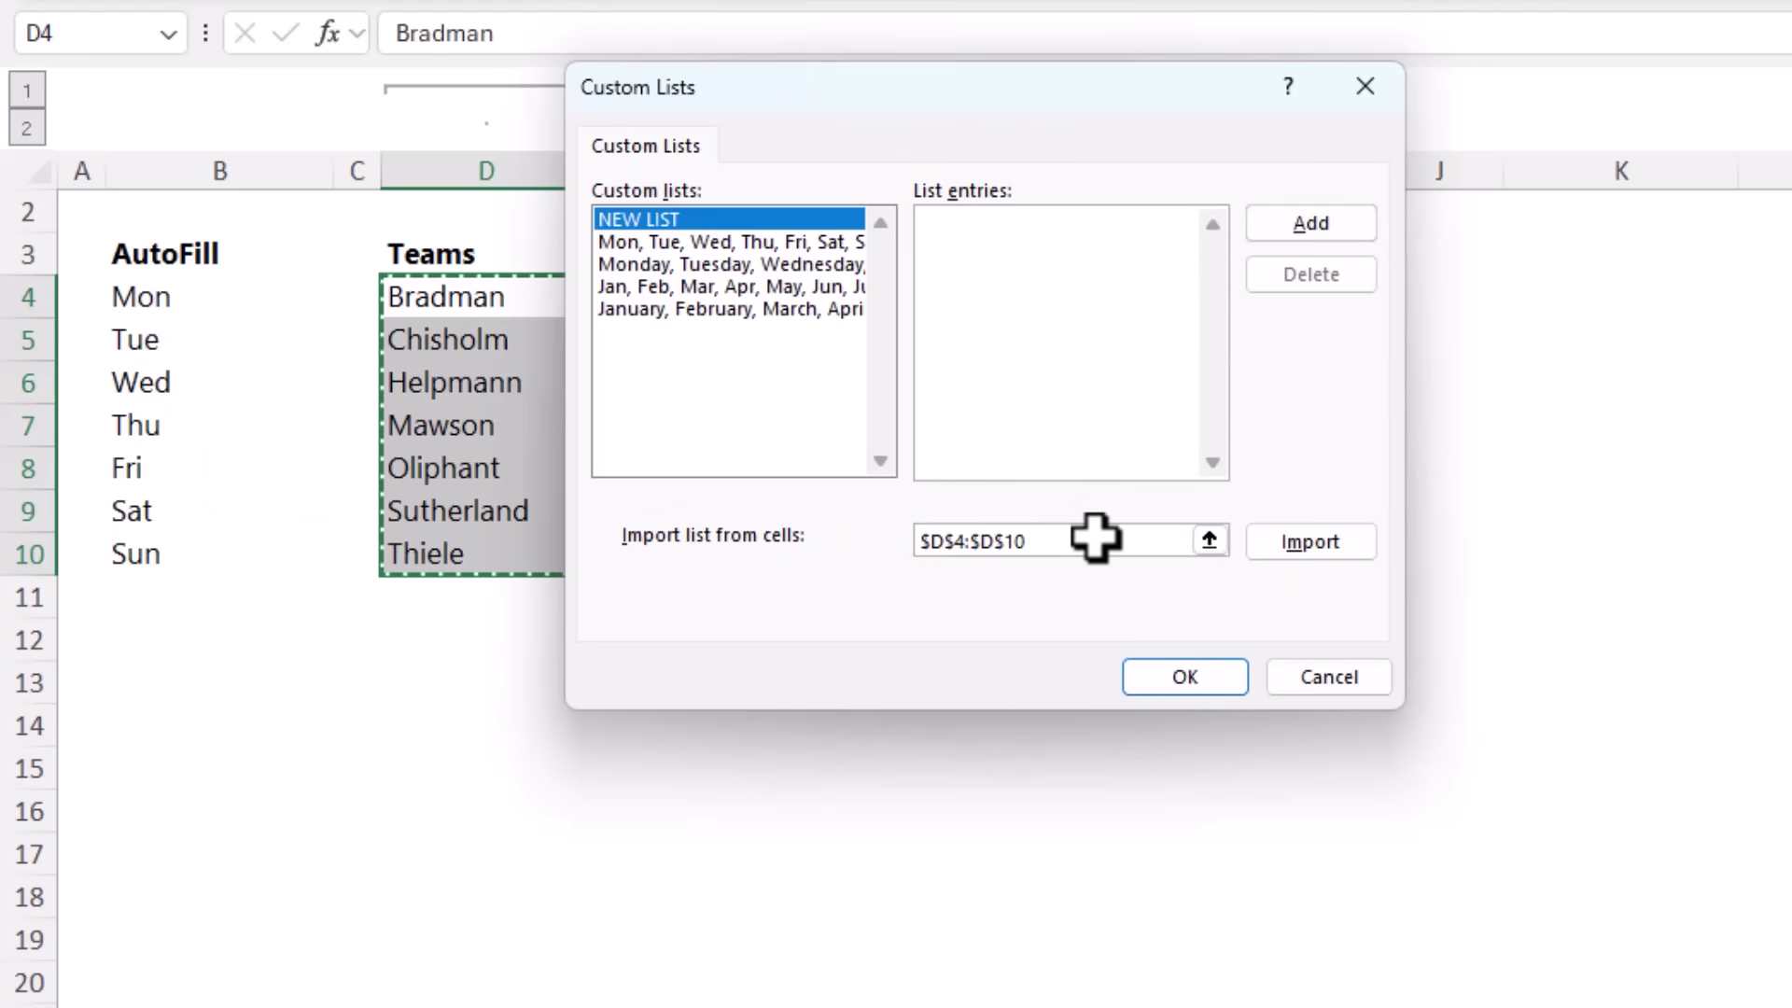
click(1320, 551)
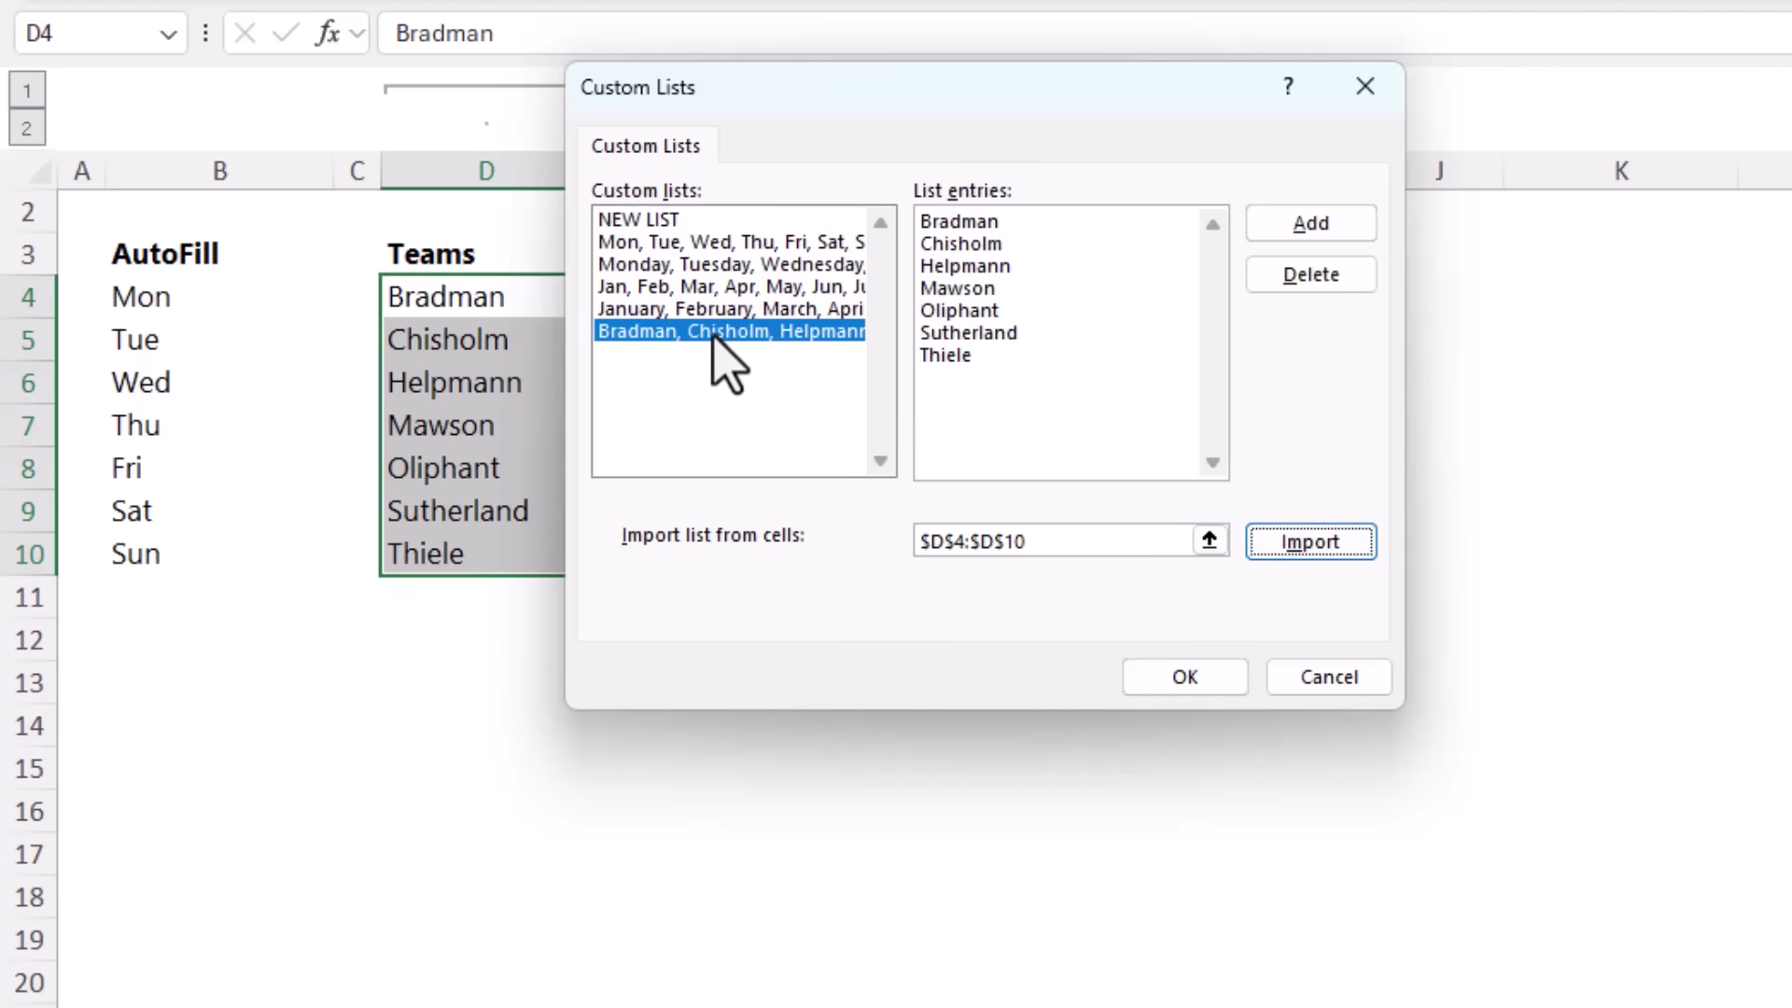
click(1187, 679)
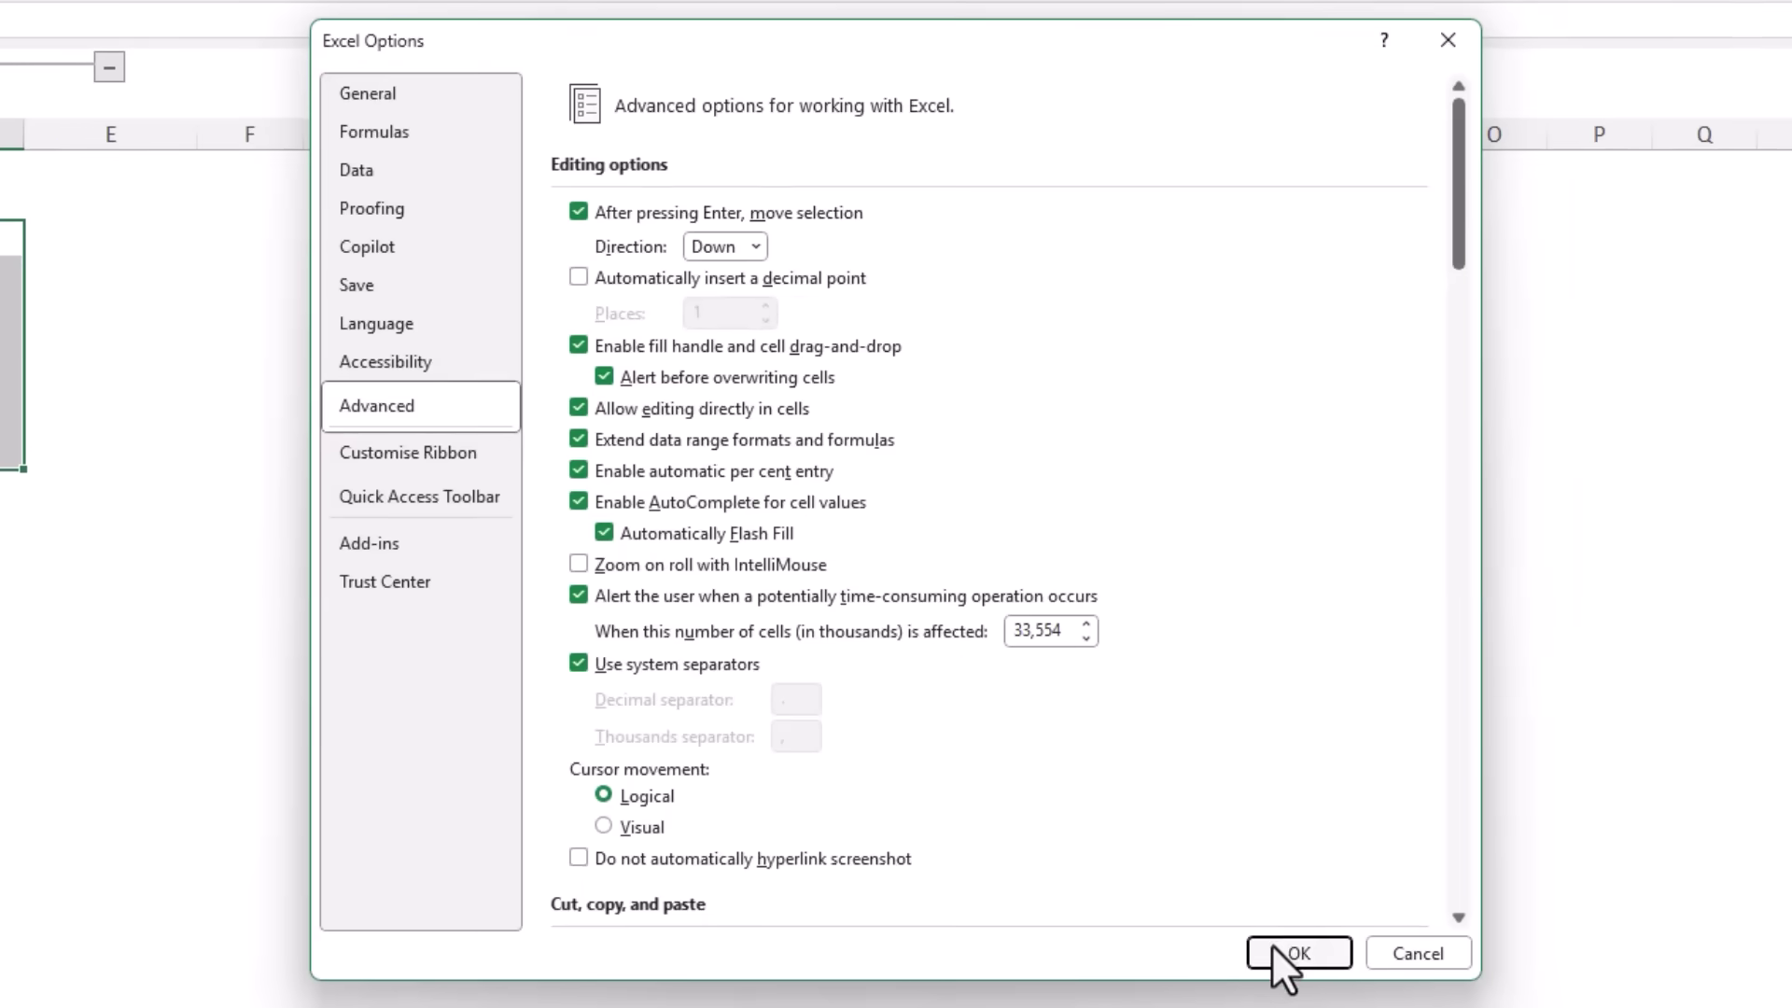
click(1273, 944)
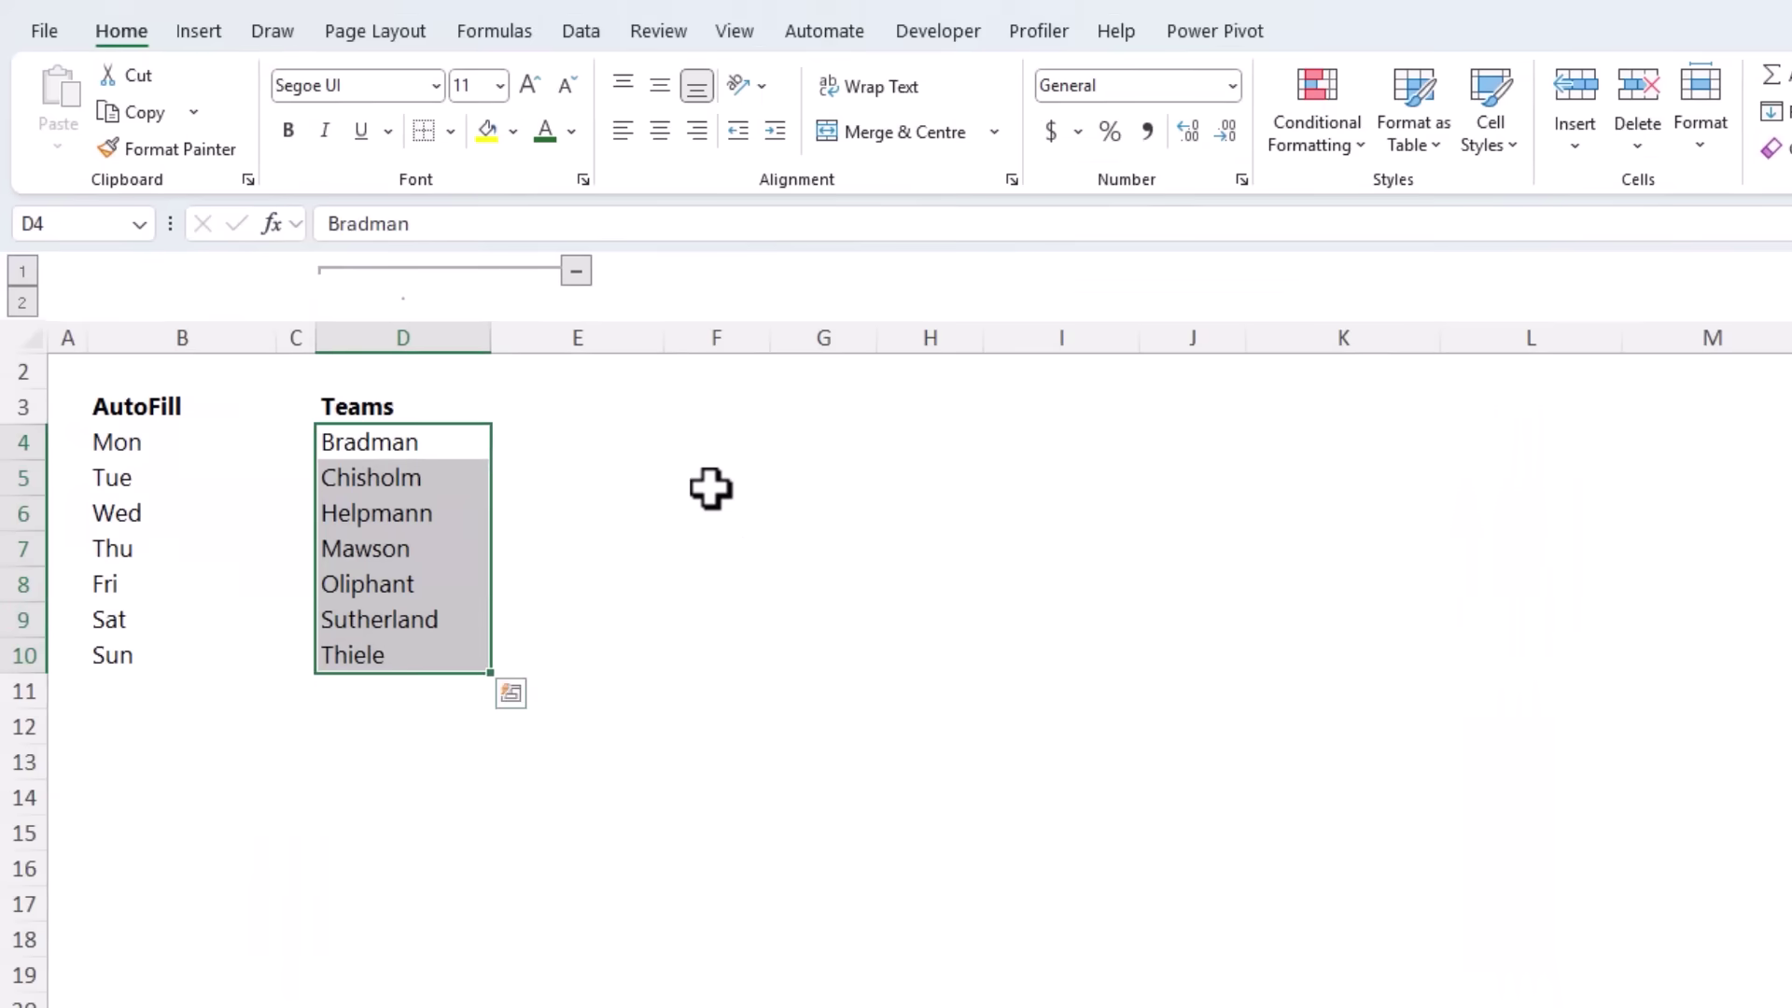
Step: Type Bradman in E4 and fill down to E10 with the remaining team names
key(Right)
key(F2)
text(Bradman)
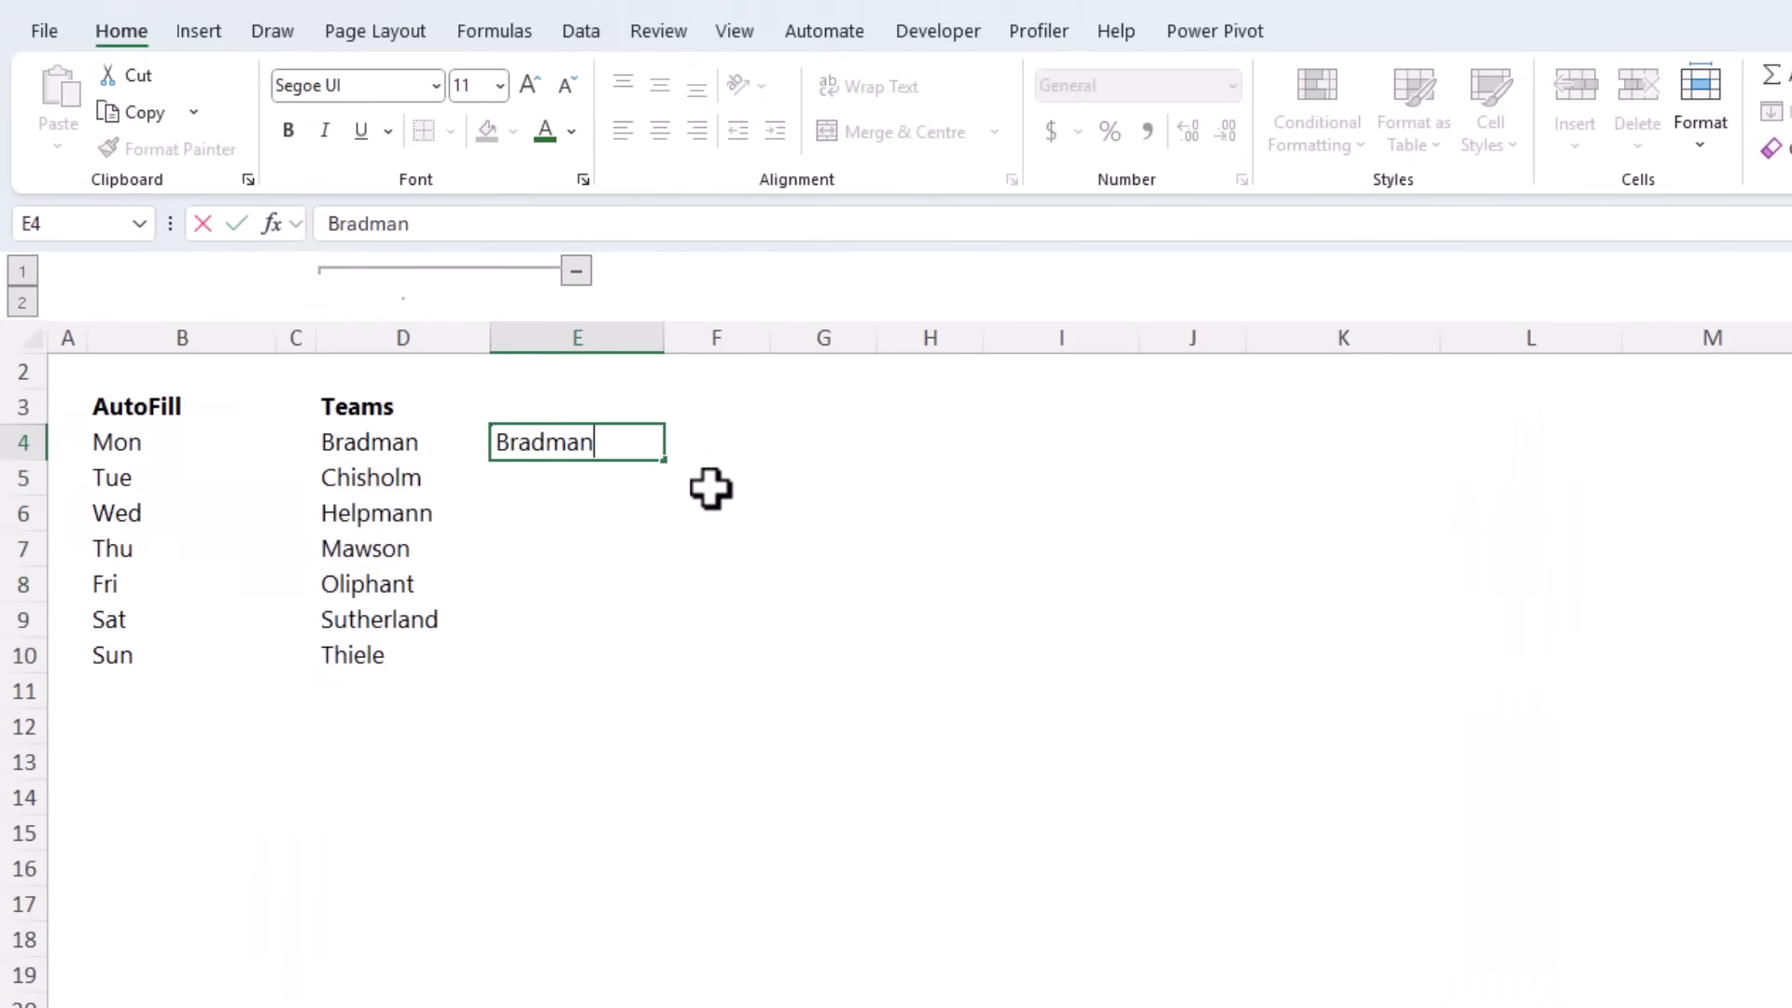
key(Return)
key(Up)
drag(663, 460, 642, 670)
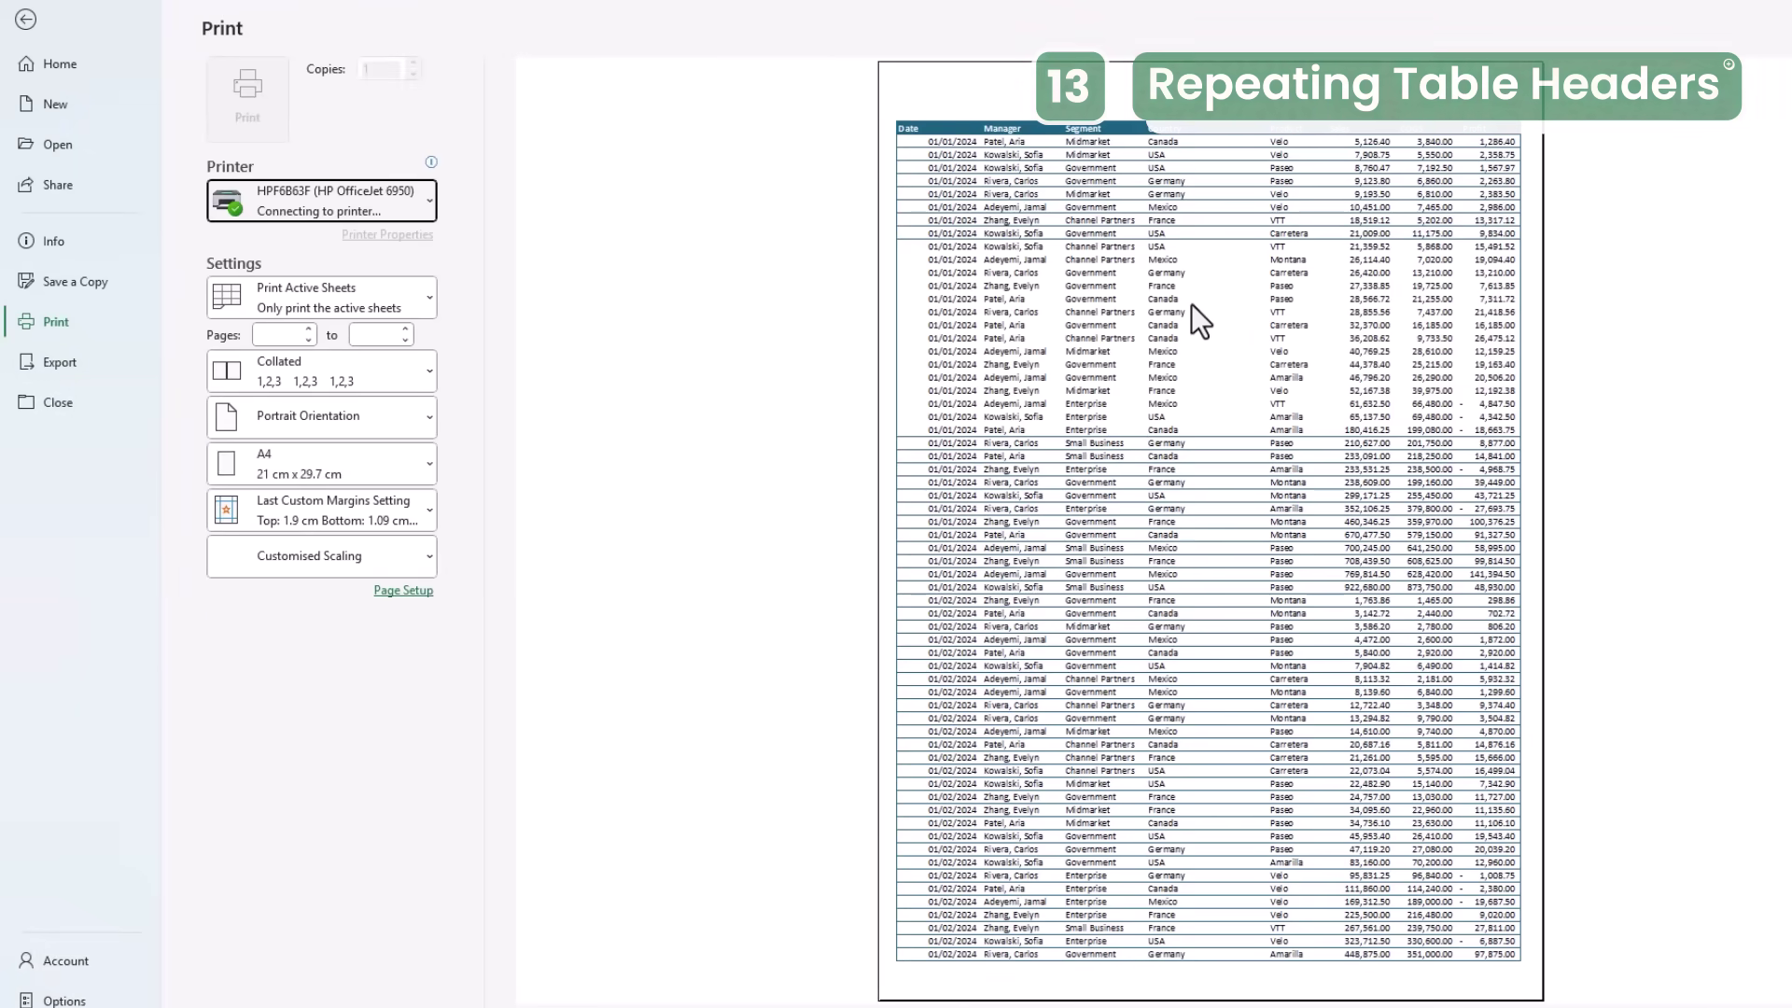
Step: Set row 4 ($4:$4) as the rows to repeat at top in Print Titles
scroll(1056, 230, down, 1)
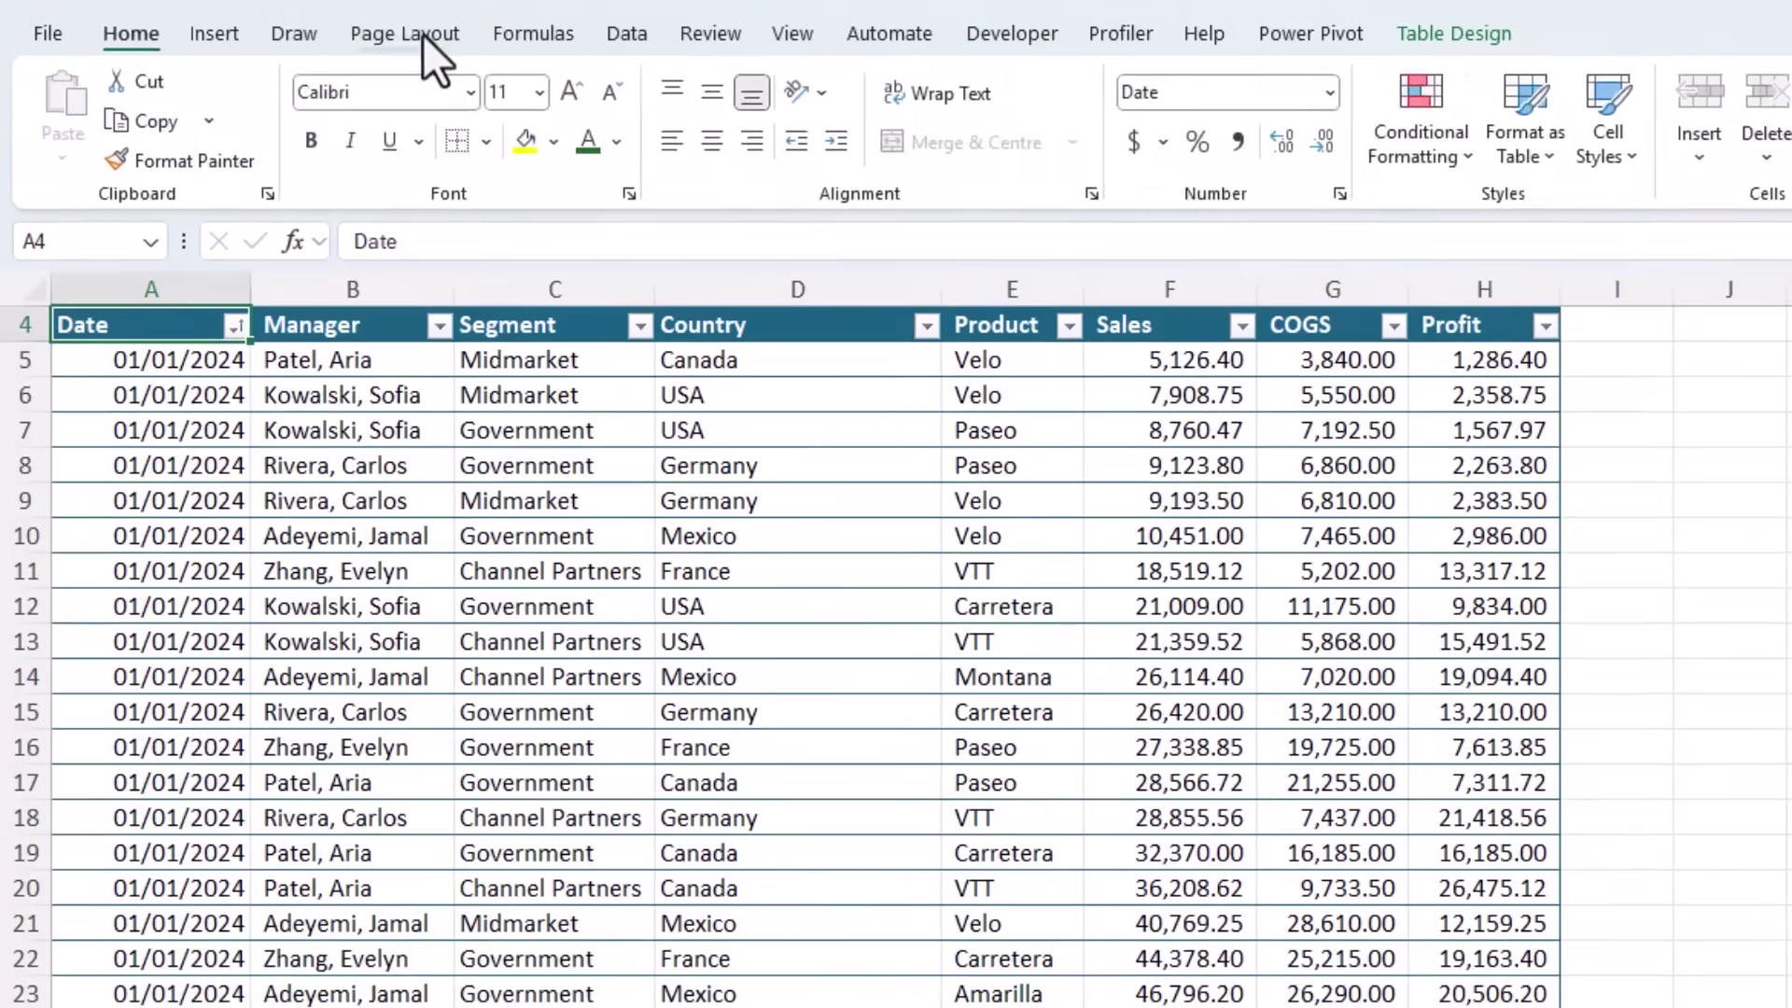
click(423, 35)
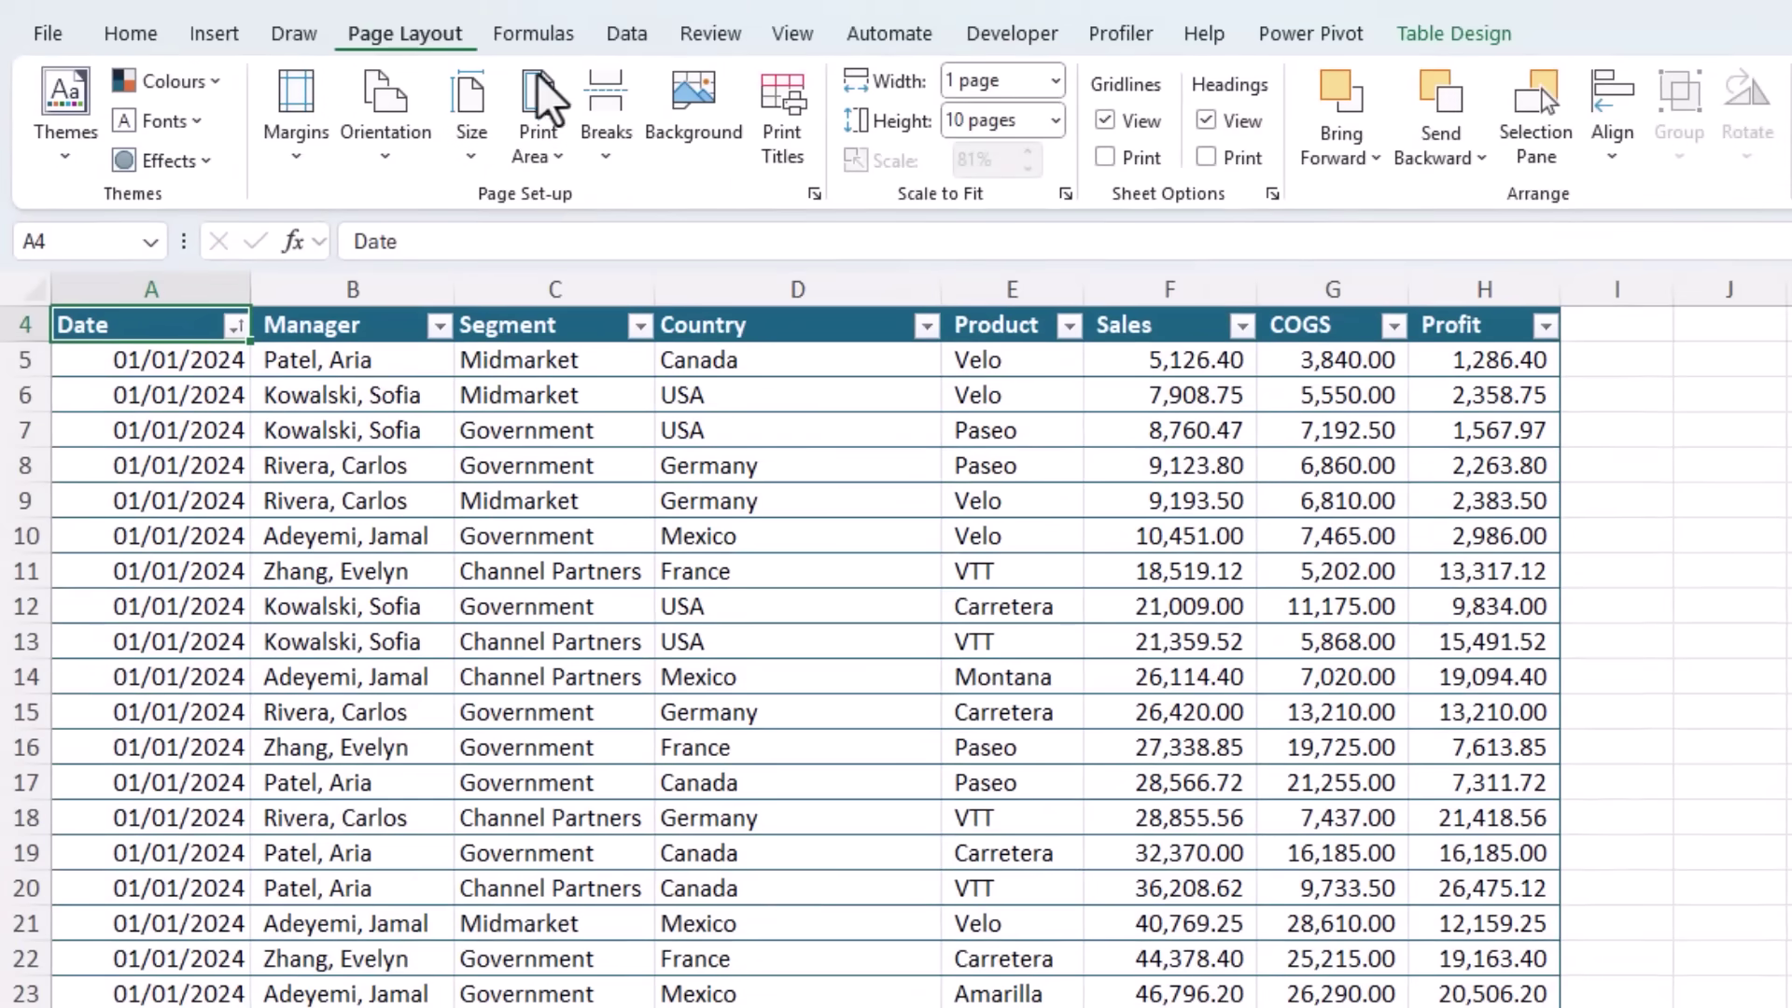
click(783, 173)
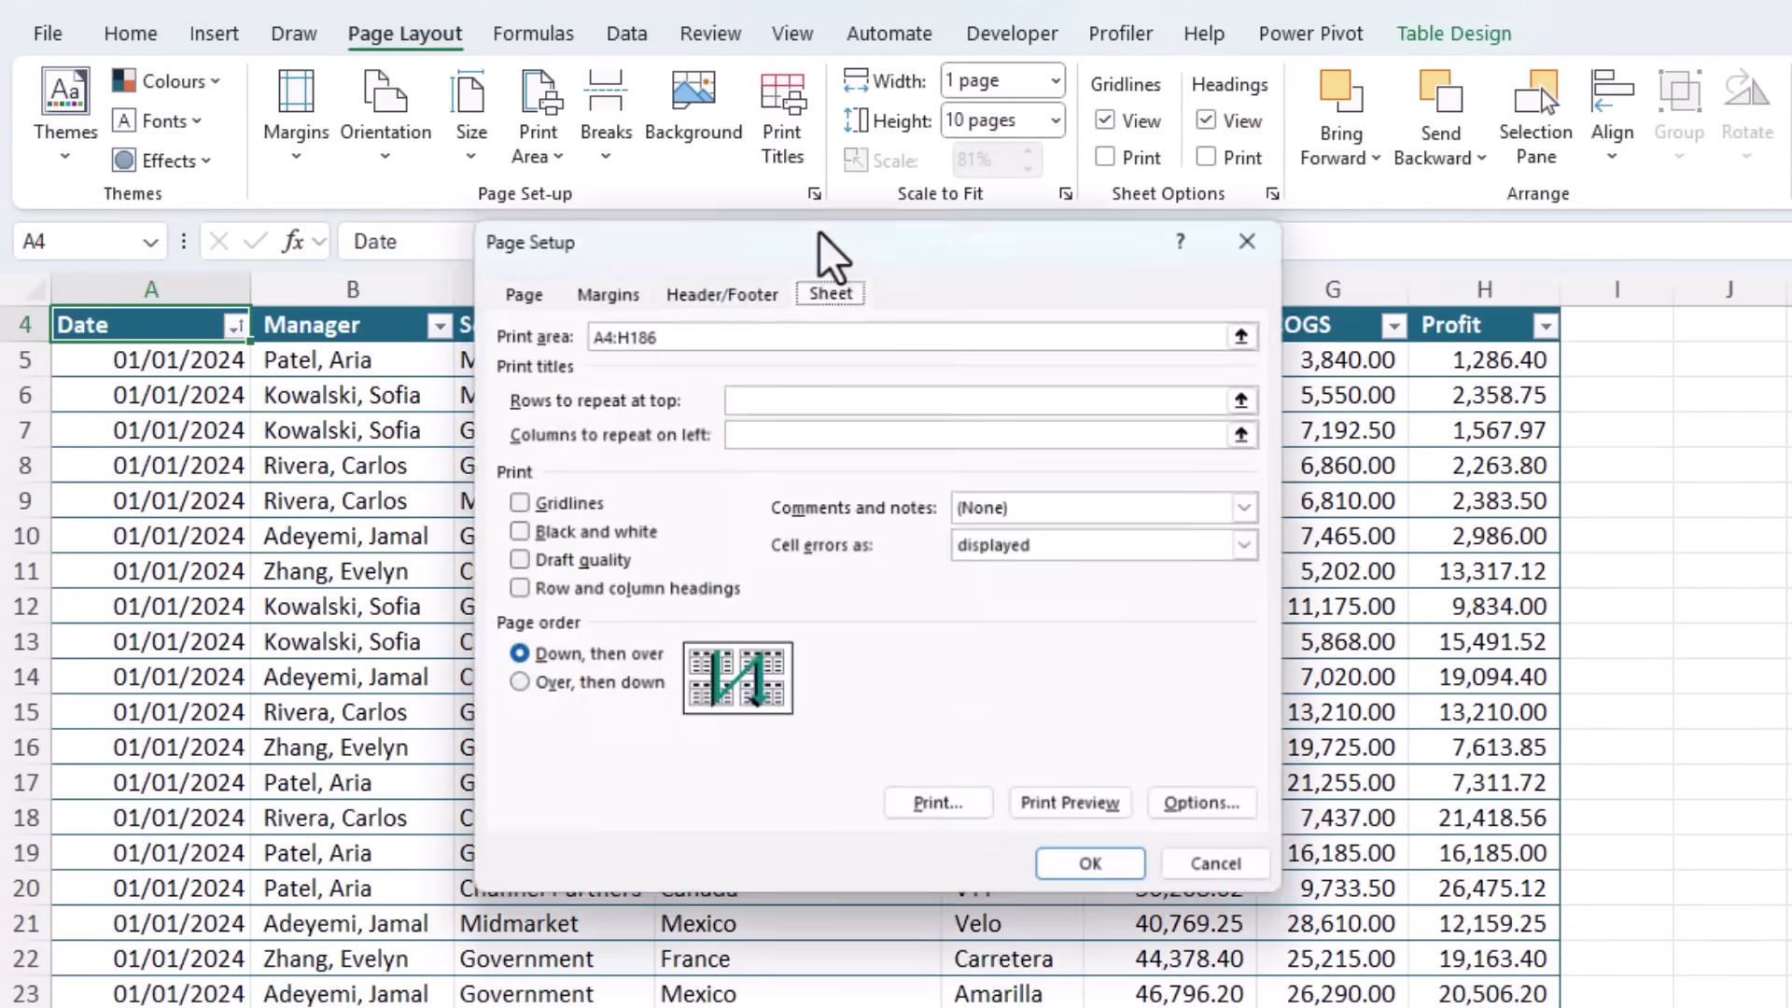
click(753, 400)
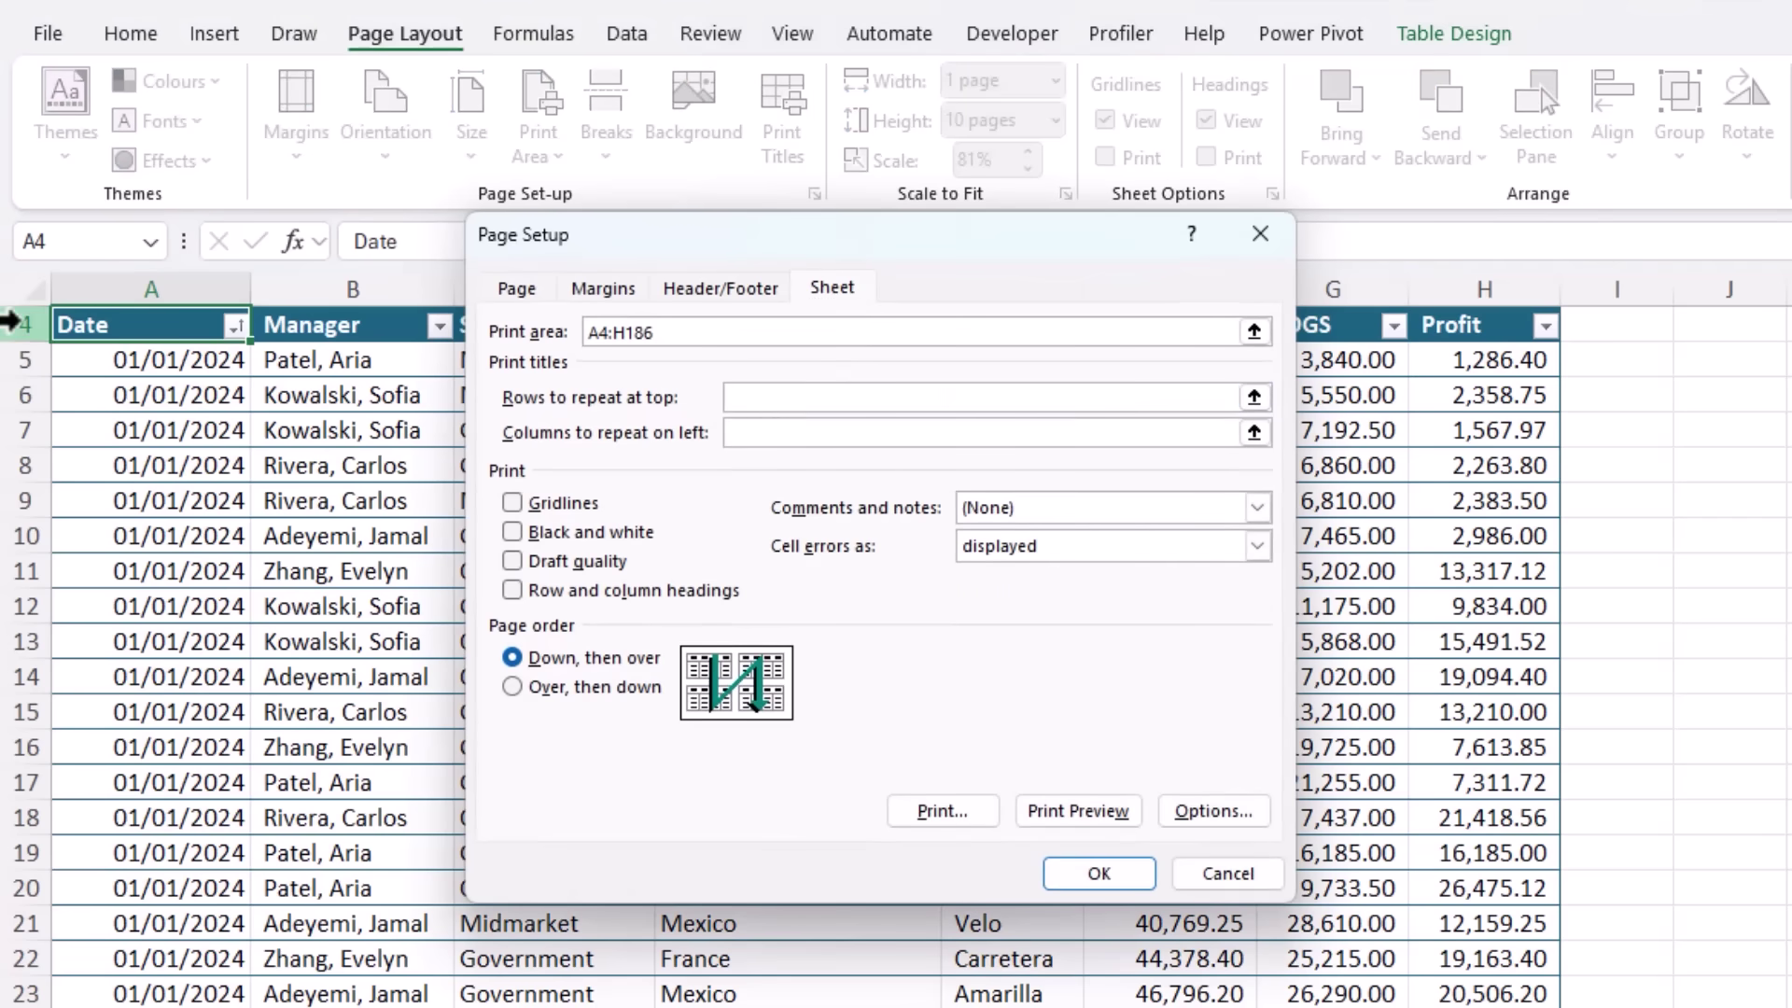
click(9, 323)
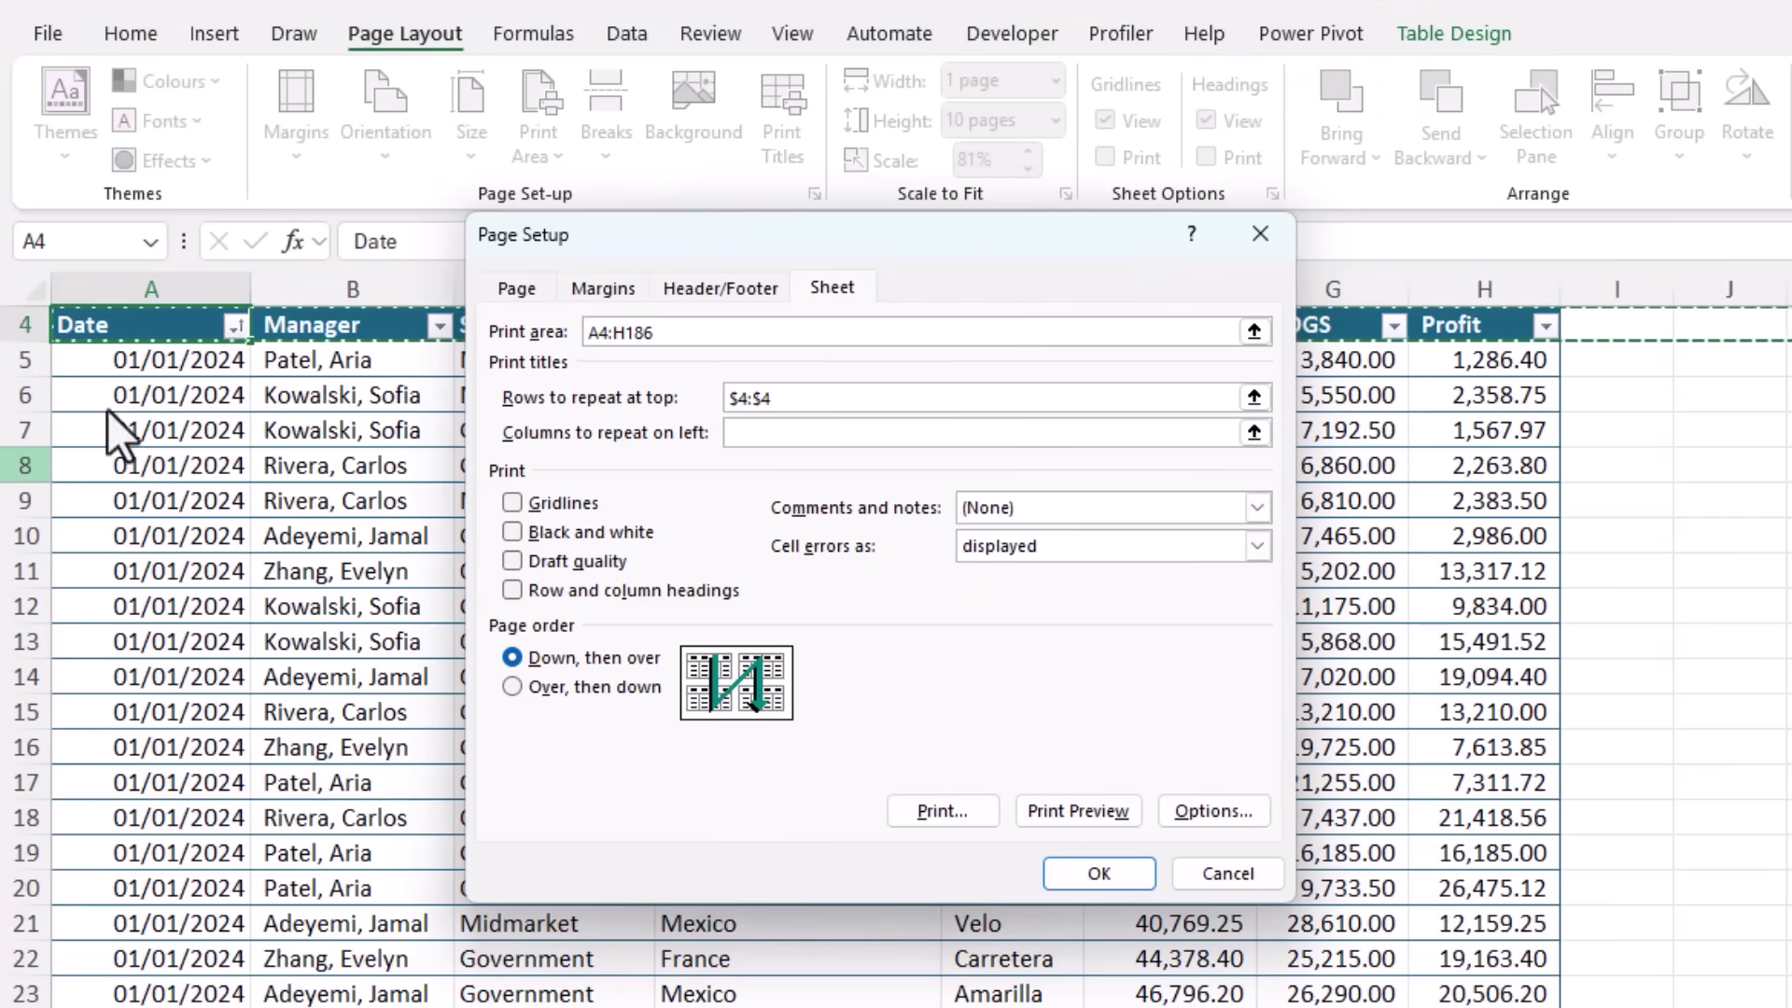
click(868, 434)
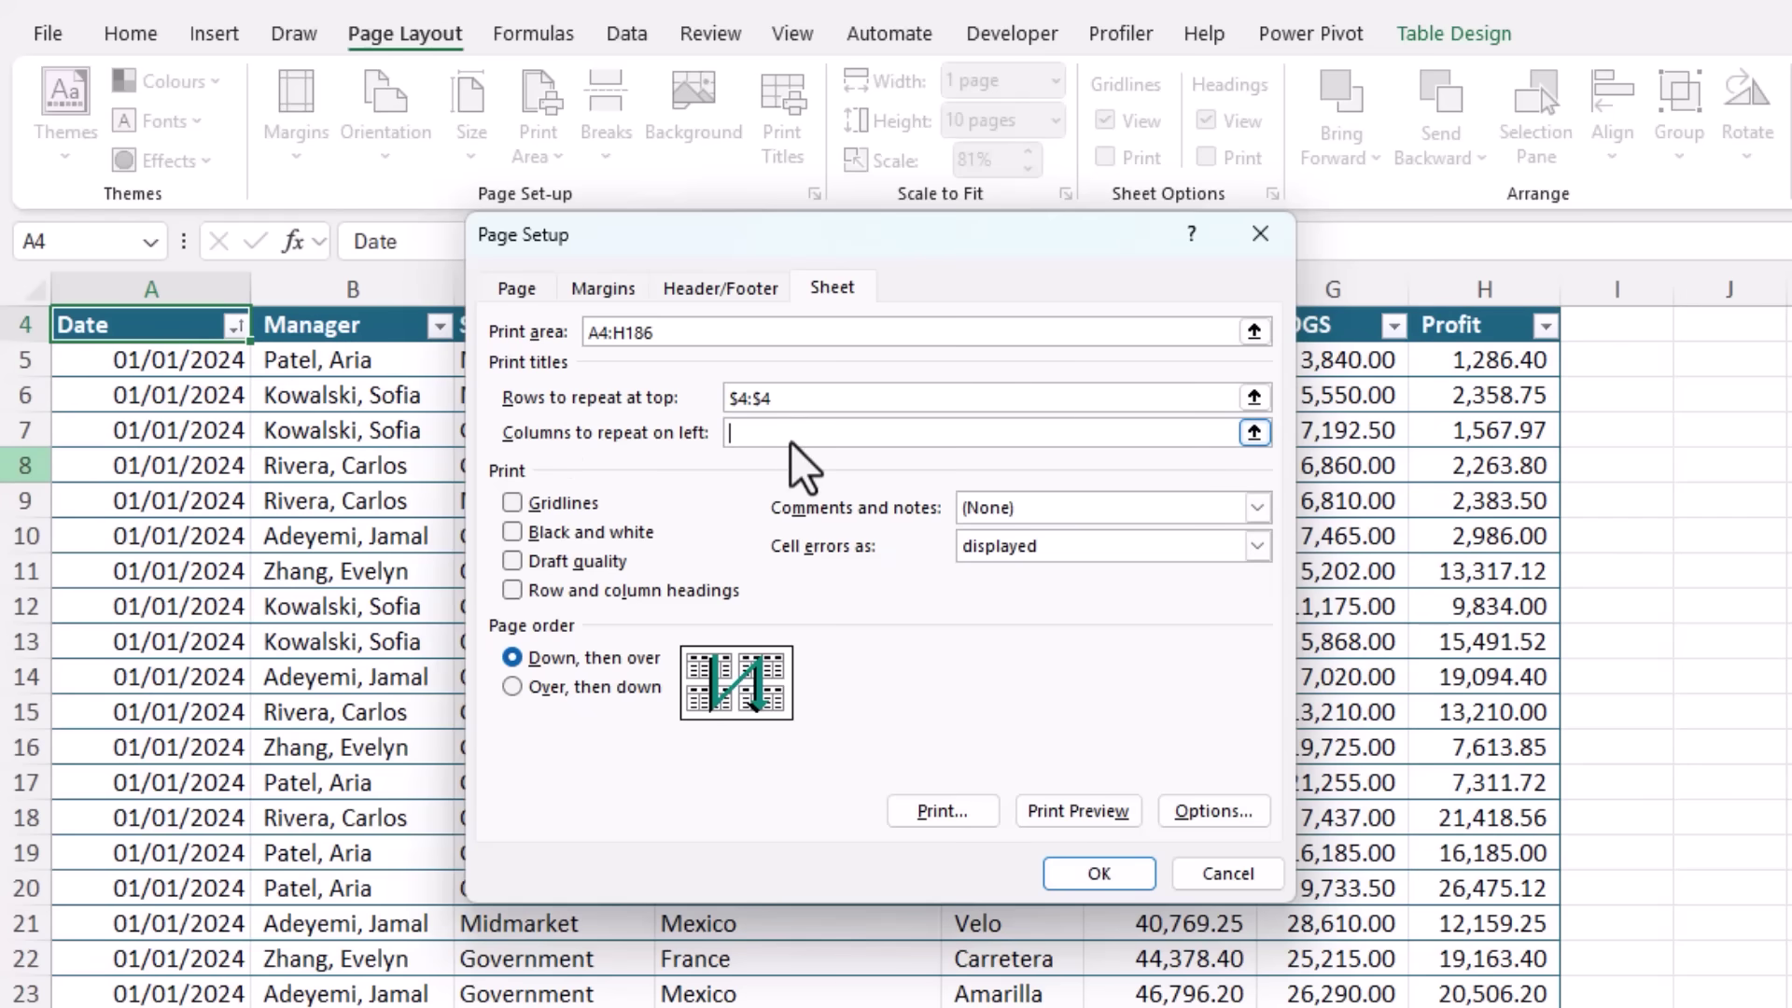
Step: Open print preview and view page 2 showing the repeated Date–Profit header row
click(1045, 812)
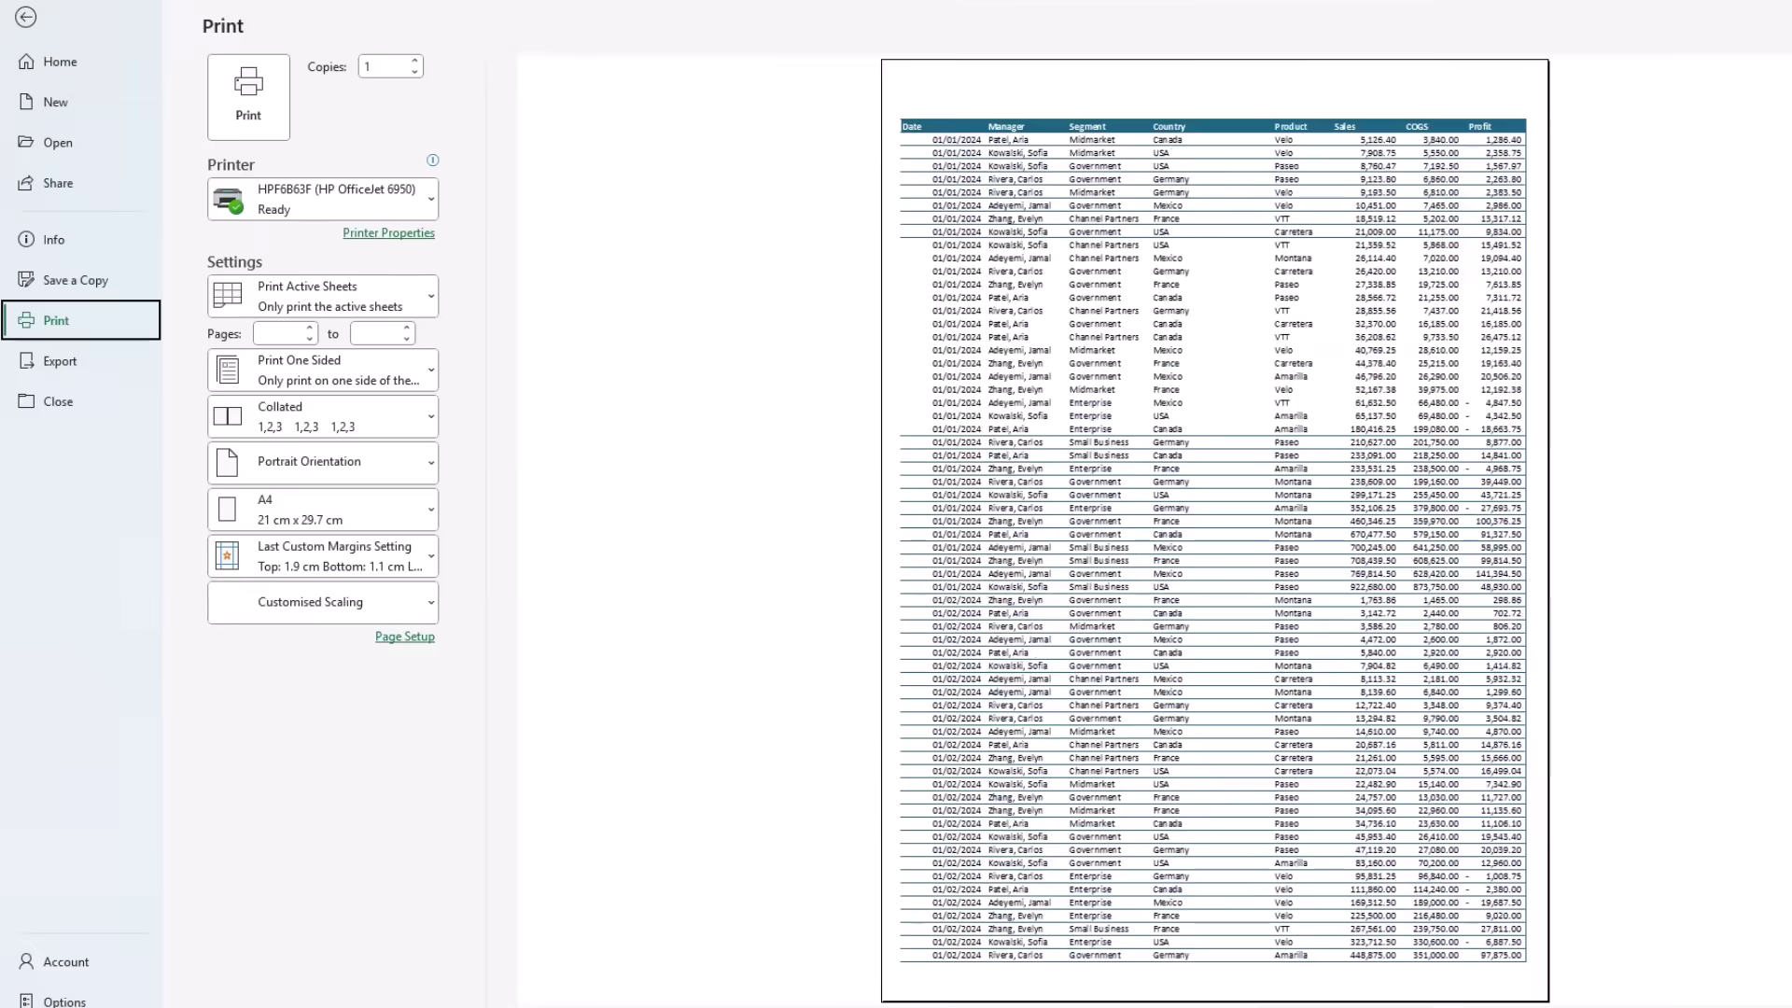
key(Page_Down)
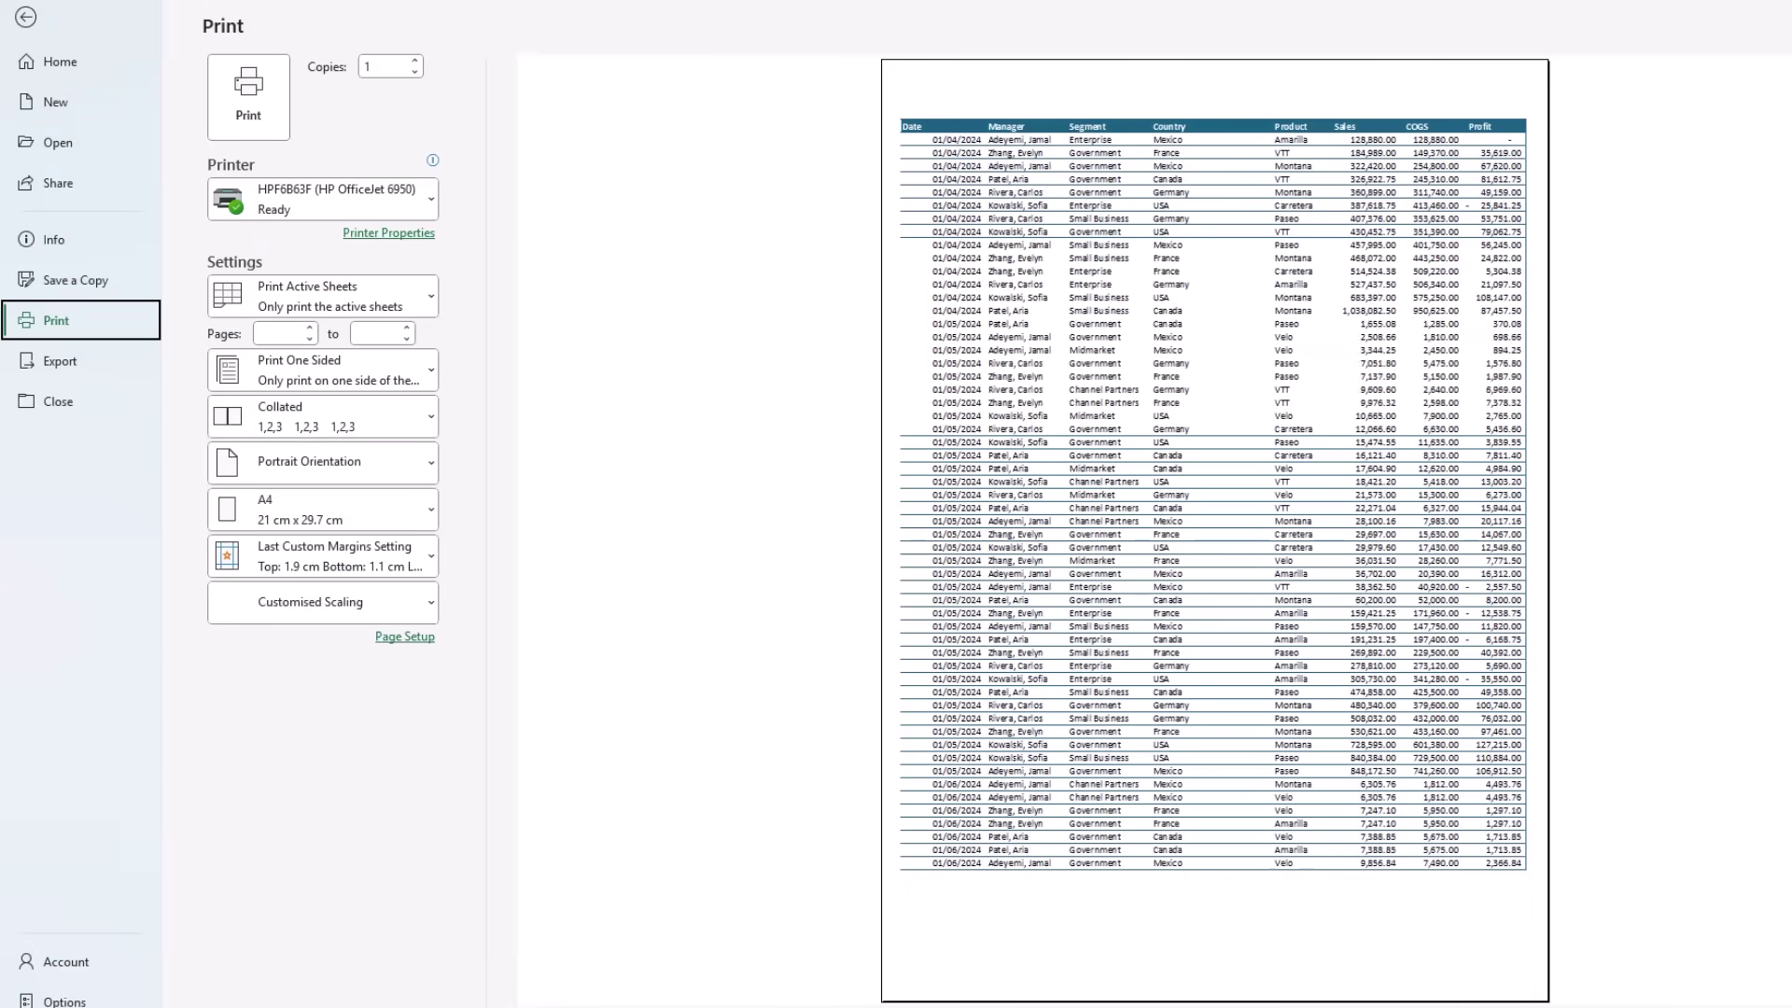